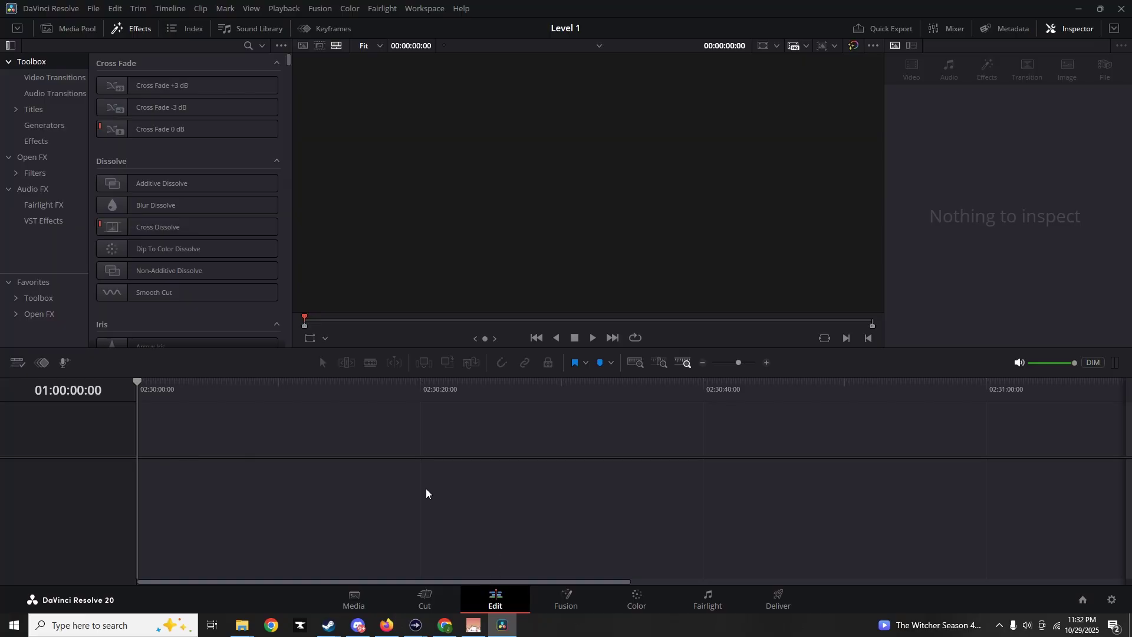
Place the Desktop 2025.10.29 recording on a timeline using the Cut page, and return to the Edit page
{"action": "left_click", "coordinate": [426, 599]}
{"action": "left_click_drag", "start_coordinate": [51, 99], "coordinate": [674, 504]}
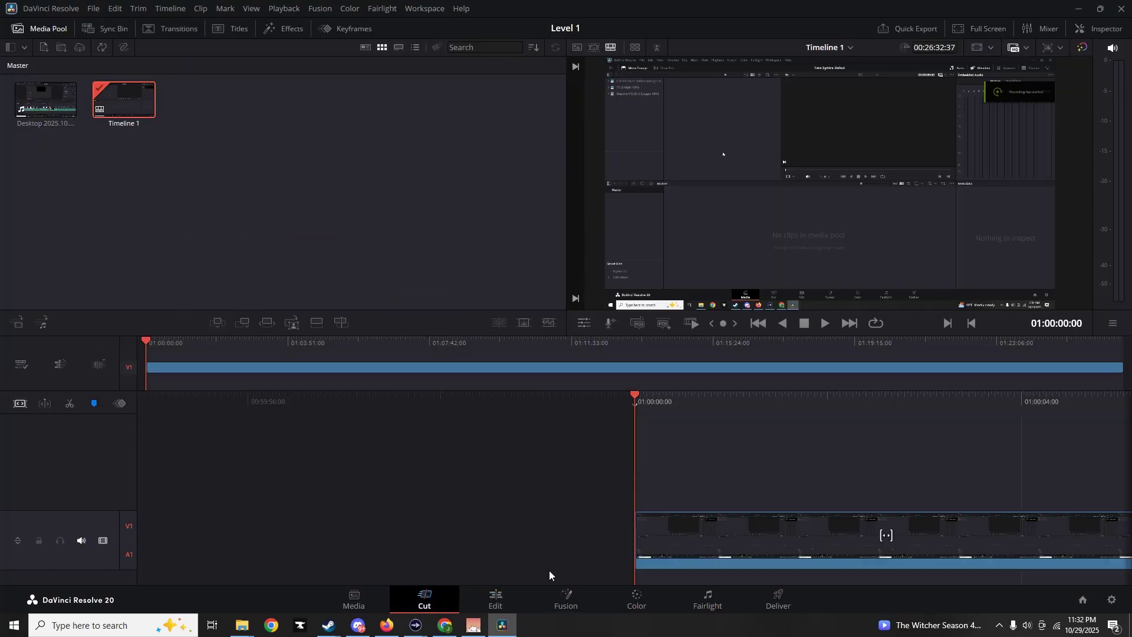
{"action": "left_click", "coordinate": [514, 599]}
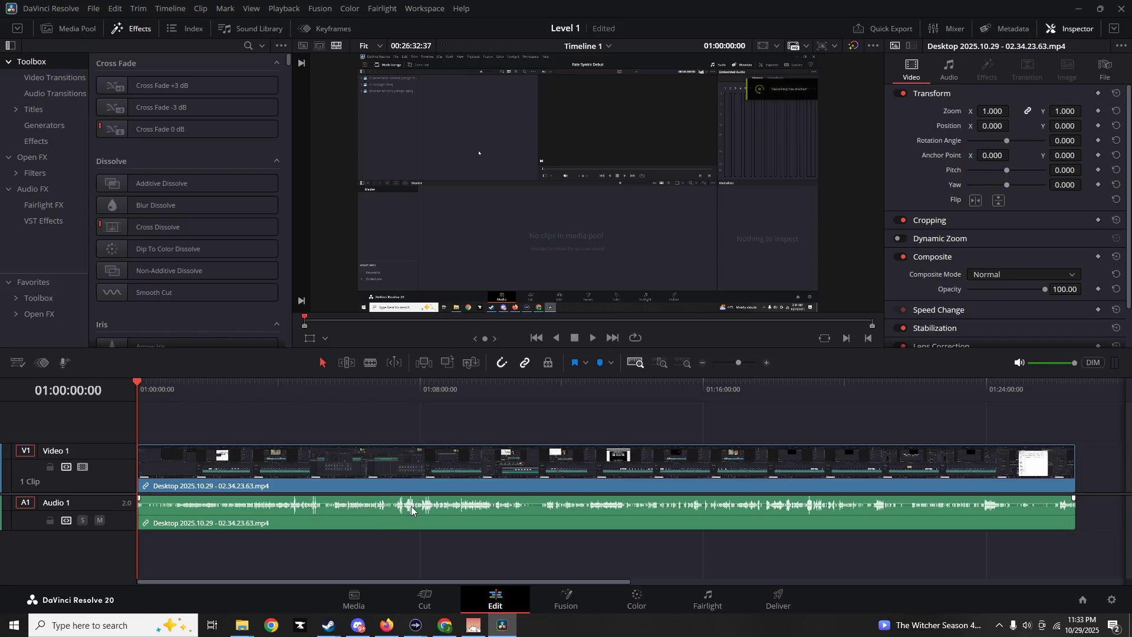
Isolate the loud section of the clip with two blade cuts, the first at 01:07:08:51
{"action": "left_click", "coordinate": [391, 383]}
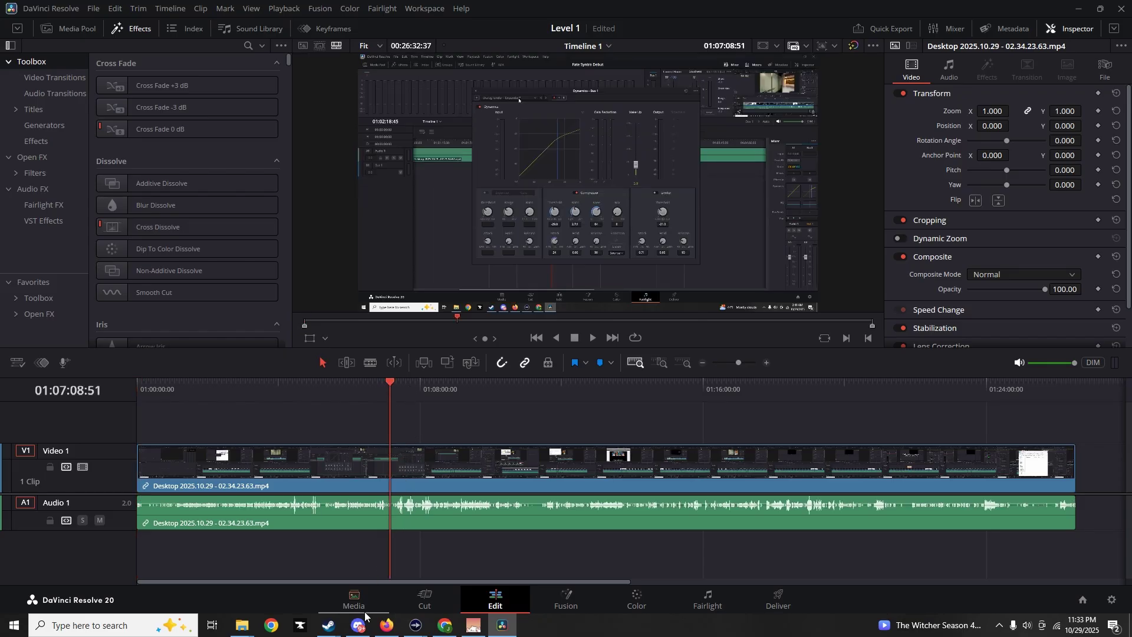
{"action": "key", "text": "b"}
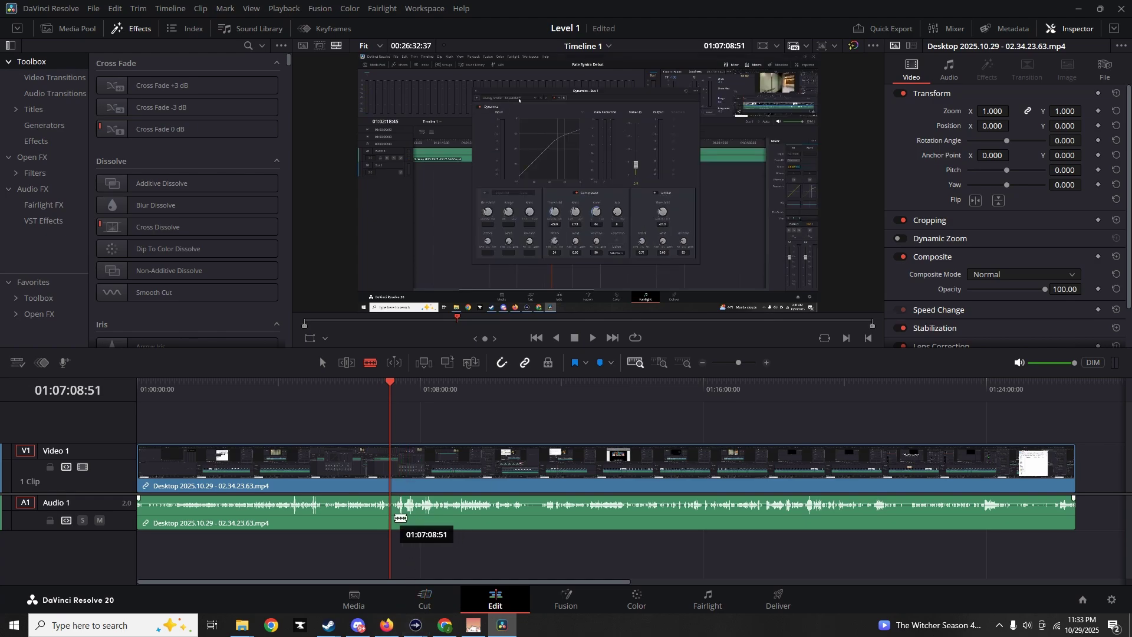
{"action": "left_click", "coordinate": [393, 521]}
{"action": "left_click", "coordinate": [434, 522]}
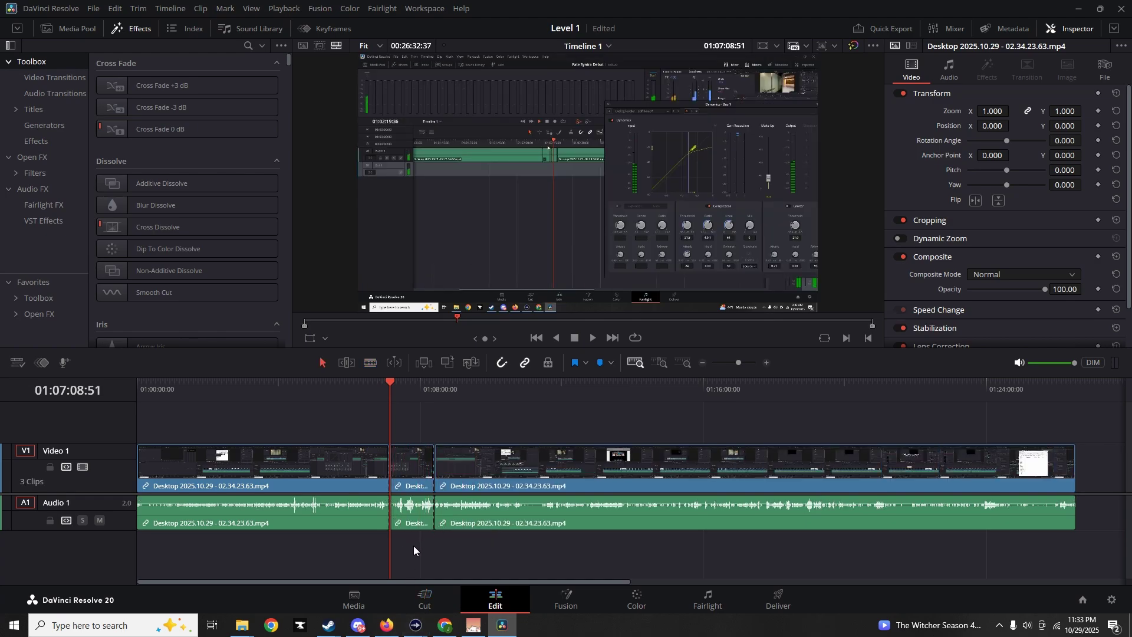
Lower the volume of the short middle segment to about -11.7
{"action": "key", "text": "a"}
{"action": "left_click", "coordinate": [412, 519]}
{"action": "left_click", "coordinate": [948, 69]}
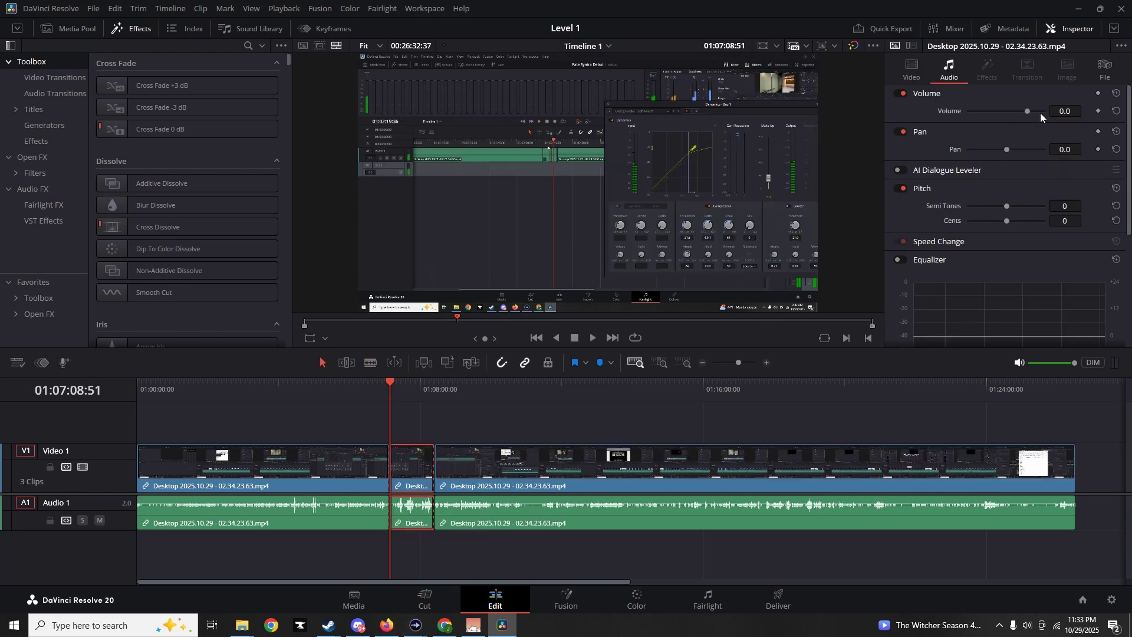
{"action": "left_click_drag", "start_coordinate": [1040, 112], "coordinate": [1019, 110]}
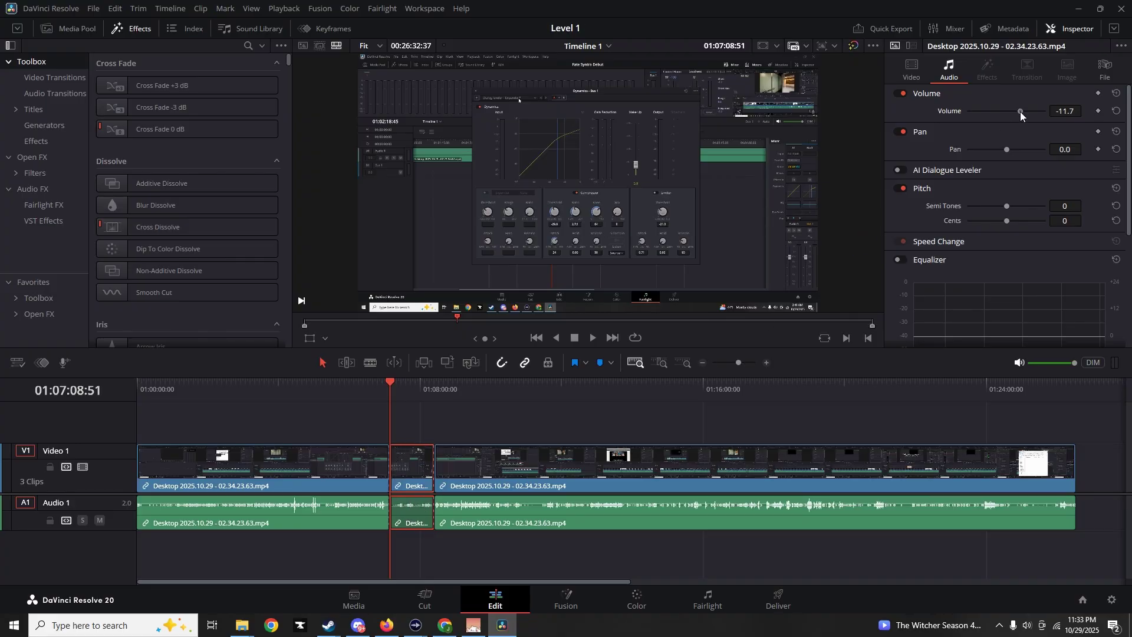
{"action": "left_click_drag", "start_coordinate": [1020, 111], "coordinate": [1023, 112]}
Undo the volume change and the blade cuts on the clip
{"action": "key", "text": "ctrl+z"}
{"action": "key", "text": "ctrl+z"}
{"action": "key", "text": "ctrl+z"}
{"action": "key", "text": "ctrl+z"}
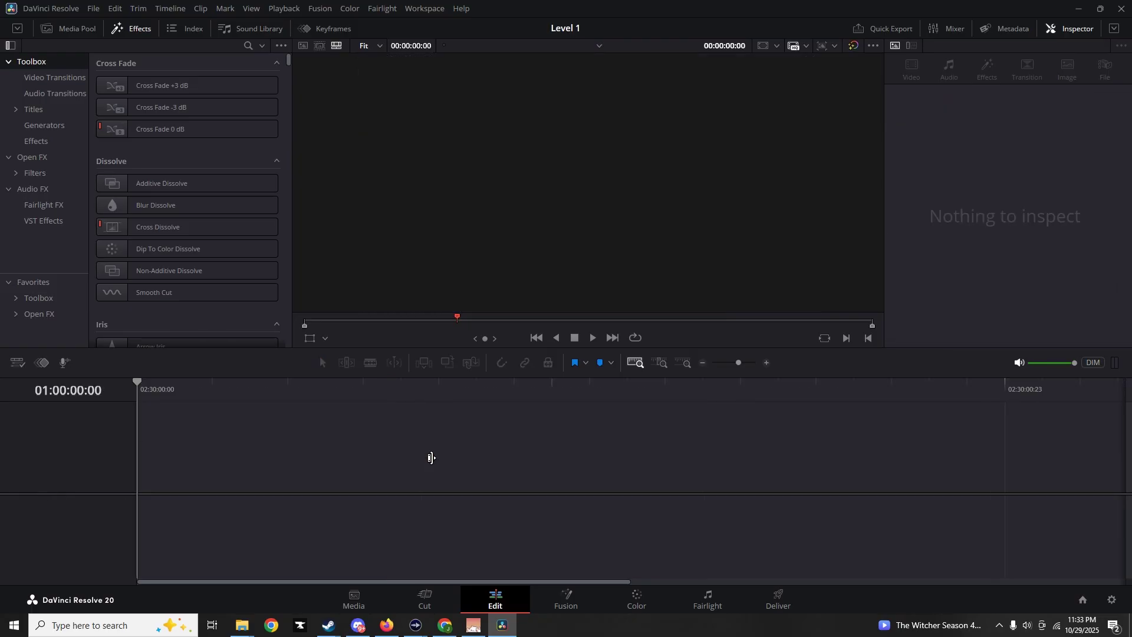
{"action": "key", "text": "ctrl+z"}
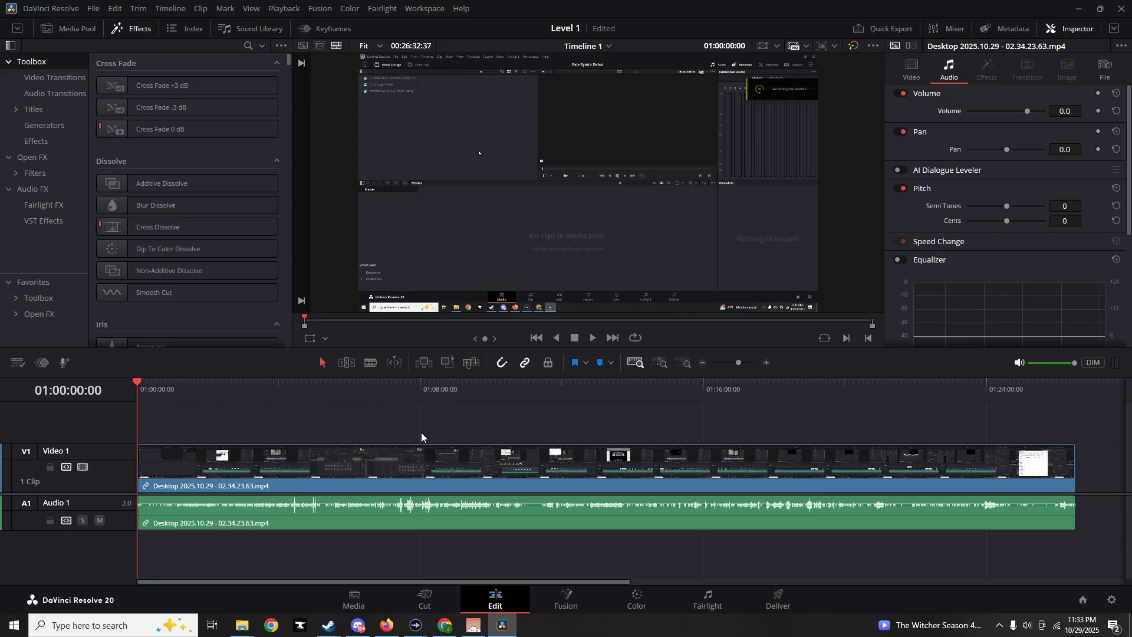
Normalize the whole clip's audio levels with the YouTube normalization mode and save the project
{"action": "right_click", "coordinate": [416, 522]}
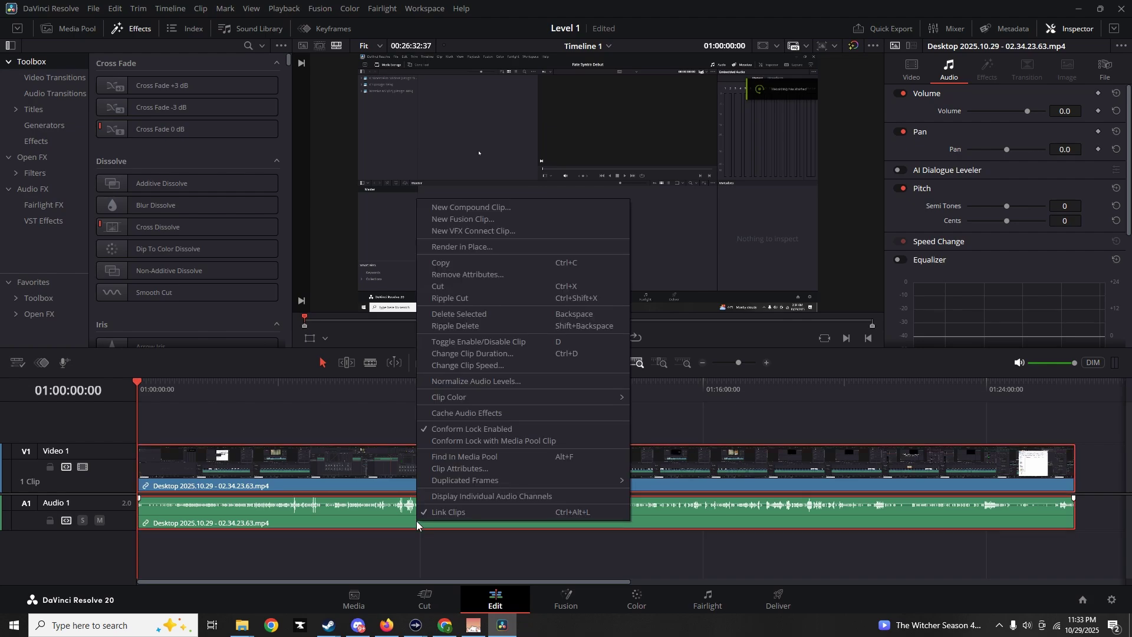
{"action": "left_click", "coordinate": [462, 385]}
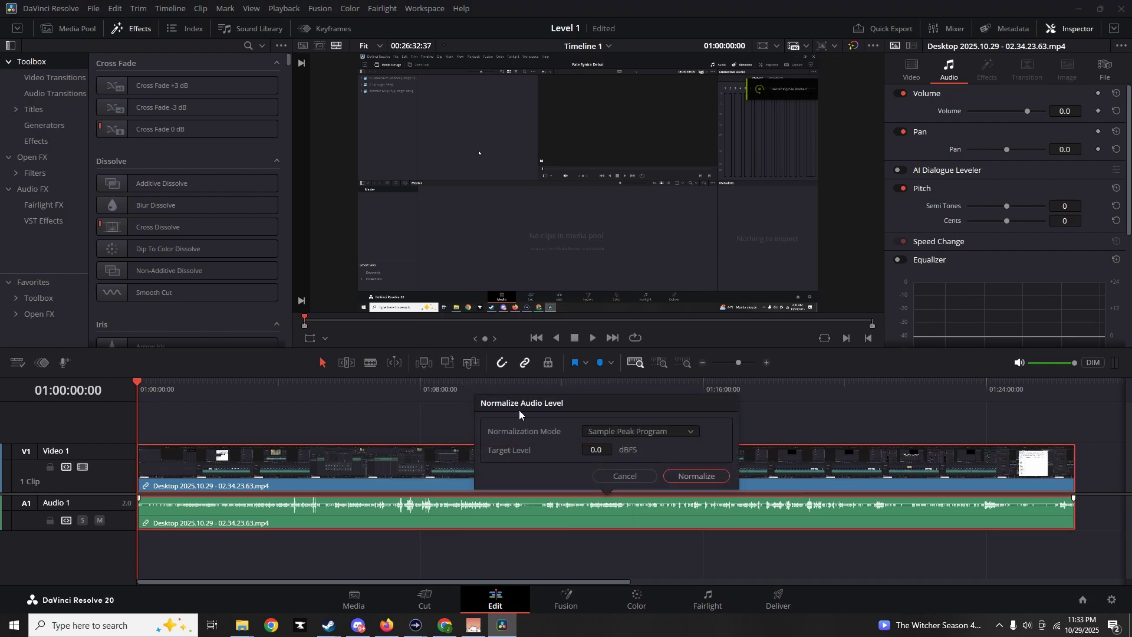
{"action": "double_click", "coordinate": [596, 449]}
{"action": "type", "text": "-1.9"}
{"action": "left_click_drag", "start_coordinate": [596, 449], "coordinate": [590, 450]}
{"action": "left_click", "coordinate": [606, 430]}
{"action": "scroll", "coordinate": [645, 533], "scroll_direction": "down", "scroll_amount": 1}
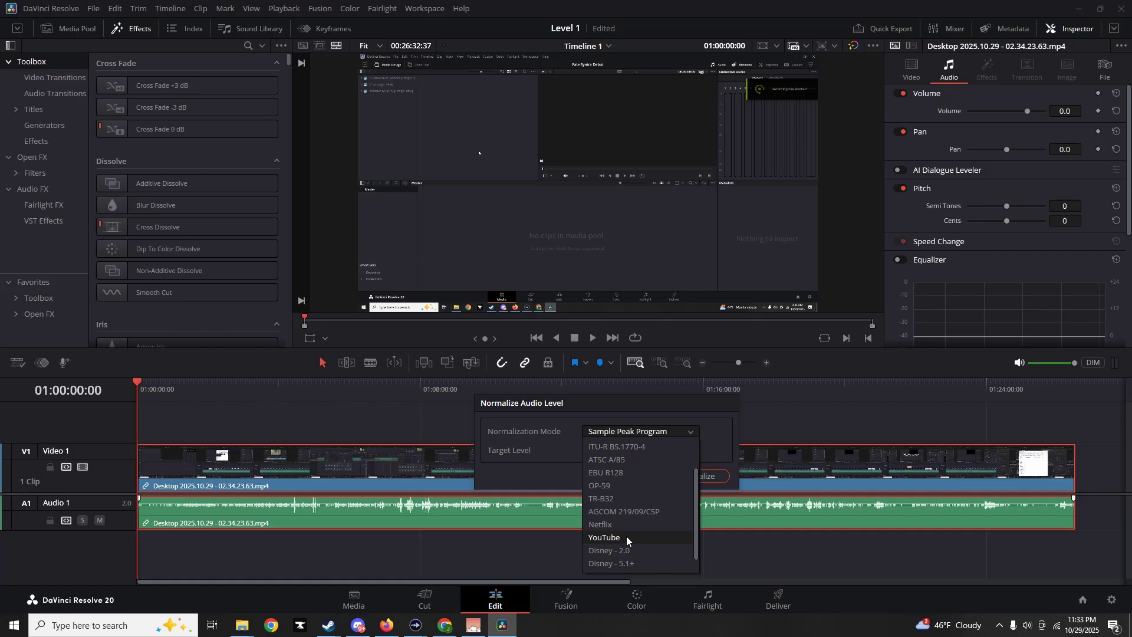
{"action": "left_click", "coordinate": [626, 536]}
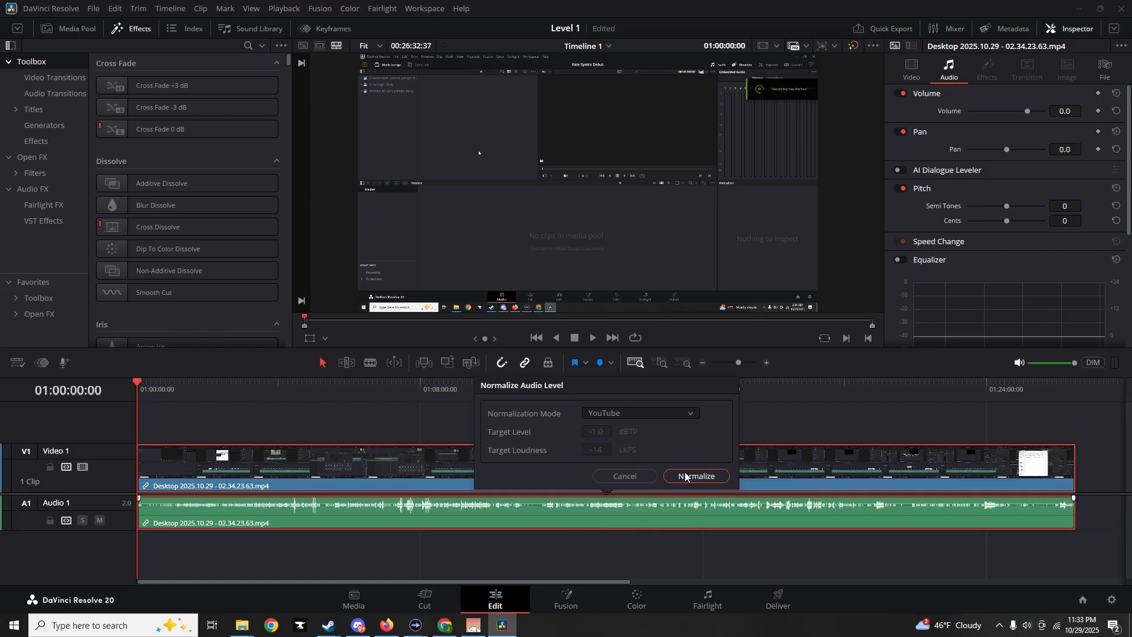
{"action": "left_click", "coordinate": [685, 476]}
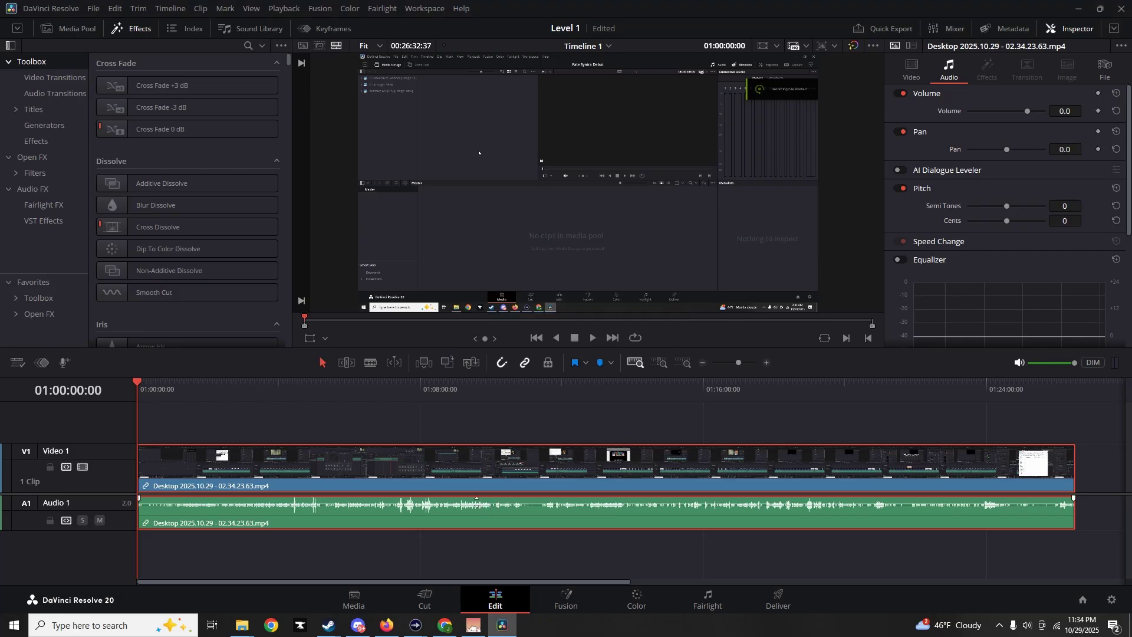
{"action": "key", "text": "ctrl+s"}
Play back the normalized clip from shortly after 01:07:00, and return the playhead to 01:07:25:17
{"action": "left_click", "coordinate": [390, 387]}
{"action": "key", "text": "space"}
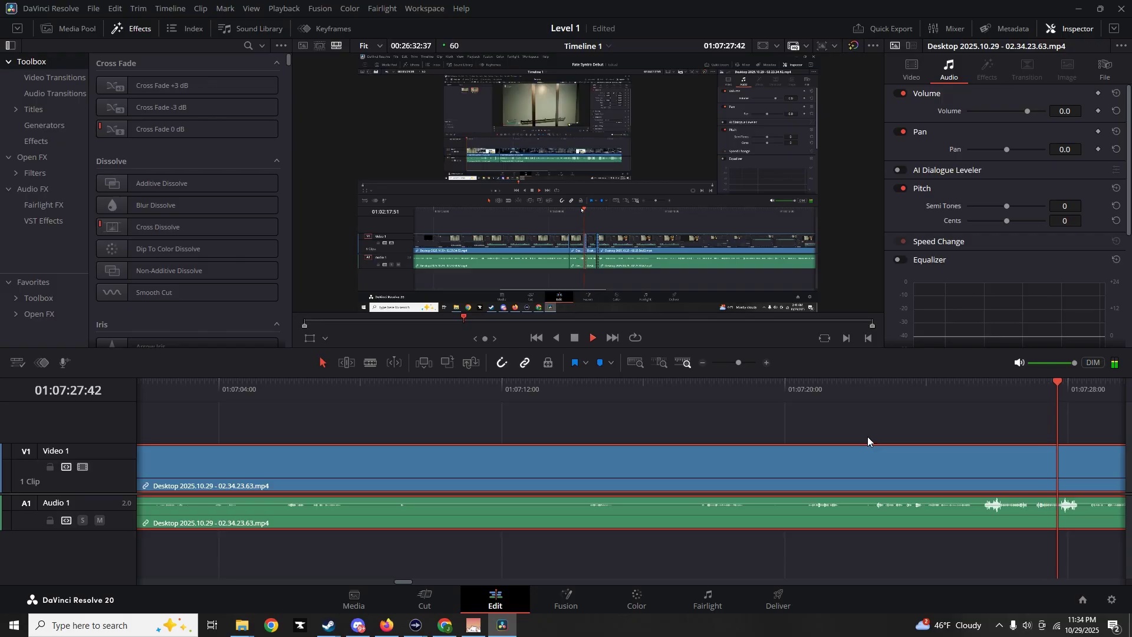
{"action": "left_click", "coordinate": [573, 339]}
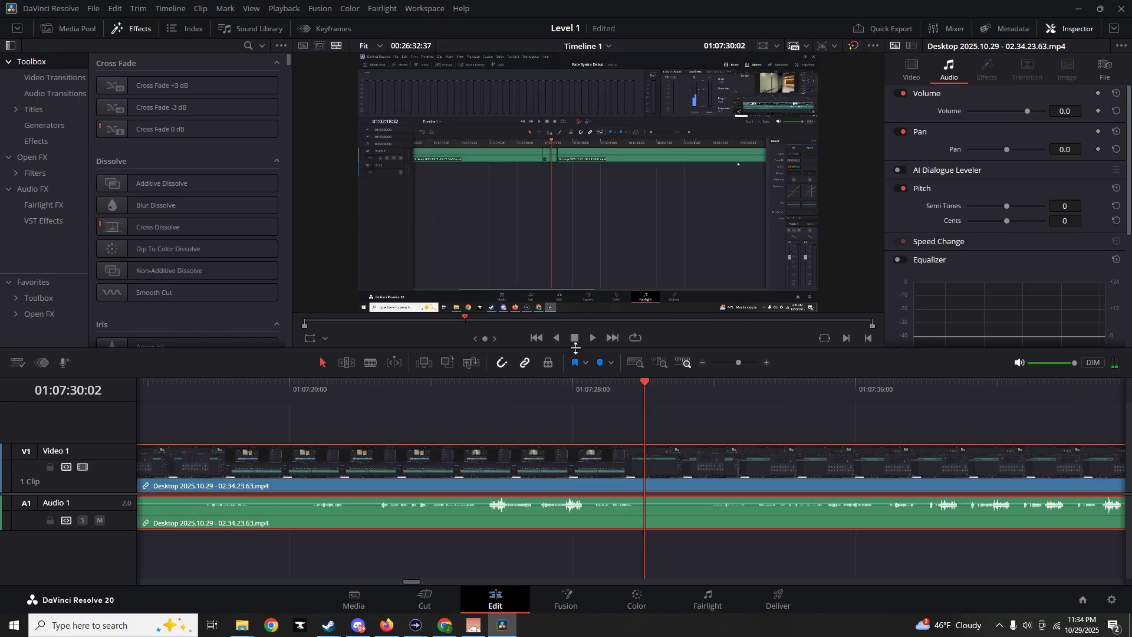
{"action": "left_click", "coordinate": [477, 385]}
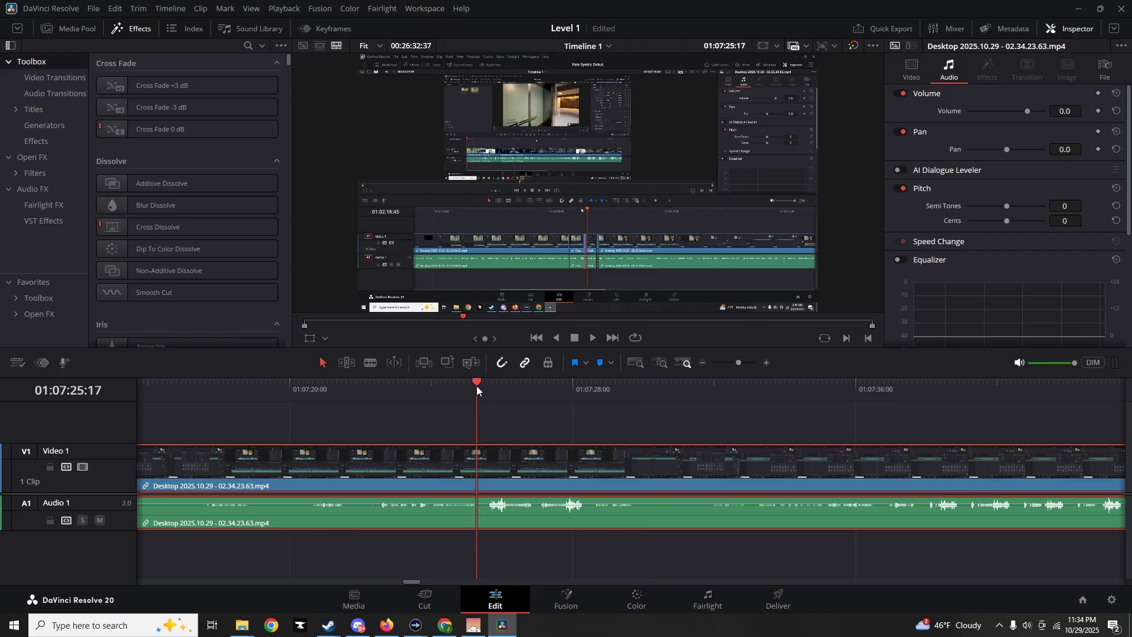
Bring up the clip's audio normalization settings again and view the available normalization modes
{"action": "right_click", "coordinate": [535, 479]}
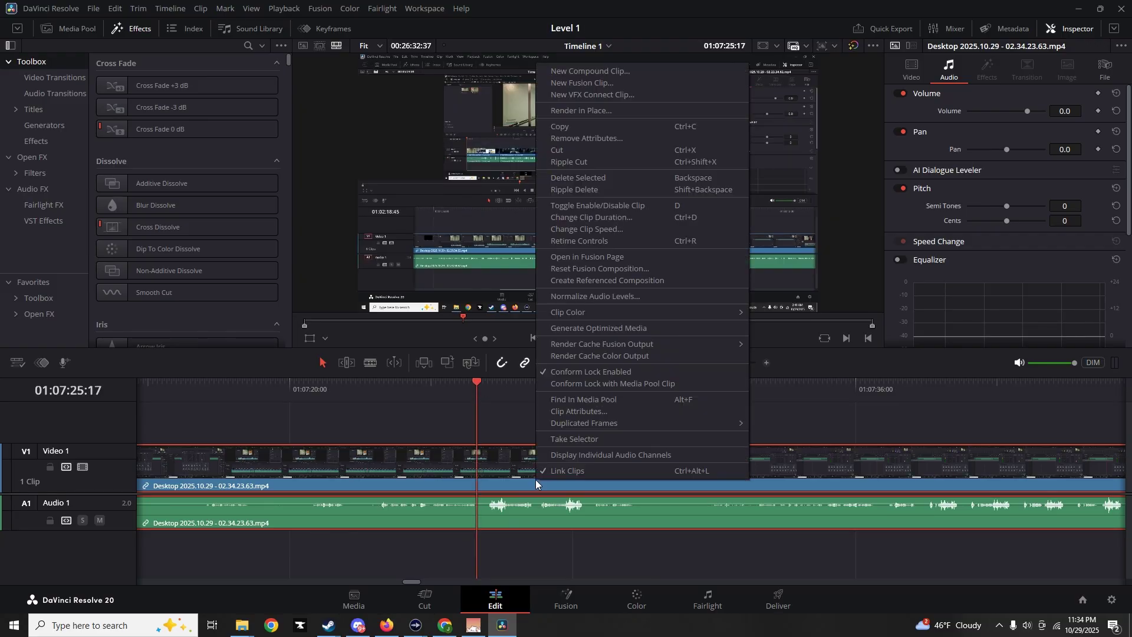
{"action": "left_click", "coordinate": [592, 296]}
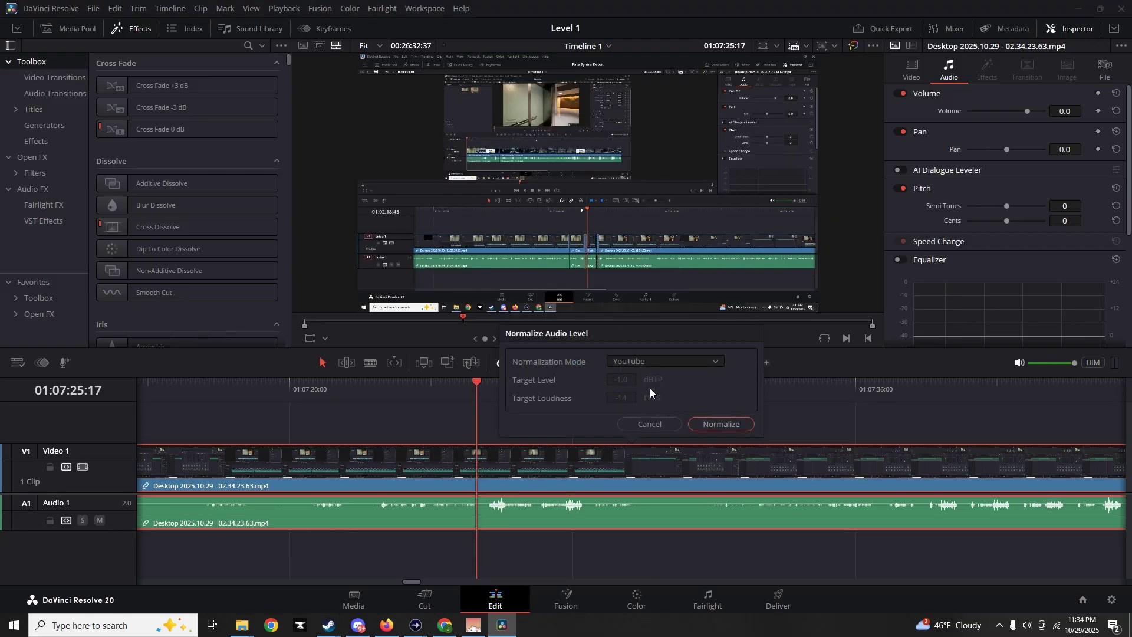
{"action": "left_click", "coordinate": [647, 362]}
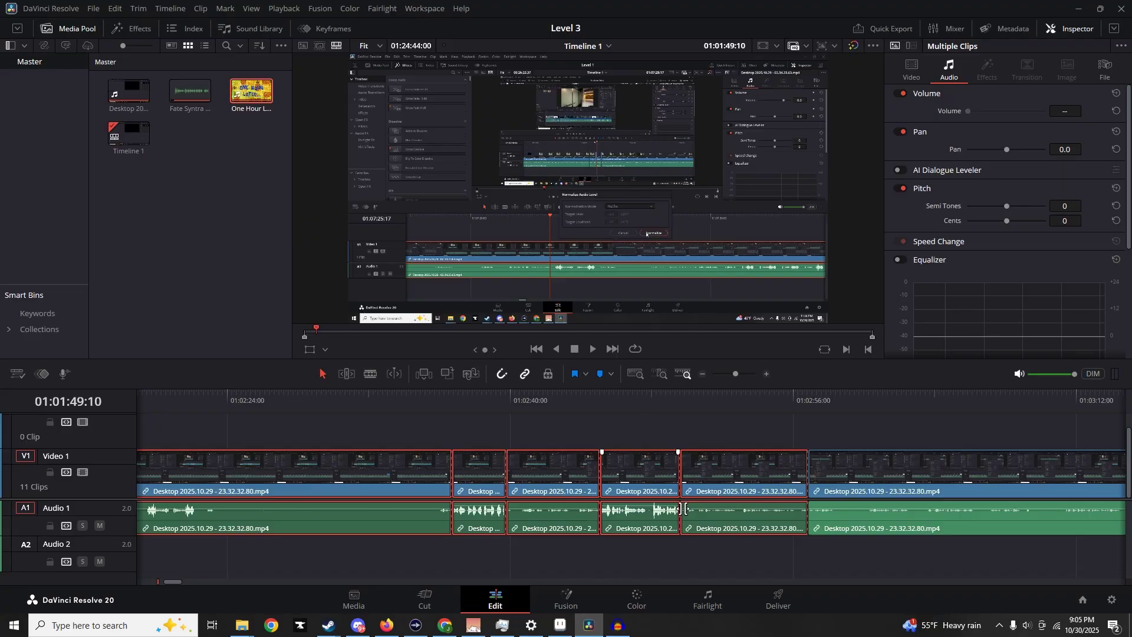
Normalize the audio of the selected clips in the Level 3 project with the YouTube mode and the Independent level setting
{"action": "right_click", "coordinate": [706, 518]}
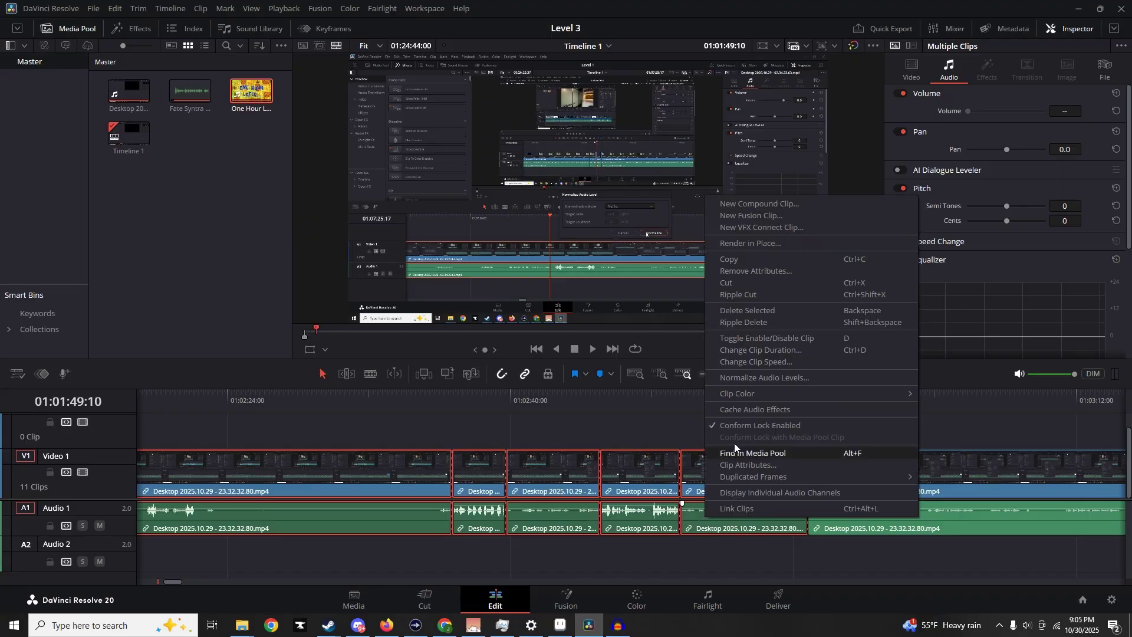
{"action": "left_click", "coordinate": [748, 381]}
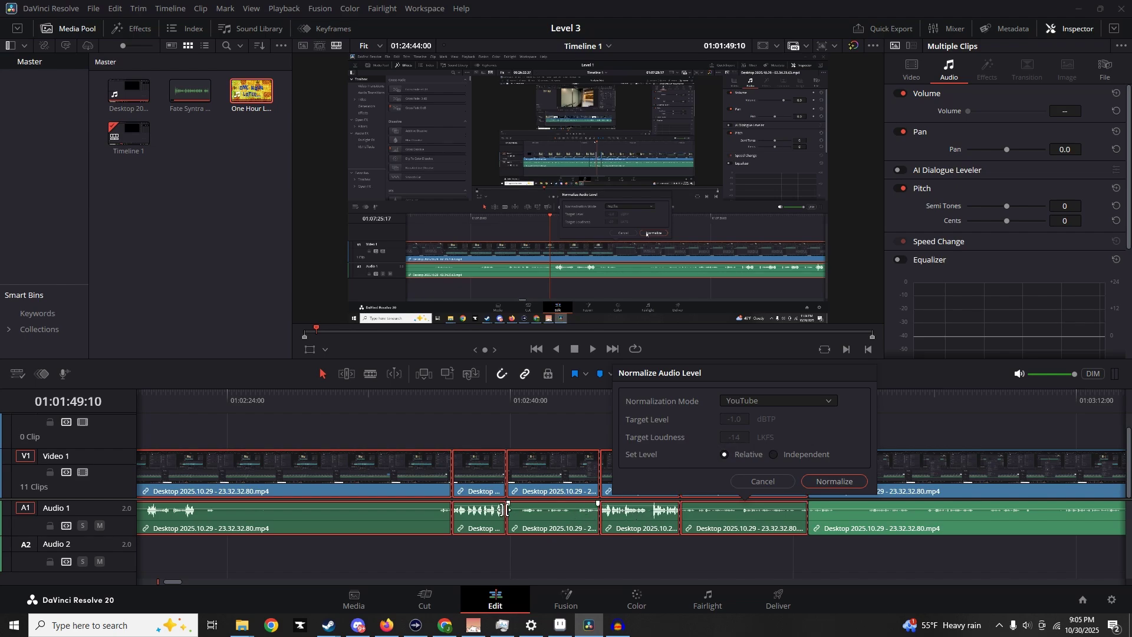
{"action": "left_click", "coordinate": [754, 401]}
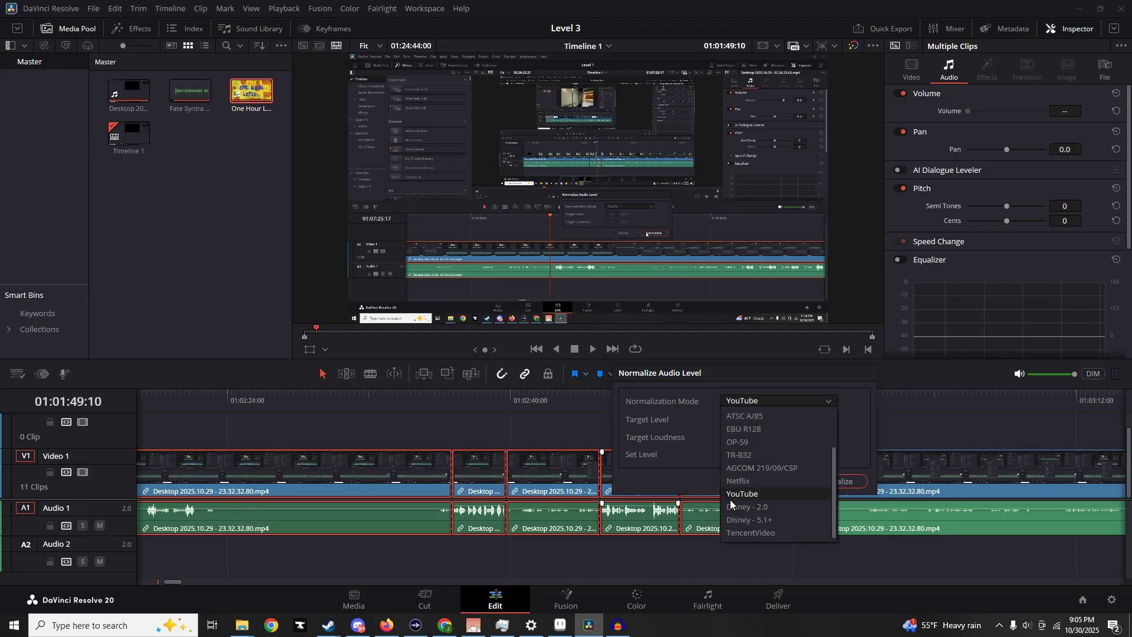
{"action": "scroll", "coordinate": [822, 416], "scroll_direction": "up", "scroll_amount": 2}
{"action": "key", "text": "Escape"}
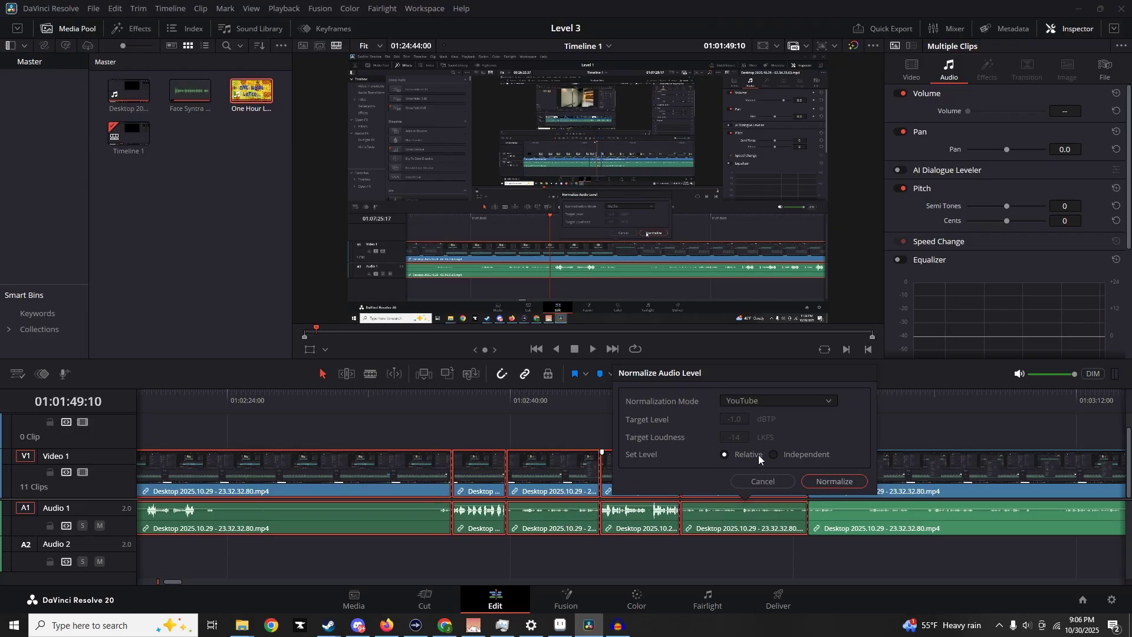
{"action": "left_click", "coordinate": [830, 481]}
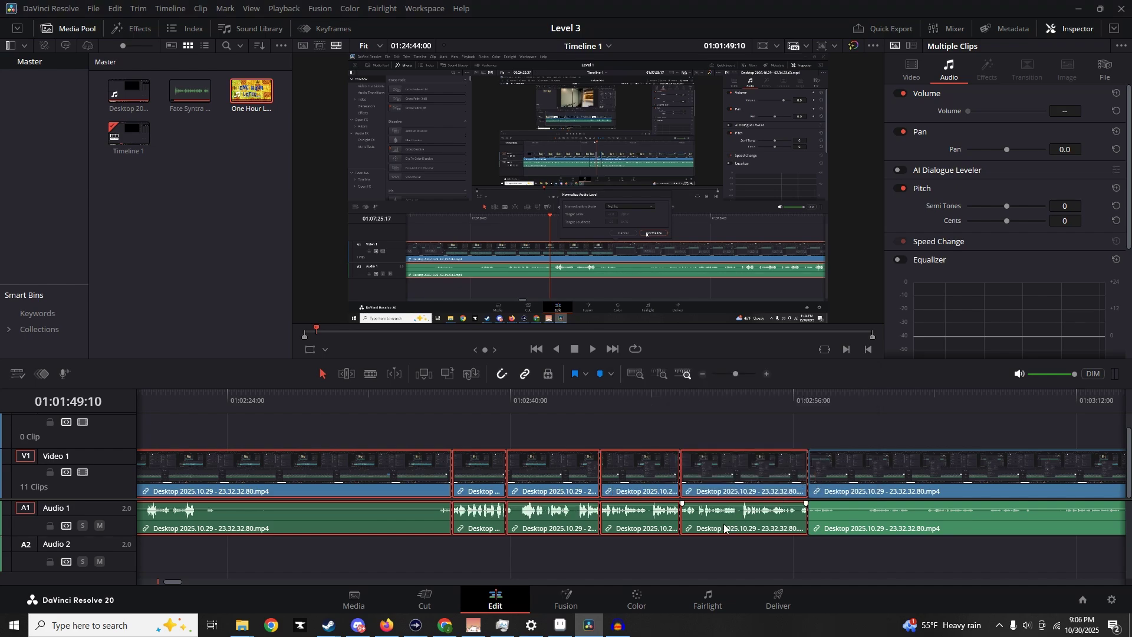
Play back the normalized segments from 01:02:36:44 and from about 01:02:40 to compare their loudness
{"action": "left_click", "coordinate": [451, 403]}
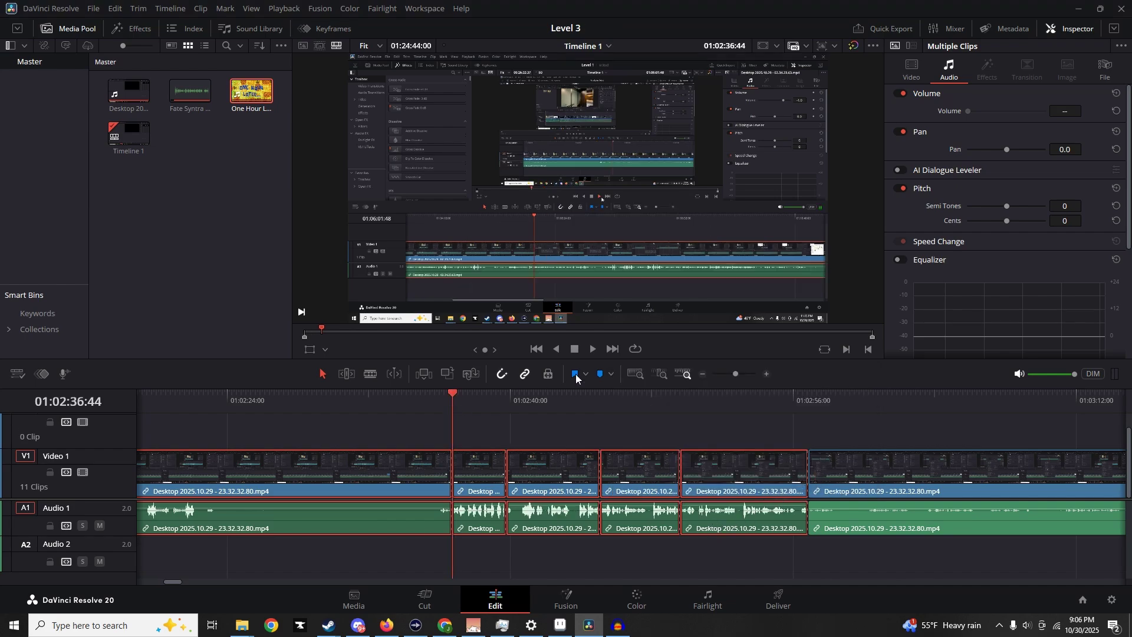
{"action": "left_click", "coordinate": [594, 349]}
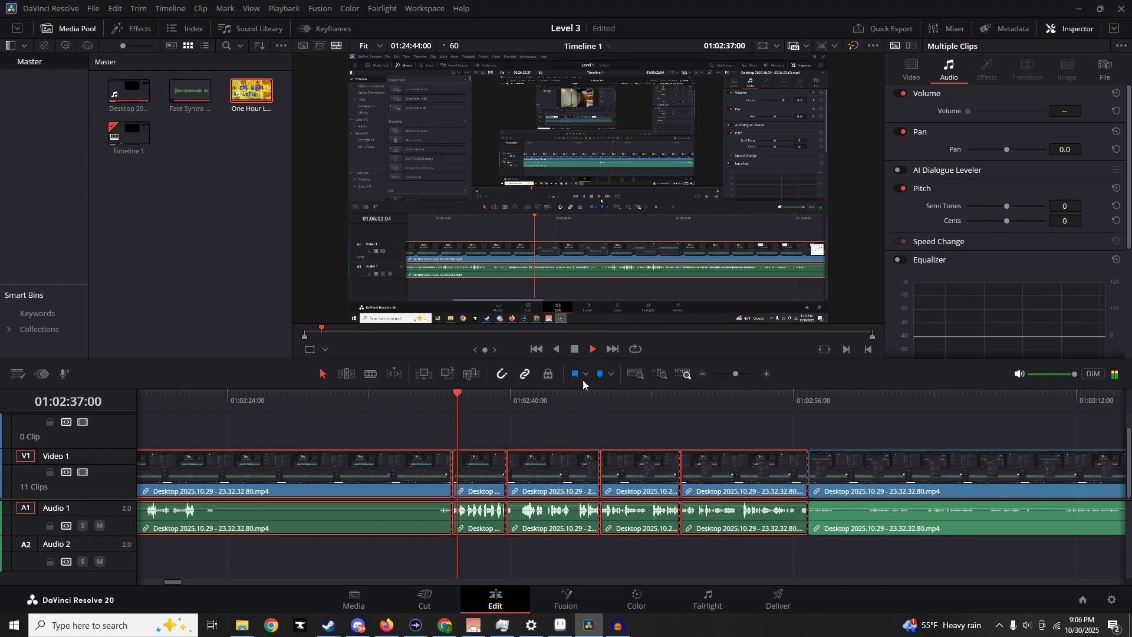
{"action": "left_click", "coordinate": [510, 401]}
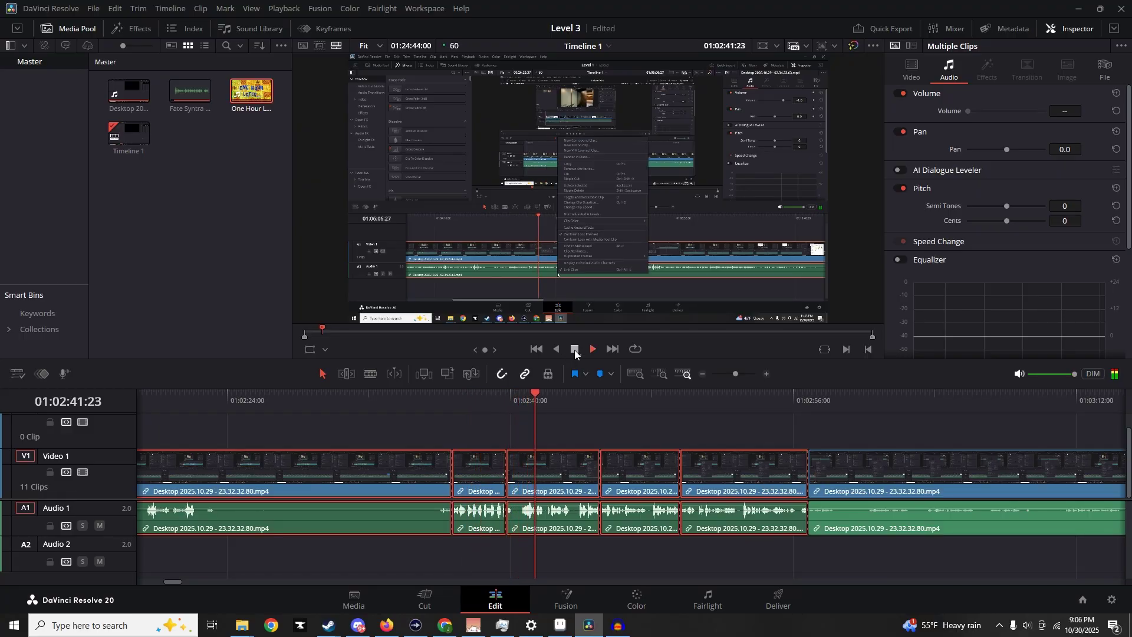
Choose the Sample Peak Program mode in the audio normalization settings for the selected clips
{"action": "right_click", "coordinate": [731, 462]}
{"action": "left_click", "coordinate": [778, 370]}
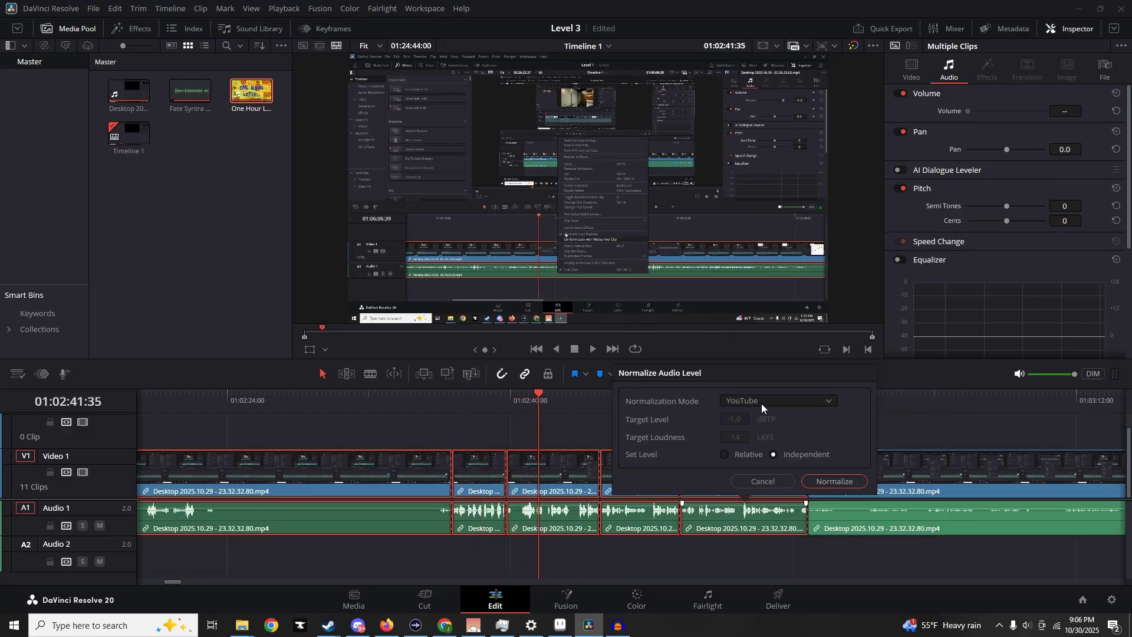
{"action": "left_click", "coordinate": [761, 403]}
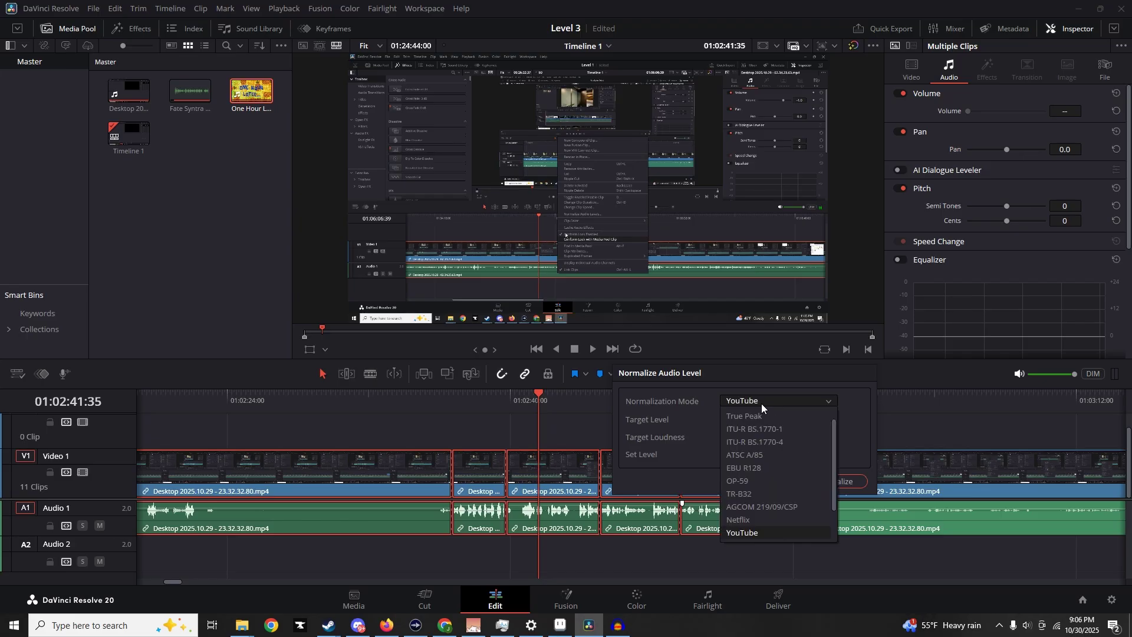
{"action": "scroll", "coordinate": [769, 505], "scroll_direction": "up", "scroll_amount": 2}
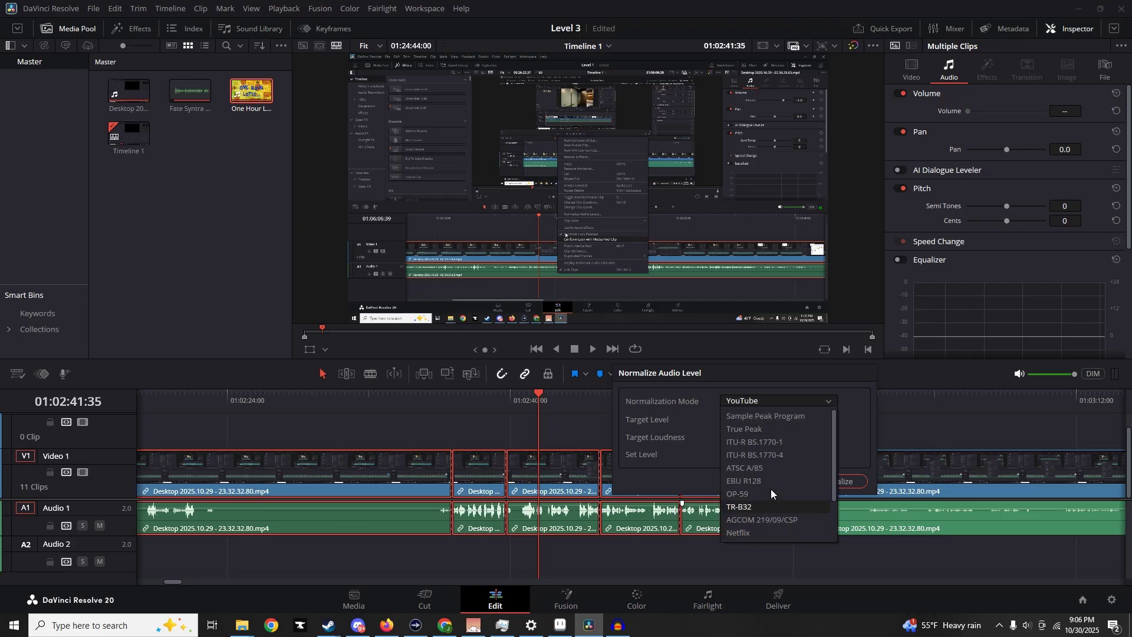
{"action": "left_click", "coordinate": [744, 417]}
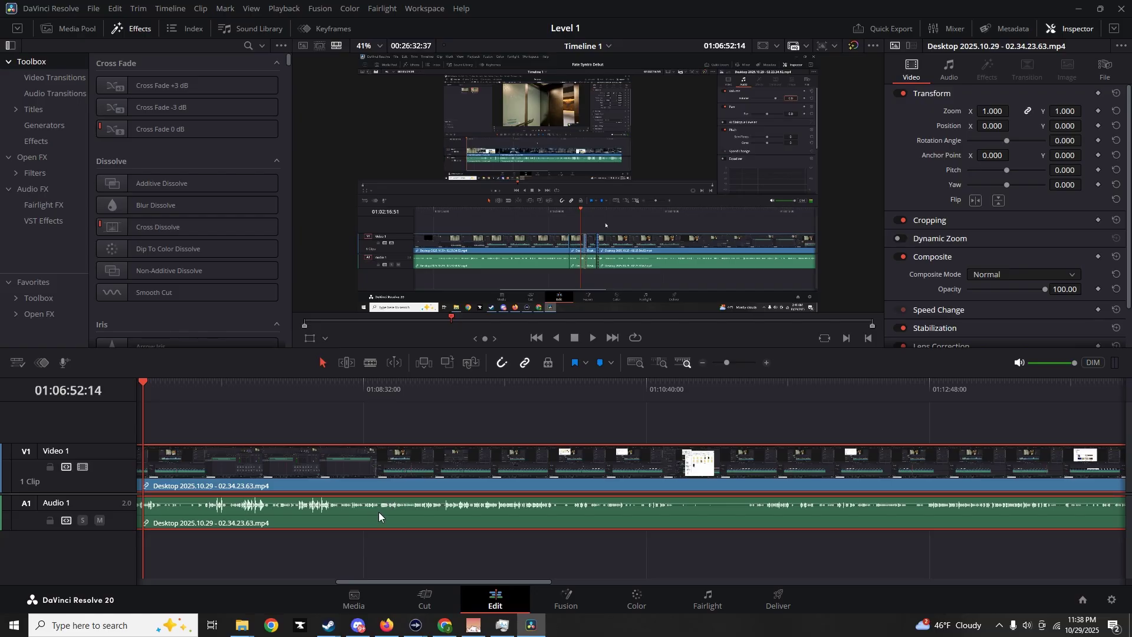
Apply the Dialog leveler - Soft knee preset to Bus 1's dynamics on the Fairlight page of the Level 1 project
{"action": "left_click", "coordinate": [702, 602]}
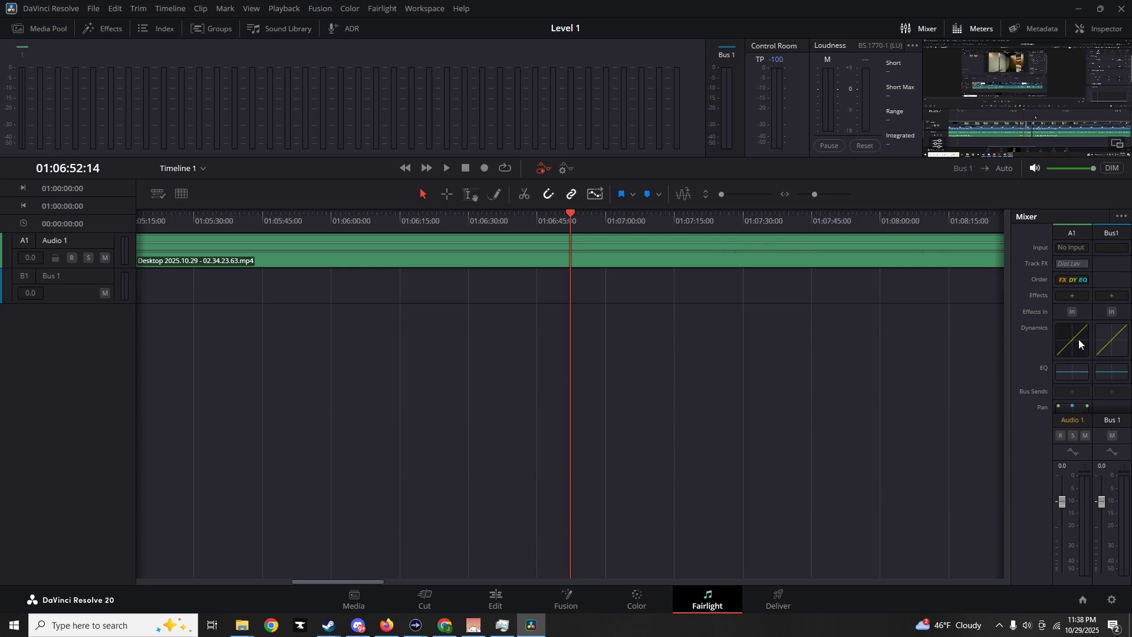
{"action": "double_click", "coordinate": [1116, 342]}
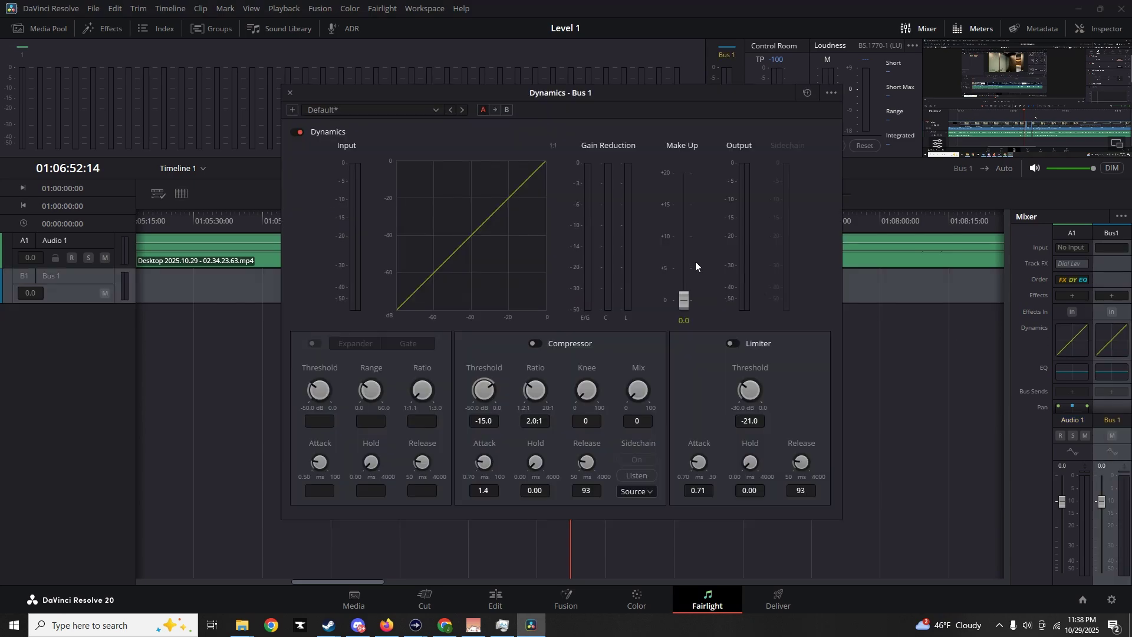
{"action": "left_click", "coordinate": [397, 110]}
{"action": "left_click", "coordinate": [396, 176]}
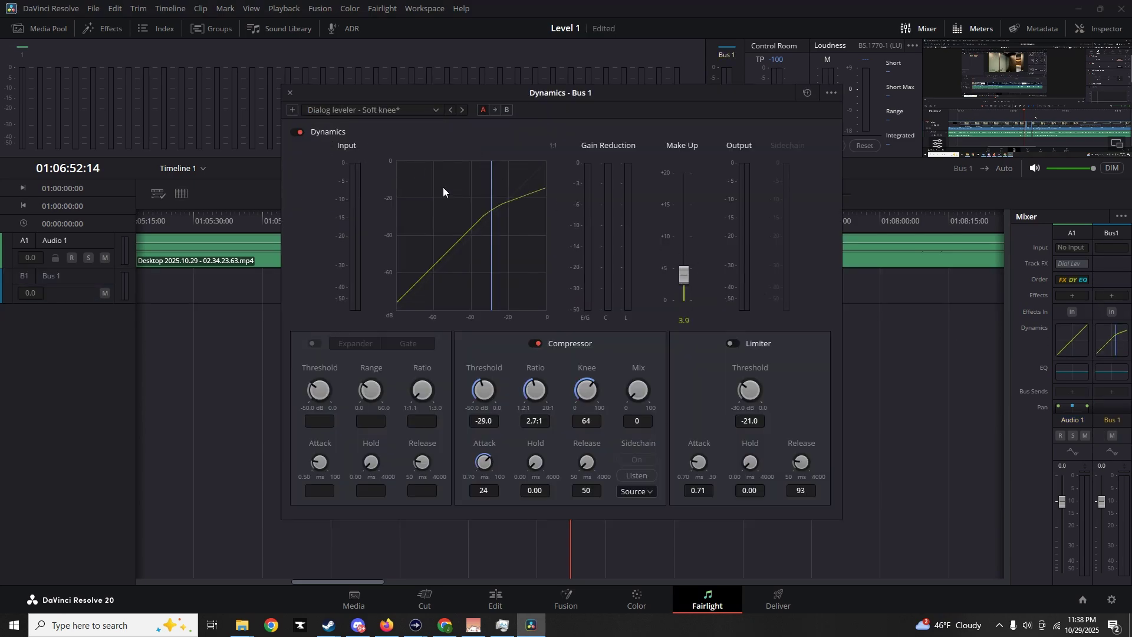
Adjust the compressor's threshold and ratio in Bus 1's dynamics and close the dynamics settings
{"action": "left_click_drag", "start_coordinate": [475, 398], "coordinate": [466, 397]}
{"action": "left_click_drag", "start_coordinate": [536, 390], "coordinate": [590, 389]}
{"action": "left_click", "coordinate": [289, 93]}
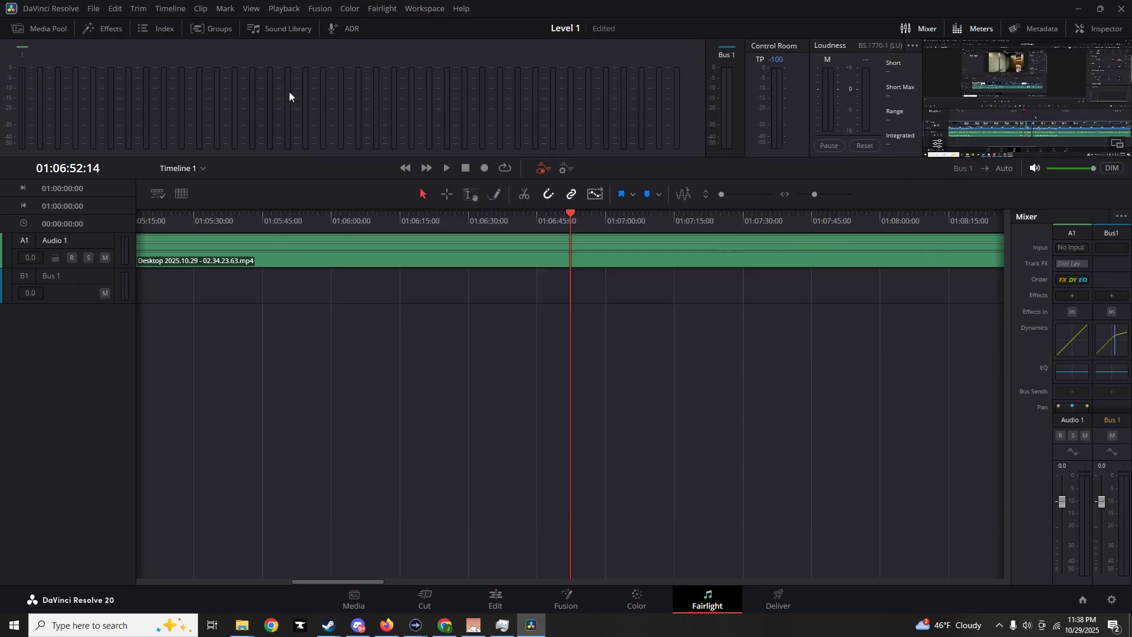
Return to the Edit page and expand the Speed Change settings of the Level 1 clip
{"action": "left_click", "coordinate": [496, 599]}
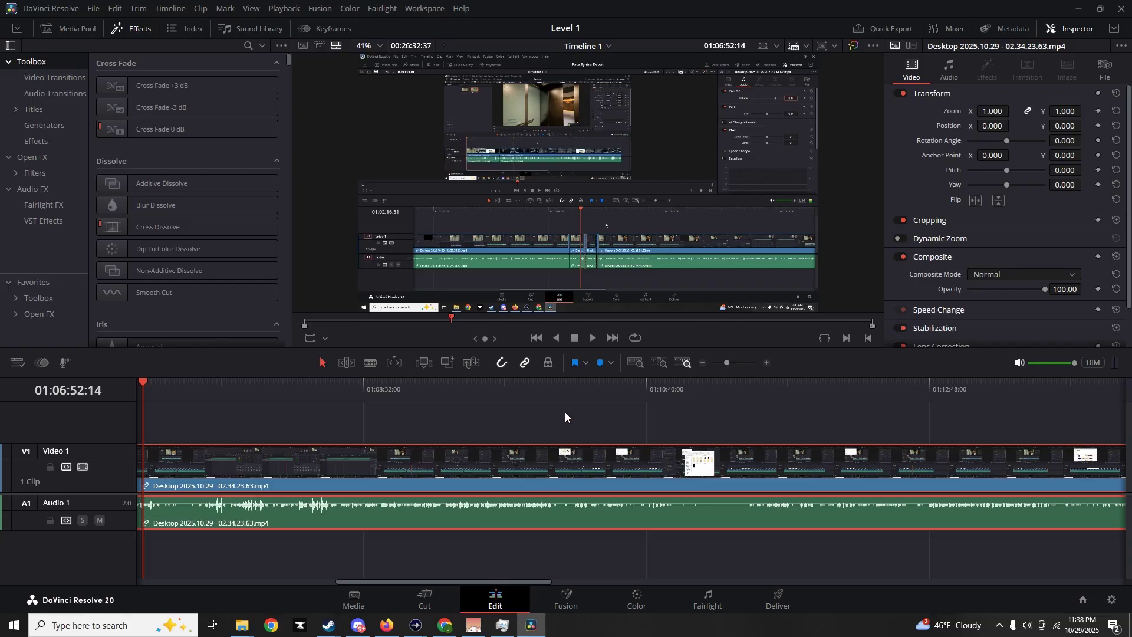
{"action": "left_click", "coordinate": [708, 598]}
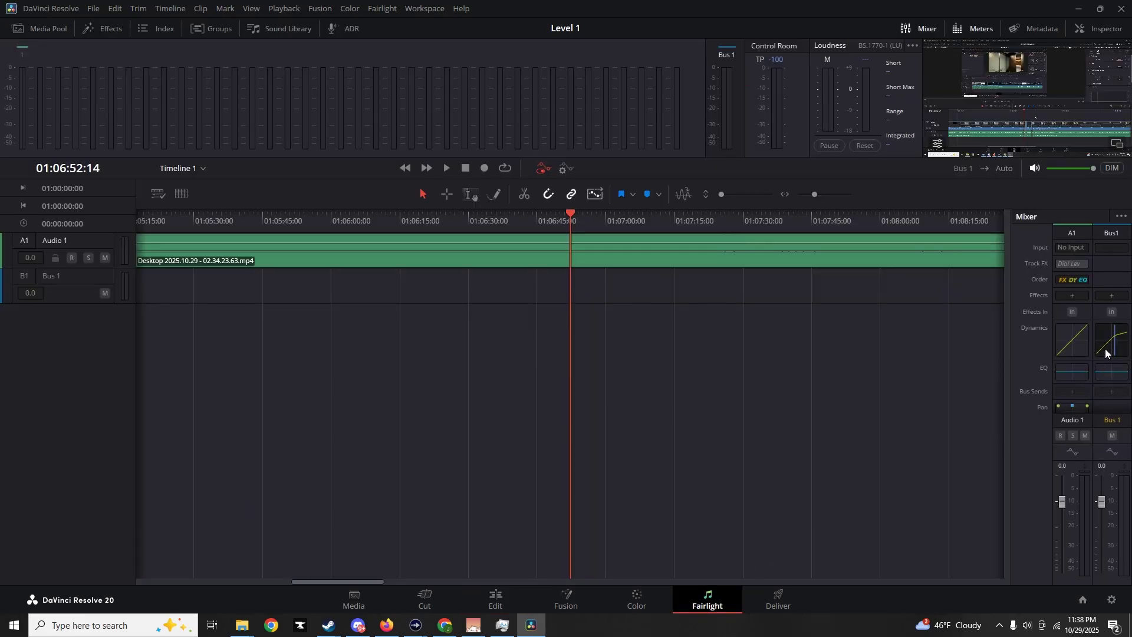
{"action": "left_click", "coordinate": [497, 598]}
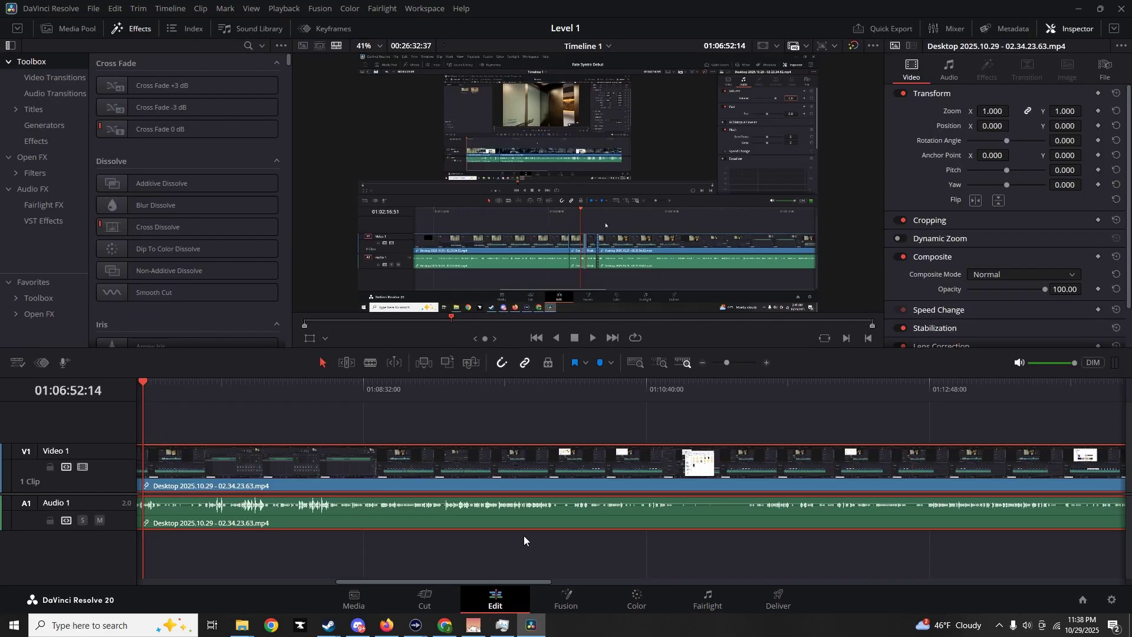
{"action": "scroll", "coordinate": [406, 557], "scroll_direction": "down", "scroll_amount": 5}
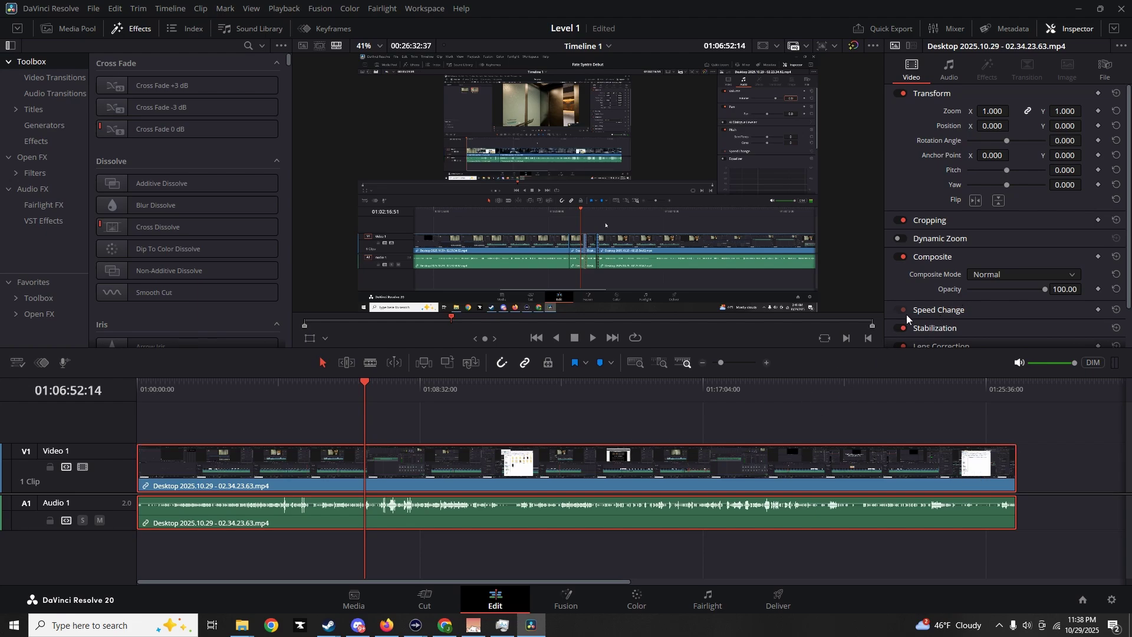
{"action": "left_click", "coordinate": [940, 309]}
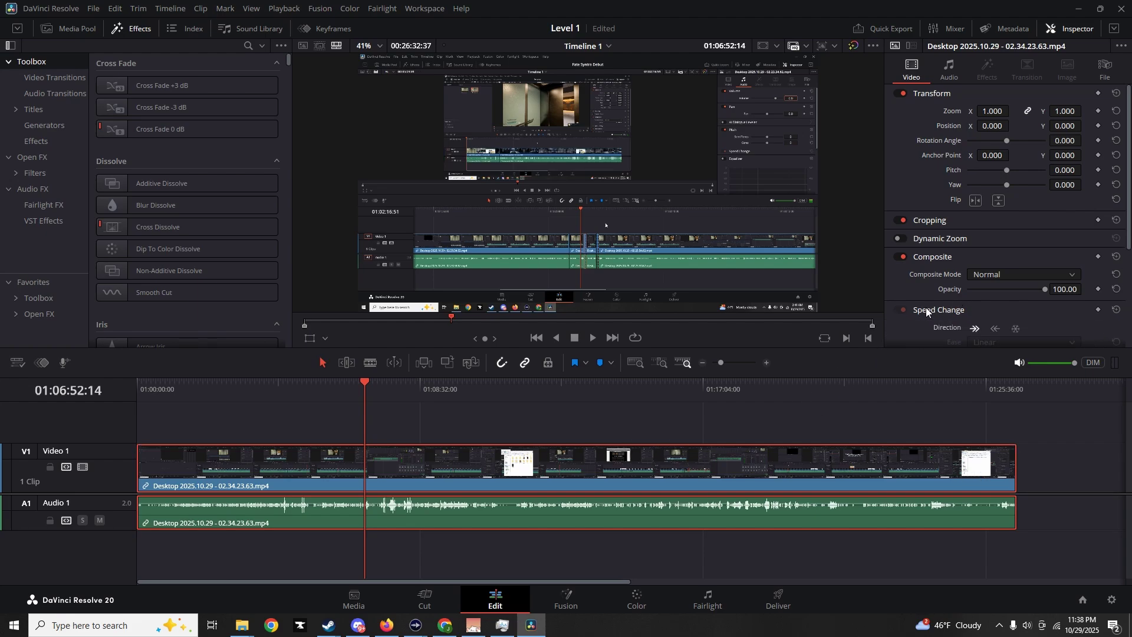
{"action": "scroll", "coordinate": [925, 308], "scroll_direction": "down", "scroll_amount": 1}
{"action": "scroll", "coordinate": [929, 304], "scroll_direction": "down", "scroll_amount": 1}
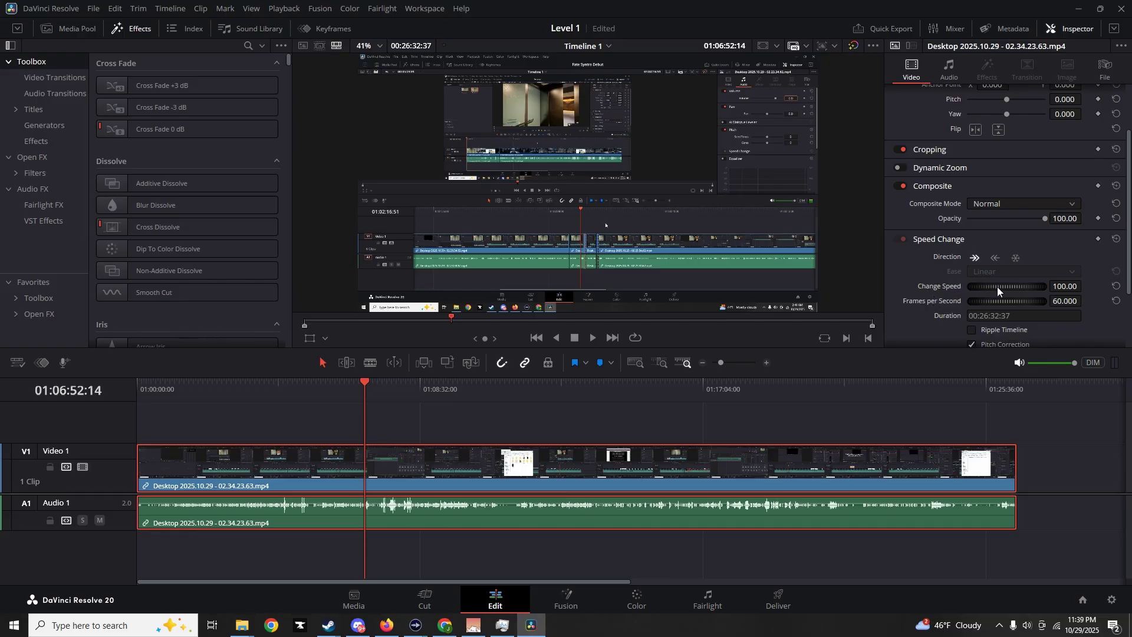
Change the clip's speed to 70% and 105% without rippling, and extend its shortened end to a duration of 00:25:16:46
{"action": "mouse_move", "coordinate": [996, 286]}
{"action": "left_mouse_down"}
{"action": "mouse_move", "coordinate": [1030, 286]}
{"action": "mouse_move", "coordinate": [1009, 287]}
{"action": "left_mouse_up"}
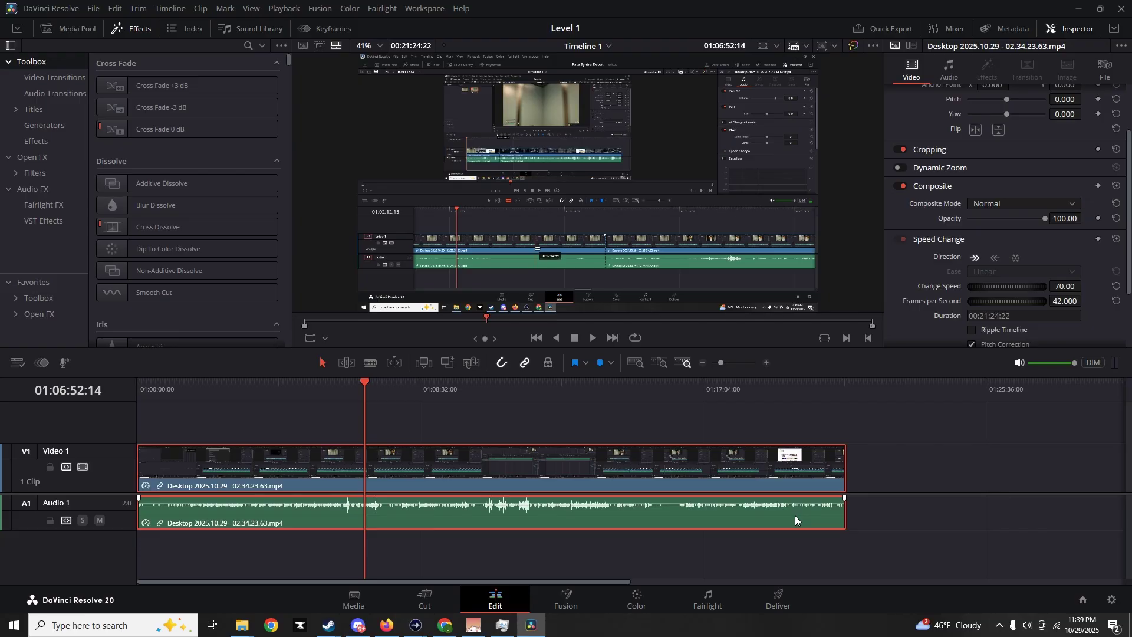
{"action": "left_click_drag", "start_coordinate": [992, 284], "coordinate": [965, 292]}
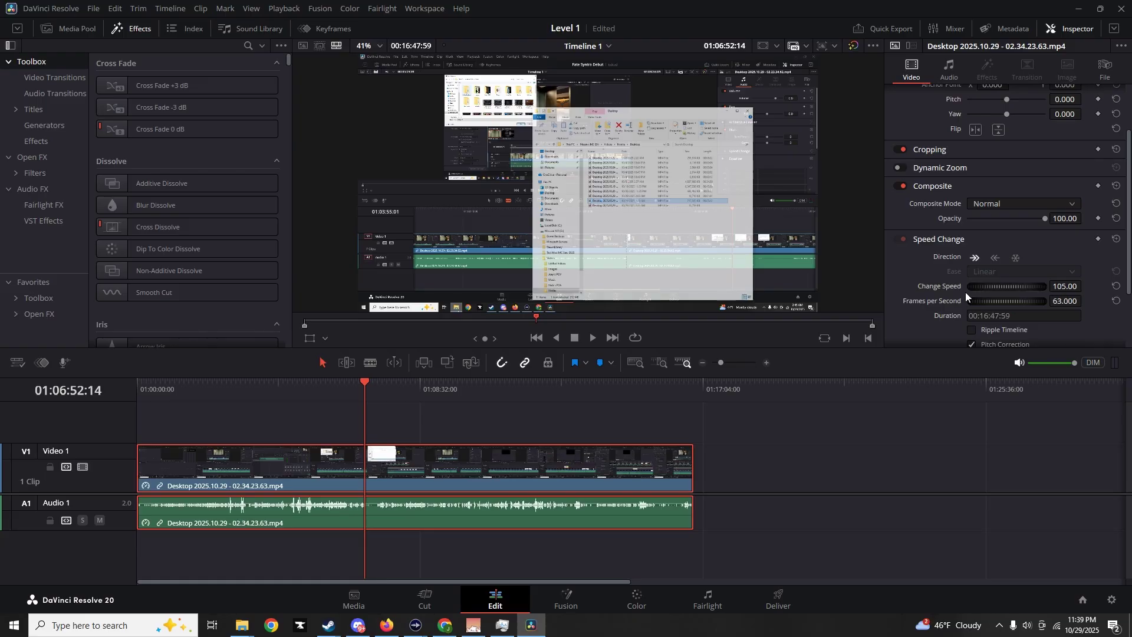
{"action": "scroll", "coordinate": [961, 294], "scroll_direction": "down", "scroll_amount": 2}
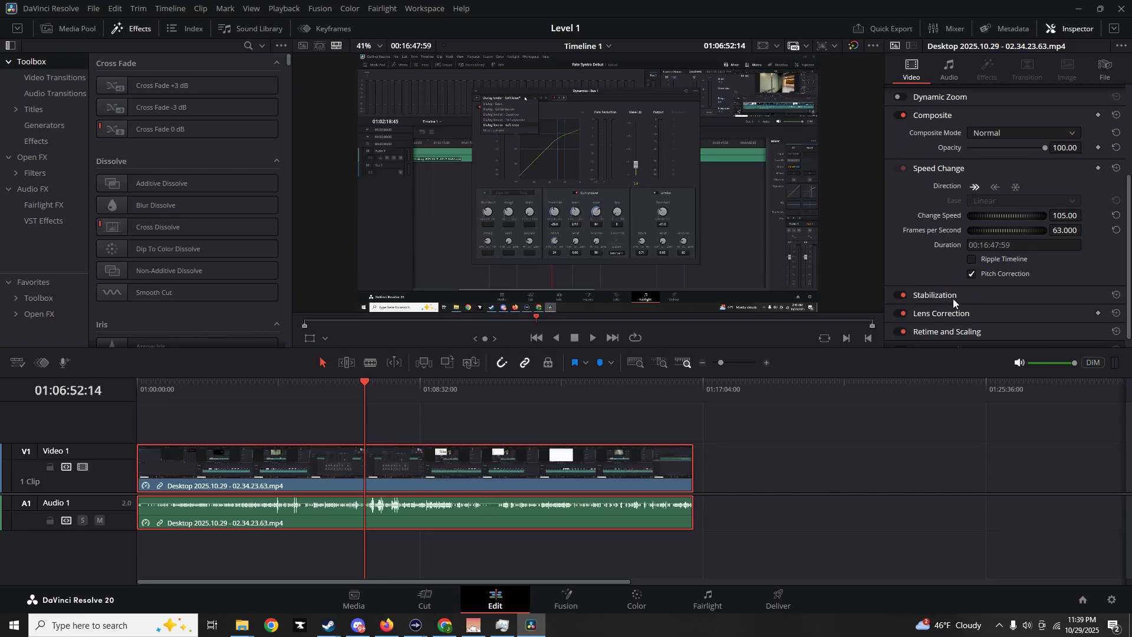
{"action": "left_click_drag", "start_coordinate": [696, 472], "coordinate": [976, 472]}
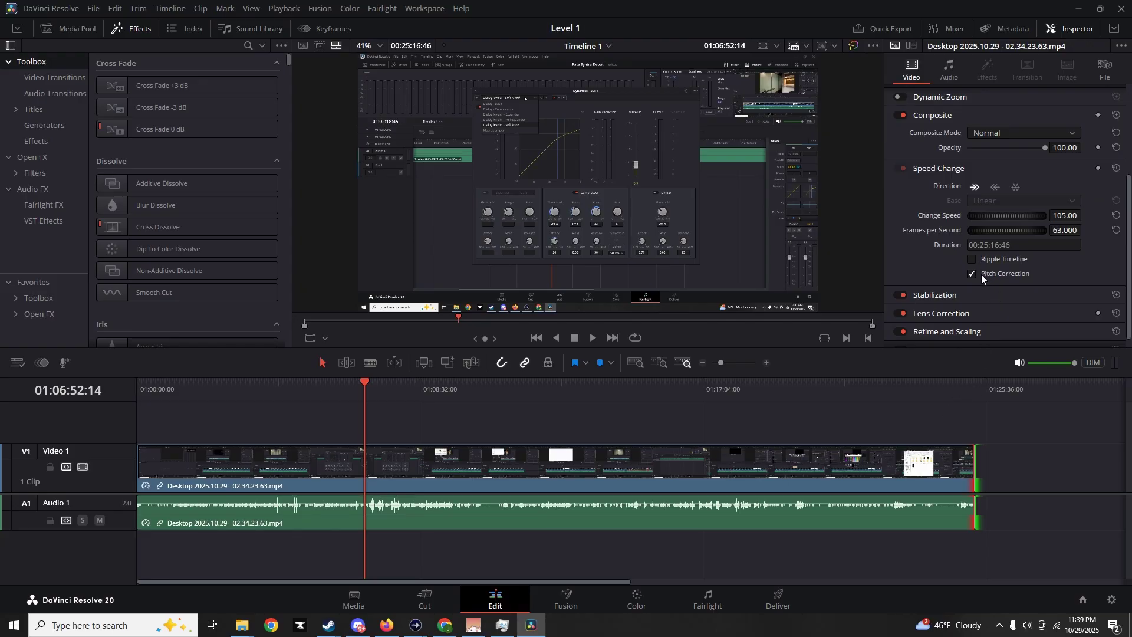
Enable Ripple Timeline for the clip's speed change and try speeds of 69% and 119%
{"action": "left_click", "coordinate": [972, 259]}
{"action": "left_click_drag", "start_coordinate": [1018, 219], "coordinate": [995, 219]}
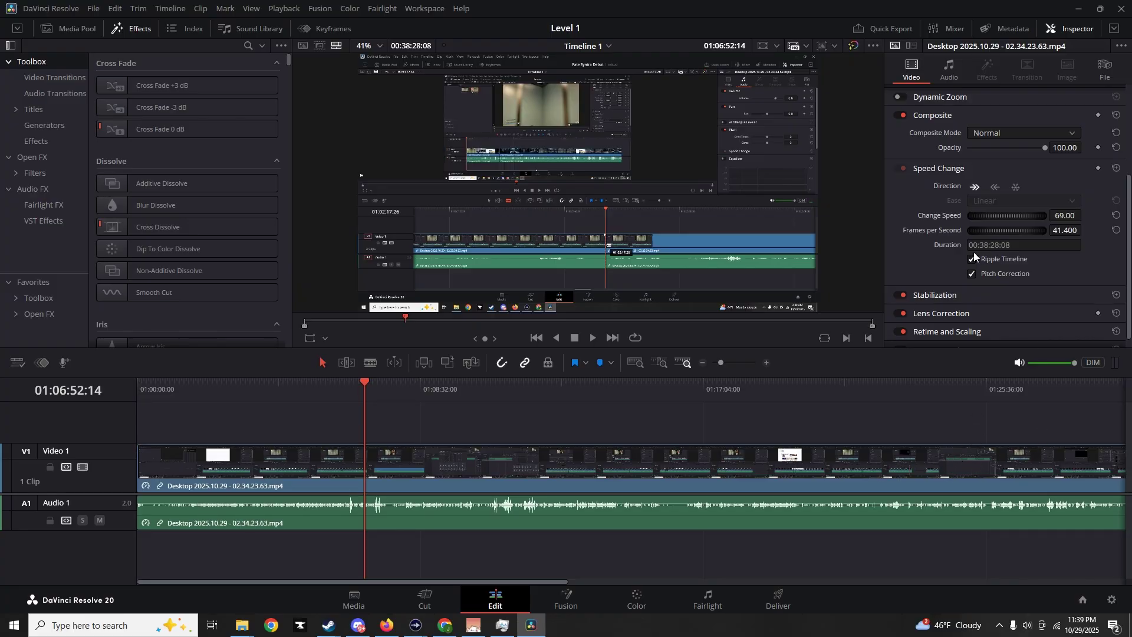
{"action": "left_click_drag", "start_coordinate": [1057, 214], "coordinate": [1021, 218]}
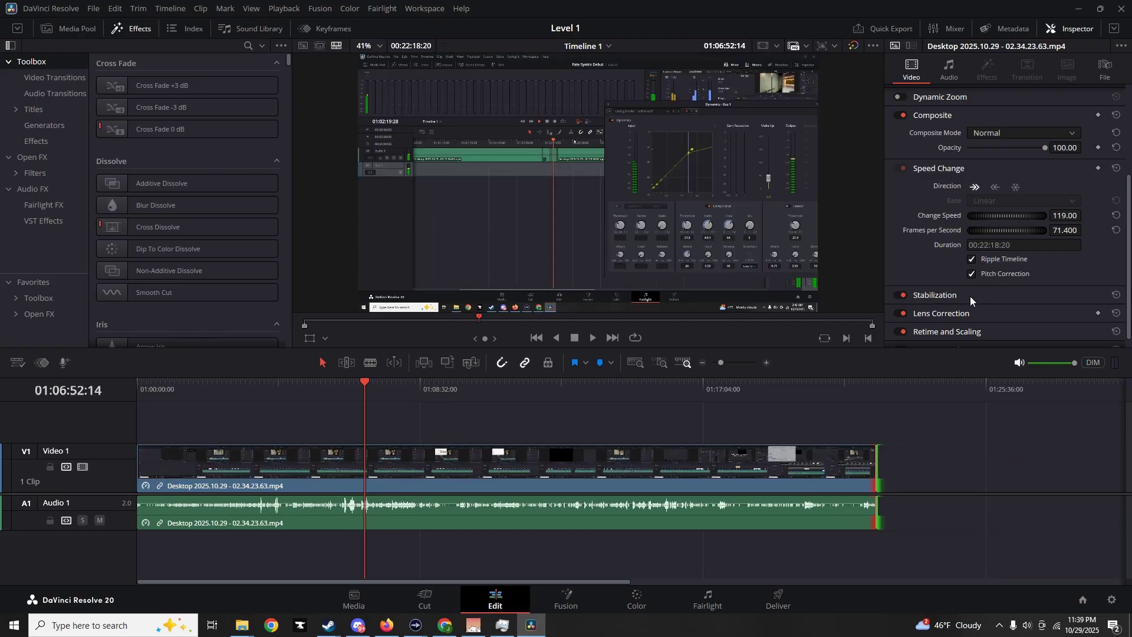
Compare the clip's playback at 119% speed and at 139% speed with Pitch Correction on
{"action": "left_click", "coordinate": [593, 337]}
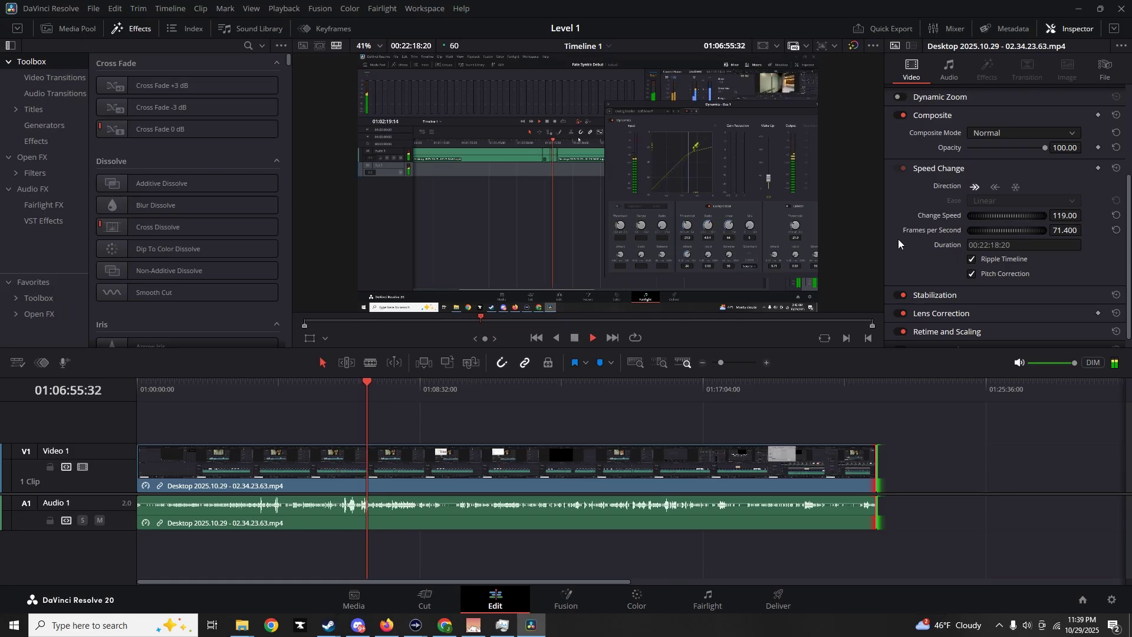
{"action": "left_click", "coordinate": [570, 340]}
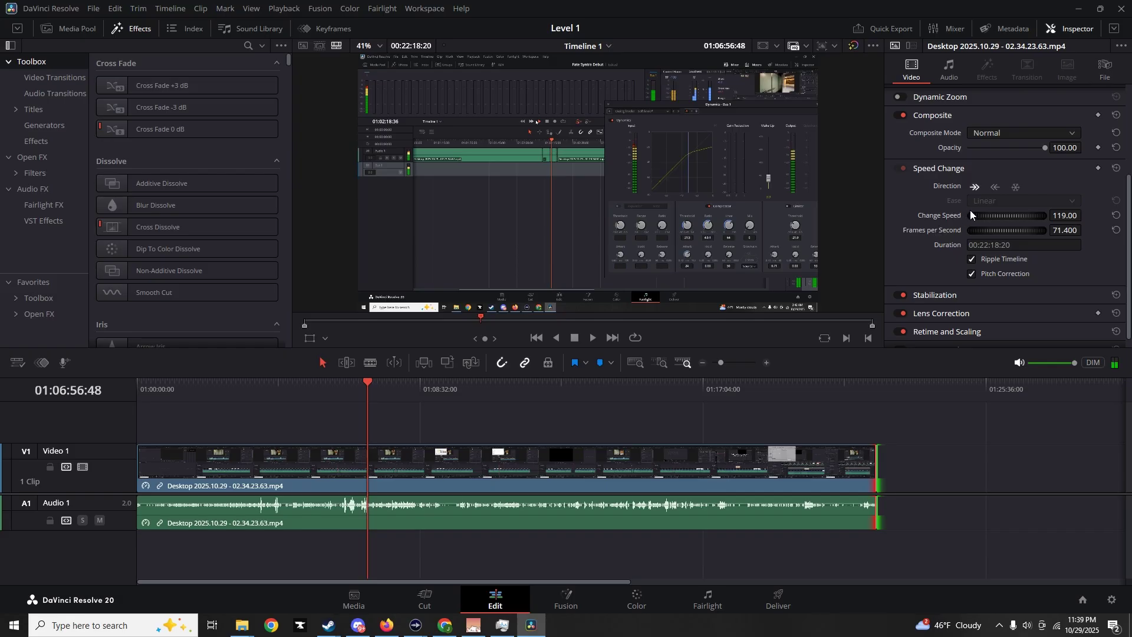
{"action": "left_click_drag", "start_coordinate": [992, 217], "coordinate": [1029, 216]}
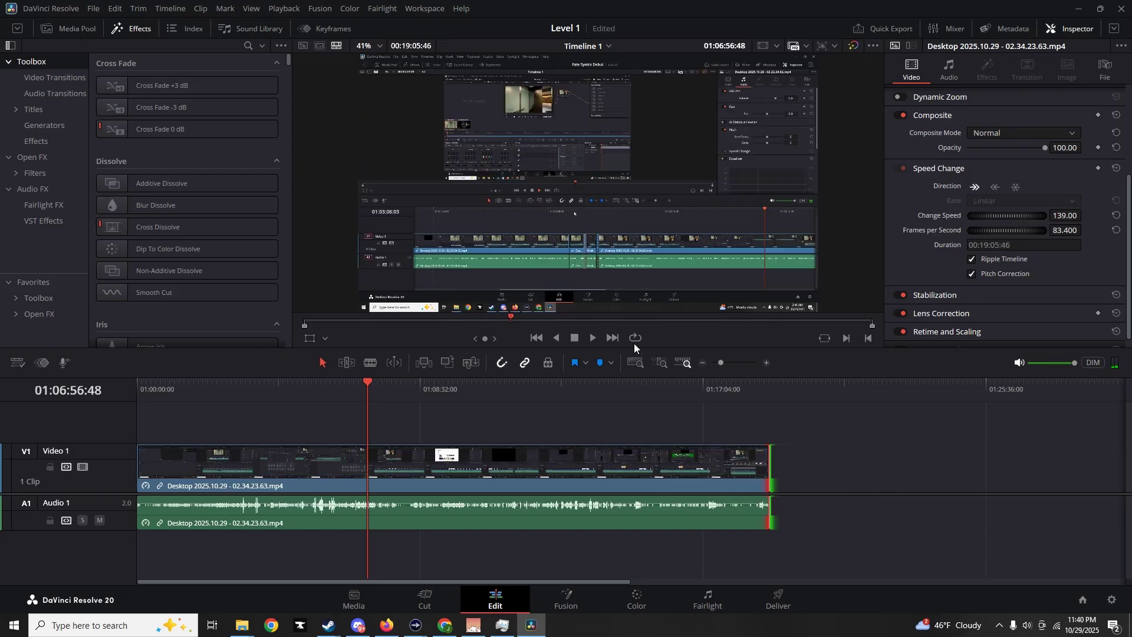
{"action": "left_click", "coordinate": [593, 337]}
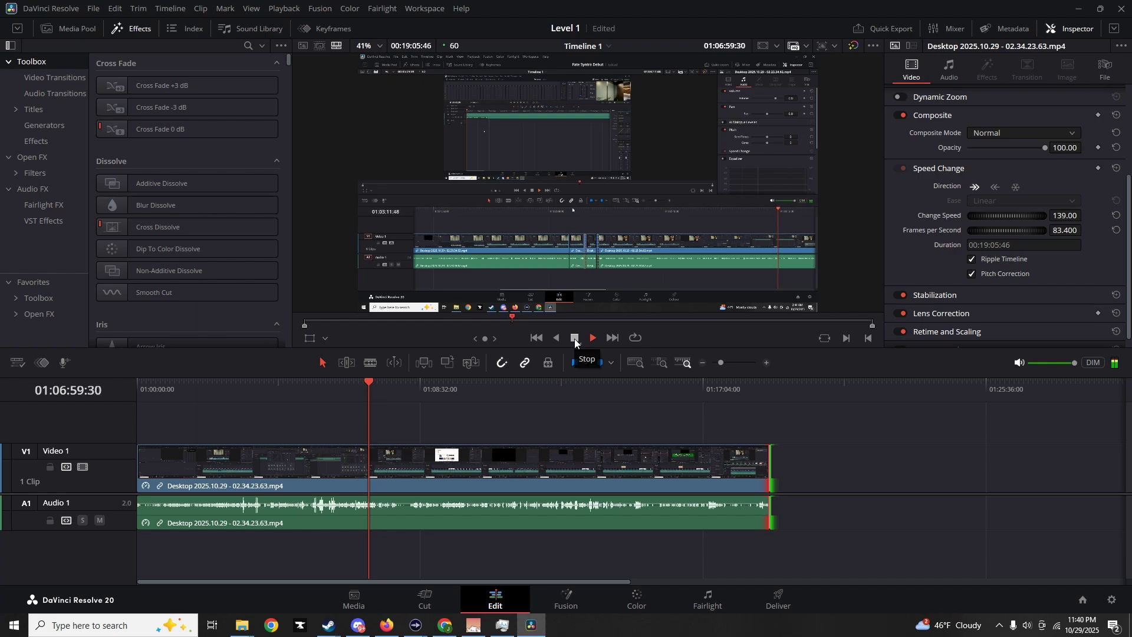
{"action": "left_click", "coordinate": [575, 339]}
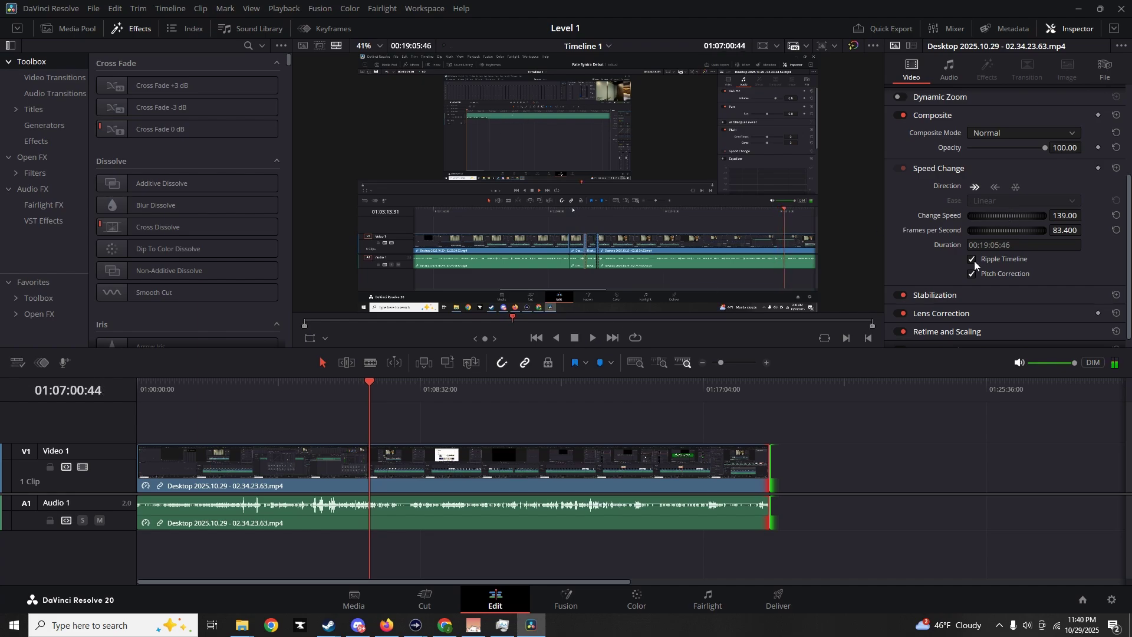
Turn off Pitch Correction and play back the clip at 139% speed
{"action": "left_click", "coordinate": [971, 275]}
{"action": "left_click", "coordinate": [593, 338]}
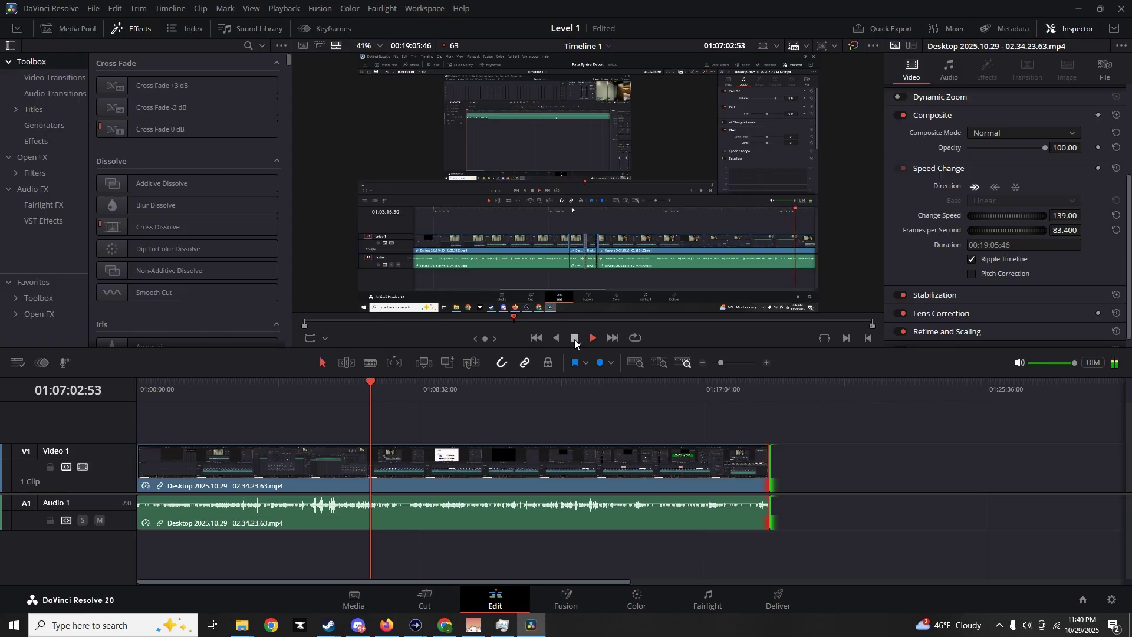
{"action": "left_click", "coordinate": [574, 339]}
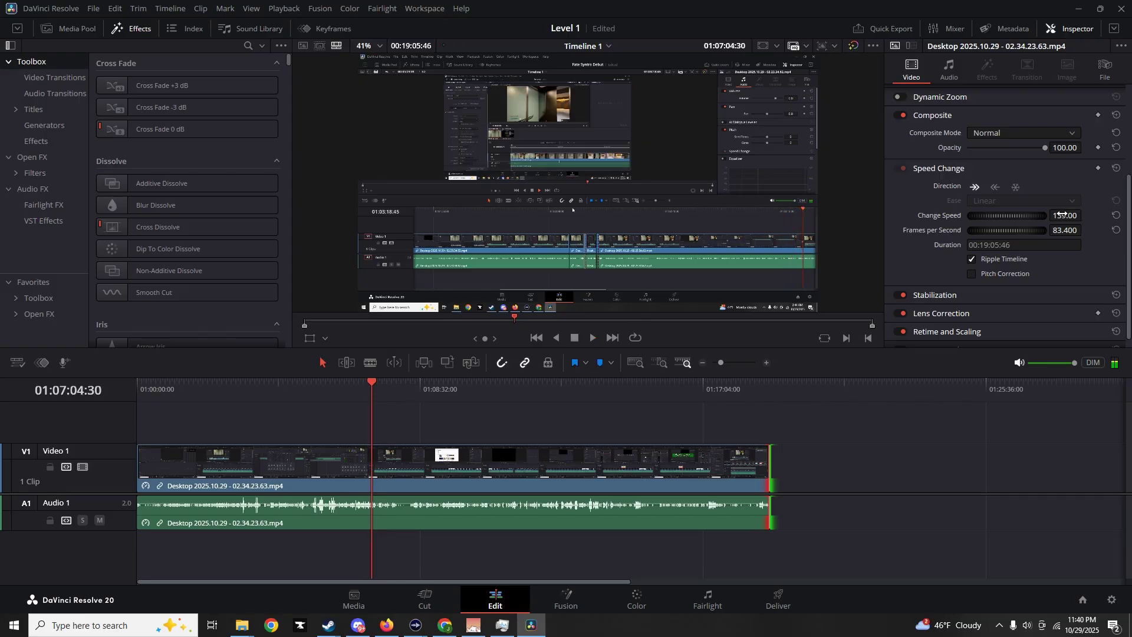
Set the clip's speed to 159% and compare its playback with Pitch Correction off and on
{"action": "left_click", "coordinate": [971, 274]}
{"action": "left_click_drag", "start_coordinate": [1015, 220], "coordinate": [1029, 217]}
{"action": "left_click", "coordinate": [592, 338]}
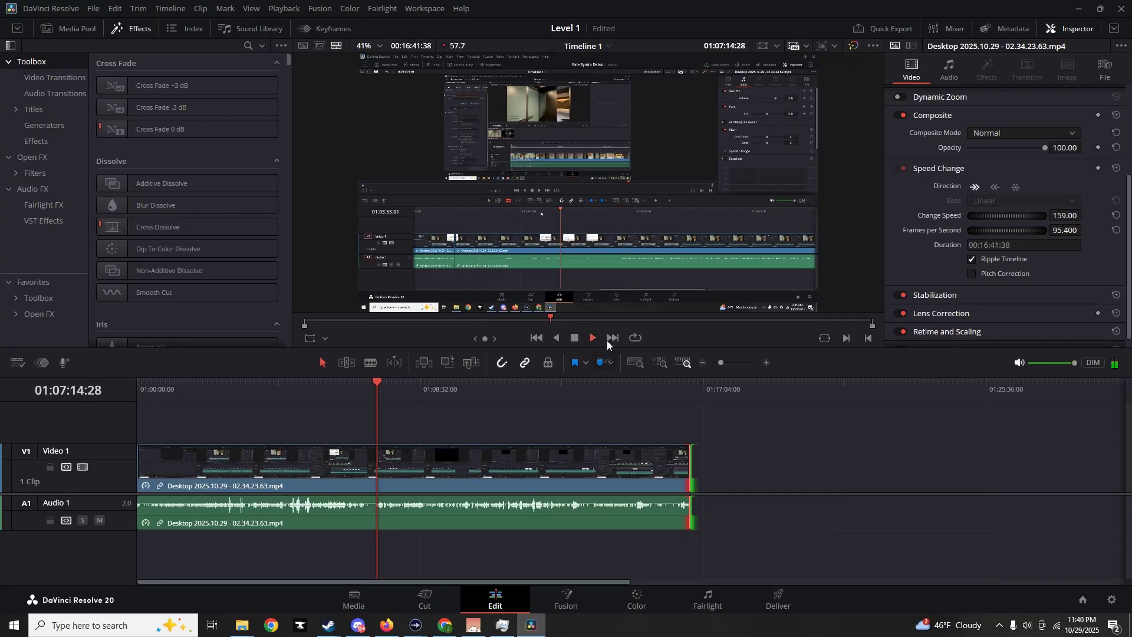
{"action": "left_click", "coordinate": [575, 339]}
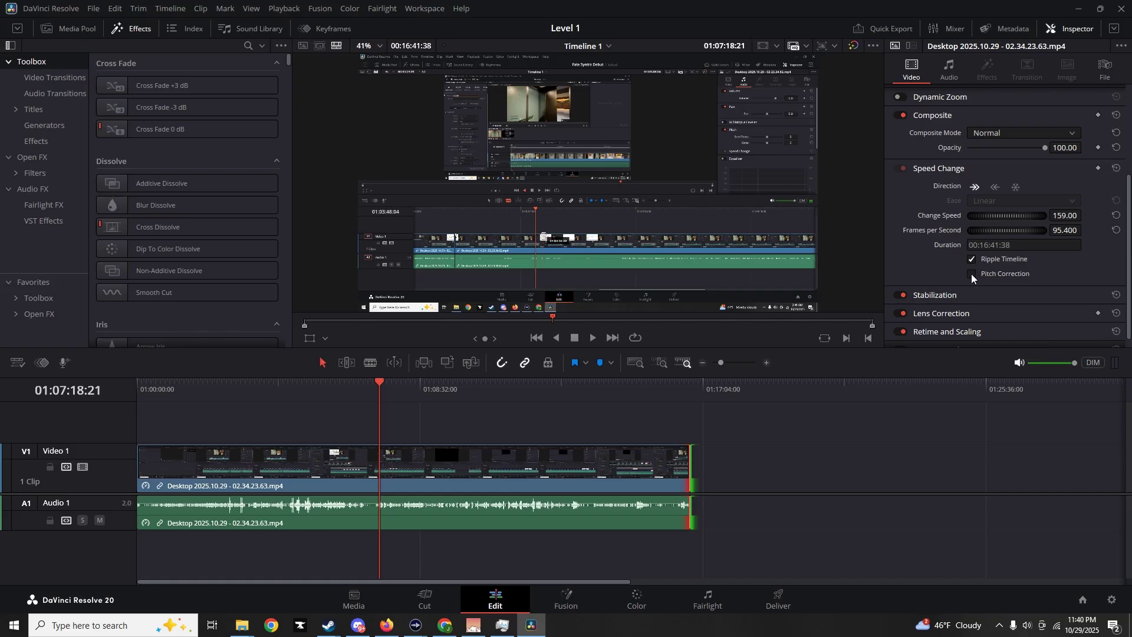
{"action": "left_click", "coordinate": [593, 338]}
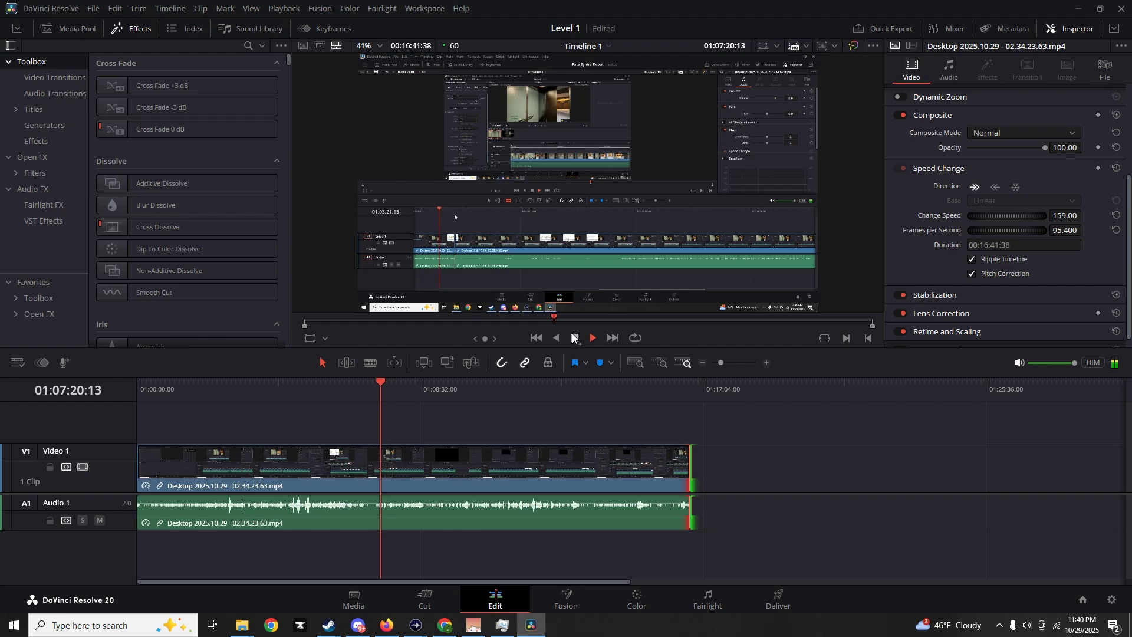
{"action": "left_click", "coordinate": [573, 337]}
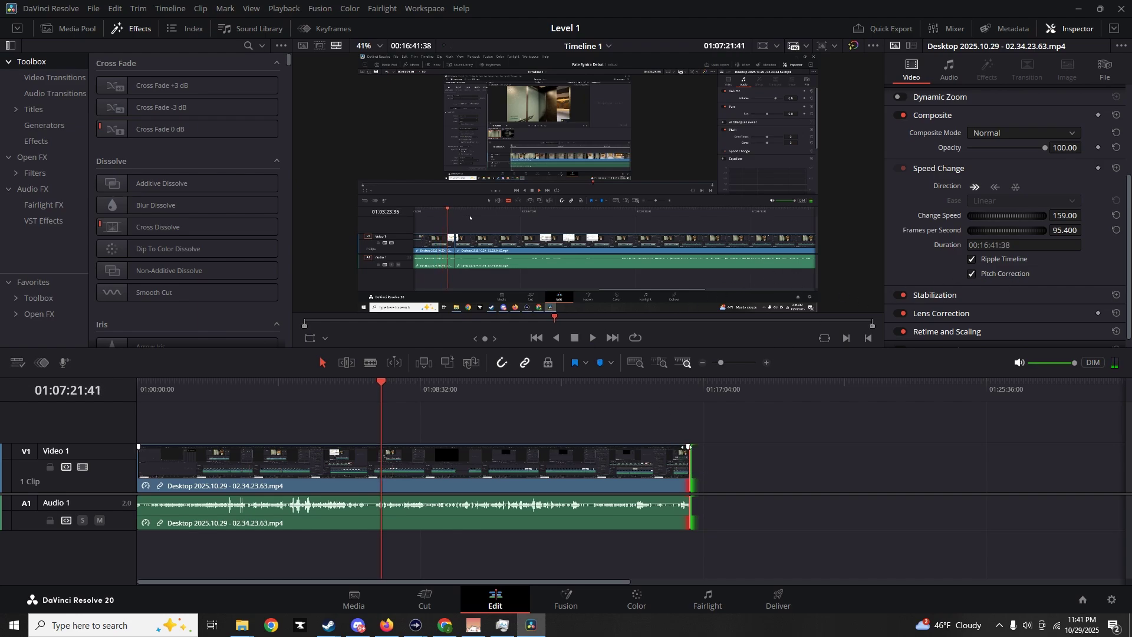
Set the clip's speed back to 100% and save the project
{"action": "left_click_drag", "start_coordinate": [1028, 215], "coordinate": [962, 218]}
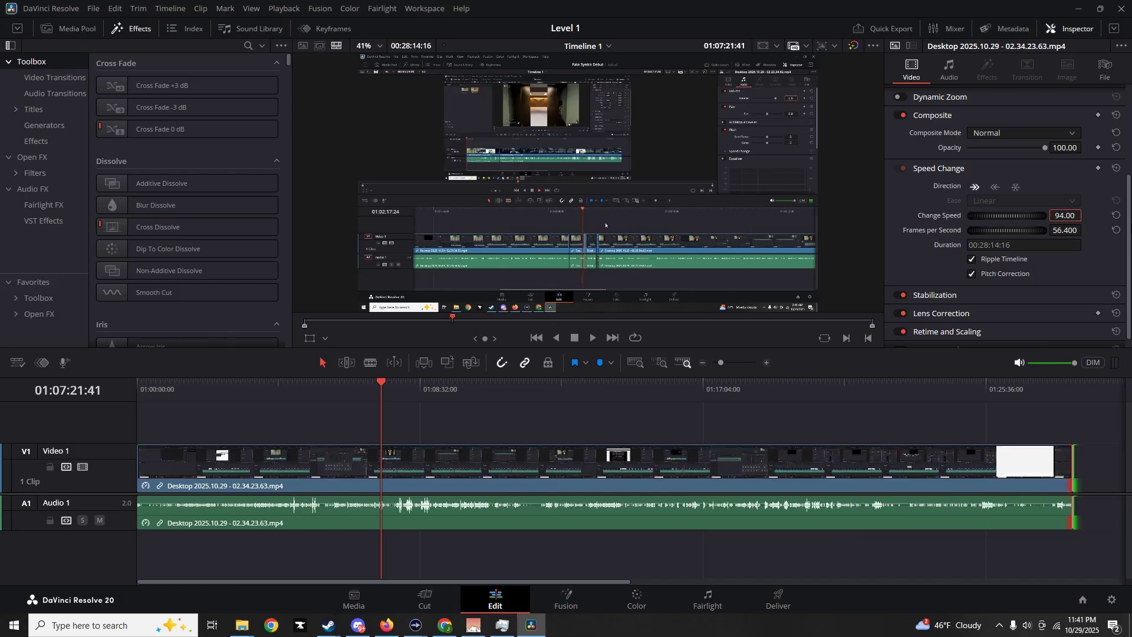
{"action": "type", "text": "100"}
{"action": "key", "text": "Return"}
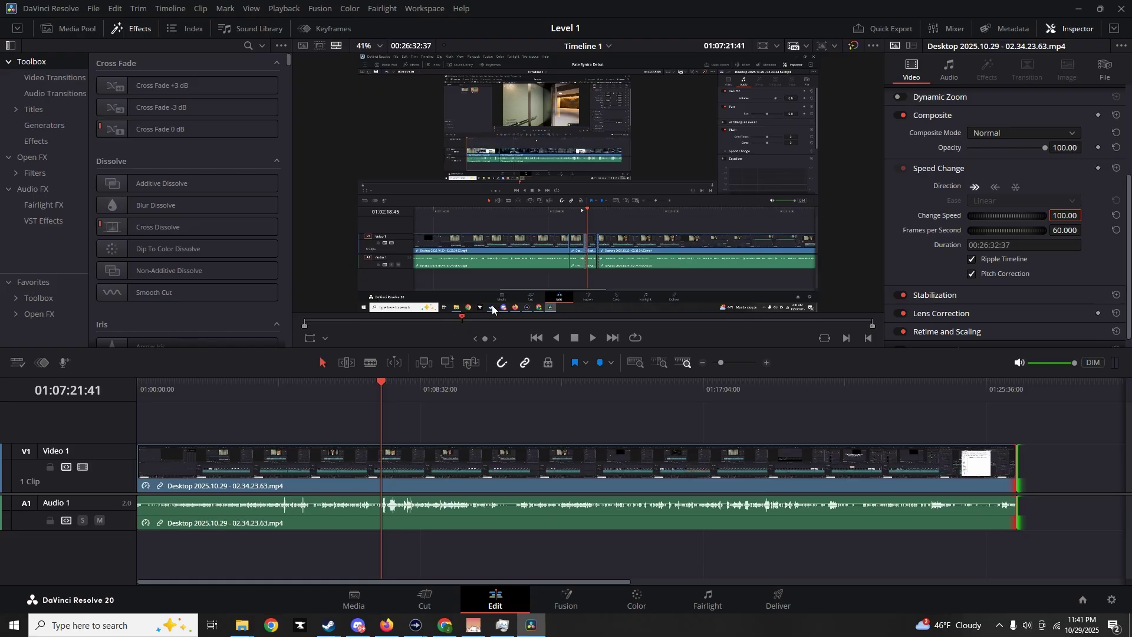
{"action": "key", "text": "ctrl+s"}
Play back the timeline from its beginning to about 01:00:05
{"action": "key", "text": "Home"}
{"action": "key", "text": "space"}
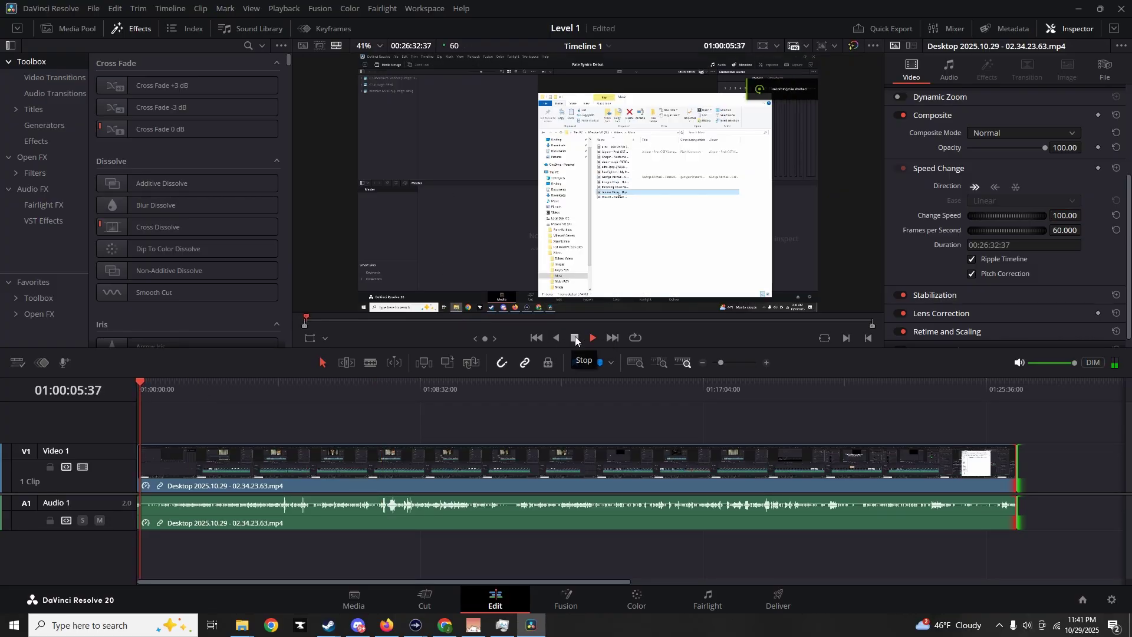
{"action": "left_click", "coordinate": [576, 338]}
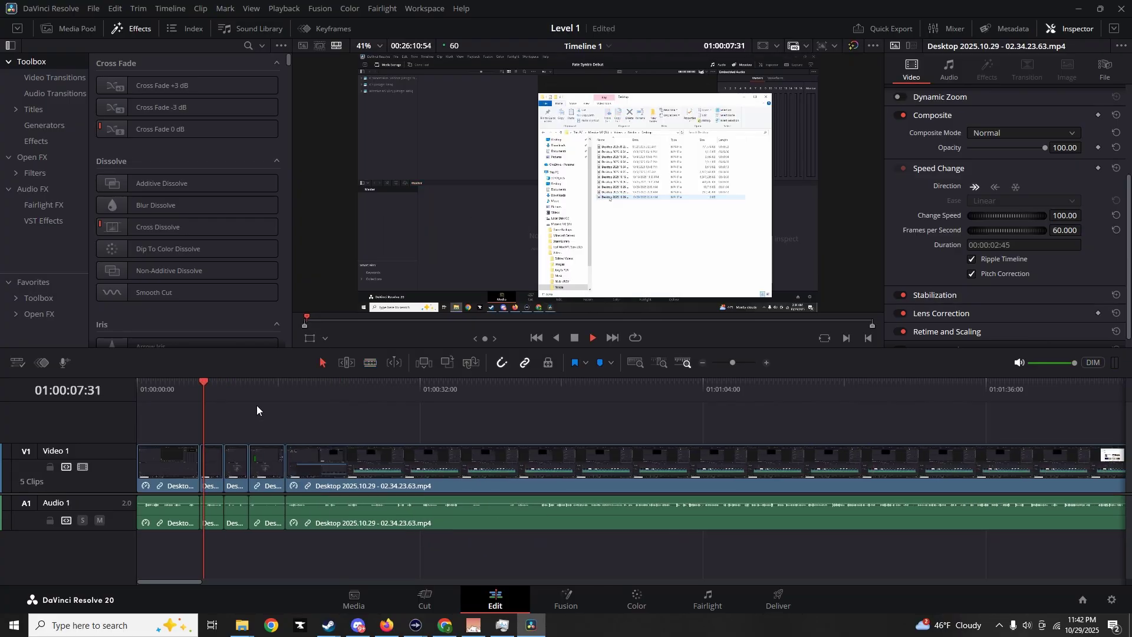
Ripple delete the short segments between the first clip and the long clip near the timeline's start
{"action": "left_click", "coordinate": [270, 476]}
{"action": "key", "text": "Delete"}
{"action": "left_click", "coordinate": [211, 451]}
{"action": "key", "text": "Delete"}
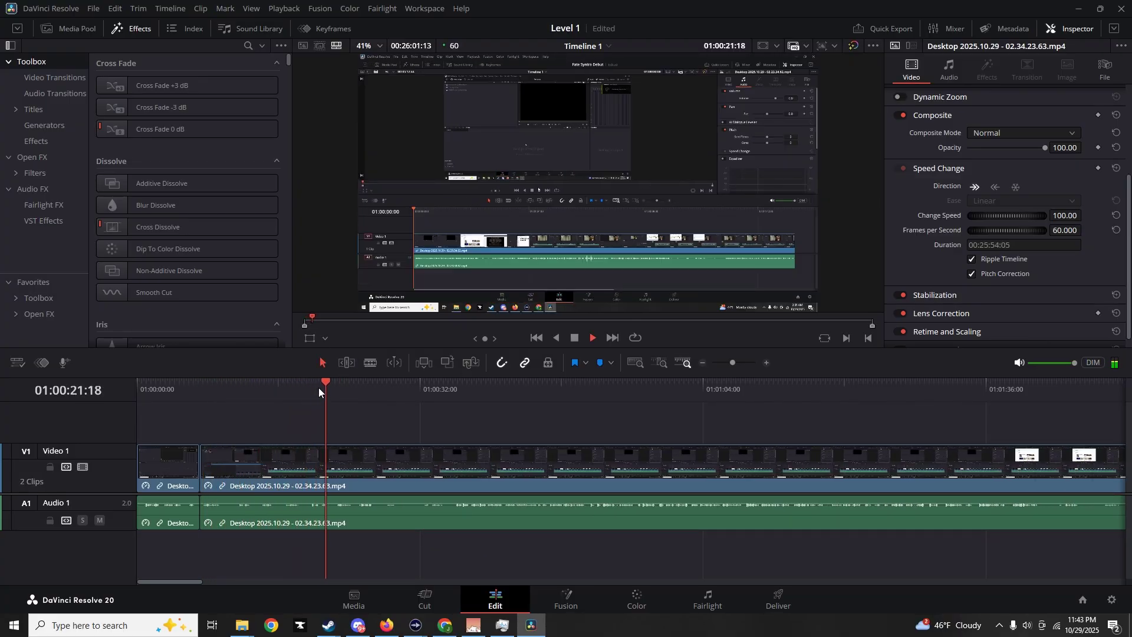
Split the long clip at about 01:00:30 and again at the playhead
{"action": "key", "text": "b"}
{"action": "left_click", "coordinate": [420, 516]}
{"action": "scroll", "coordinate": [417, 392], "scroll_direction": "up", "scroll_amount": 4}
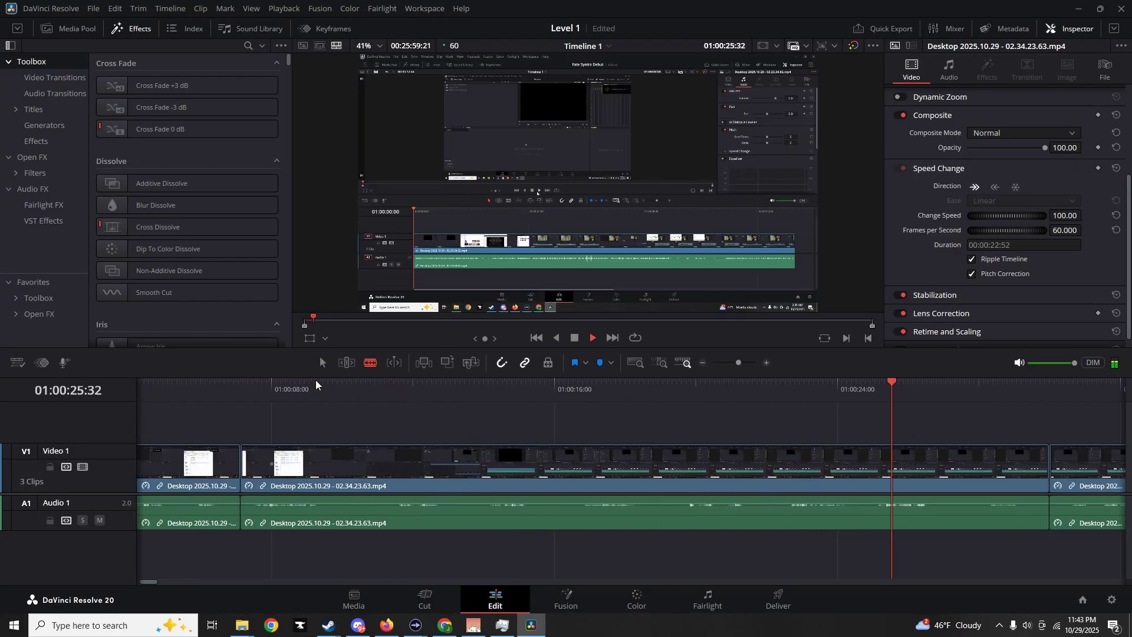
{"action": "key", "text": "ctrl+b"}
{"action": "key", "text": "a"}
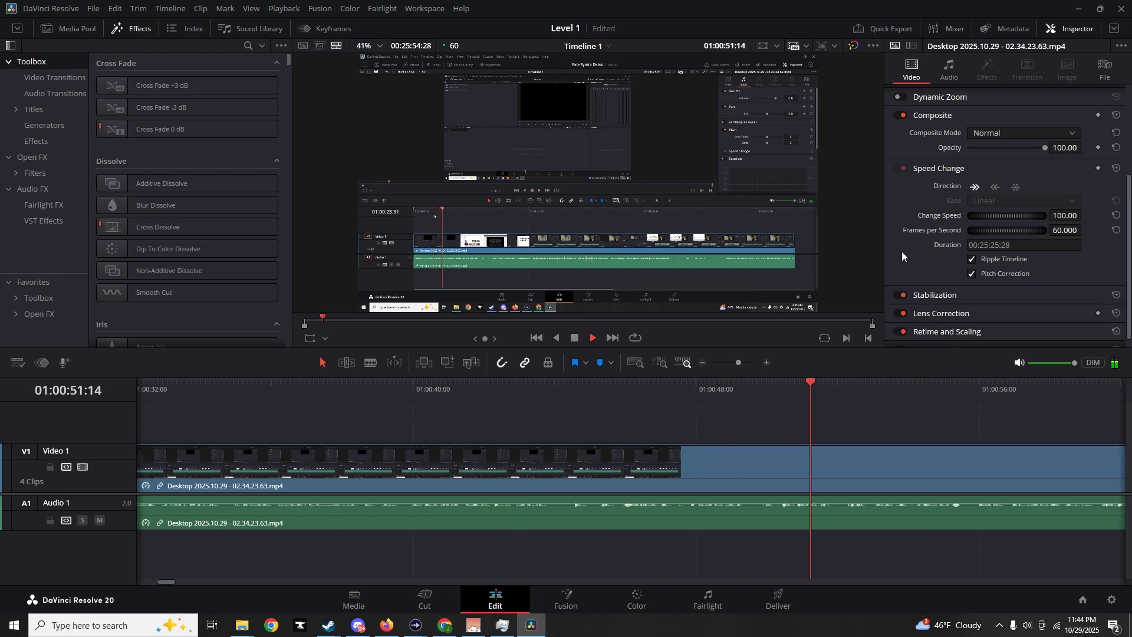
Save the project with playback paused and reposition the playhead along the cut clips
{"action": "key", "text": "space"}
{"action": "key", "text": "ctrl+s"}
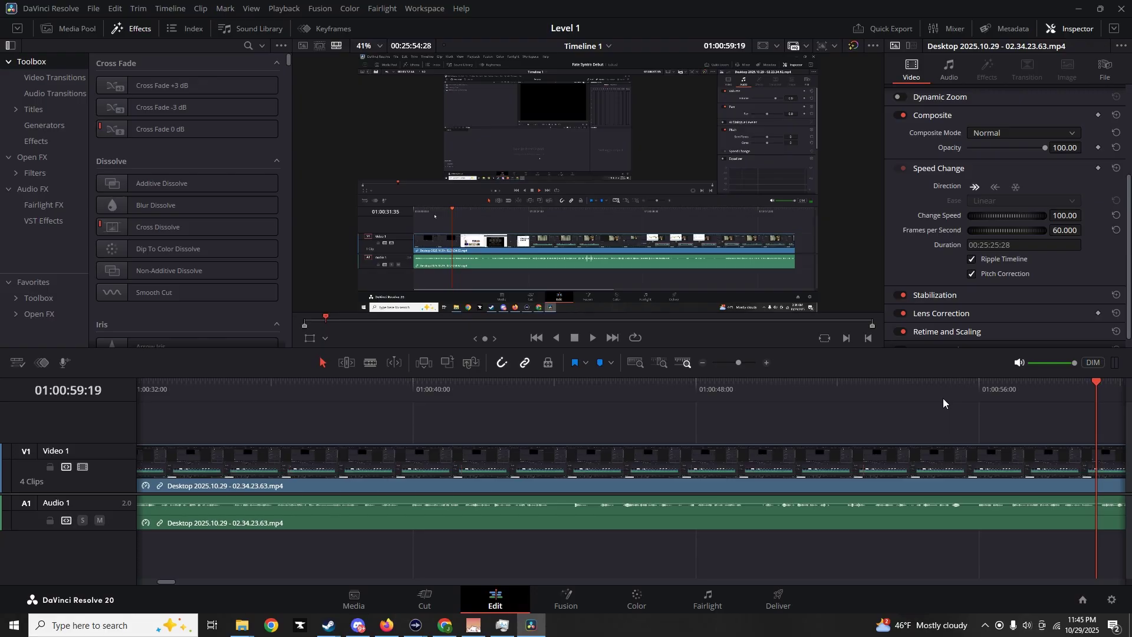
{"action": "key", "text": "space"}
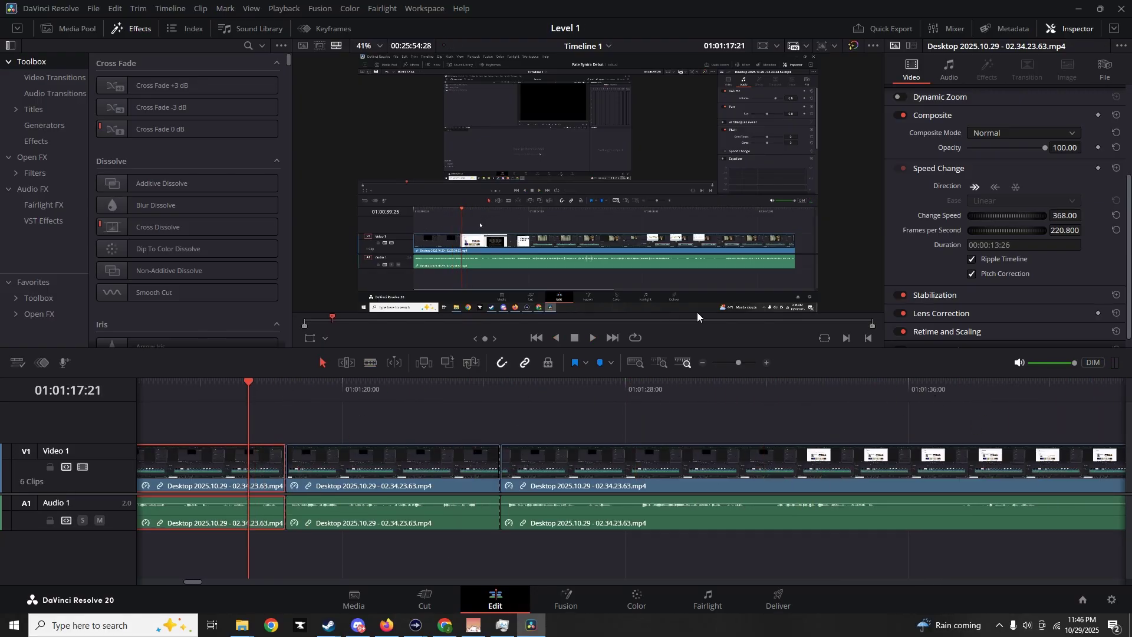
{"action": "left_click", "coordinate": [459, 386]}
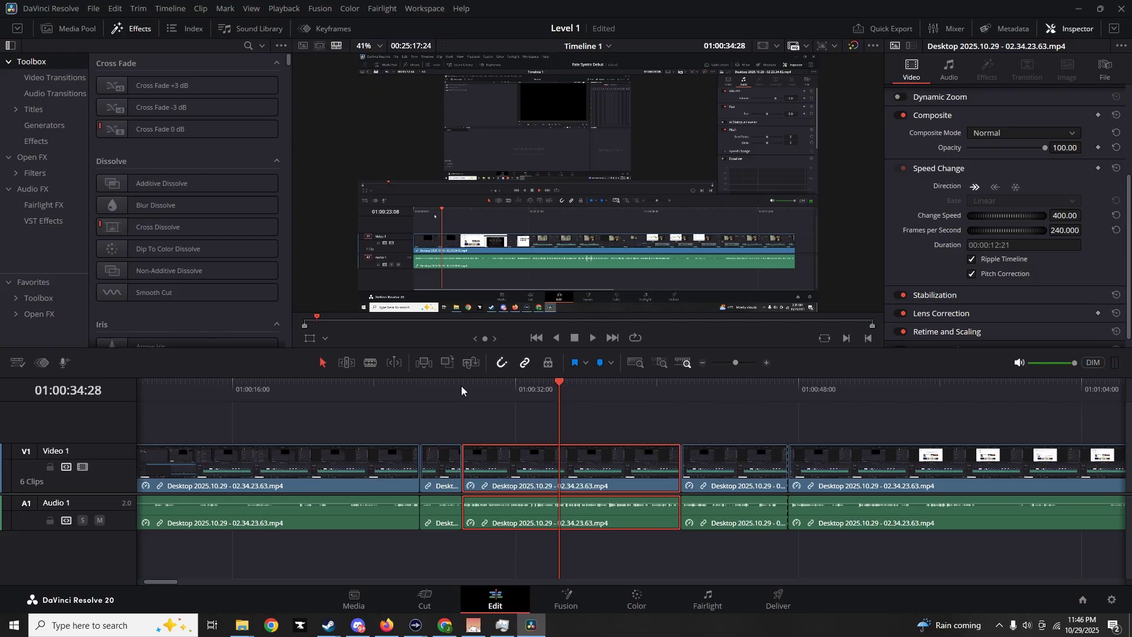
{"action": "mouse_move", "coordinate": [386, 625]}
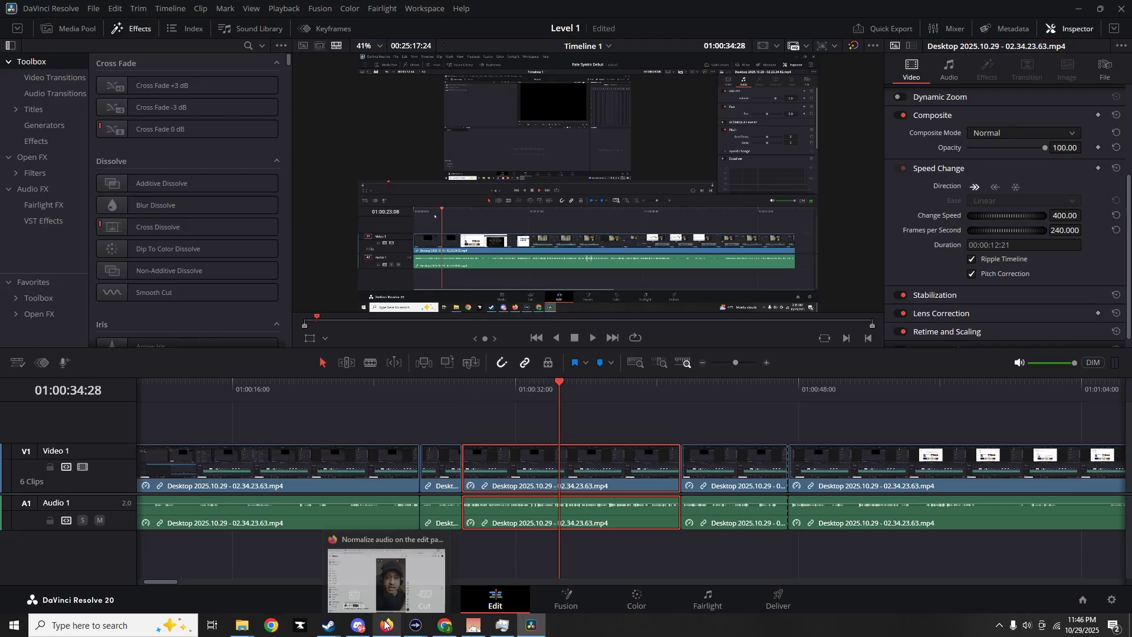
Switch to File Explorer and add Terraria Music - Day.mp3 to a new audio track beneath Audio 1 at the timeline's start
{"action": "mouse_move", "coordinate": [242, 625]}
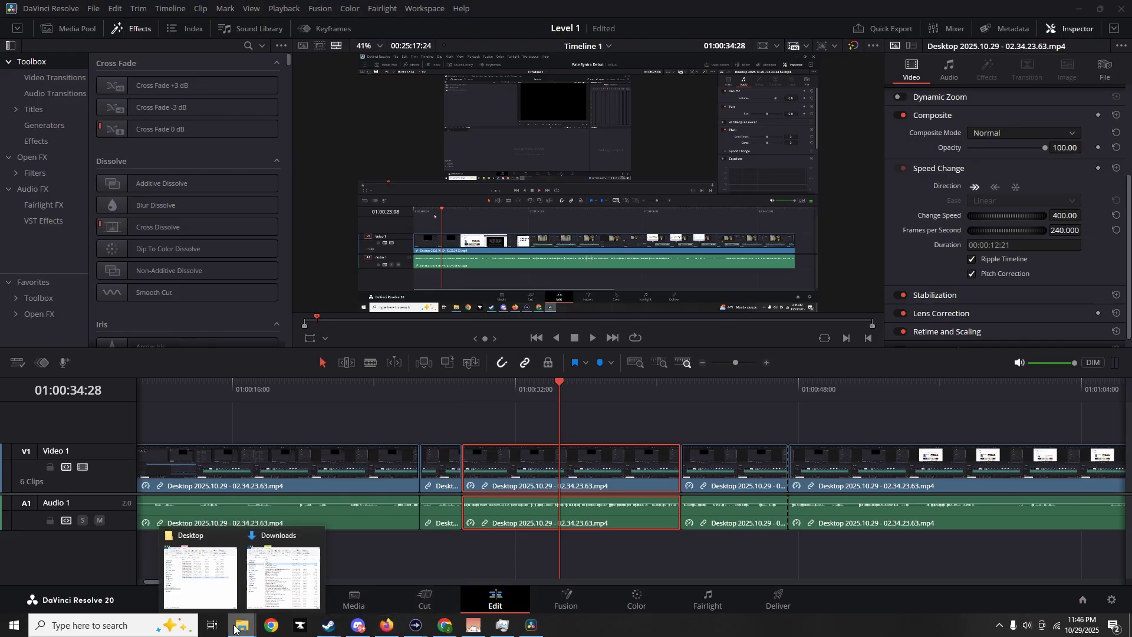
{"action": "left_click", "coordinate": [217, 598]}
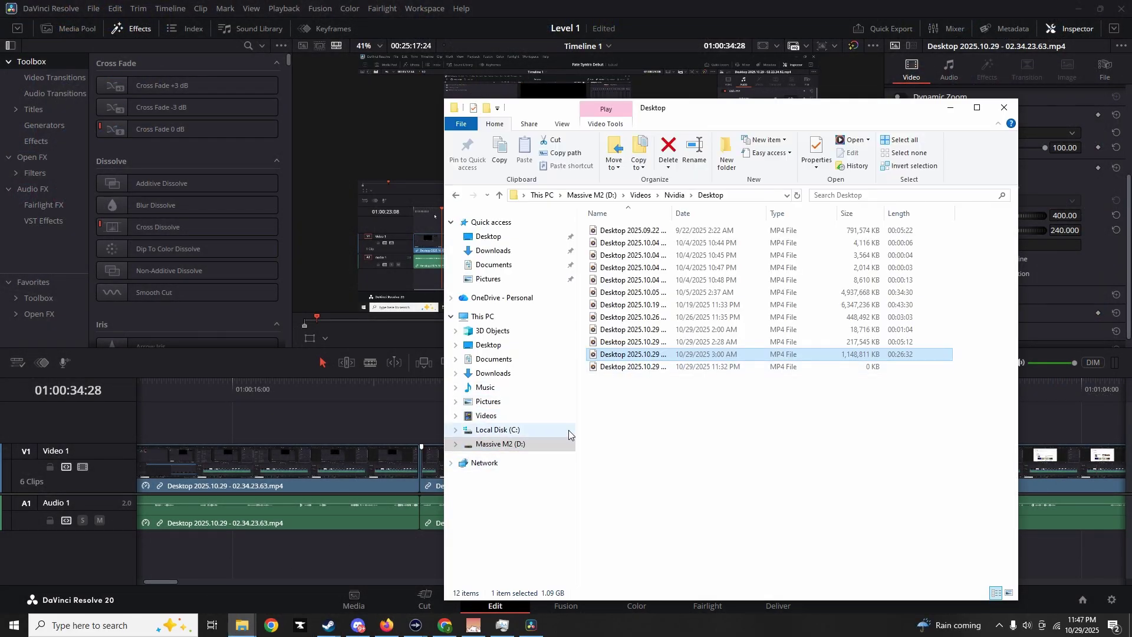
{"action": "key", "text": "alt+Left"}
{"action": "left_click", "coordinate": [626, 345]}
{"action": "left_click_drag", "start_coordinate": [625, 345], "coordinate": [136, 554]}
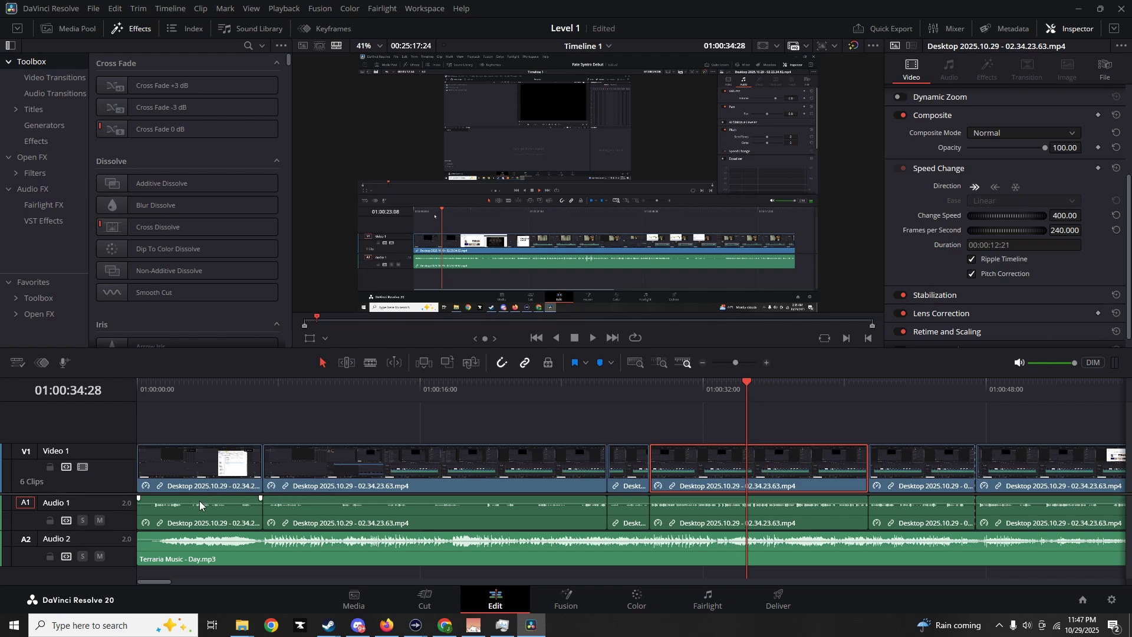
Play back the timeline from about 01:00:34 to listen to the music track together with the recording
{"action": "key", "text": "ctrl+minus"}
{"action": "key", "text": "space"}
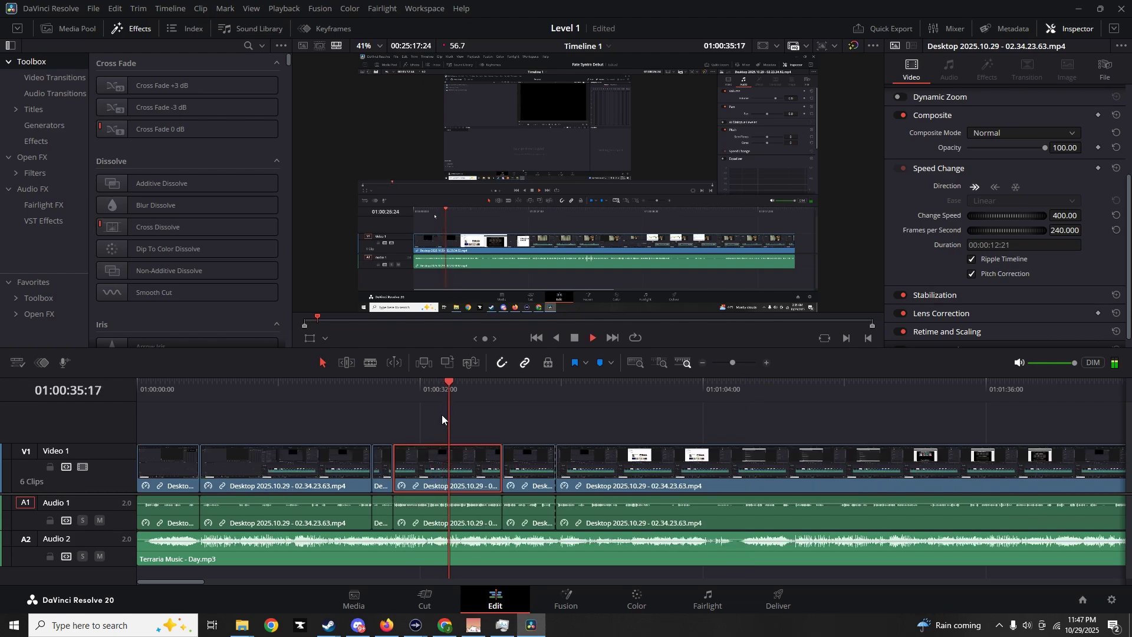
{"action": "key", "text": "space"}
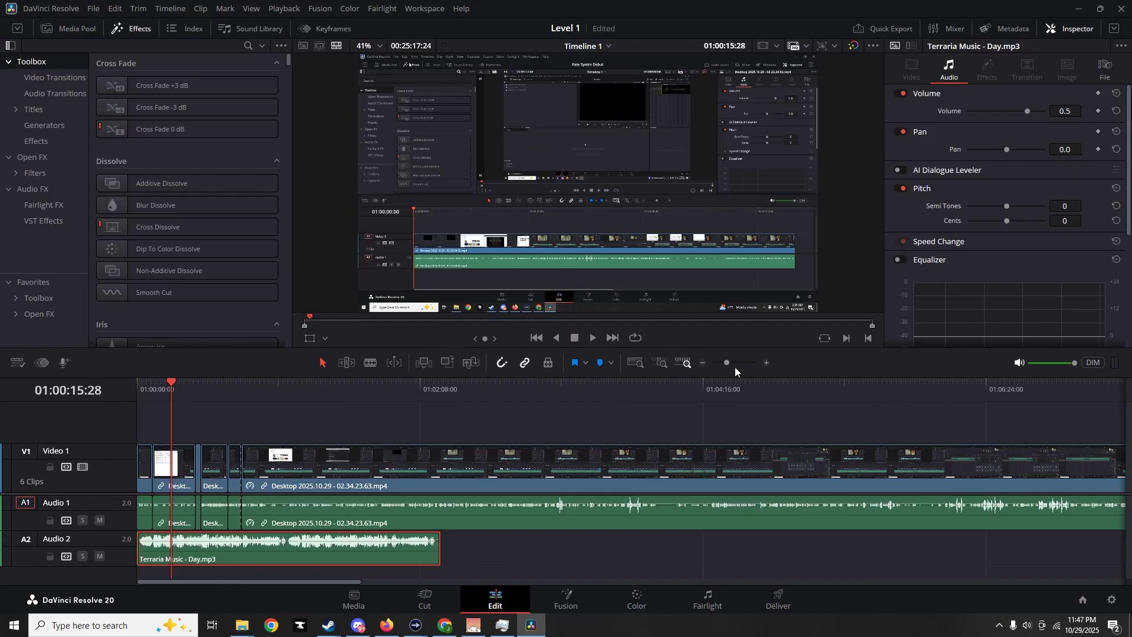
Compare the timeline's stepped, detail and full-extent zoom views, and box-select the clips across the tracks
{"action": "left_click", "coordinate": [766, 363]}
{"action": "left_click", "coordinate": [766, 363]}
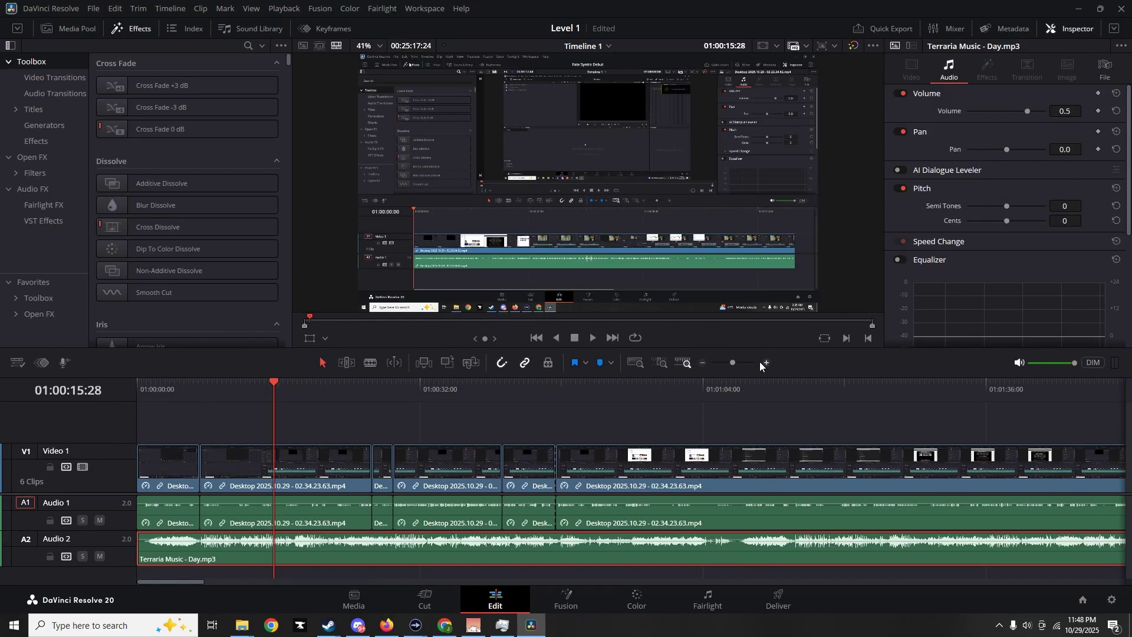
{"action": "left_click", "coordinate": [702, 363]}
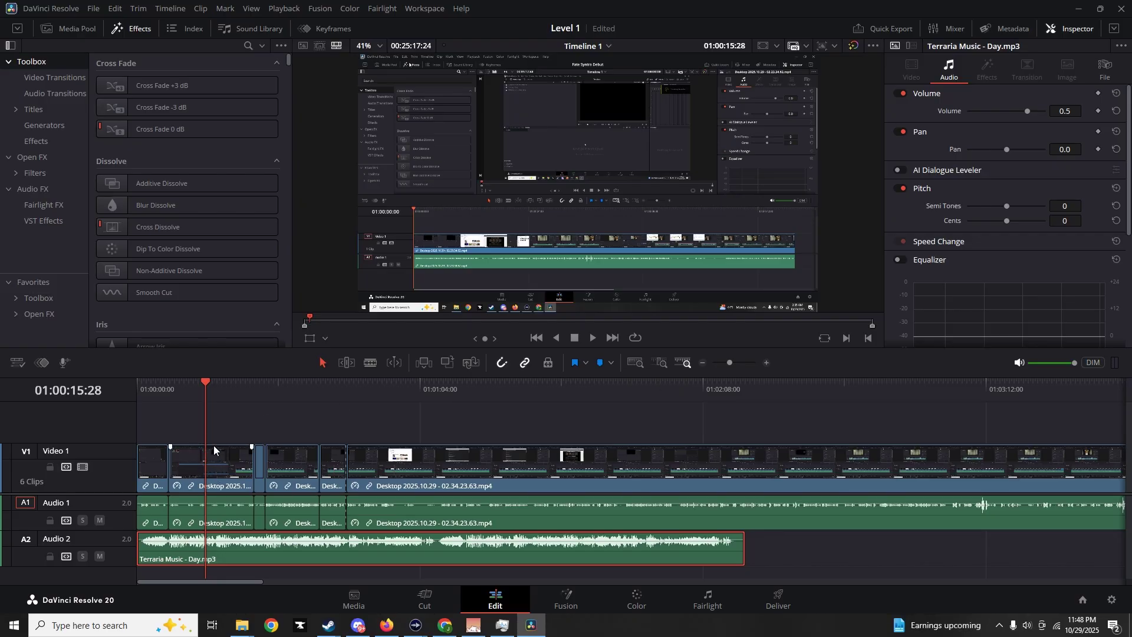
{"action": "left_click", "coordinate": [661, 362]}
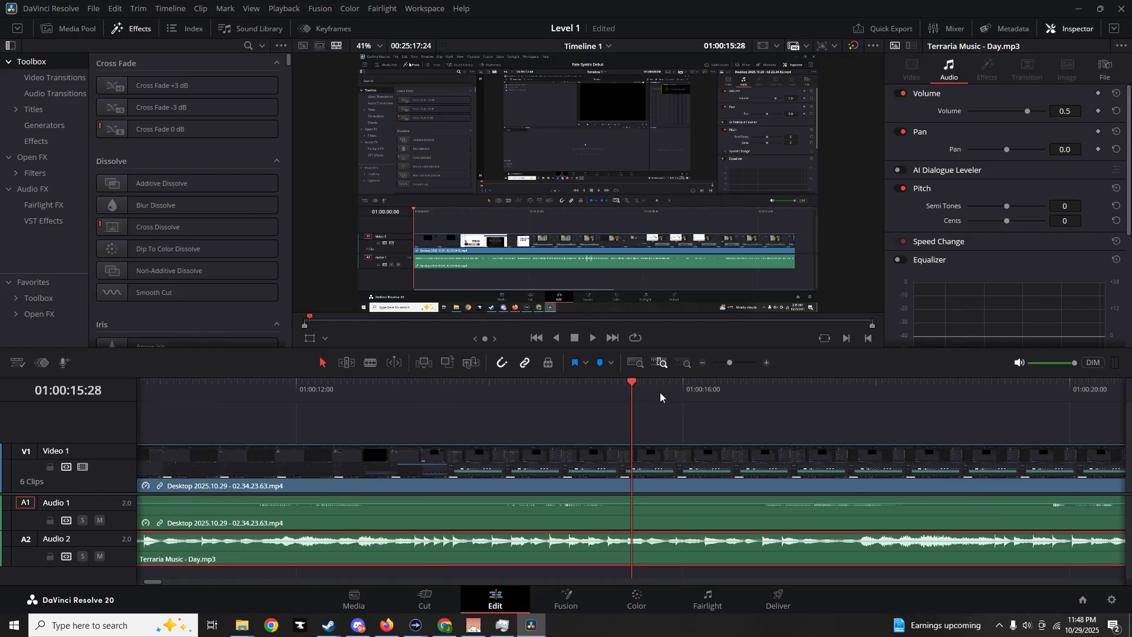
{"action": "left_click", "coordinate": [632, 363]}
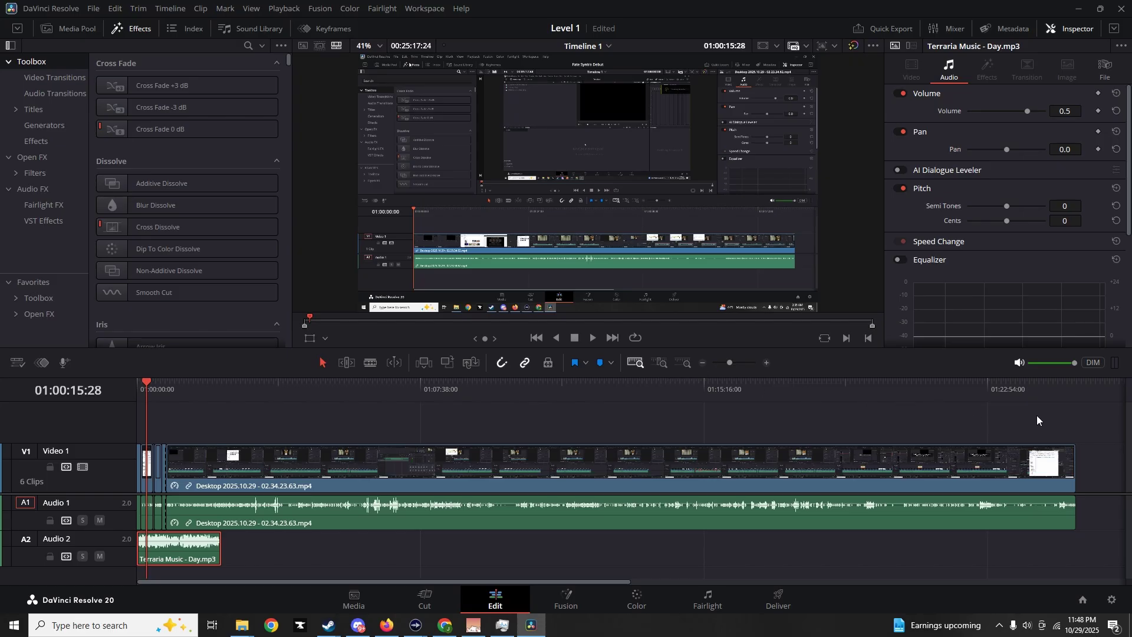
{"action": "left_click_drag", "start_coordinate": [1088, 408], "coordinate": [69, 582]}
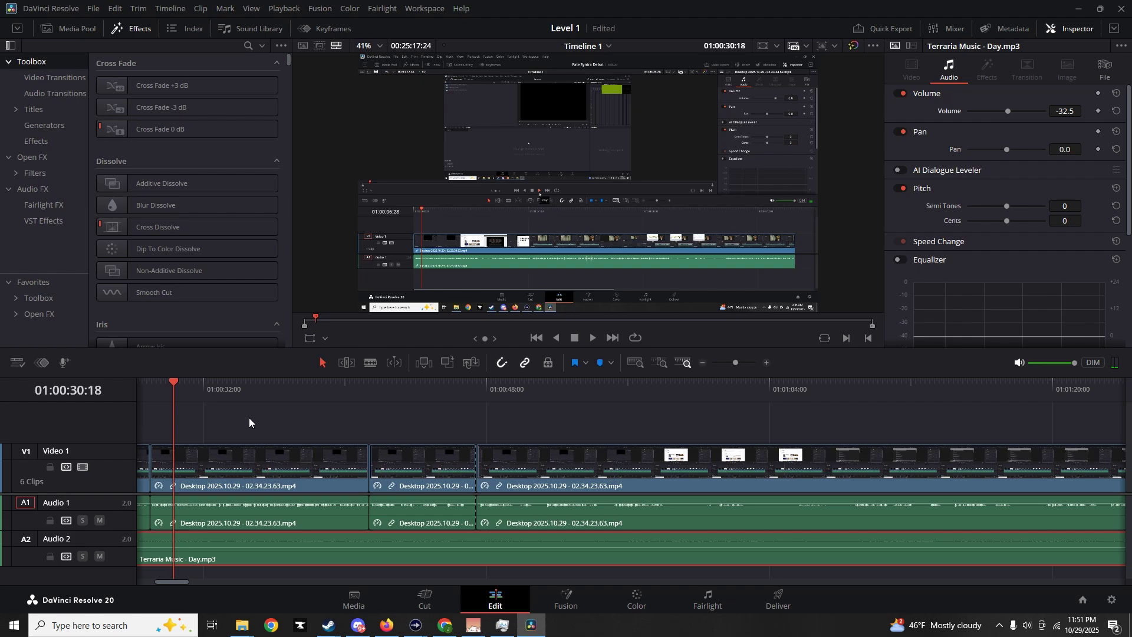
Lower the audio of the sped-up clip starting near 01:00:29 to silence and set its speed to 920%
{"action": "mouse_move", "coordinate": [269, 503]}
{"action": "left_mouse_down"}
{"action": "mouse_move", "coordinate": [268, 533]}
{"action": "mouse_move", "coordinate": [266, 525]}
{"action": "left_mouse_up"}
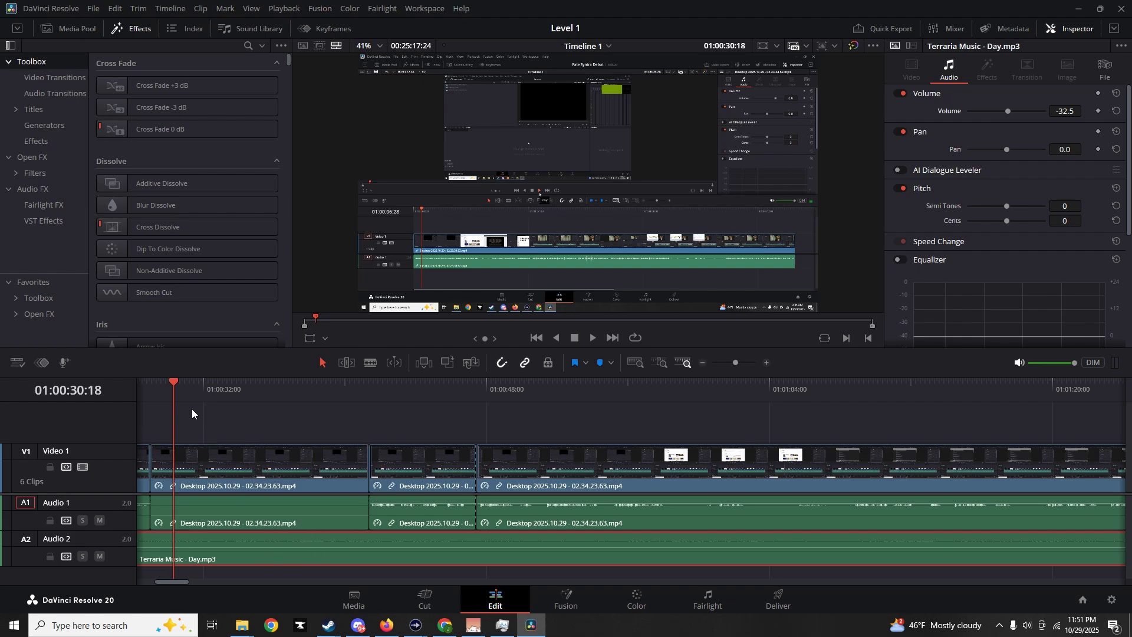
{"action": "key", "text": "space"}
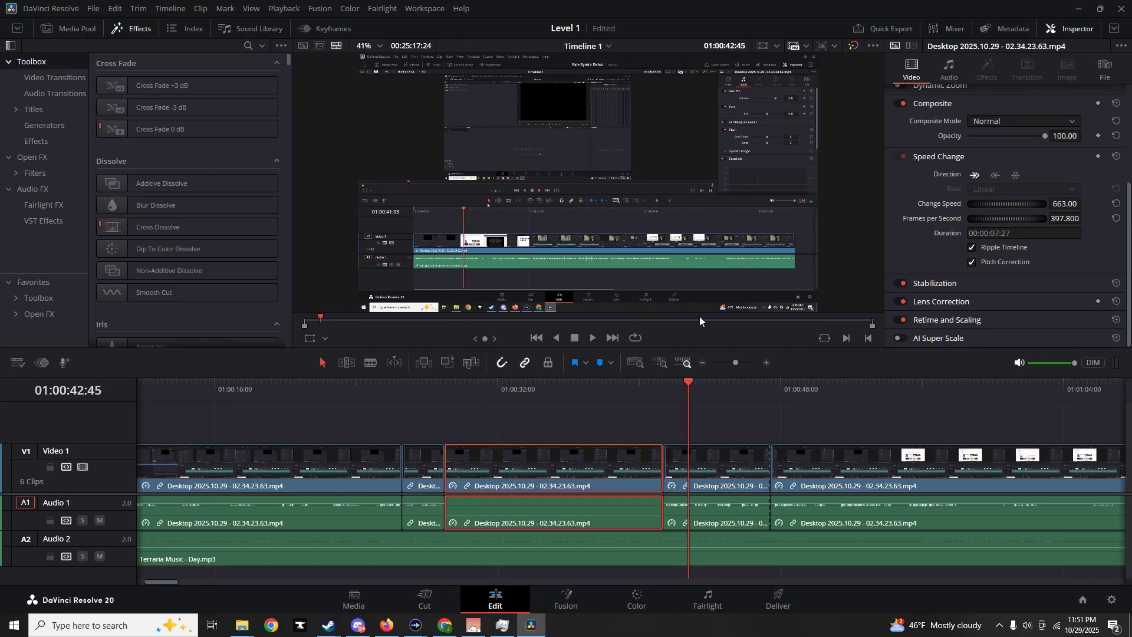
{"action": "left_click_drag", "start_coordinate": [699, 316], "coordinate": [924, 310]}
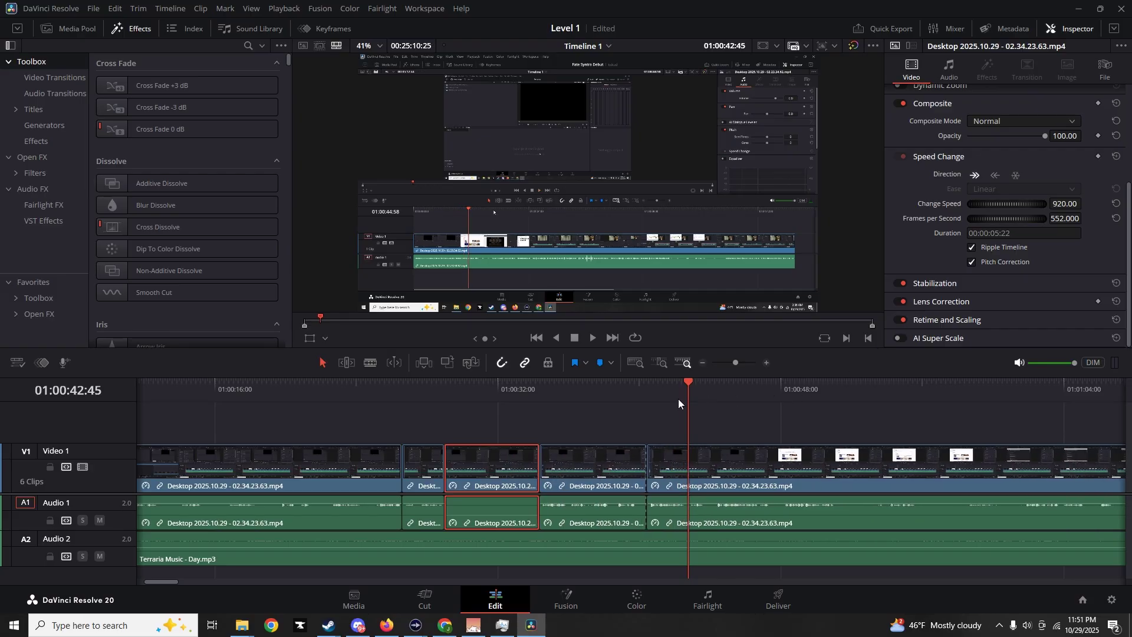
Play back the sped-up section from about 01:00:27 and save the project
{"action": "left_click", "coordinate": [409, 386]}
{"action": "key", "text": "space"}
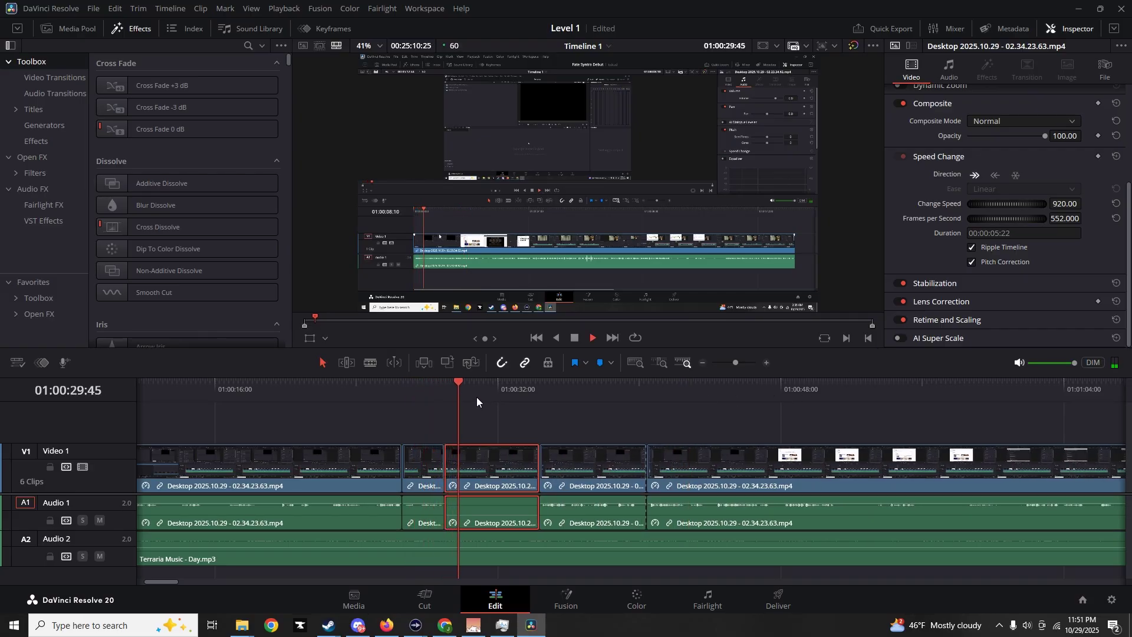
{"action": "key", "text": "space"}
{"action": "key", "text": "ctrl+s"}
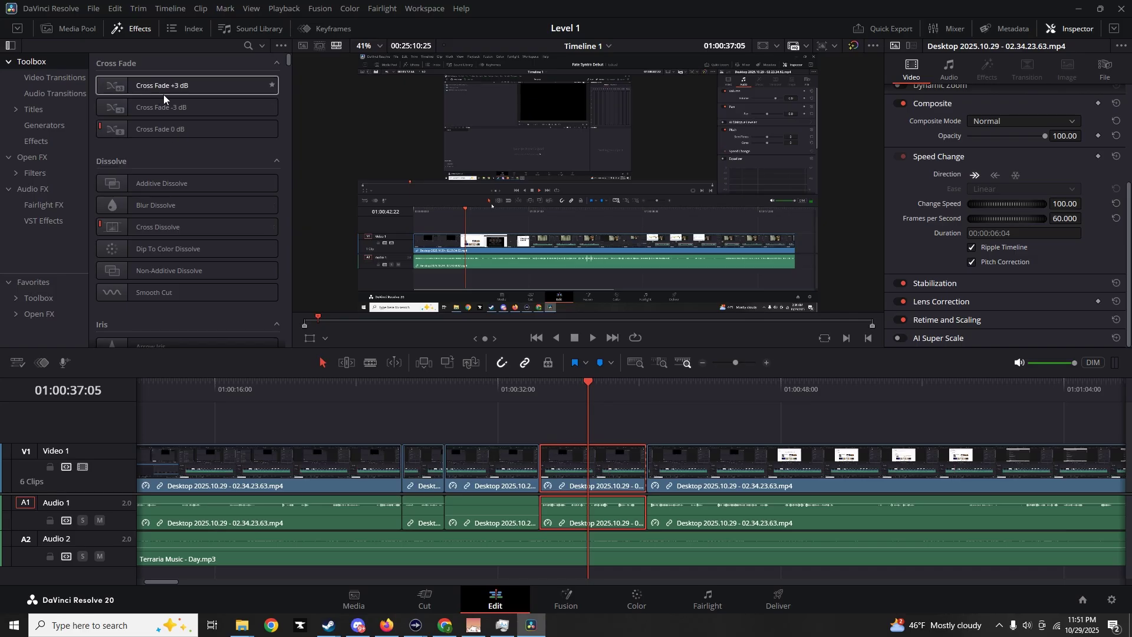
Add a favorite Text title above the clip starting near 01:00:34 and move it down to position 962, 146
{"action": "left_click", "coordinate": [54, 299]}
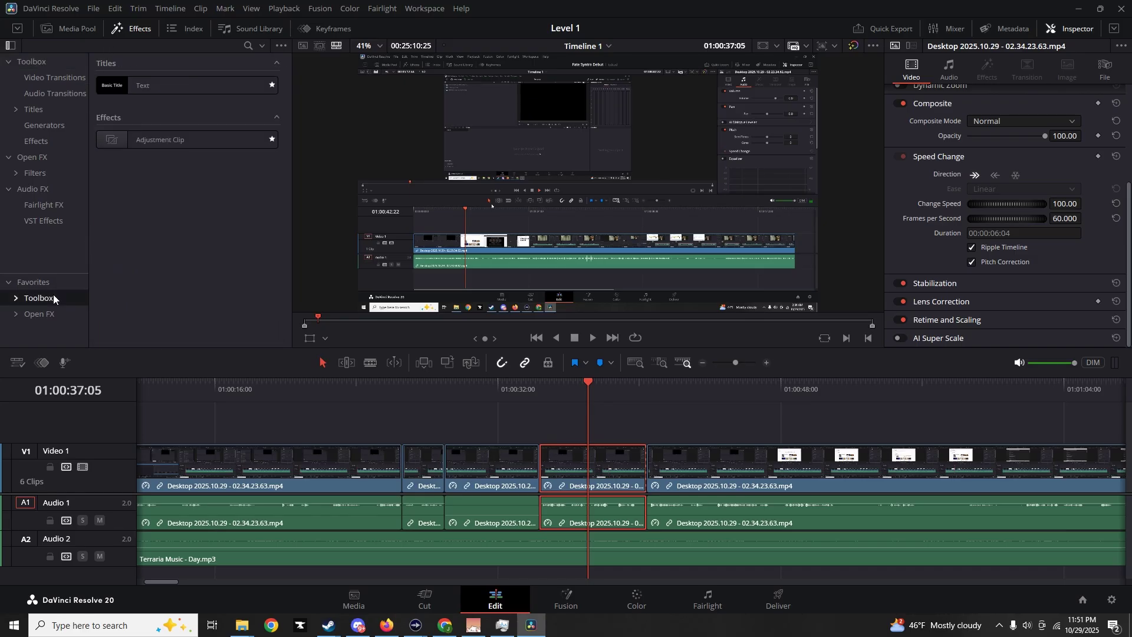
{"action": "left_click_drag", "start_coordinate": [148, 87], "coordinate": [647, 432]}
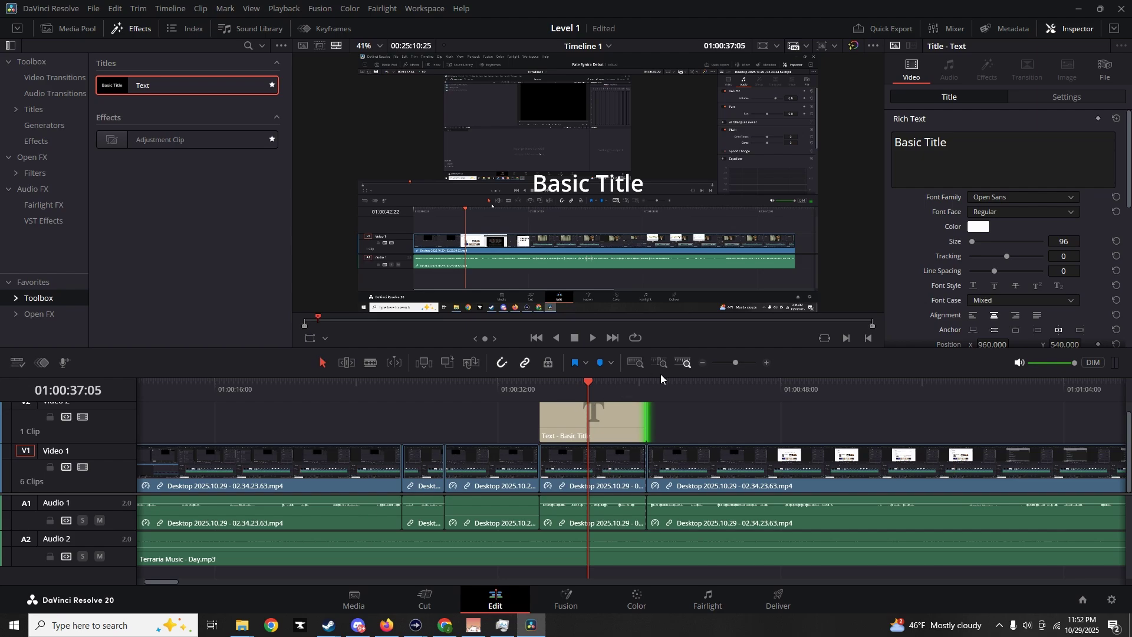
{"action": "left_click_drag", "start_coordinate": [594, 185], "coordinate": [592, 274]}
Replace the title's text with "*My voice from the video"
{"action": "left_click", "coordinate": [949, 143]}
{"action": "left_click_drag", "start_coordinate": [950, 143], "coordinate": [886, 146]}
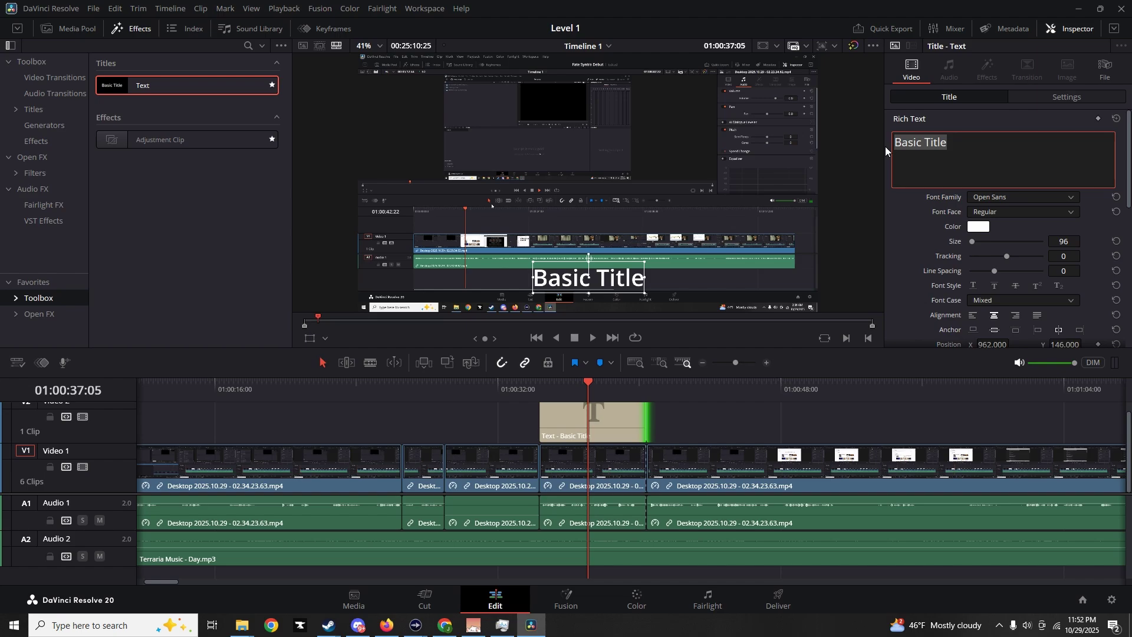
{"action": "type", "text": "My v"}
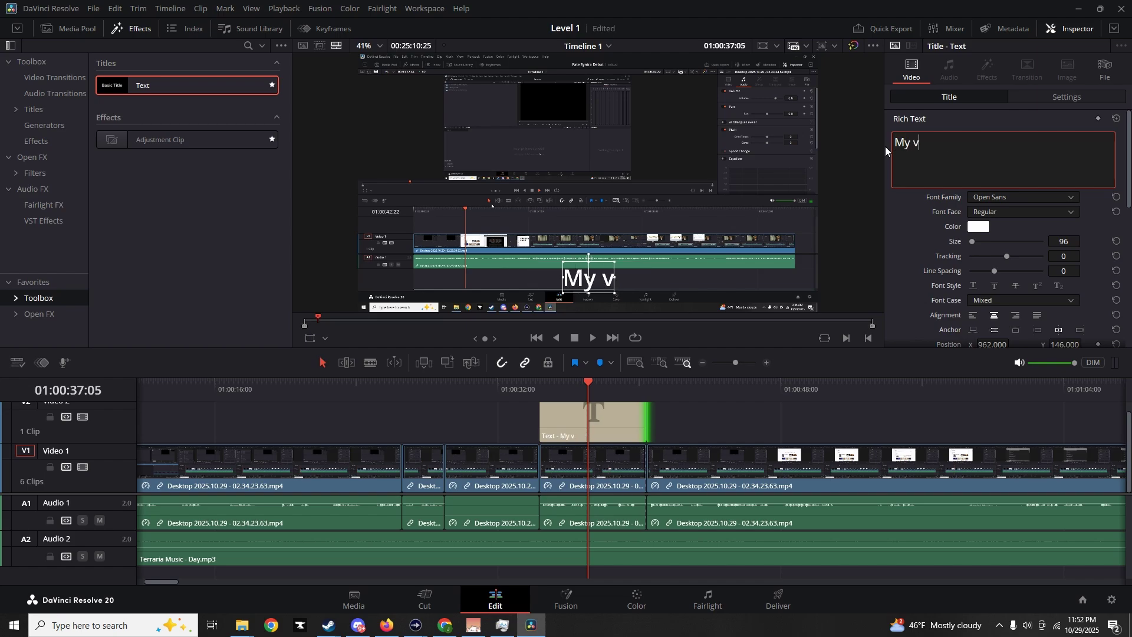
{"action": "type", "text": "oice from the video"}
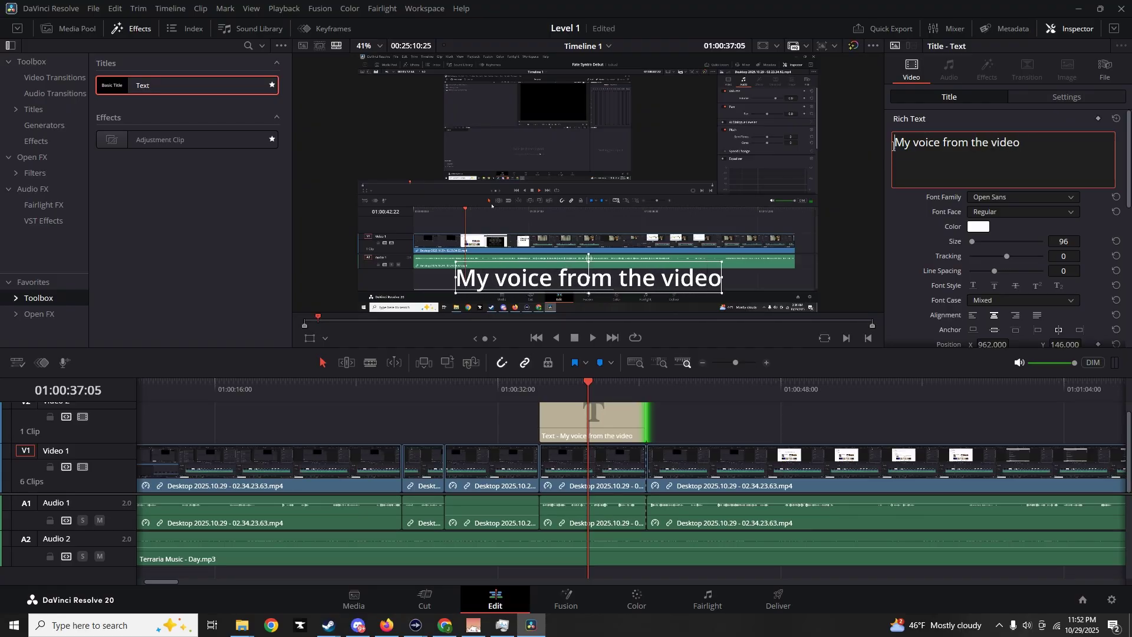
{"action": "left_click", "coordinate": [894, 146]}
{"action": "type", "text": "*"}
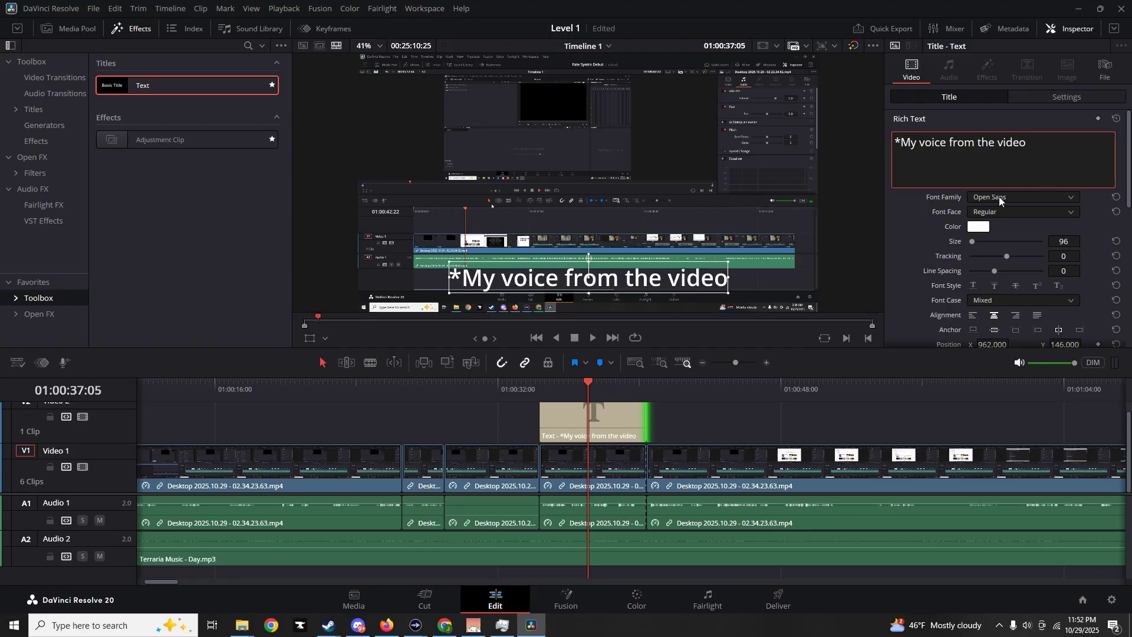
Make the title's font bold and give it an outside-only black stroke of size 14
{"action": "left_click", "coordinate": [999, 210]}
{"action": "left_click", "coordinate": [1003, 249]}
{"action": "scroll", "coordinate": [1003, 249], "scroll_direction": "down", "scroll_amount": 2}
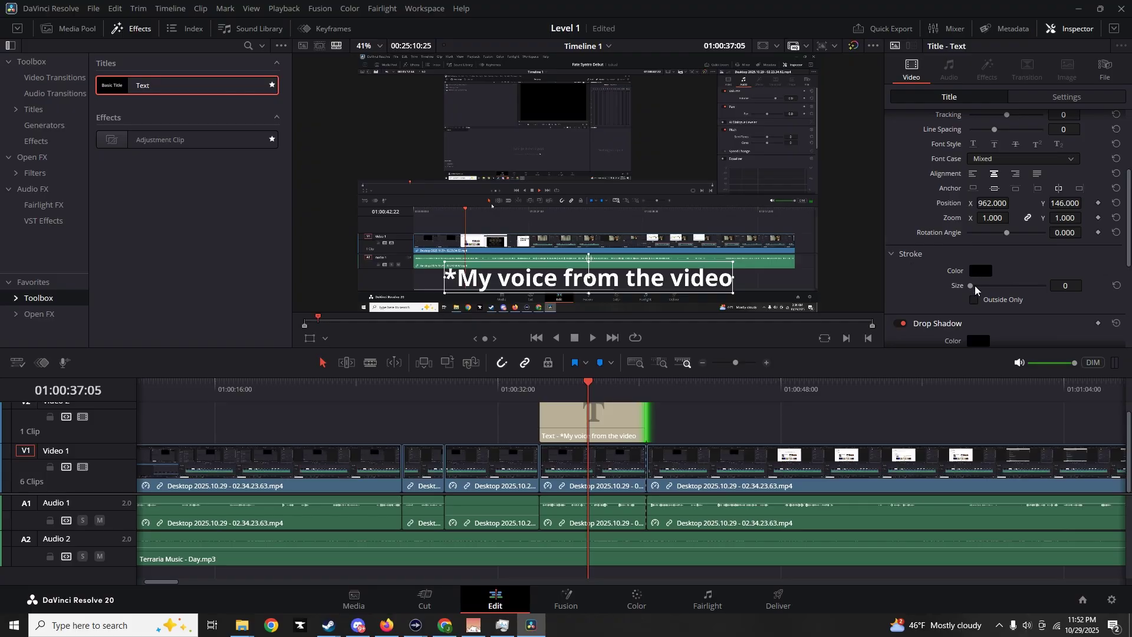
{"action": "left_click", "coordinate": [973, 300]}
{"action": "left_click_drag", "start_coordinate": [983, 286], "coordinate": [1036, 287]}
Set the title's drop shadow to offset X 8, Y -3, blur 17 and opacity 100, and save the project
{"action": "scroll", "coordinate": [918, 280], "scroll_direction": "down", "scroll_amount": 3}
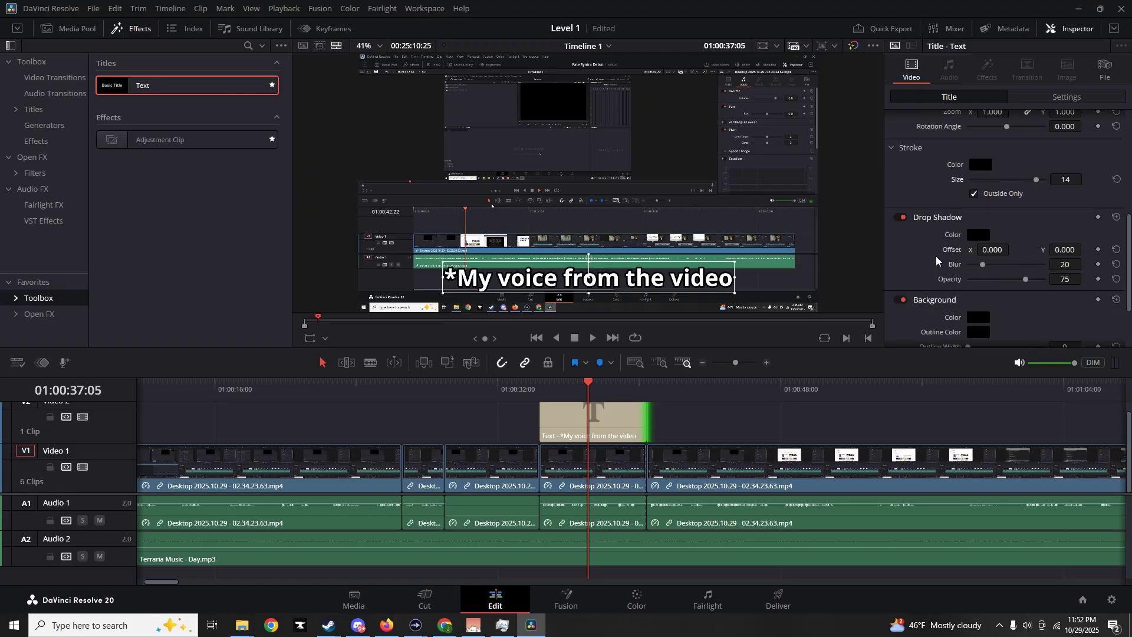
{"action": "left_click_drag", "start_coordinate": [989, 248], "coordinate": [1085, 249]}
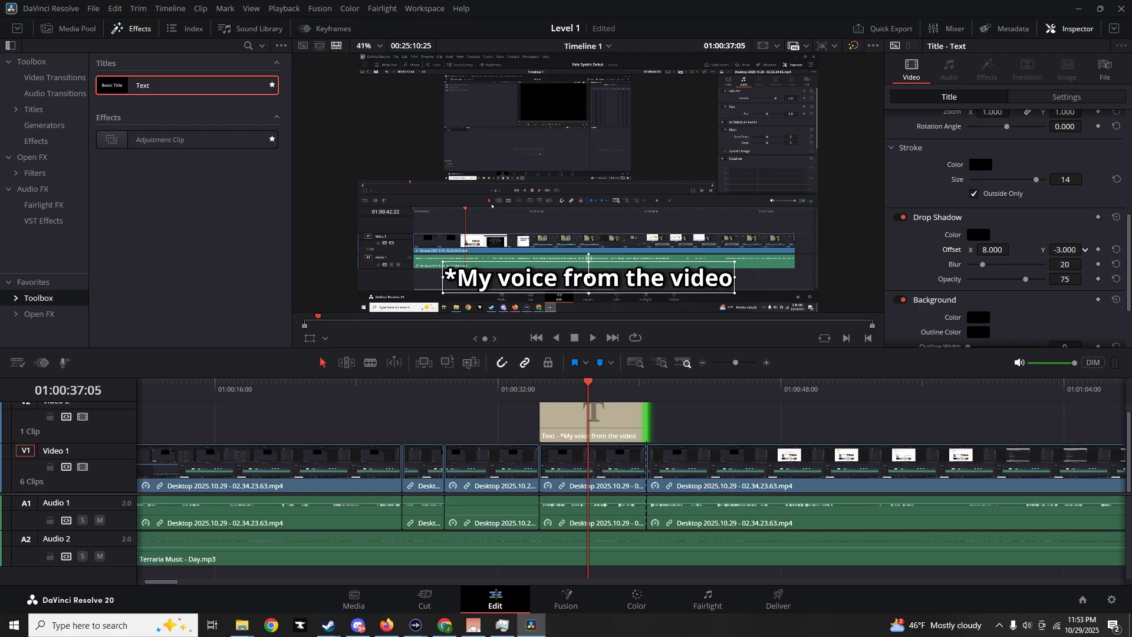
{"action": "left_click_drag", "start_coordinate": [955, 264], "coordinate": [990, 280]}
{"action": "key", "text": "ctrl+s"}
Paste a copy of the title directly after the original and change the copy's text to "*My voice now"
{"action": "left_click", "coordinate": [601, 432]}
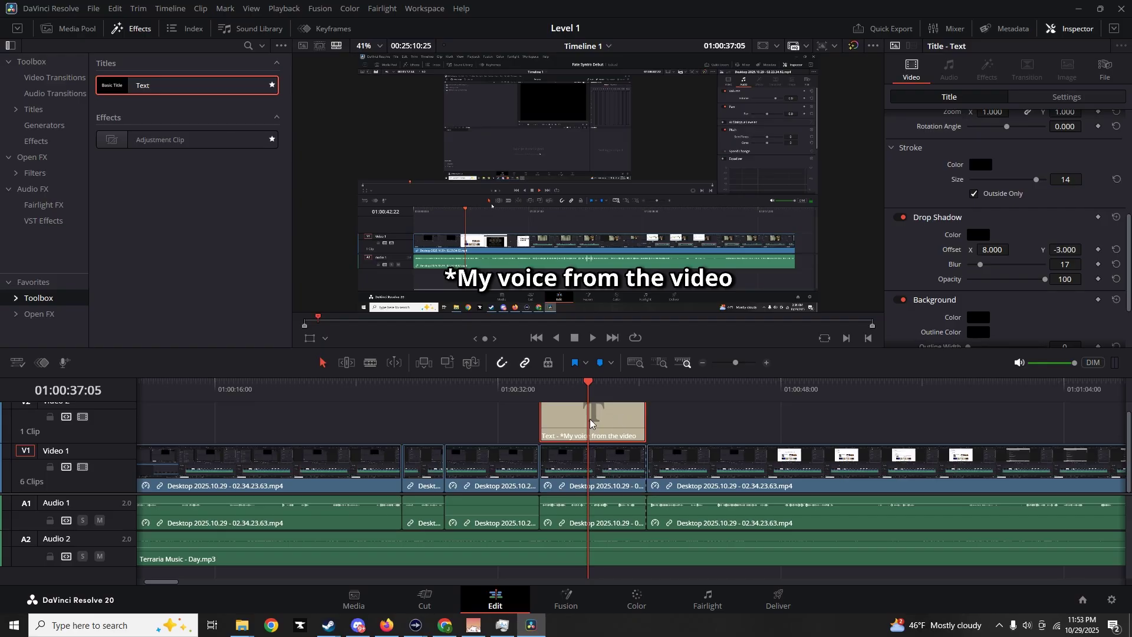
{"action": "left_click", "coordinate": [647, 387]}
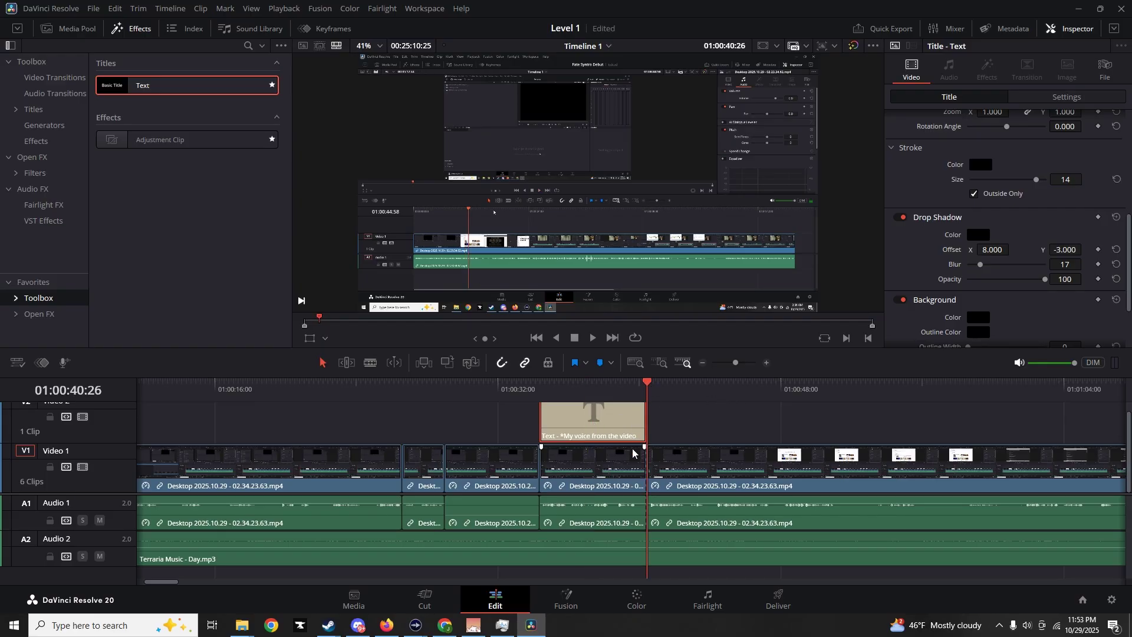
{"action": "key", "text": "ctrl+v"}
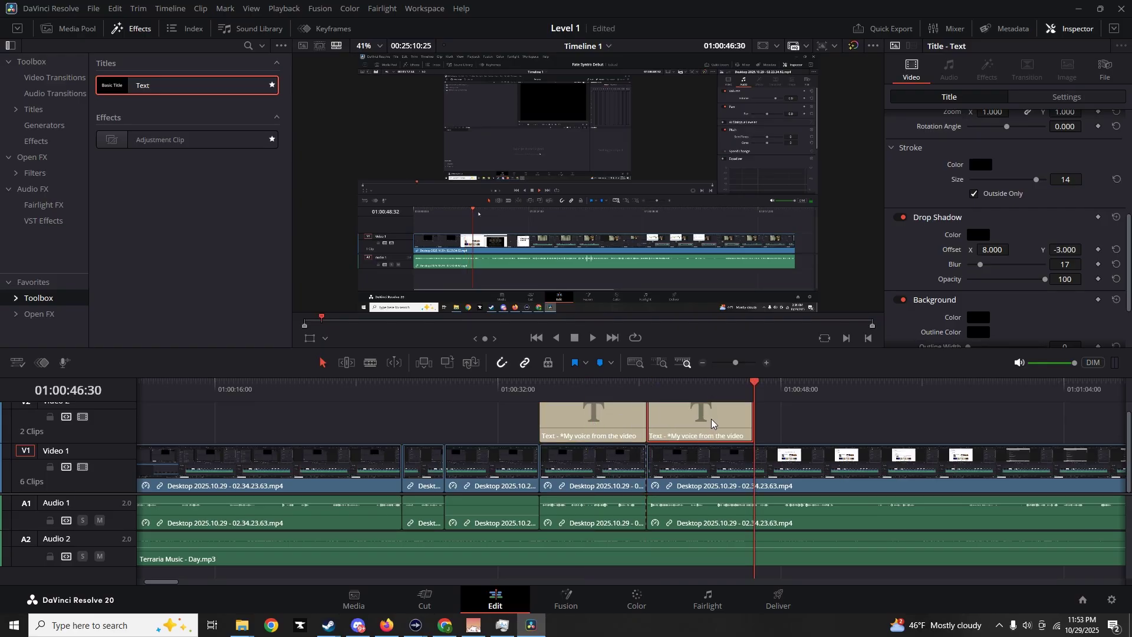
{"action": "scroll", "coordinate": [930, 176], "scroll_direction": "up", "scroll_amount": 5}
{"action": "left_click_drag", "start_coordinate": [1031, 144], "coordinate": [948, 144]}
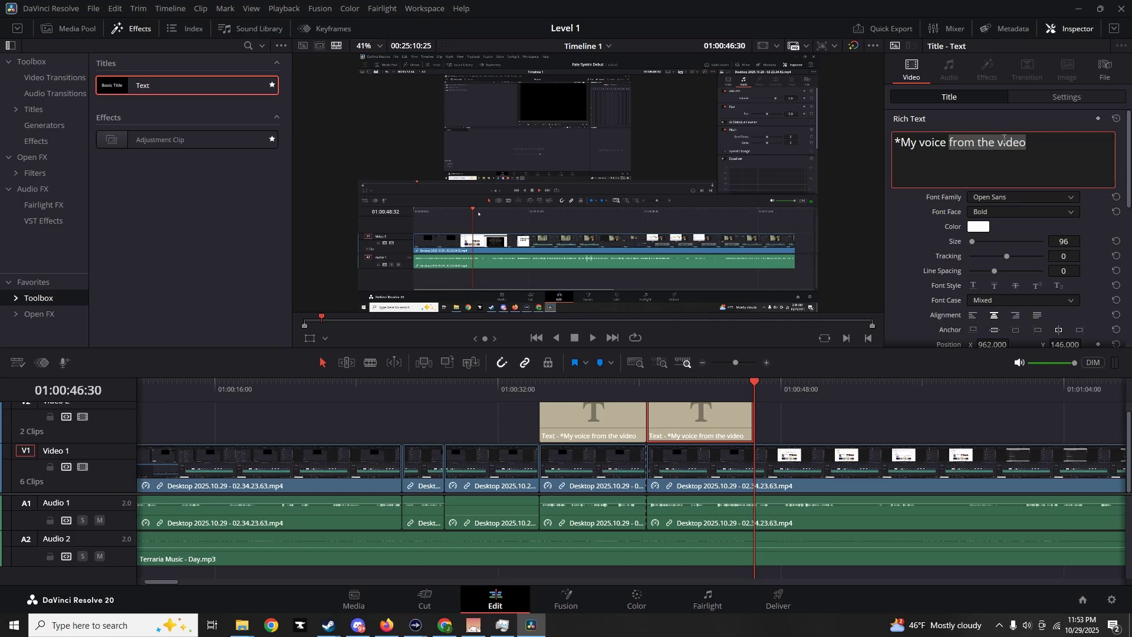
{"action": "type", "text": "now"}
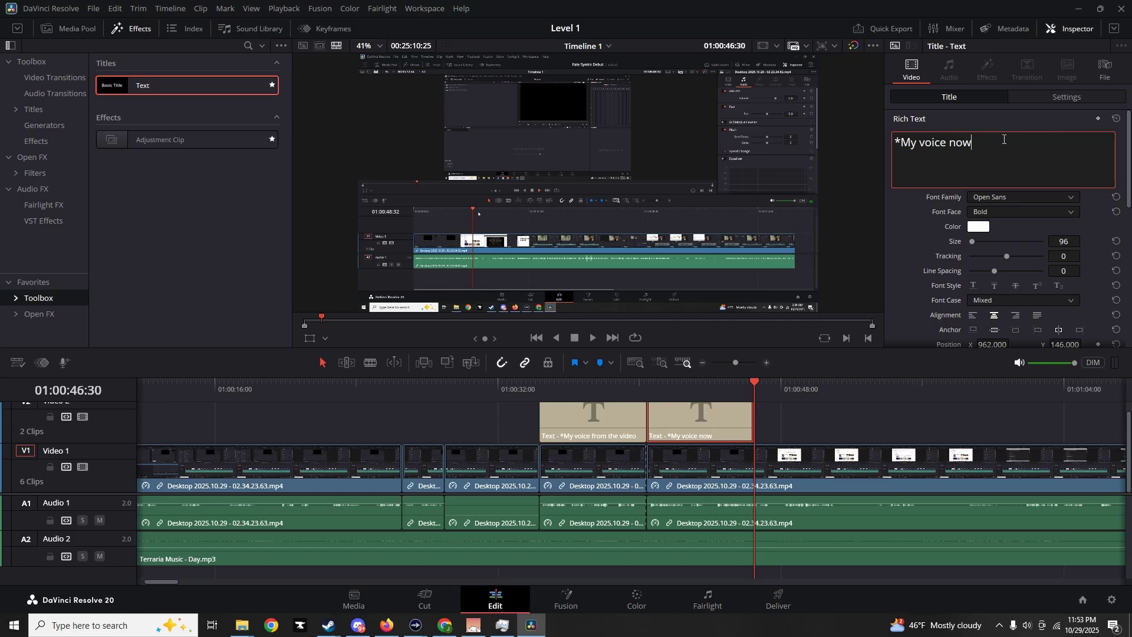
Set the "*My voice now" title's text color to bright green and save the project
{"action": "left_click", "coordinate": [647, 387]}
{"action": "left_click", "coordinate": [541, 389]}
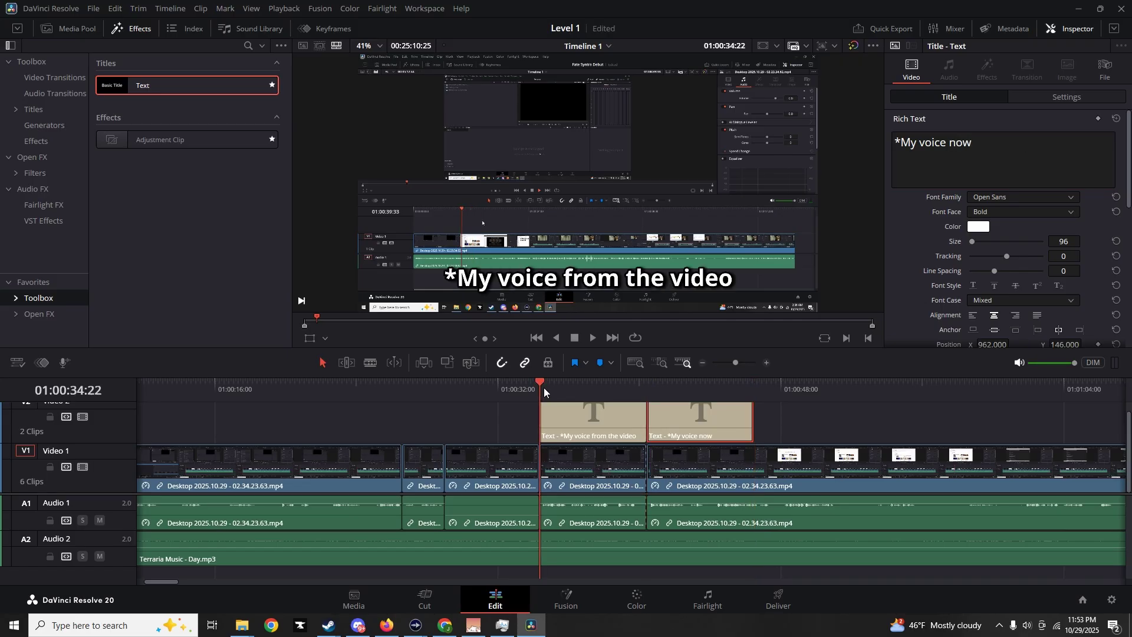
{"action": "left_click", "coordinate": [668, 386]}
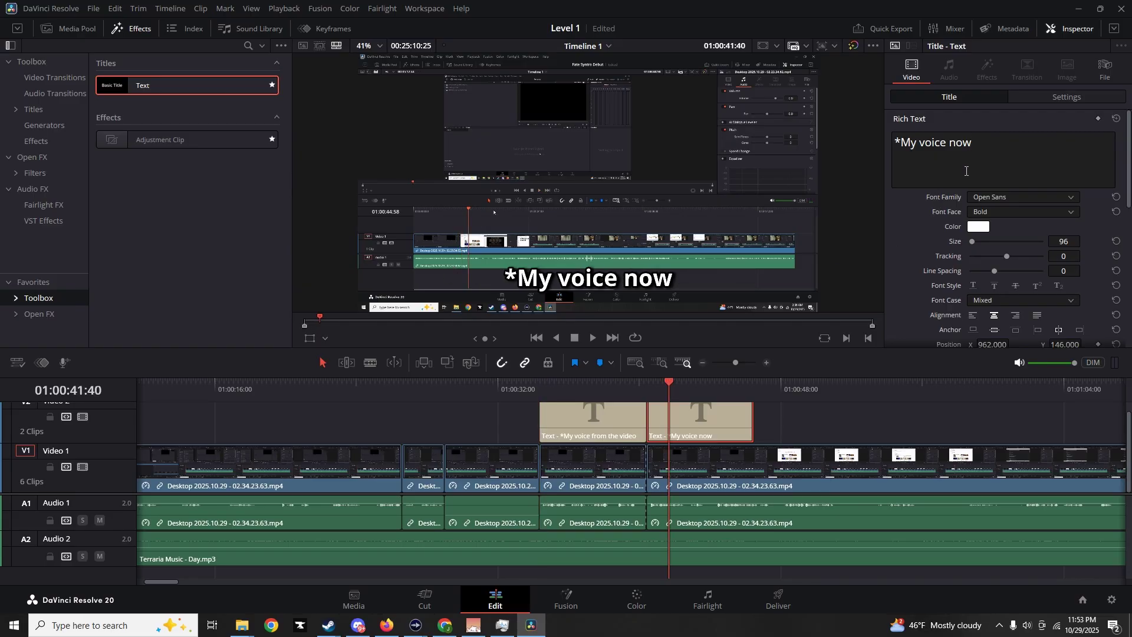
{"action": "left_click", "coordinate": [979, 226]}
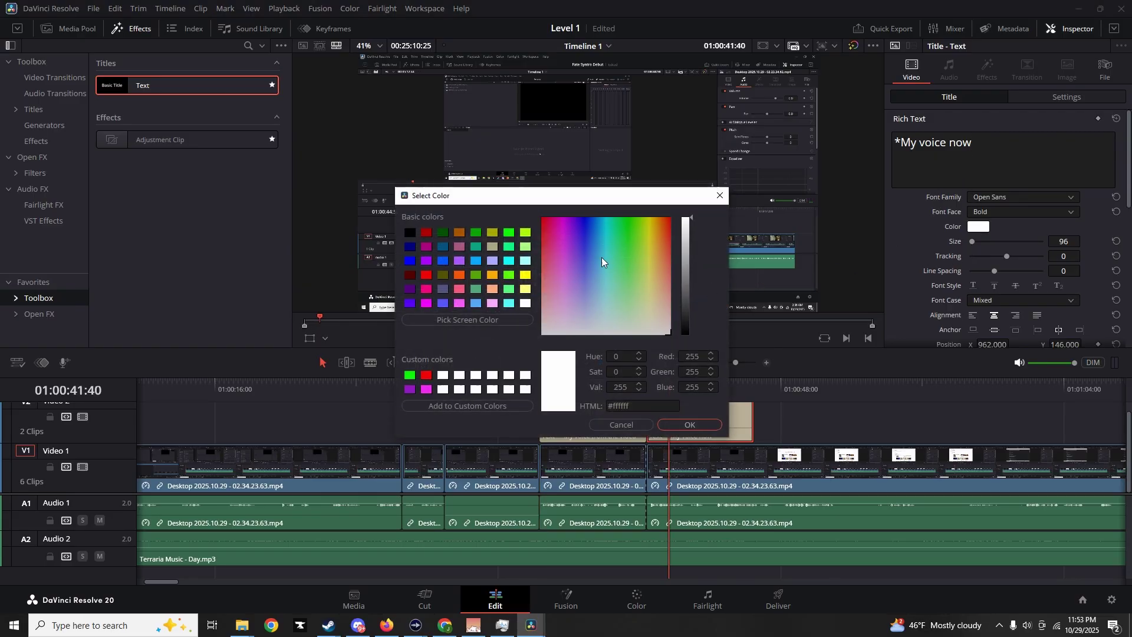
{"action": "left_click", "coordinate": [625, 218]}
{"action": "left_click", "coordinate": [683, 424]}
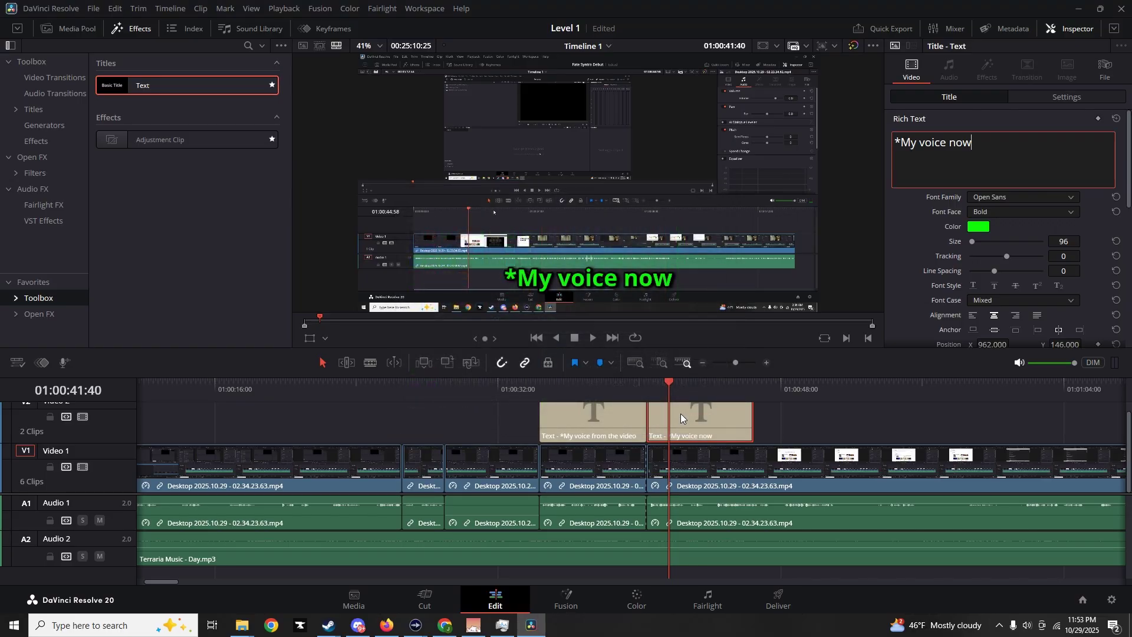
{"action": "key", "text": "ctrl+s"}
Compare the two titles in the viewer at about 01:00:34 and 01:00:41
{"action": "left_click", "coordinate": [547, 384]}
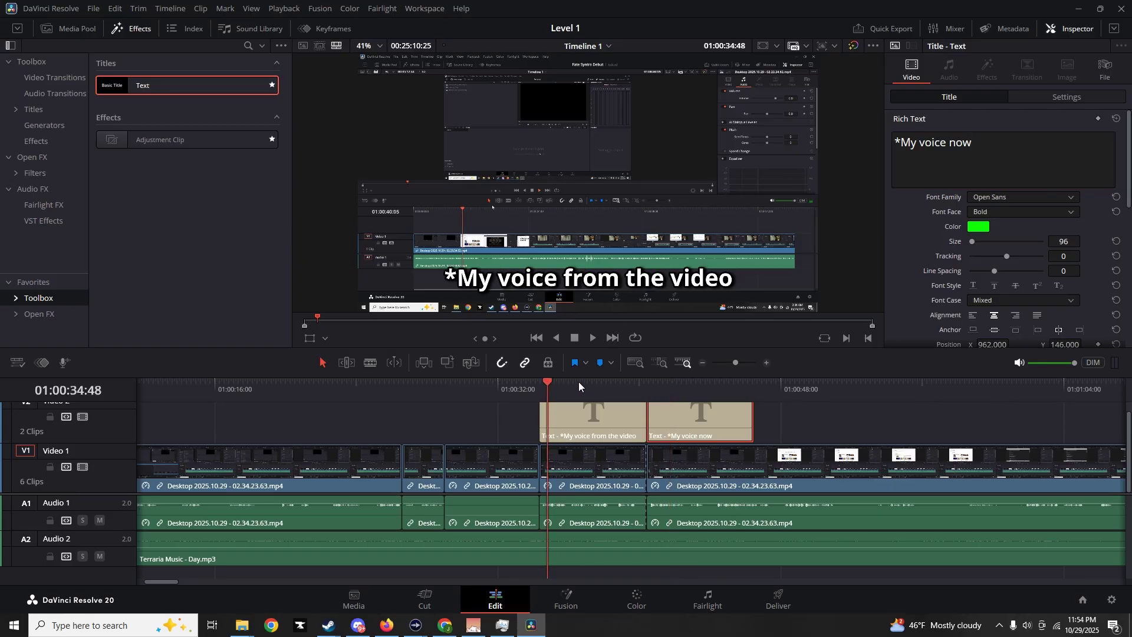
{"action": "left_click", "coordinate": [674, 384]}
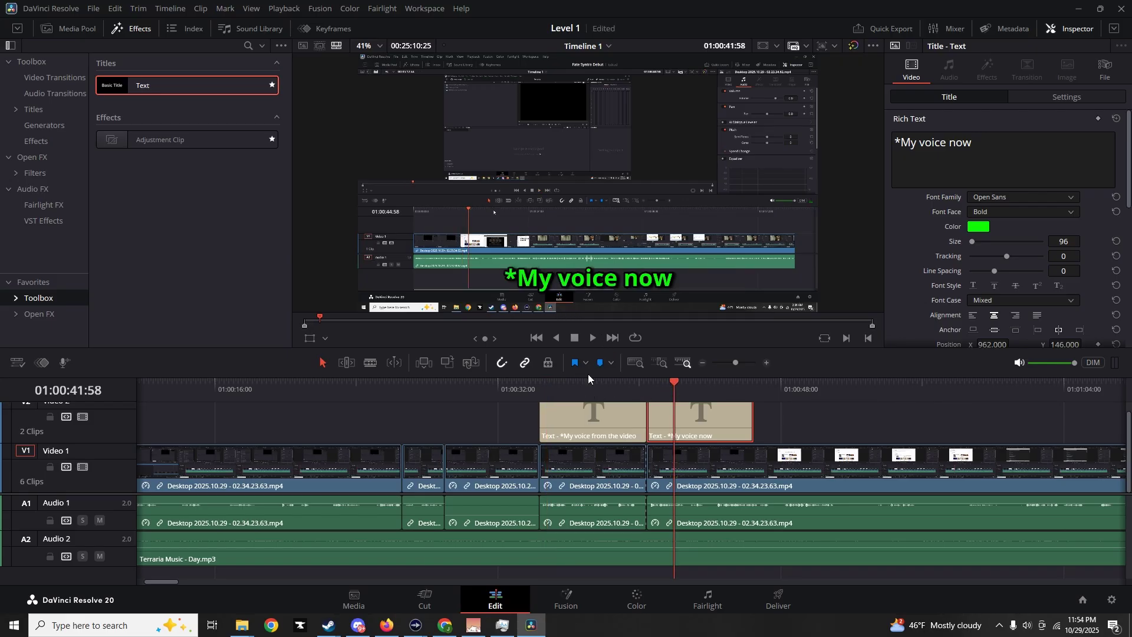
Compare the white and green titles in the viewer by jumping between them, and play the section across both titles
{"action": "left_click", "coordinate": [601, 387]}
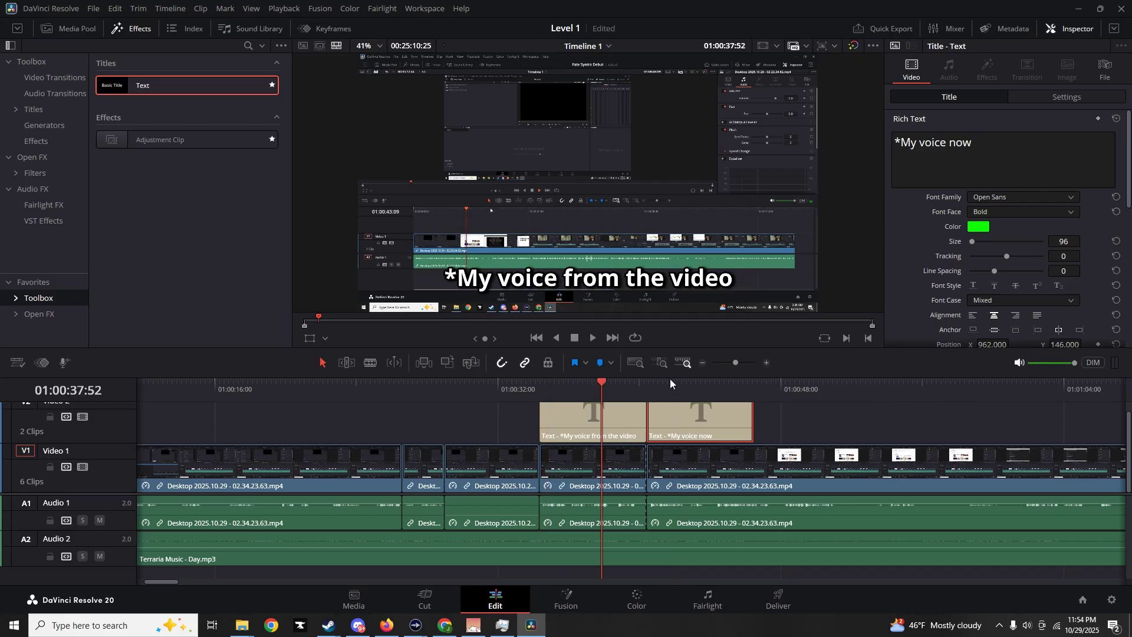
{"action": "left_click", "coordinate": [672, 382]}
{"action": "left_click", "coordinate": [585, 387]}
{"action": "left_click", "coordinate": [685, 385]}
{"action": "left_click", "coordinate": [605, 386]}
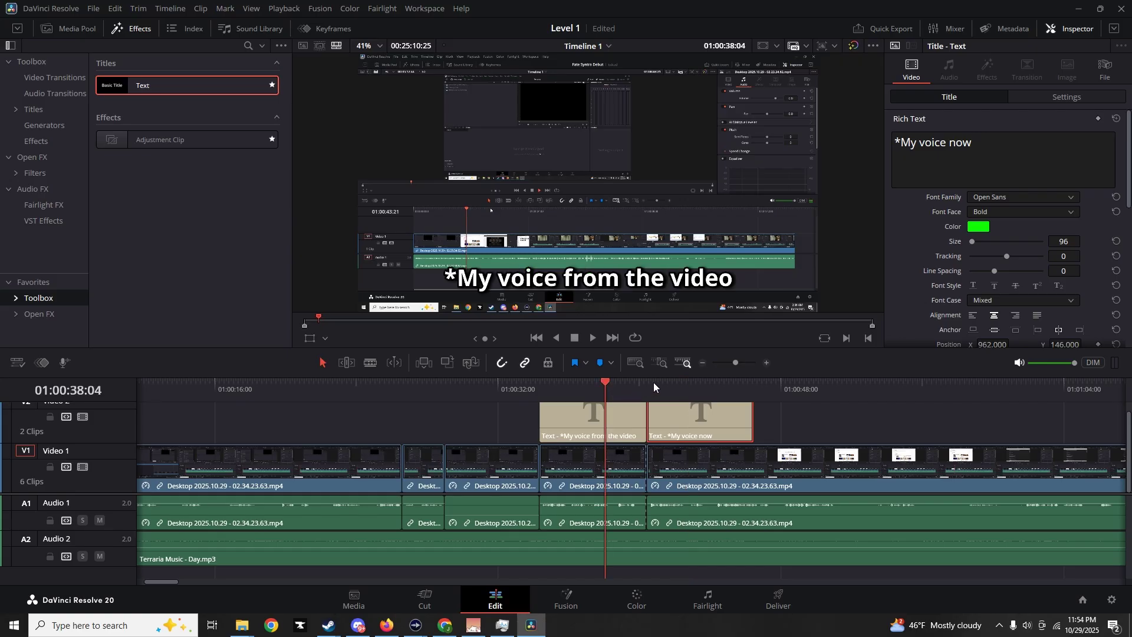
{"action": "left_click", "coordinate": [658, 387]}
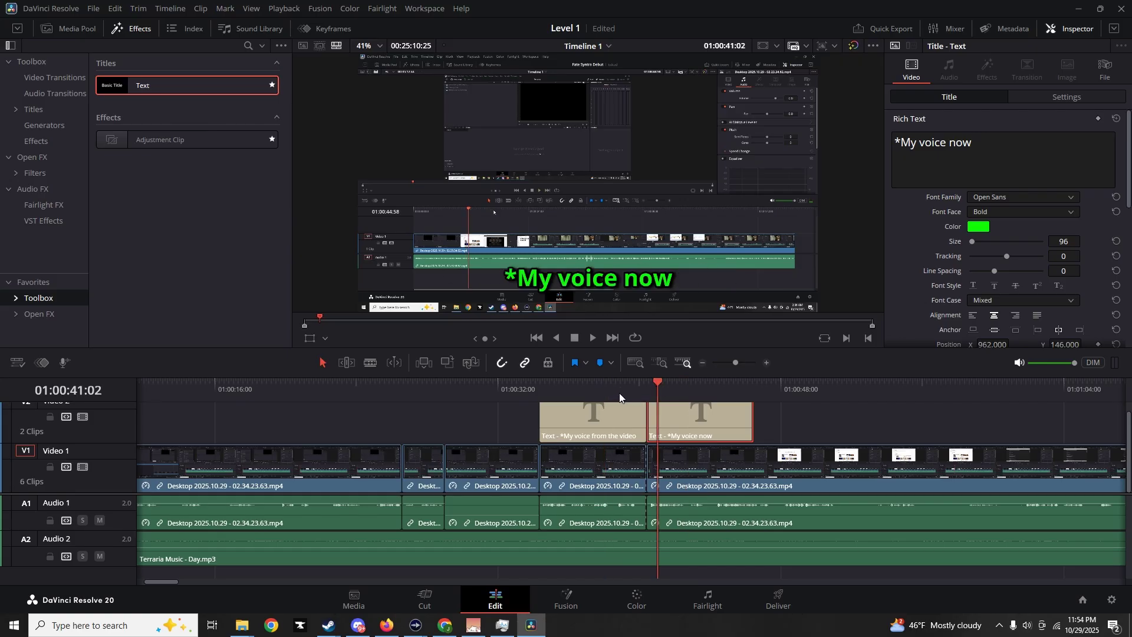
{"action": "left_click", "coordinate": [599, 387]}
{"action": "left_click", "coordinate": [592, 338]}
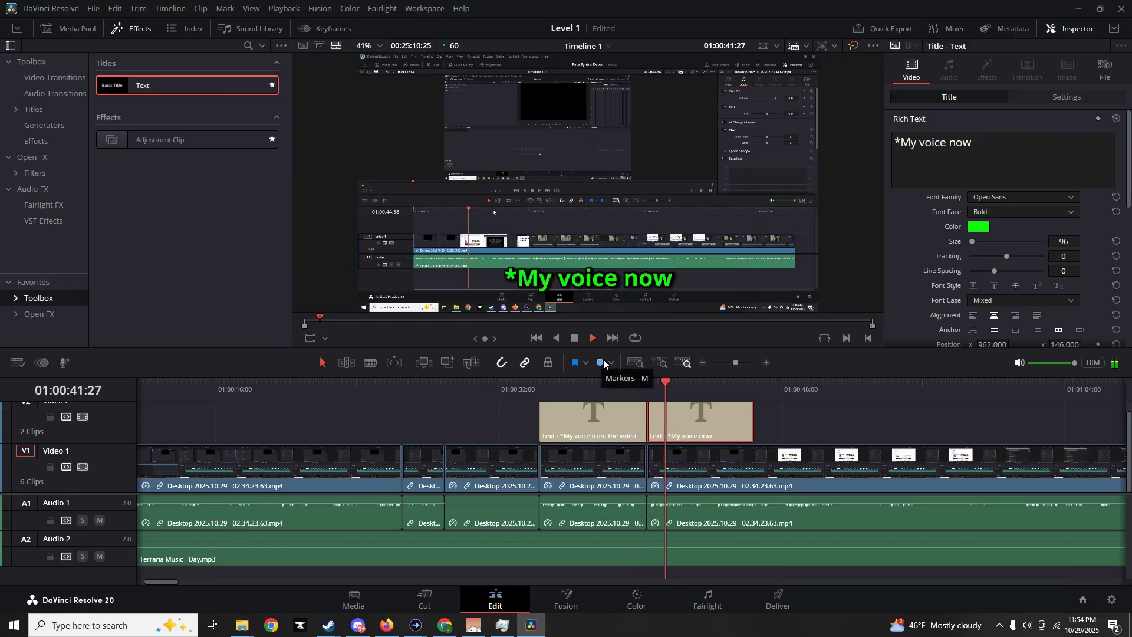
{"action": "left_click", "coordinate": [575, 339]}
{"action": "left_click", "coordinate": [592, 337]}
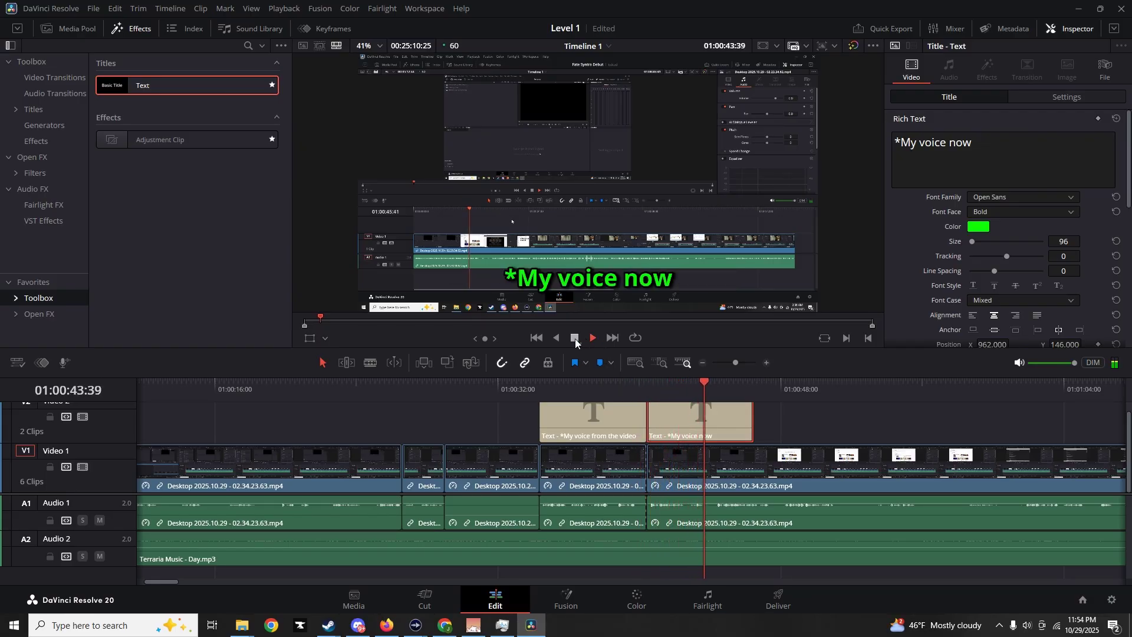
{"action": "left_click", "coordinate": [575, 338]}
Shorten the "*My voice now" title to end at about 01:00:42 and play the footage that follows
{"action": "left_click_drag", "start_coordinate": [751, 431], "coordinate": [679, 431]}
{"action": "left_click", "coordinate": [606, 430]}
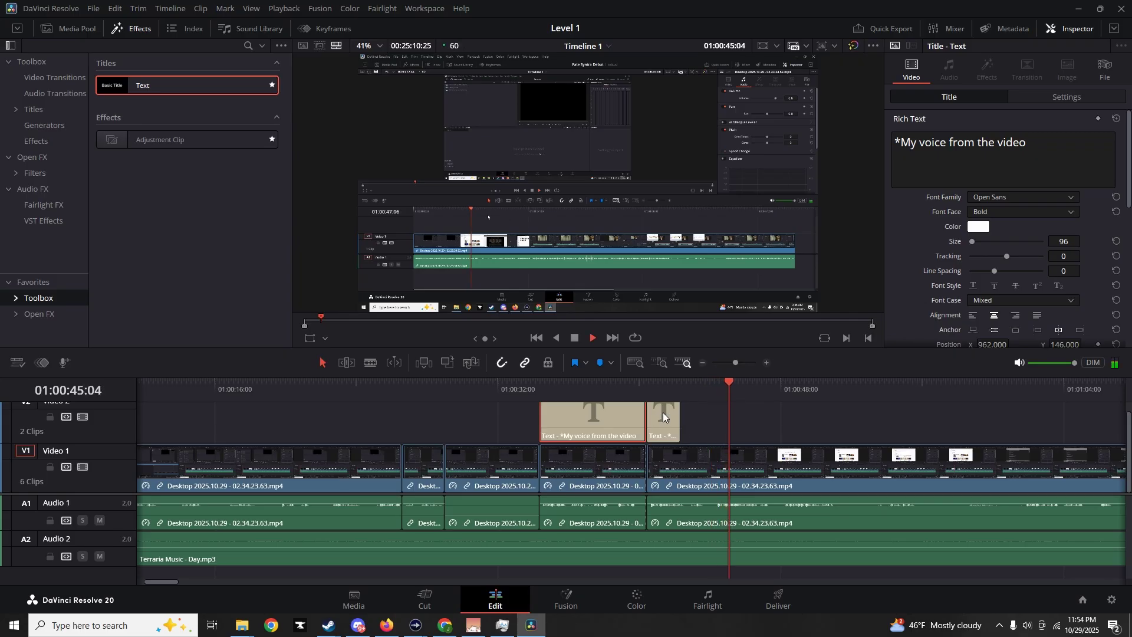
{"action": "key", "text": "l"}
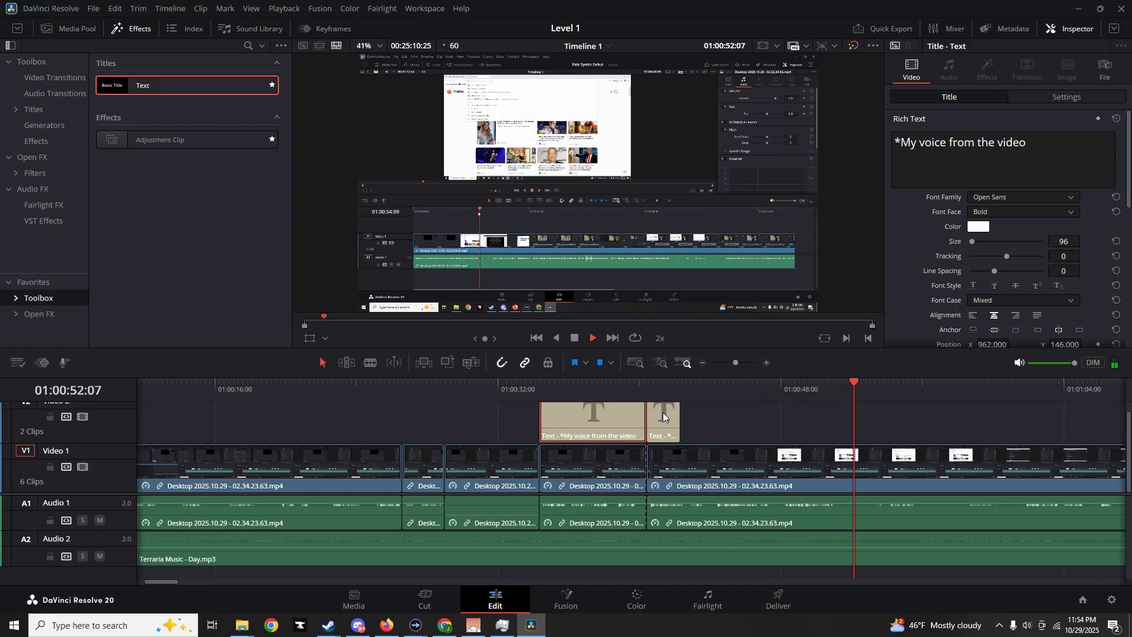
{"action": "key", "text": "space"}
Try splitting the main clip at several points between about 01:00:51 and 01:01:01 and deleting the shortest piece
{"action": "key", "text": "b"}
{"action": "left_click", "coordinate": [837, 469]}
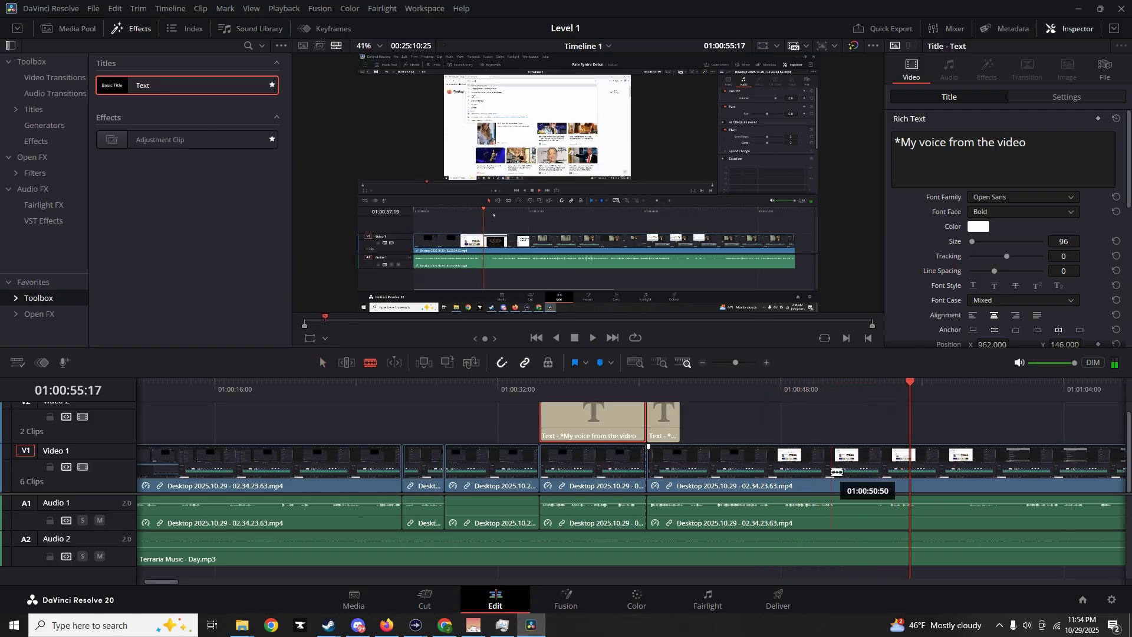
{"action": "left_click", "coordinate": [872, 467]}
{"action": "left_click", "coordinate": [919, 469]}
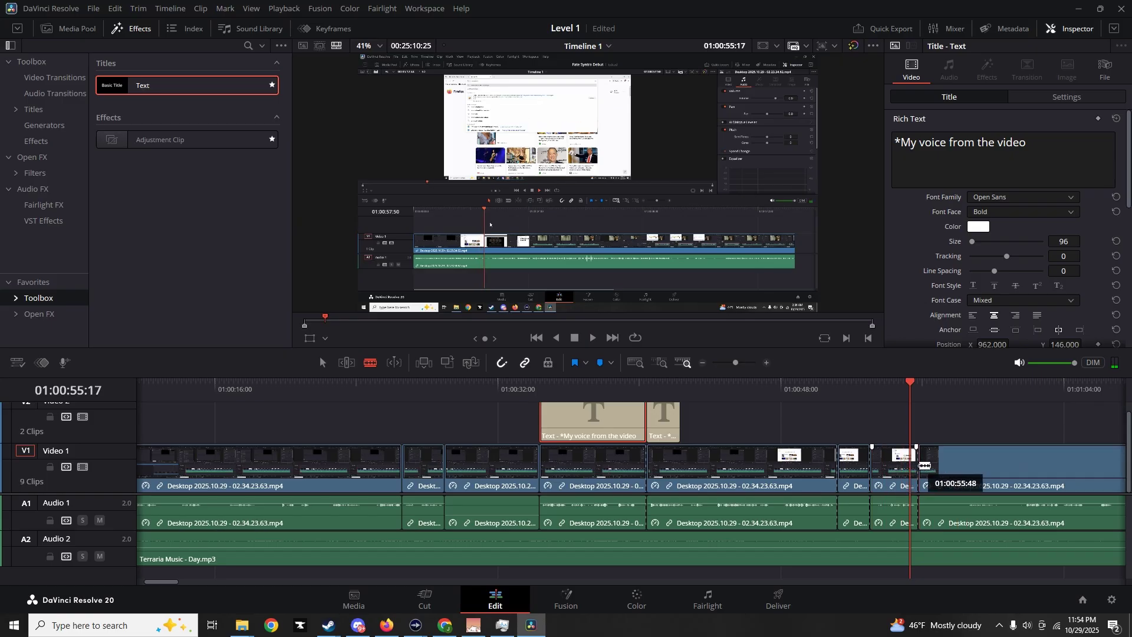
{"action": "left_click", "coordinate": [969, 470]}
{"action": "left_click", "coordinate": [1008, 471]}
{"action": "left_click", "coordinate": [1023, 471]}
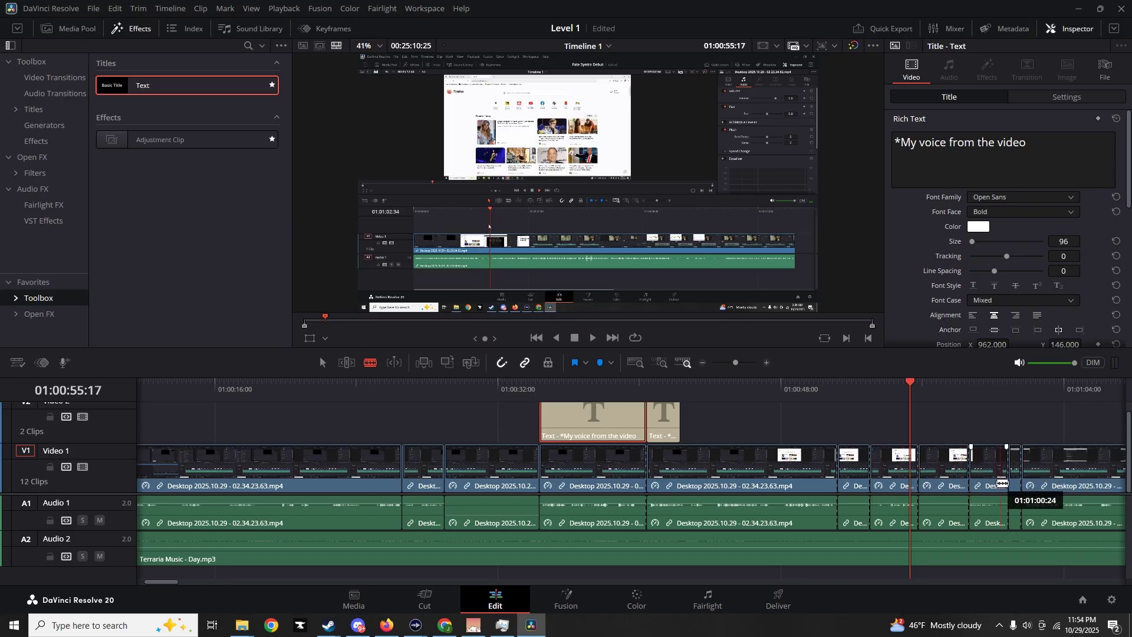
{"action": "key", "text": "a"}
{"action": "left_click", "coordinate": [1015, 474]}
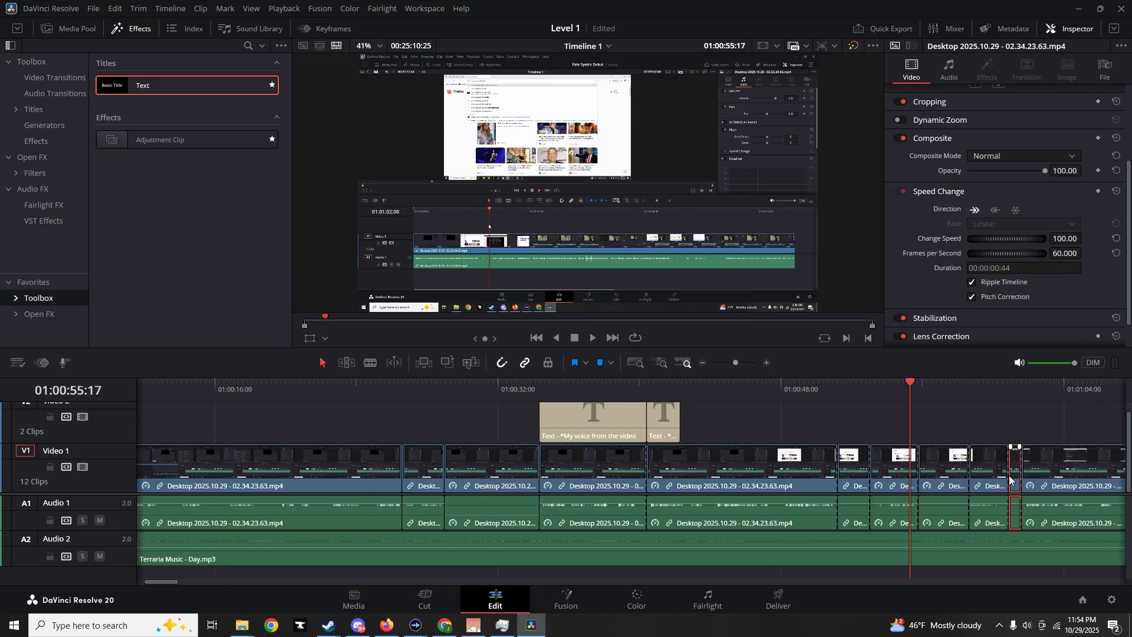
{"action": "key", "text": "Delete"}
Undo the deletion of the short piece and all the trial cuts in the main clip
{"action": "key", "text": "ctrl+z"}
{"action": "key", "text": "ctrl+z"}
{"action": "key", "text": "ctrl+z"}
{"action": "key", "text": "ctrl+z"}
{"action": "key", "text": "ctrl+z"}
{"action": "key", "text": "ctrl+z"}
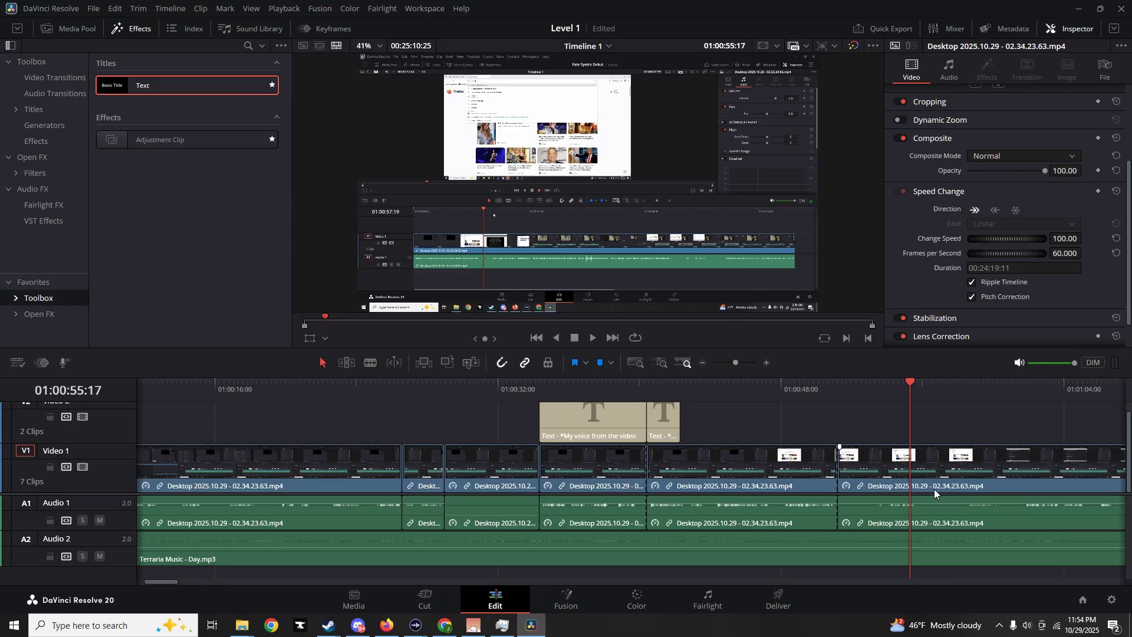
{"action": "key", "text": "ctrl+z"}
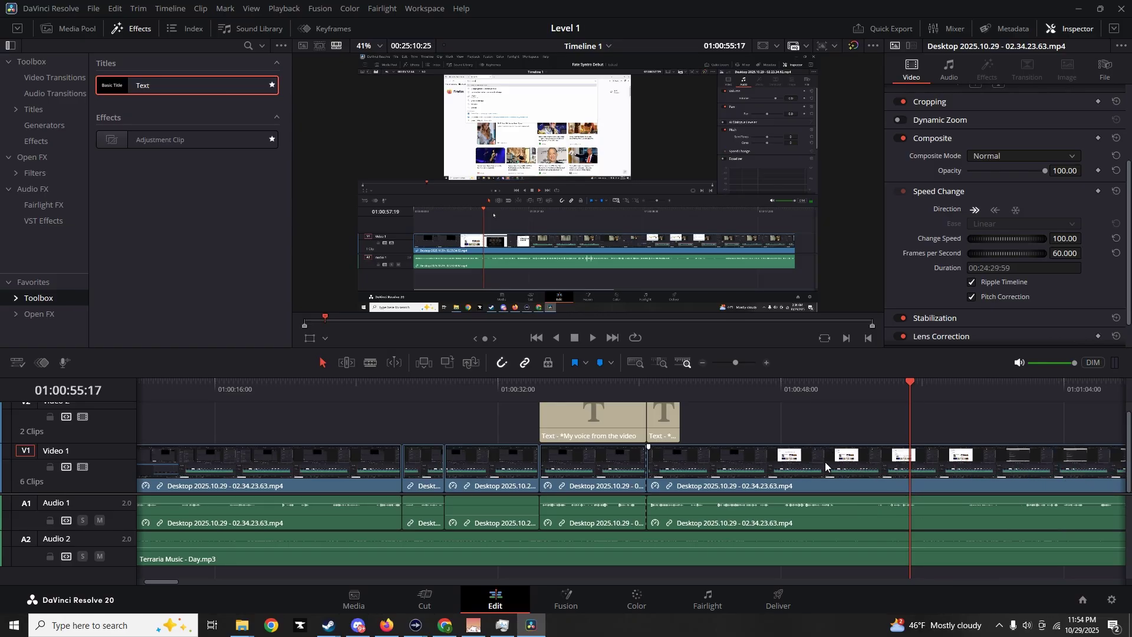
Shuttle the playback forward and in reverse at increasing speeds through the footage after 01:00:55, and stop it
{"action": "key", "text": "l"}
{"action": "key", "text": "l"}
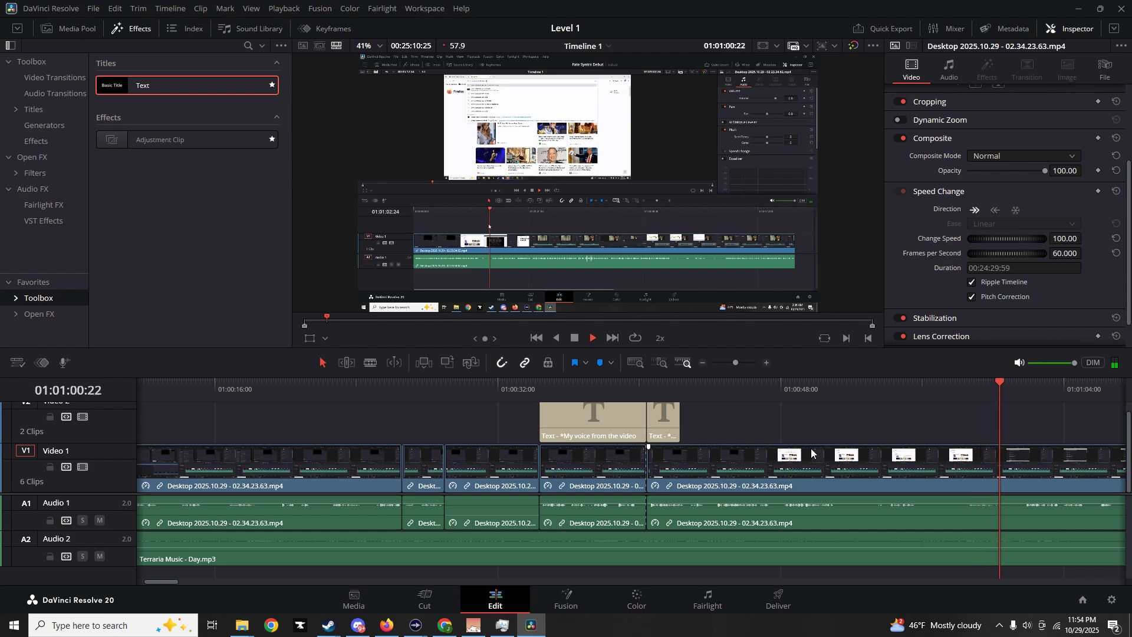
{"action": "key", "text": "l"}
{"action": "key", "text": "l"}
{"action": "key", "text": "l"}
{"action": "key", "text": "j"}
{"action": "key", "text": "j"}
{"action": "key", "text": "j"}
{"action": "key", "text": "j"}
{"action": "key", "text": "j"}
{"action": "key", "text": "j"}
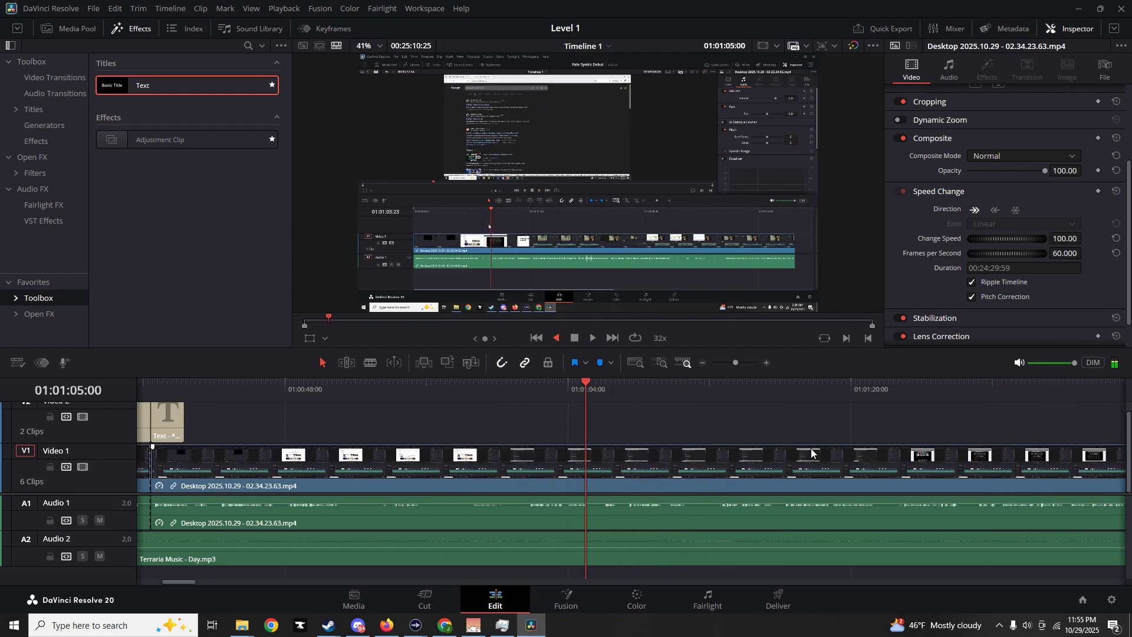
{"action": "key", "text": "l"}
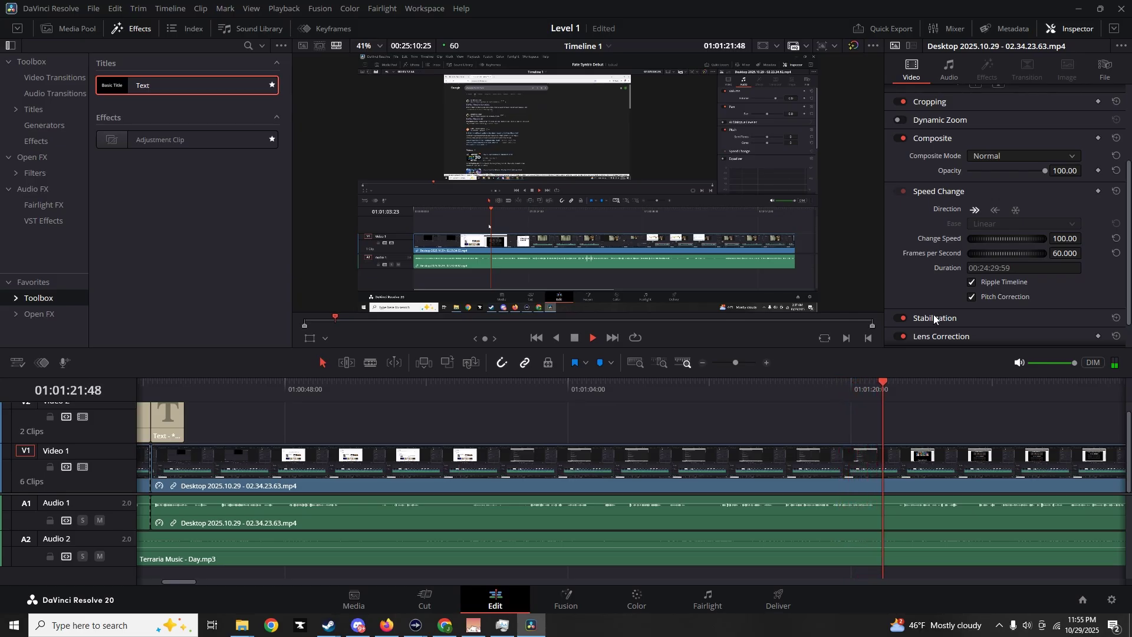
{"action": "key", "text": "space"}
Cut out the short section of the main clip from about 01:01:11 to 01:01:12 and ripple-delete it
{"action": "key", "text": "b"}
{"action": "left_click", "coordinate": [691, 486]}
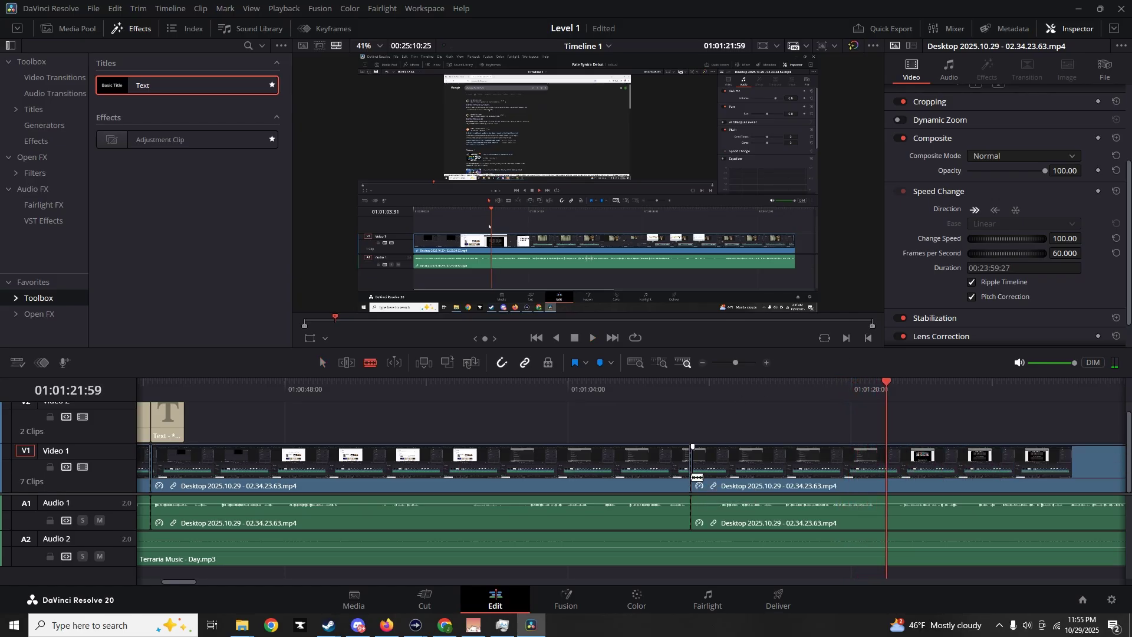
{"action": "left_click", "coordinate": [715, 481]}
{"action": "key", "text": "a"}
{"action": "left_click", "coordinate": [703, 476]}
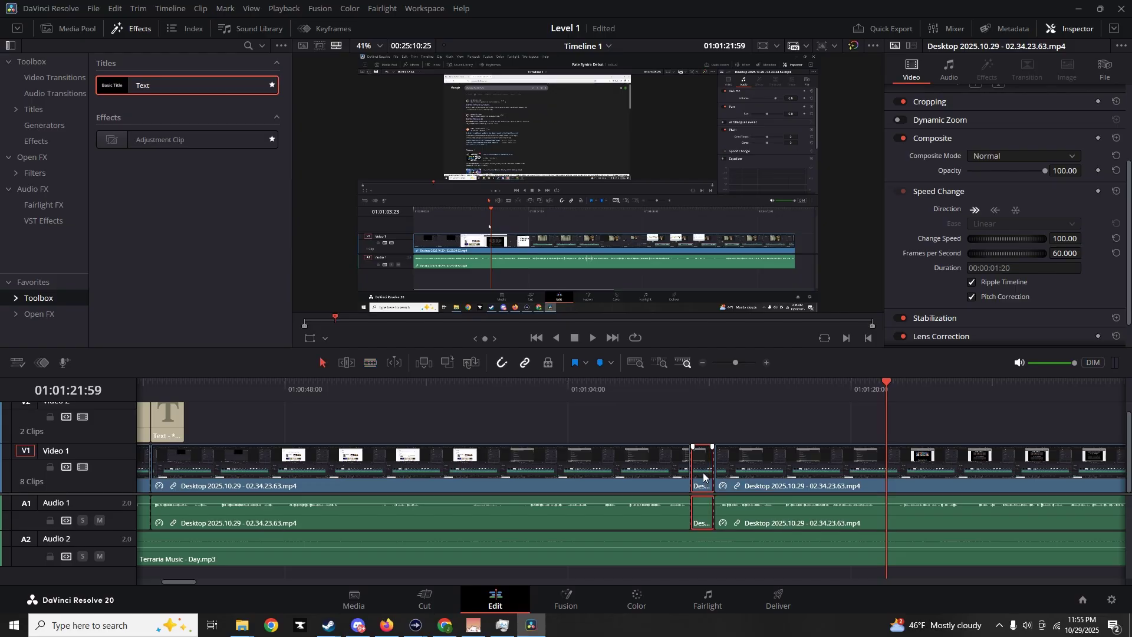
{"action": "key", "text": "Delete"}
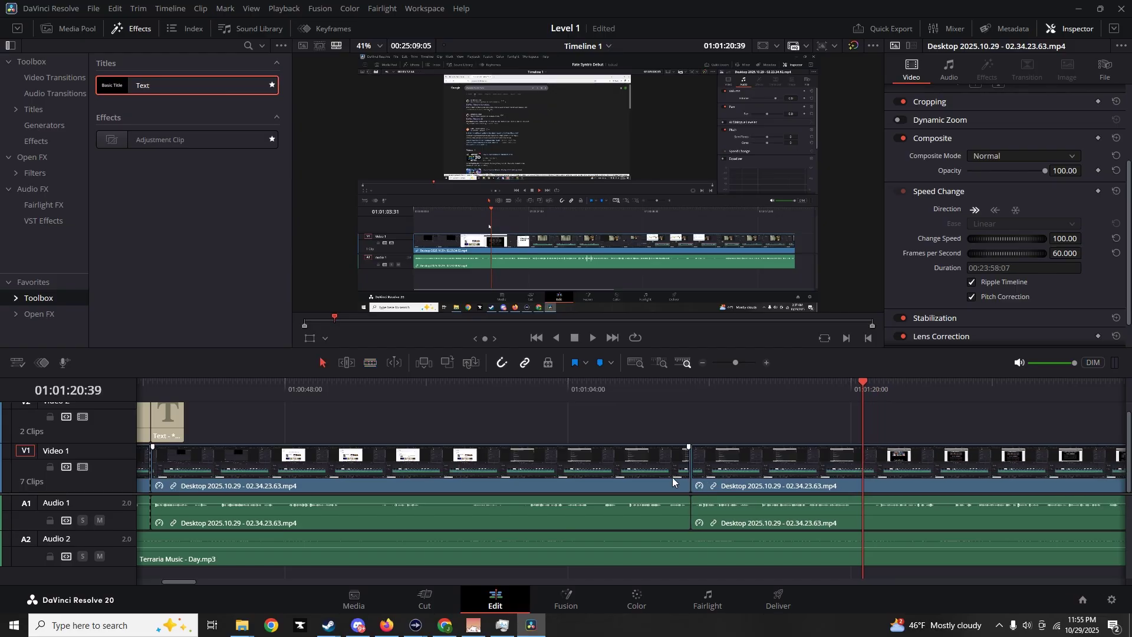
Split the footage at 01:01:01:40 and again at about 01:01:20
{"action": "left_click", "coordinate": [525, 389]}
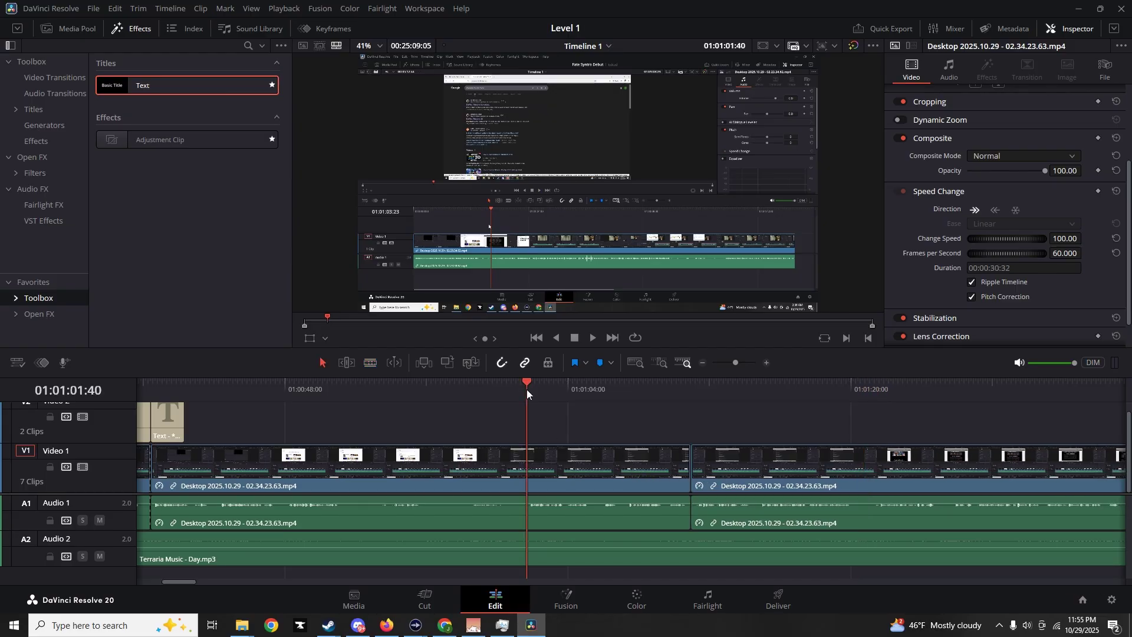
{"action": "key", "text": "b"}
{"action": "left_click", "coordinate": [527, 475]}
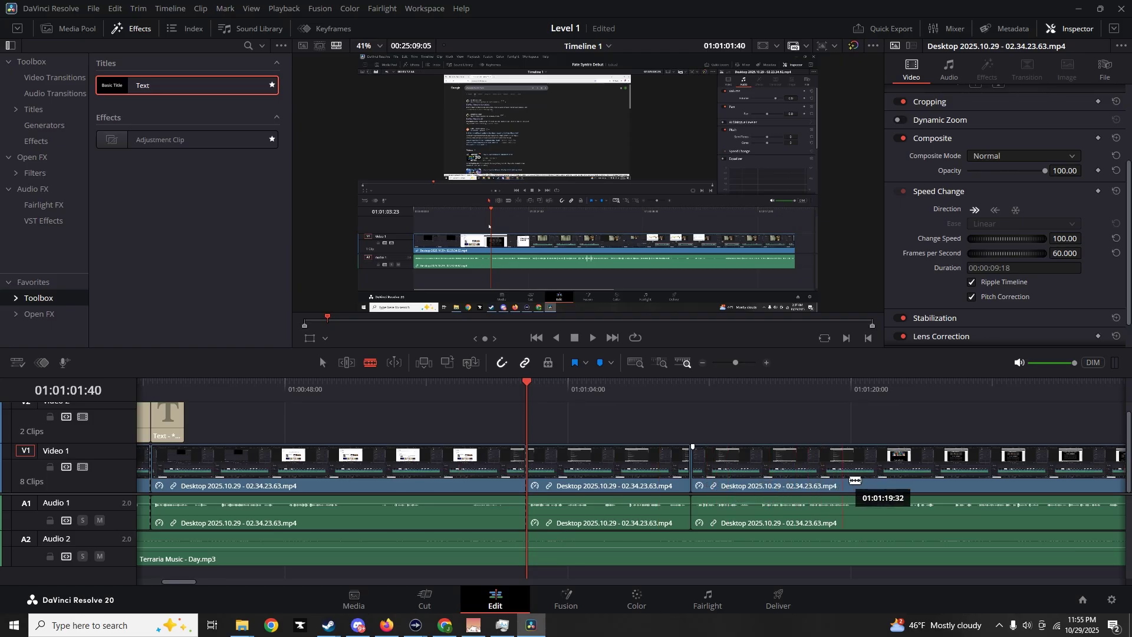
{"action": "left_click", "coordinate": [841, 391]}
{"action": "key", "text": "space"}
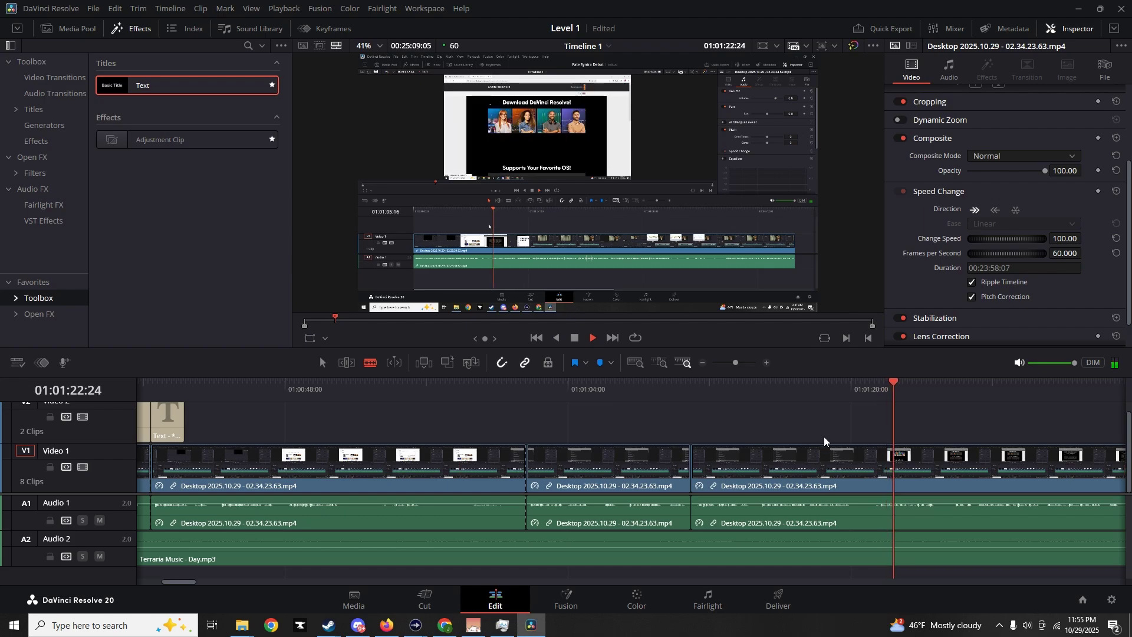
{"action": "key", "text": "space"}
{"action": "left_click", "coordinate": [850, 466]}
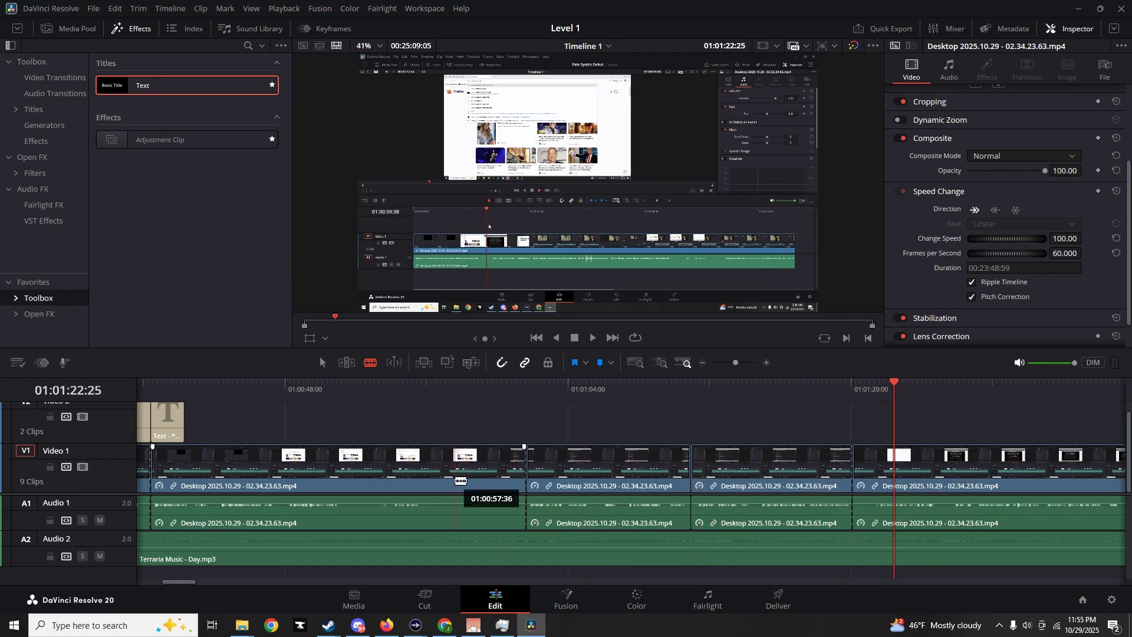
Split the clip under the green title at about 01:00:43, set its second part's speed to 918 percent, and preview it
{"action": "left_click", "coordinate": [455, 480]}
{"action": "scroll", "coordinate": [471, 466], "scroll_direction": "left", "scroll_amount": 5}
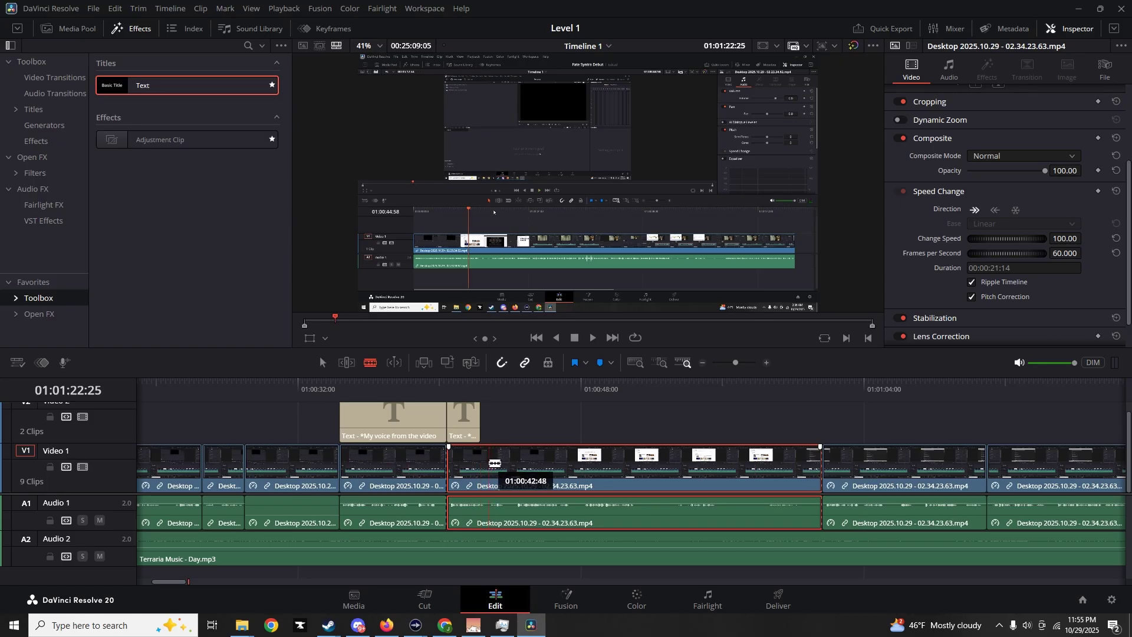
{"action": "left_click", "coordinate": [491, 463]}
{"action": "key", "text": "a"}
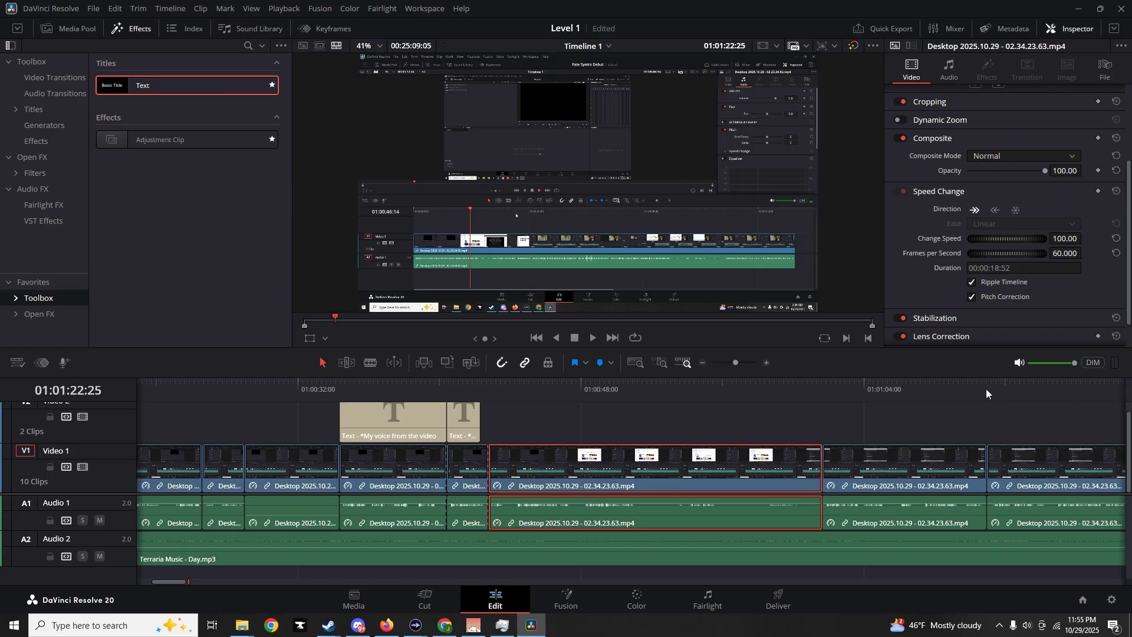
{"action": "left_click_drag", "start_coordinate": [1019, 238], "coordinate": [971, 296]}
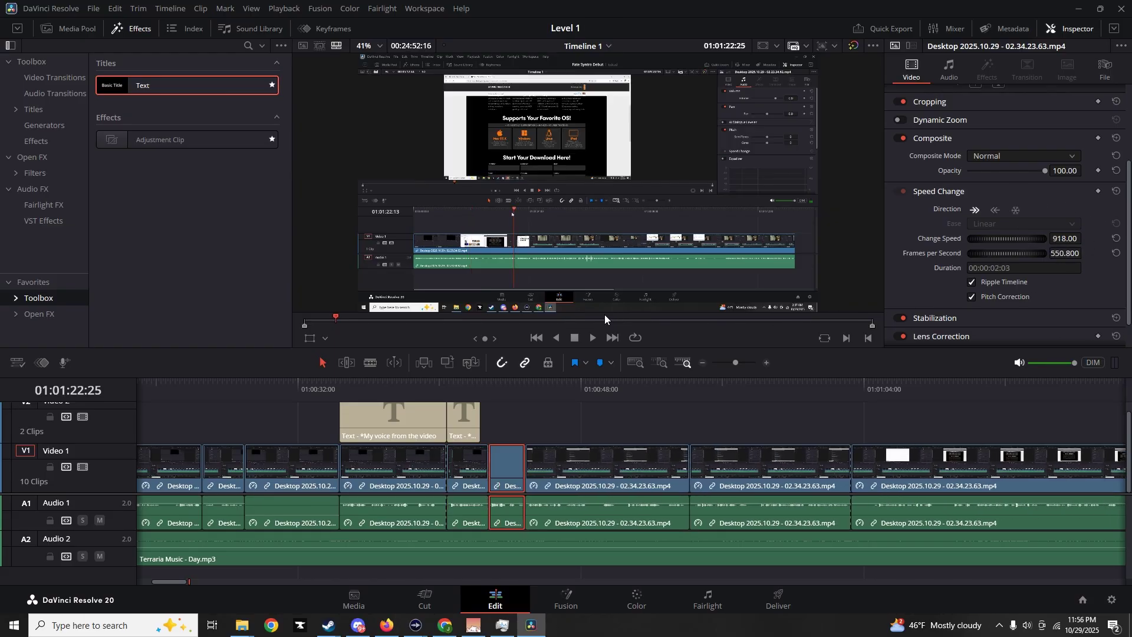
{"action": "left_click", "coordinate": [482, 388]}
{"action": "key", "text": "space"}
{"action": "key", "text": "space"}
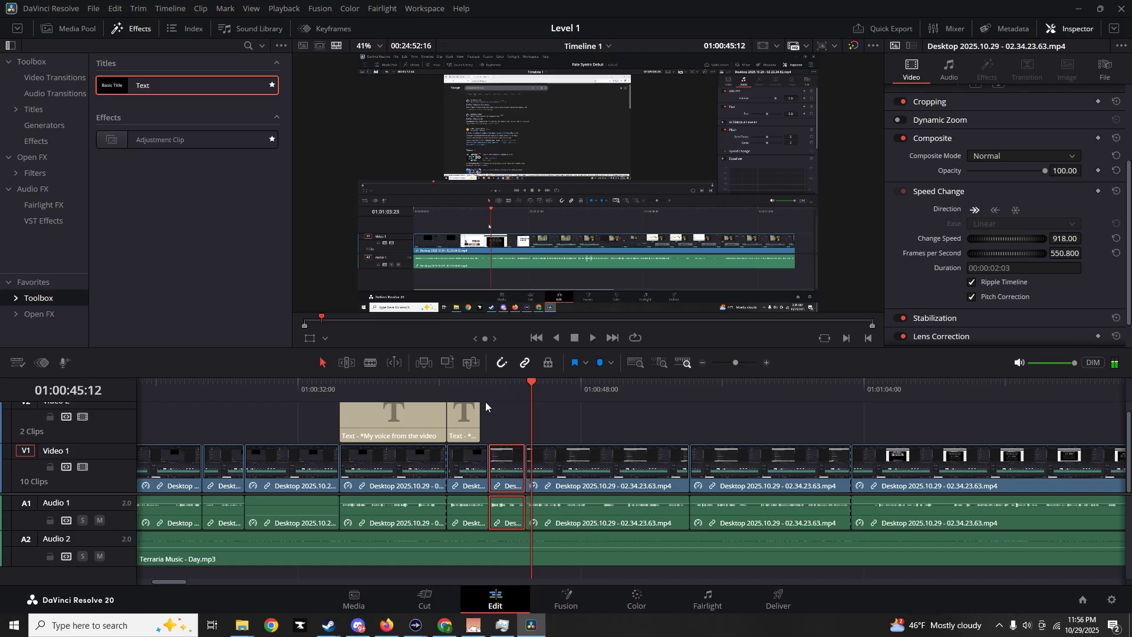
Split the clip after the sped-up section at four points between about 01:00:48 and 01:00:50
{"action": "left_click_drag", "start_coordinate": [573, 389], "coordinate": [609, 389]}
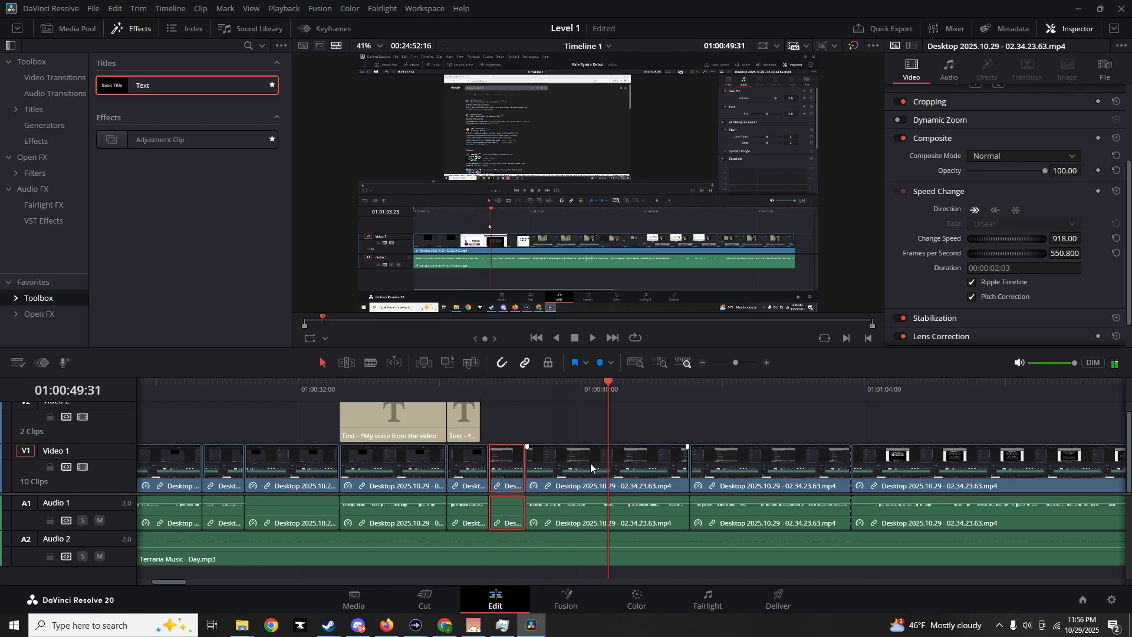
{"action": "key", "text": "b"}
{"action": "left_click", "coordinate": [589, 466]}
{"action": "left_click", "coordinate": [600, 466]}
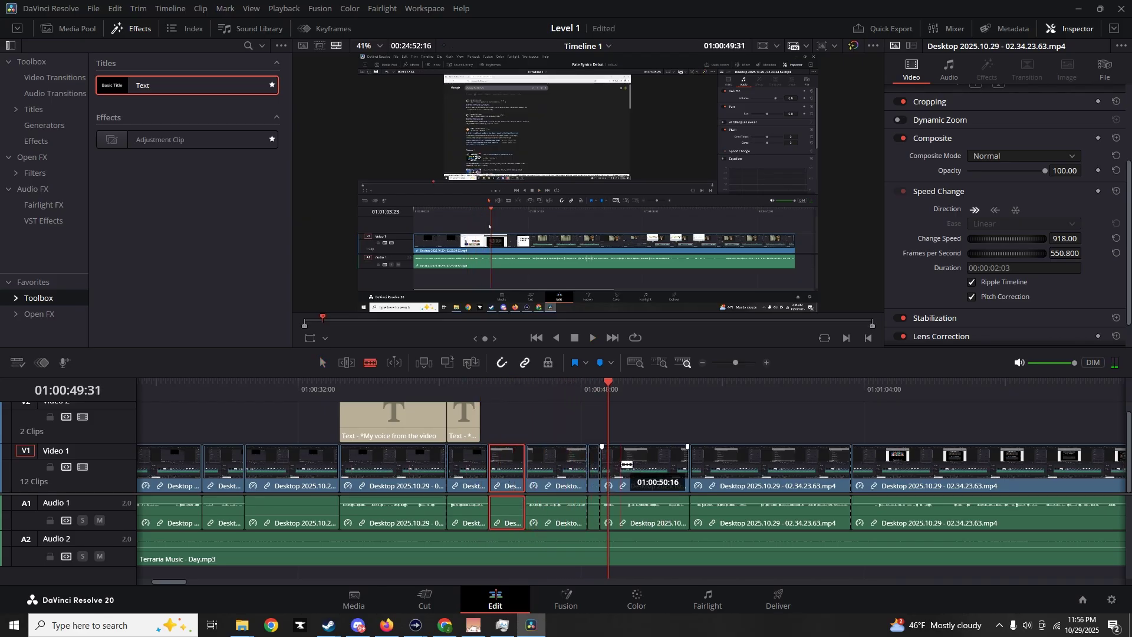
{"action": "left_click", "coordinate": [617, 466]}
{"action": "left_click", "coordinate": [625, 466]}
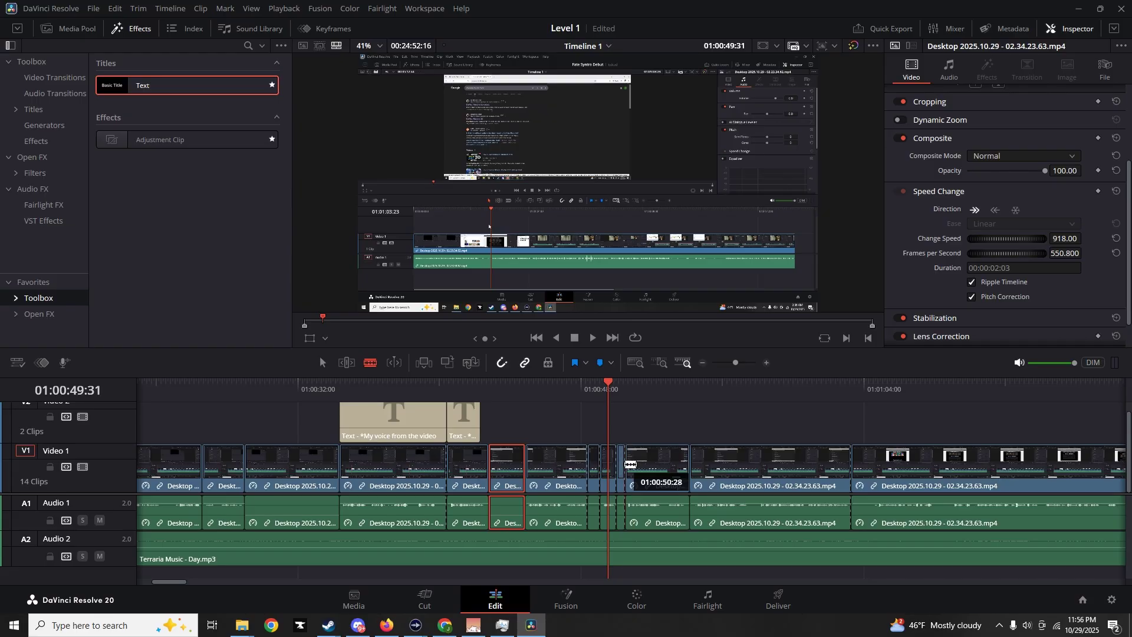
Ripple-delete the short pieces starting at about 01:00:50 and 01:00:48
{"action": "key", "text": "a"}
{"action": "left_click", "coordinate": [621, 461]}
{"action": "key", "text": "Delete"}
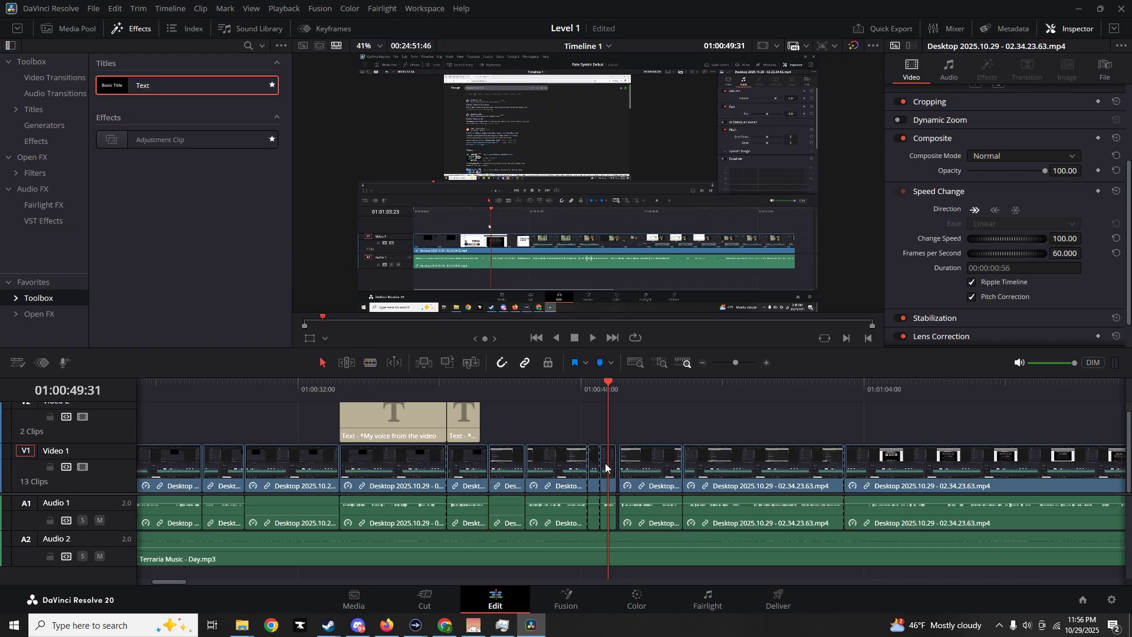
{"action": "left_click", "coordinate": [594, 462]}
{"action": "key", "text": "Delete"}
Play forward from about 01:00:47 and split the clip near the stopping point at about 01:00:56 and 01:00:57
{"action": "left_click", "coordinate": [572, 388]}
{"action": "key", "text": "l"}
{"action": "key", "text": "l"}
{"action": "key", "text": "l"}
{"action": "key", "text": "l"}
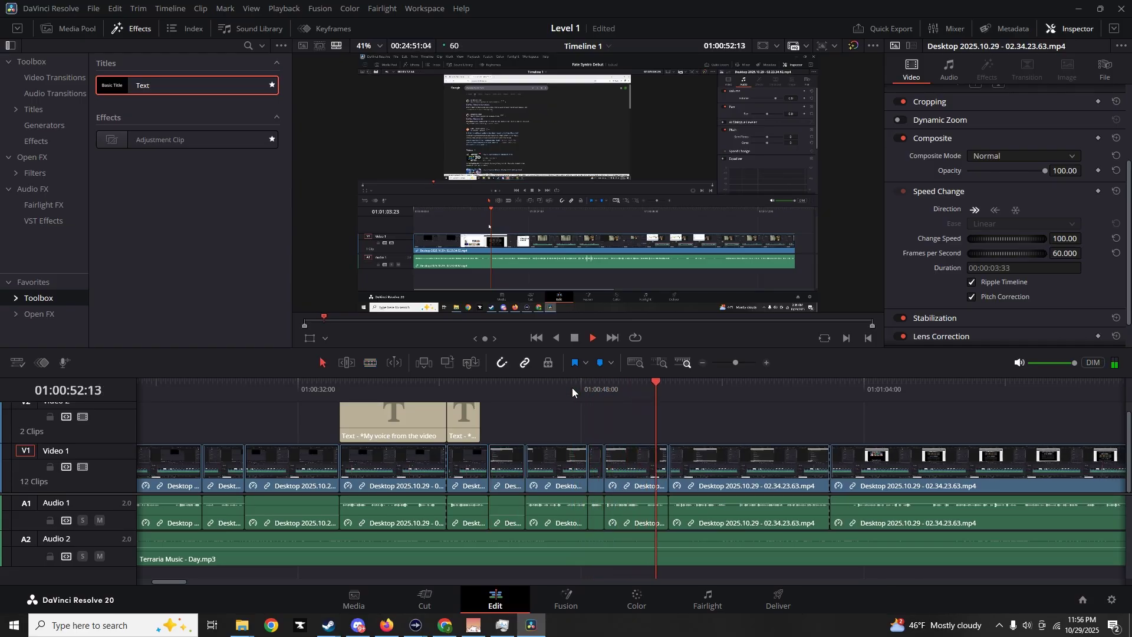
{"action": "key", "text": "k"}
{"action": "key", "text": "b"}
{"action": "left_click", "coordinate": [730, 461]}
{"action": "left_click", "coordinate": [742, 462]}
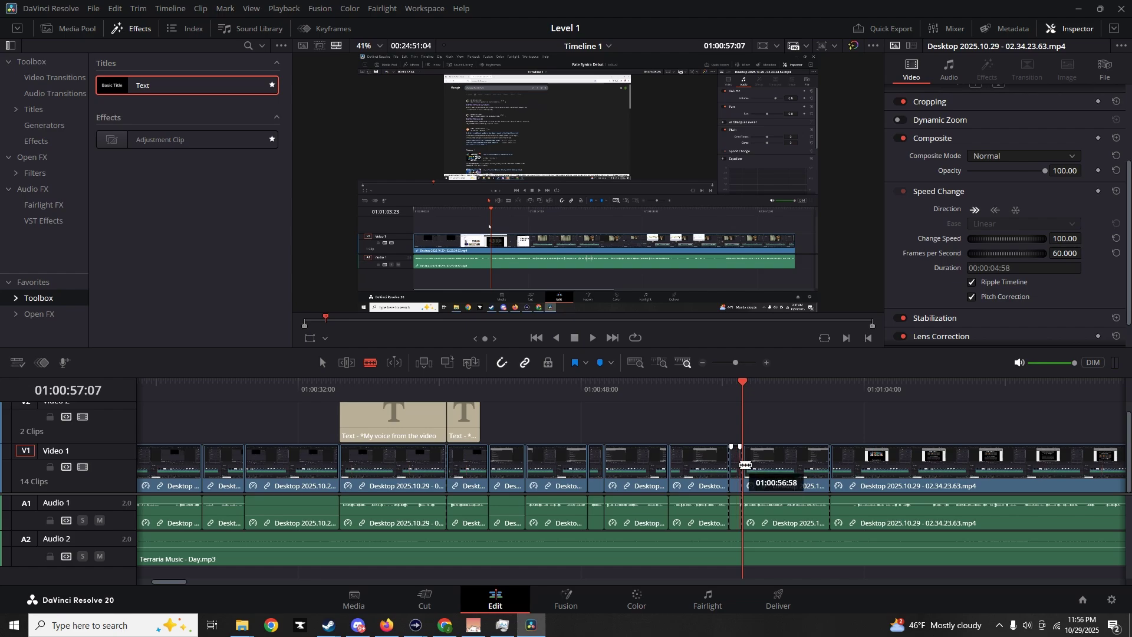
Turn snapping off and split the clip just before the playhead at about 01:00:57
{"action": "mouse_move", "coordinate": [746, 465]}
{"action": "left_mouse_down"}
{"action": "mouse_move", "coordinate": [736, 460]}
{"action": "mouse_move", "coordinate": [748, 457]}
{"action": "left_mouse_up"}
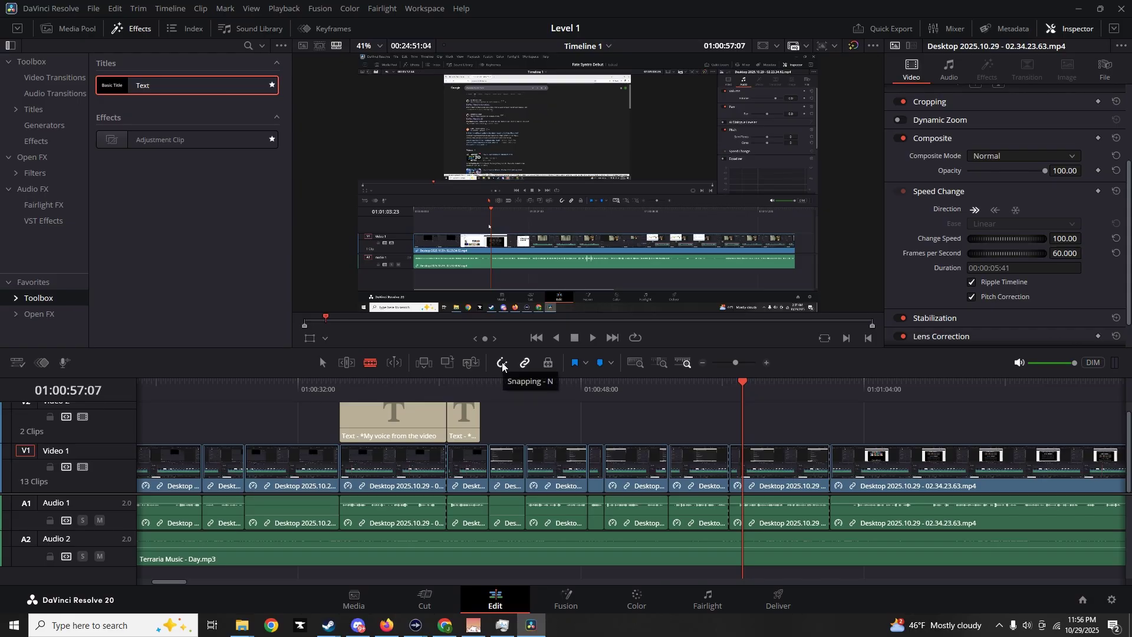
{"action": "mouse_move", "coordinate": [731, 471]}
{"action": "left_mouse_down"}
{"action": "mouse_move", "coordinate": [755, 473]}
{"action": "mouse_move", "coordinate": [741, 476]}
{"action": "left_mouse_up"}
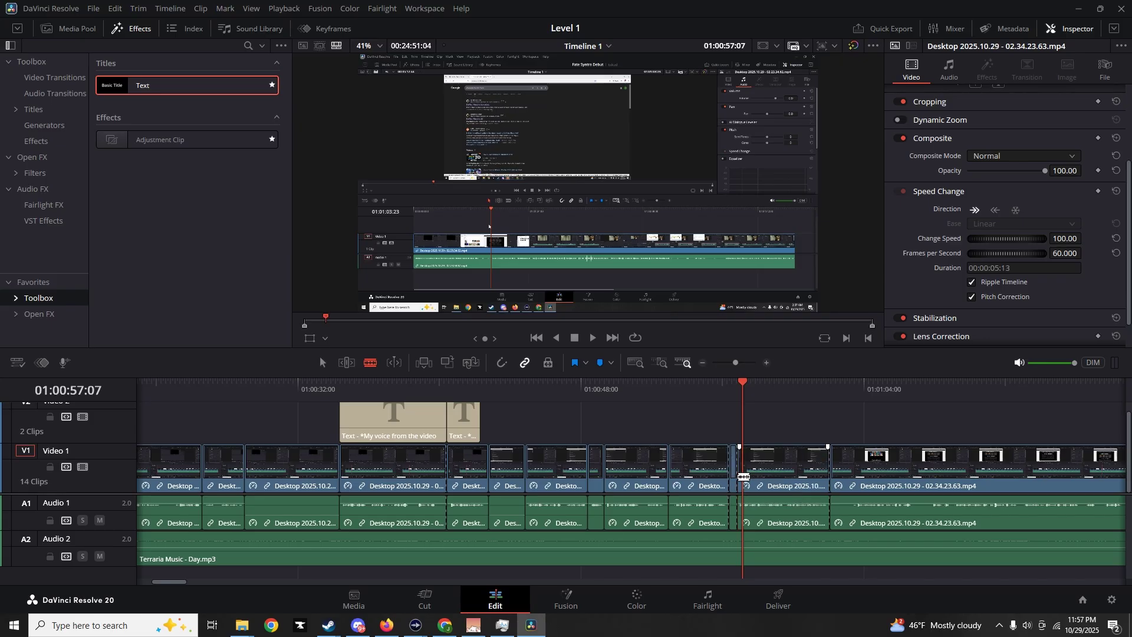
Ripple-delete the short piece just before the playhead at about 01:00:57 and turn snapping back on
{"action": "key", "text": "a"}
{"action": "left_click", "coordinate": [733, 472]}
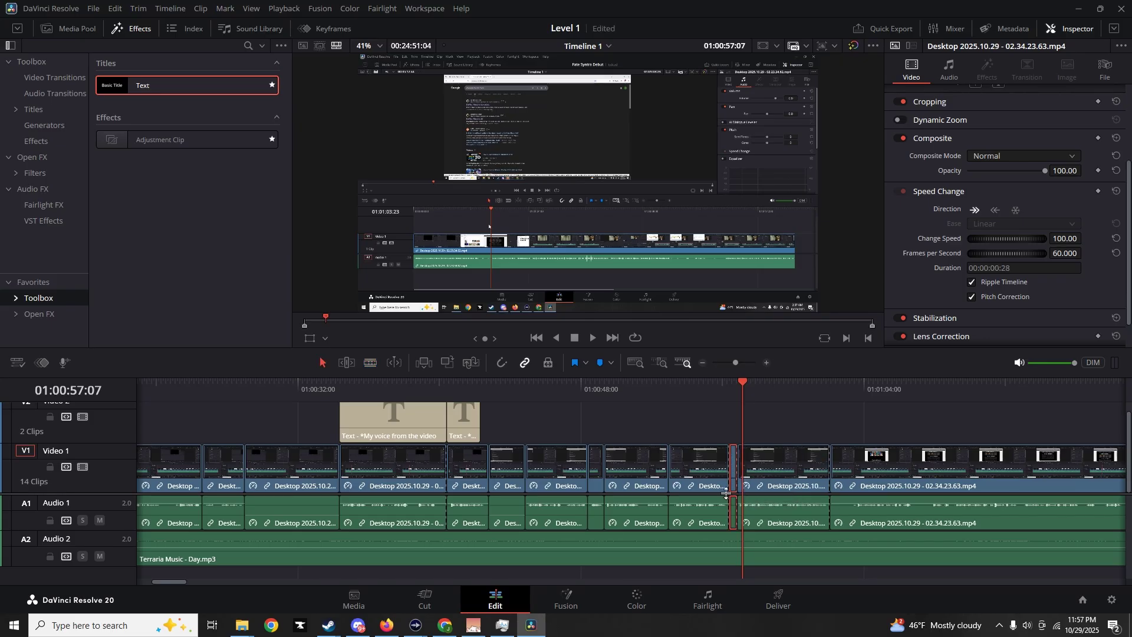
{"action": "key", "text": "Delete"}
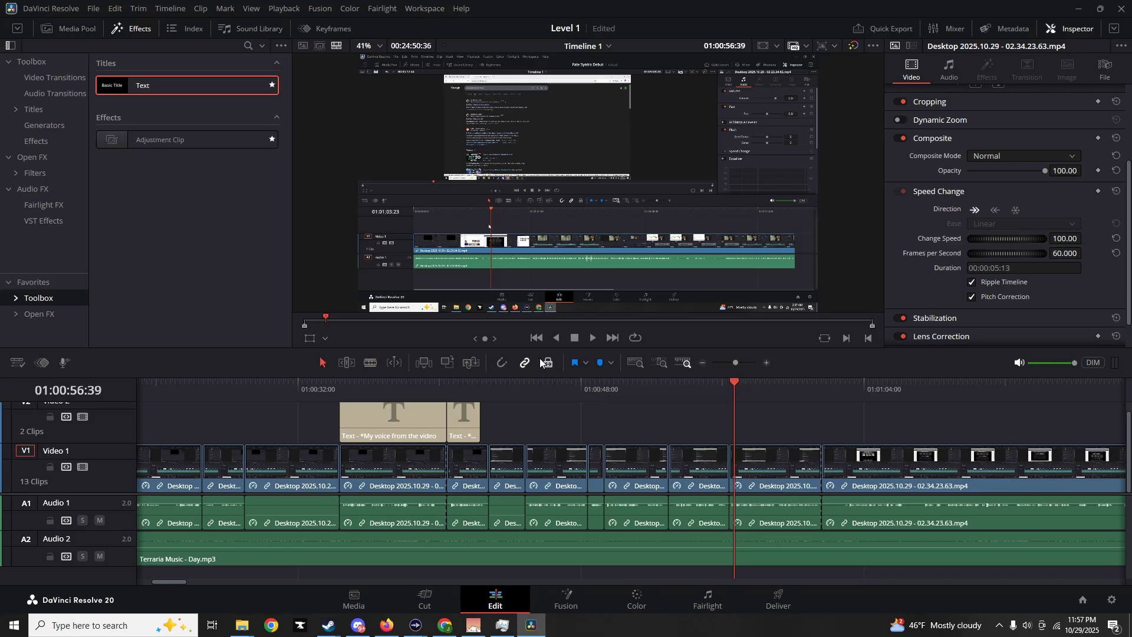
{"action": "mouse_move", "coordinate": [465, 420]}
{"action": "left_mouse_down"}
{"action": "mouse_move", "coordinate": [510, 431]}
{"action": "mouse_move", "coordinate": [458, 440]}
{"action": "mouse_move", "coordinate": [608, 436]}
{"action": "mouse_move", "coordinate": [458, 435]}
{"action": "left_mouse_up"}
{"action": "left_click", "coordinate": [502, 363]}
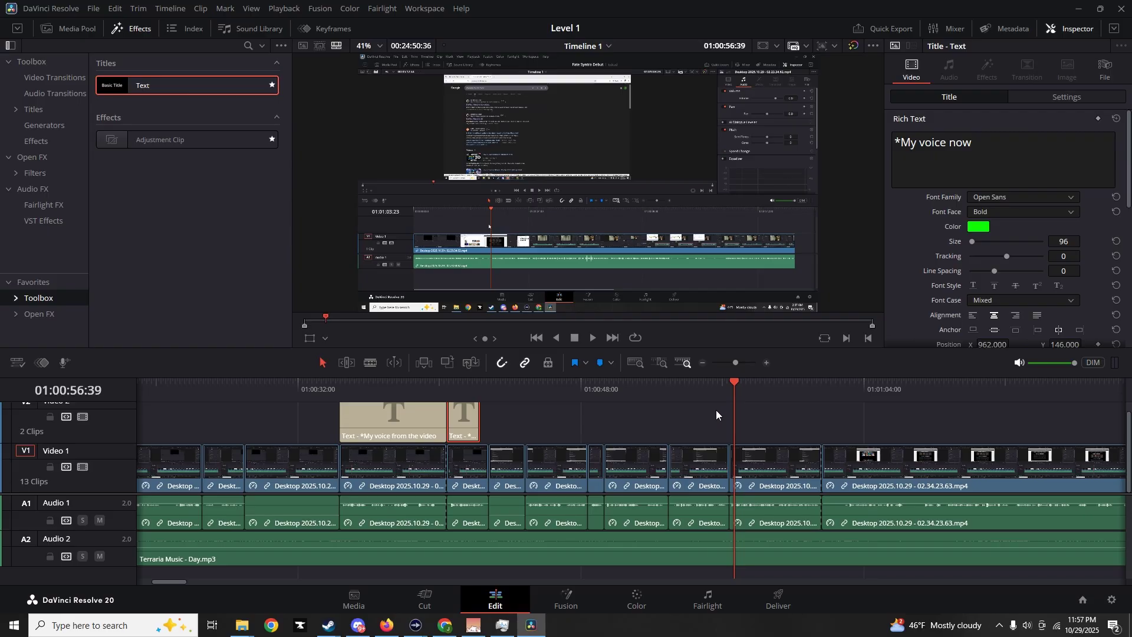
Fast-play forward to about 01:02:11 and split the long clip at about 01:02:03
{"action": "key", "text": "l"}
{"action": "key", "text": "l"}
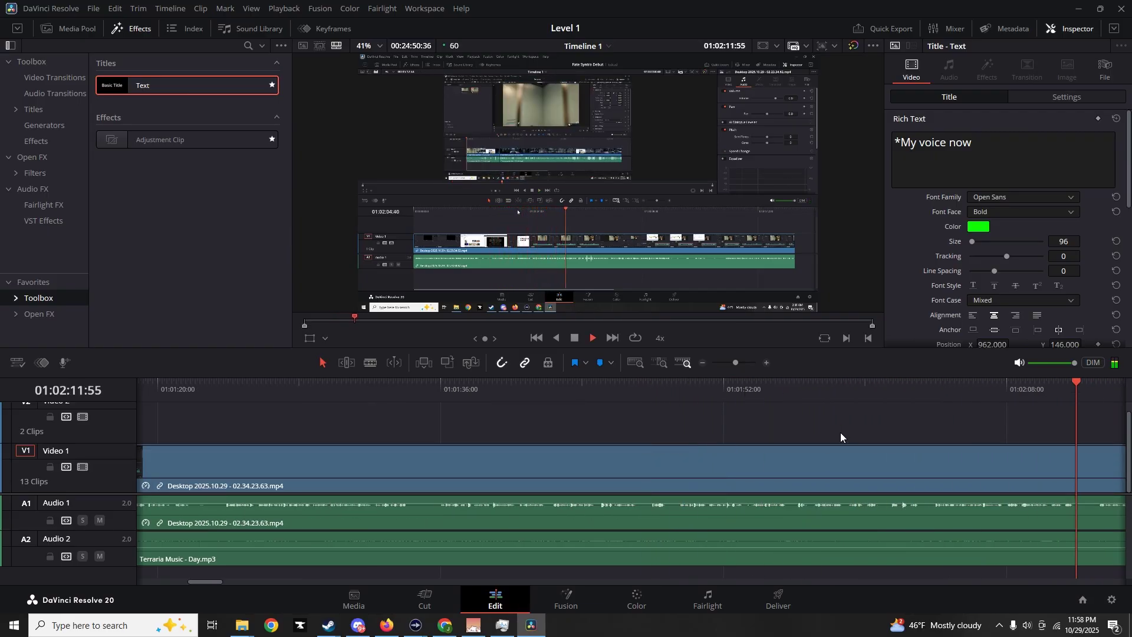
{"action": "key", "text": "space"}
{"action": "key", "text": "b"}
{"action": "left_click", "coordinate": [928, 460]}
Set the speed of the clip before the new split to 1009% so the timeline ripples
{"action": "key", "text": "a"}
{"action": "left_click", "coordinate": [921, 460]}
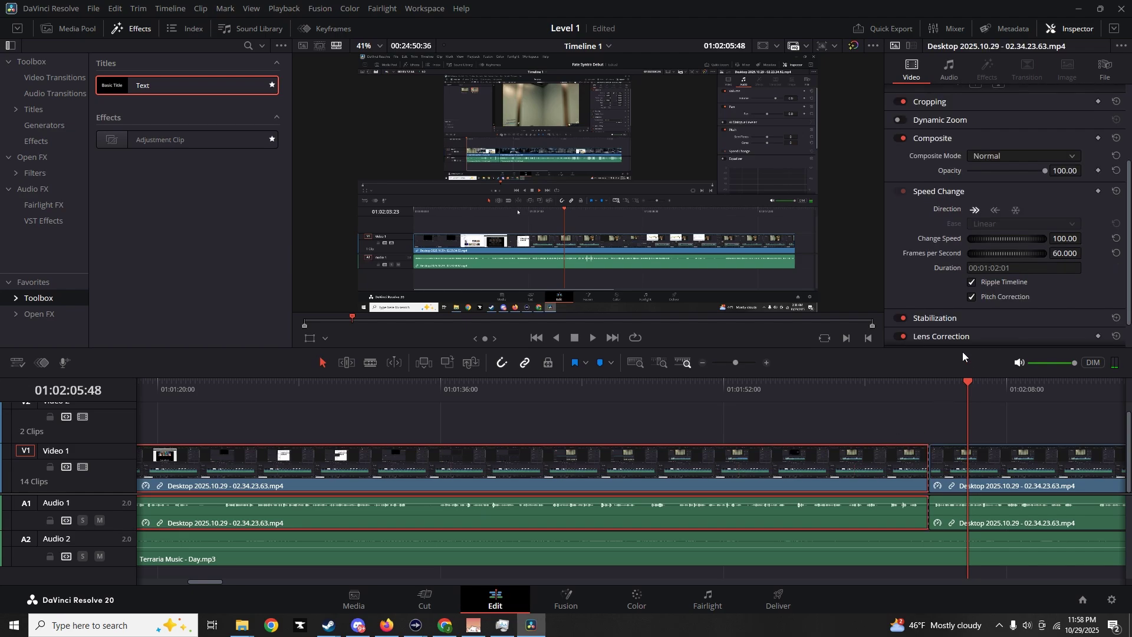
{"action": "left_click_drag", "start_coordinate": [1011, 241], "coordinate": [1038, 238]}
{"action": "left_click_drag", "start_coordinate": [792, 305], "coordinate": [865, 298]}
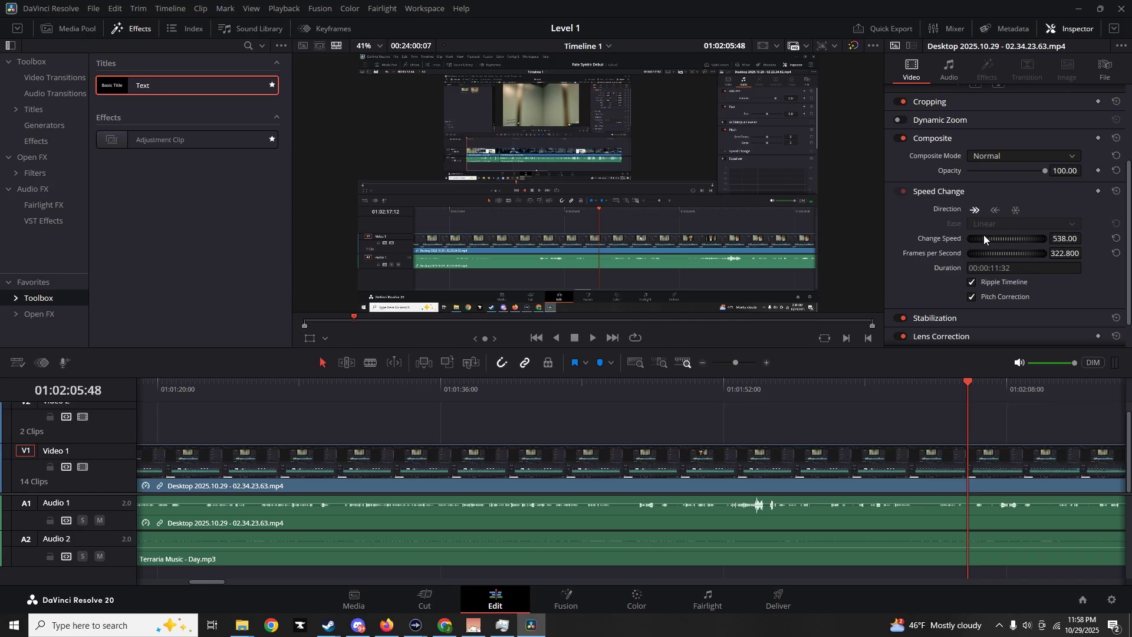
{"action": "left_click_drag", "start_coordinate": [989, 237], "coordinate": [1079, 236]}
{"action": "left_click_drag", "start_coordinate": [724, 311], "coordinate": [858, 303]}
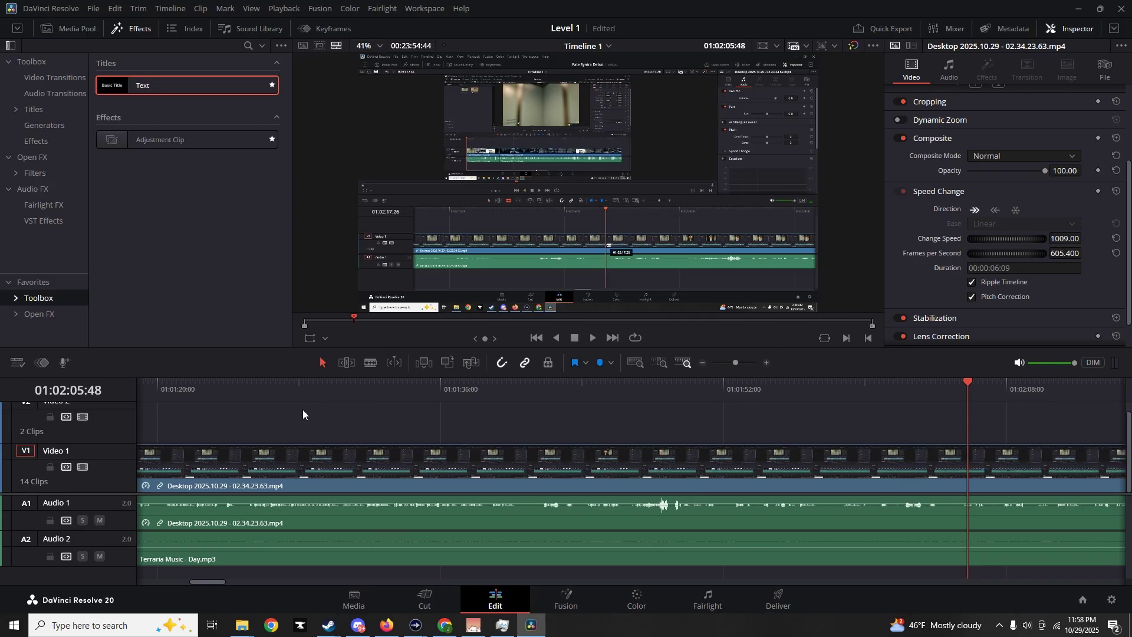
Play the sped-up clip from about 01:01:01 and lower its audio volume all the way down
{"action": "scroll", "coordinate": [302, 409], "scroll_direction": "left", "scroll_amount": 10}
{"action": "left_click", "coordinate": [666, 389]}
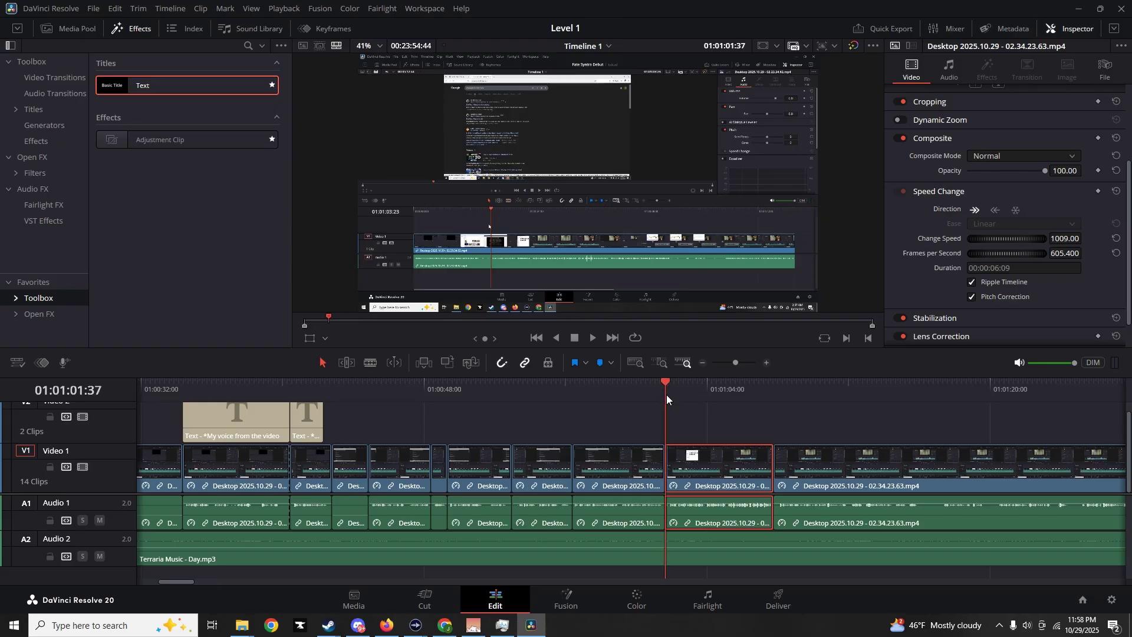
{"action": "key", "text": "space"}
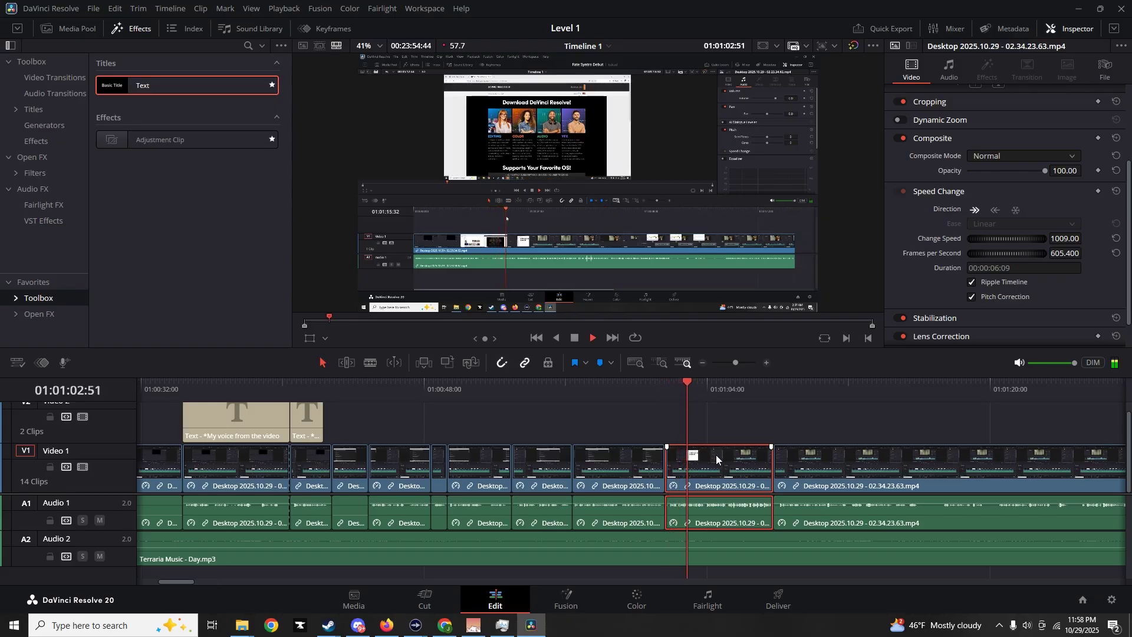
{"action": "left_click_drag", "start_coordinate": [722, 502], "coordinate": [725, 557]}
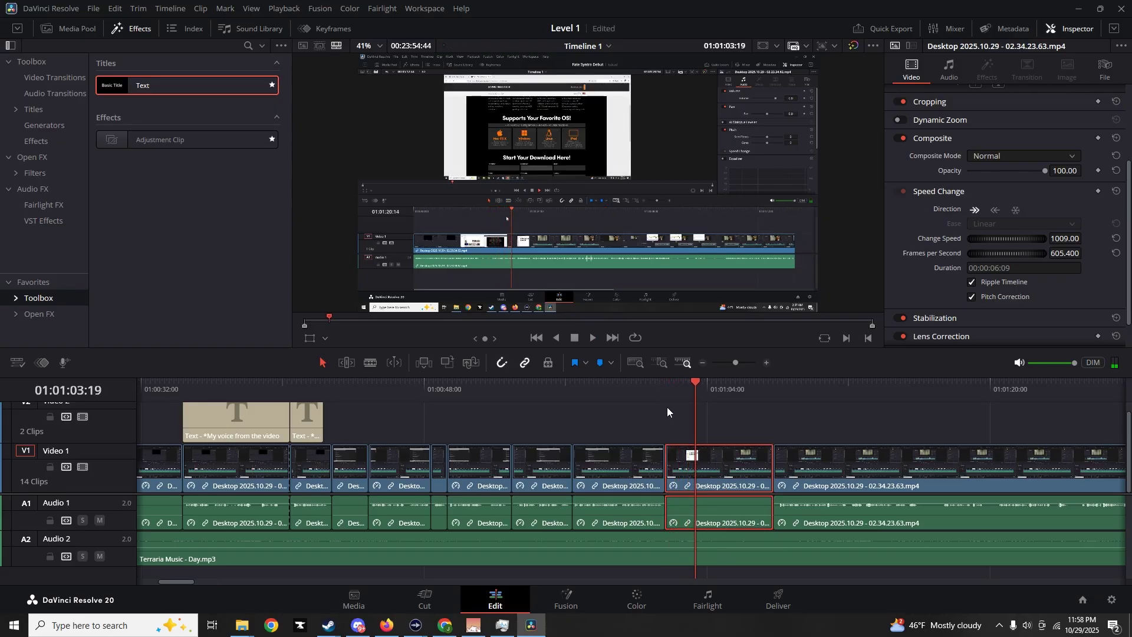
Play on, split the following clip at about 01:01:16, 01:01:18 and 01:01:19, and ripple-delete the short piece between the last two cuts
{"action": "key", "text": "space"}
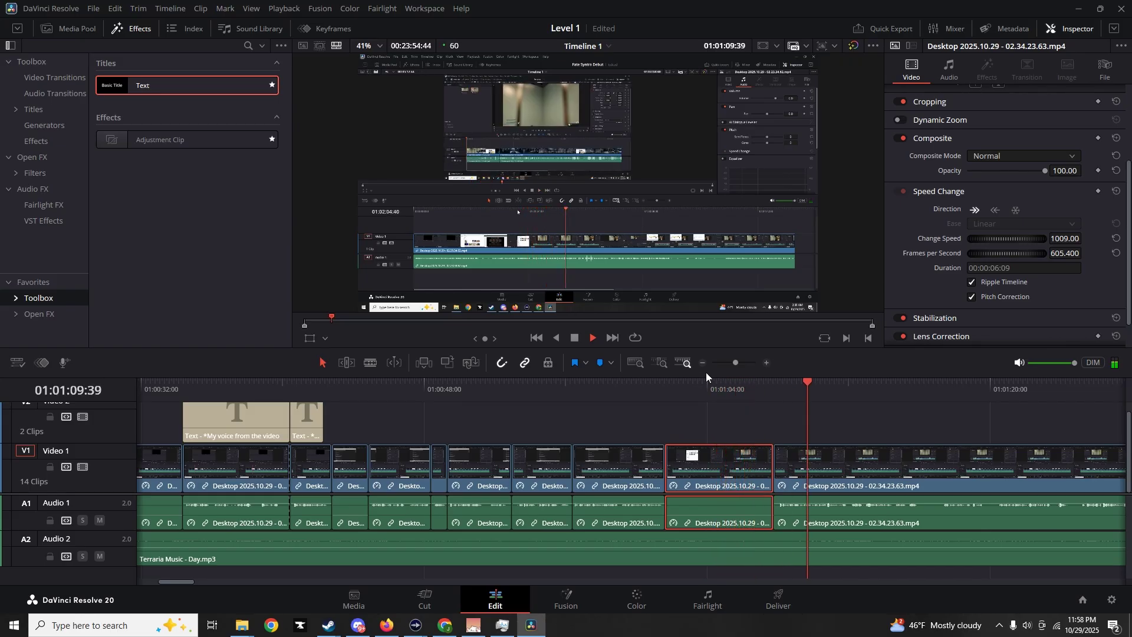
{"action": "key", "text": "ctrl+b"}
{"action": "key", "text": "ctrl+b"}
{"action": "key", "text": "ctrl+b"}
{"action": "key", "text": "space"}
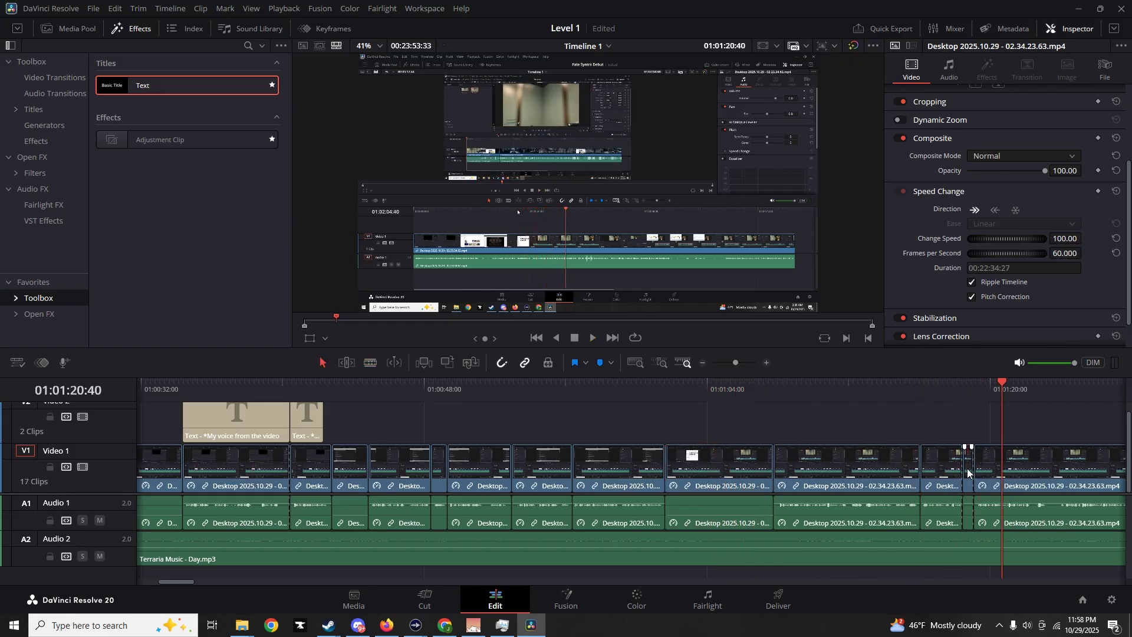
{"action": "left_click", "coordinate": [967, 472]}
{"action": "key", "text": "Delete"}
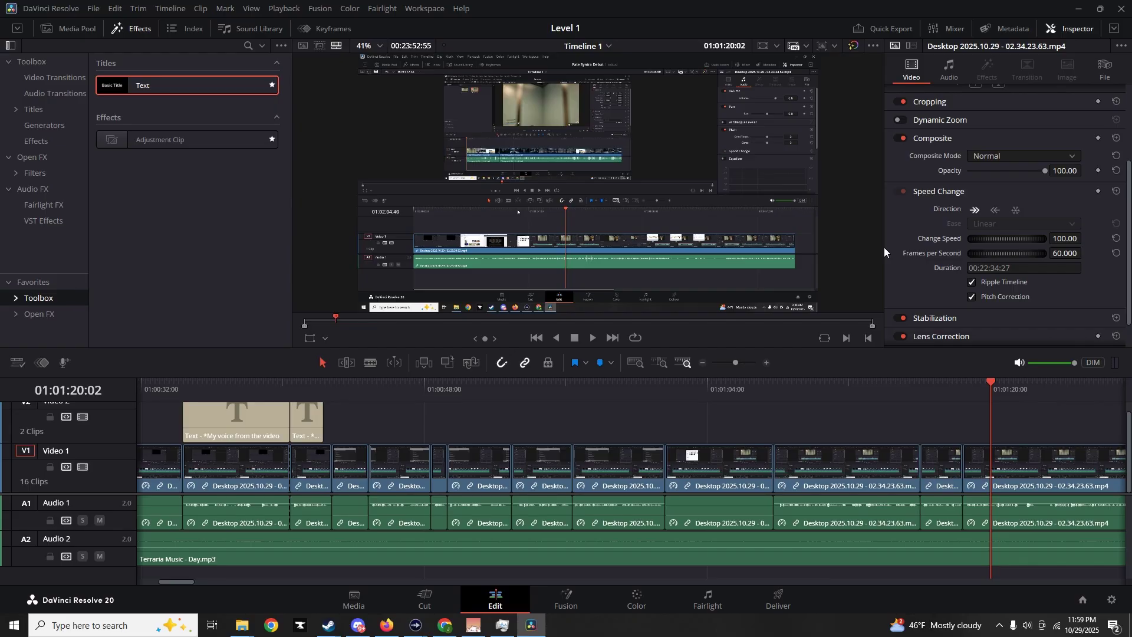
Play forward, split the clip at about 01:01:22, 01:01:38 and 01:01:39, and ripple-delete the short piece between the last two cuts
{"action": "key", "text": "space"}
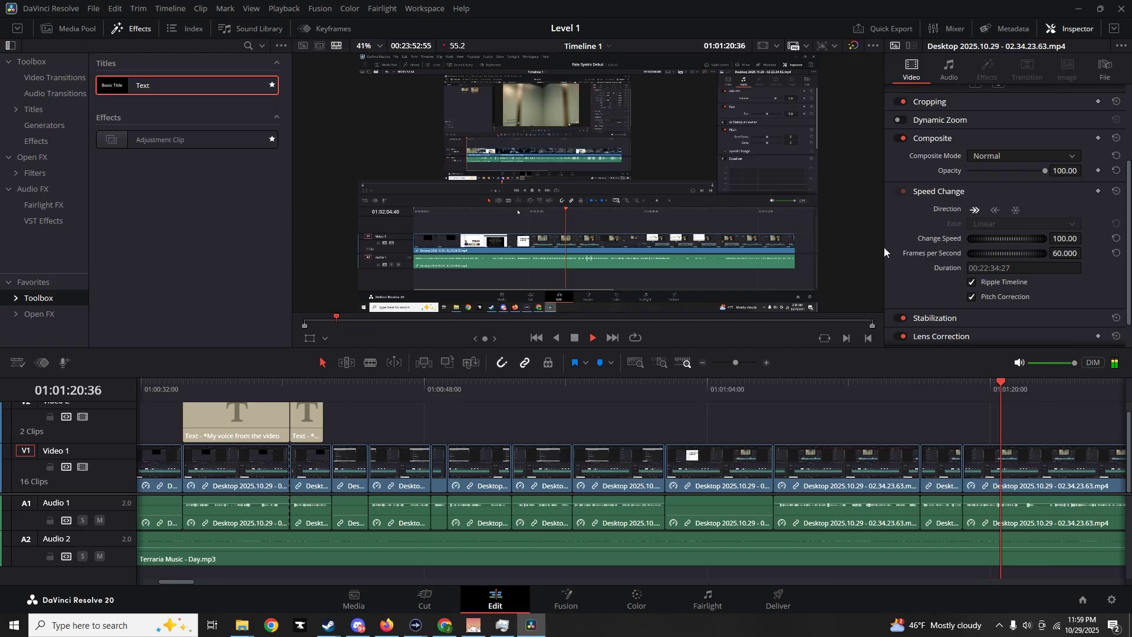
{"action": "key", "text": "ctrl+b"}
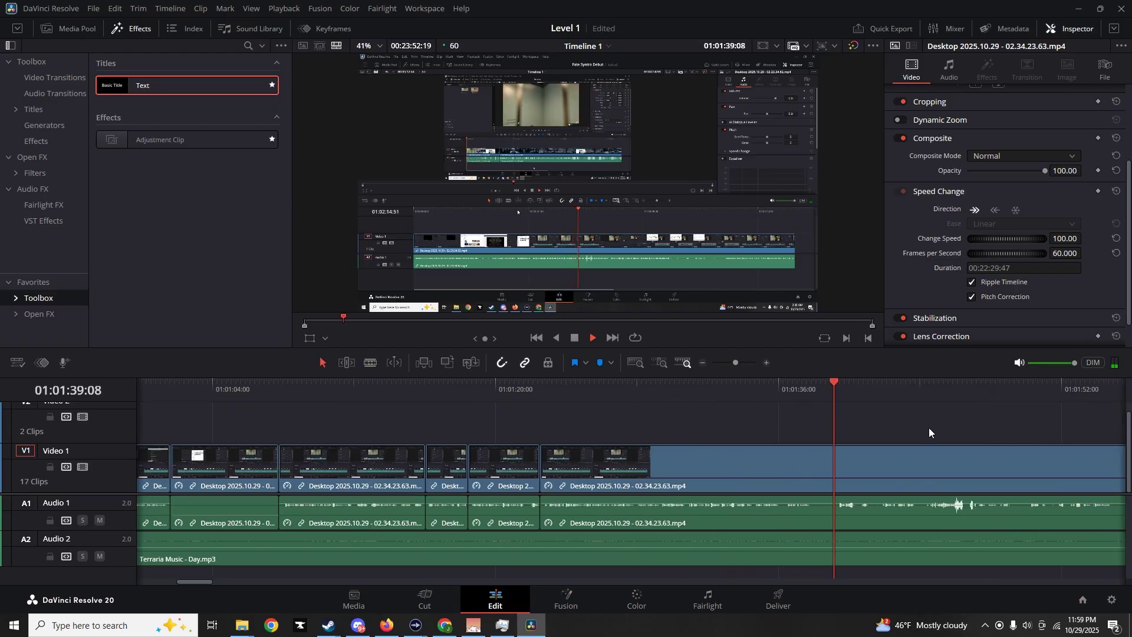
{"action": "key", "text": "b"}
{"action": "left_click", "coordinate": [812, 459]}
{"action": "left_click", "coordinate": [834, 466]}
{"action": "key", "text": "a"}
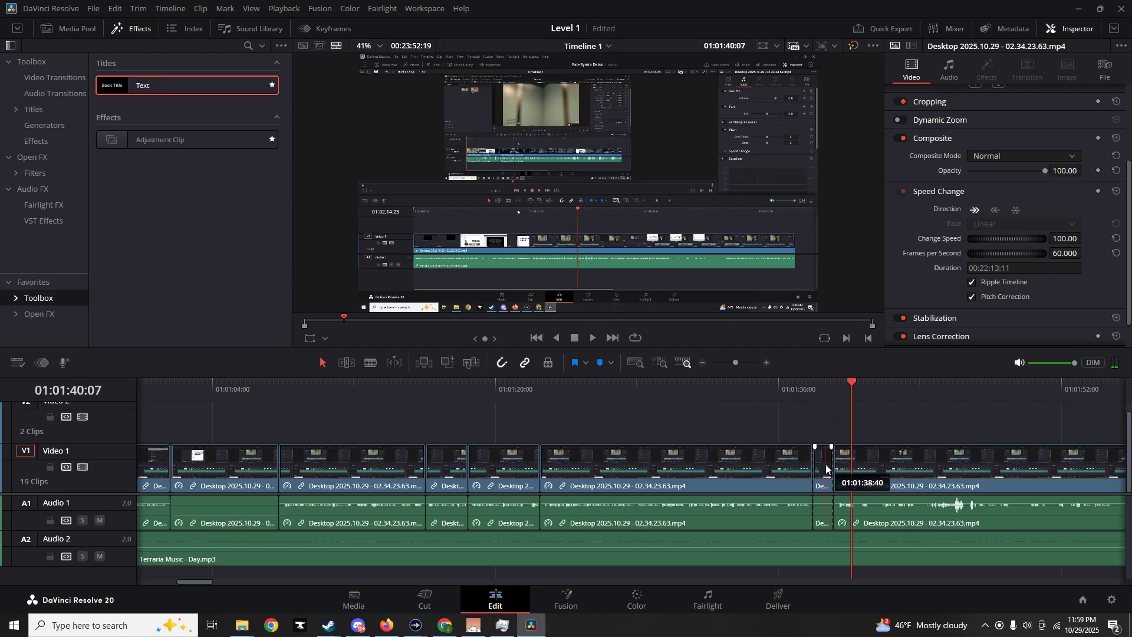
{"action": "left_click", "coordinate": [822, 461]}
{"action": "key", "text": "Delete"}
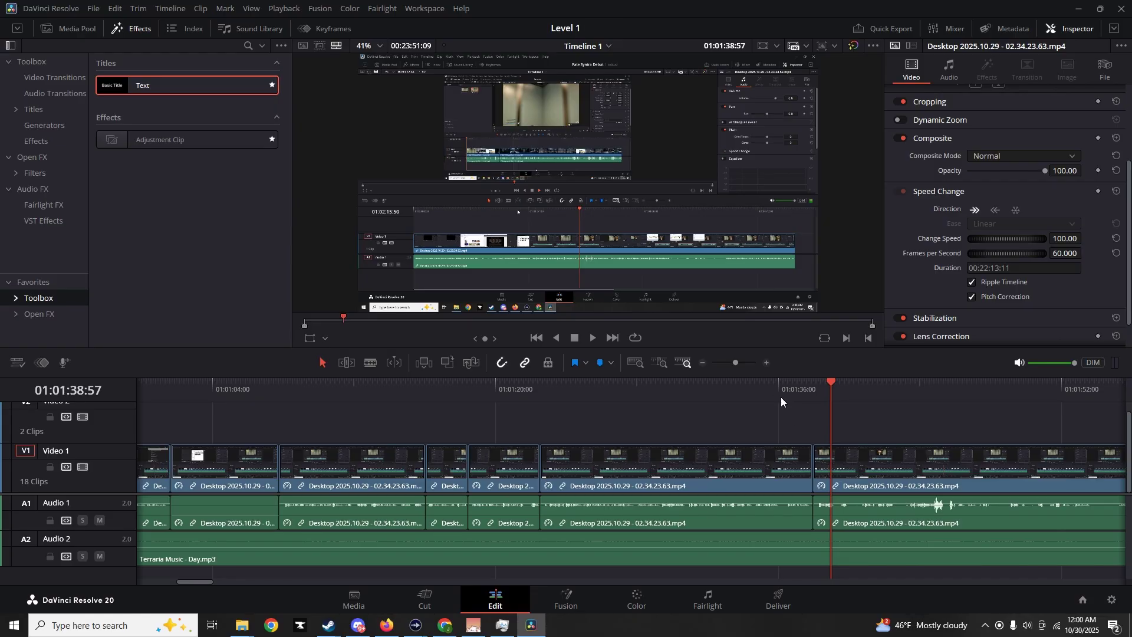
Play on, isolate the section starting at about 01:01:43 with two splits, and set its speed to 359%
{"action": "key", "text": "space"}
{"action": "key", "text": "ctrl+b"}
{"action": "key", "text": "ctrl+b"}
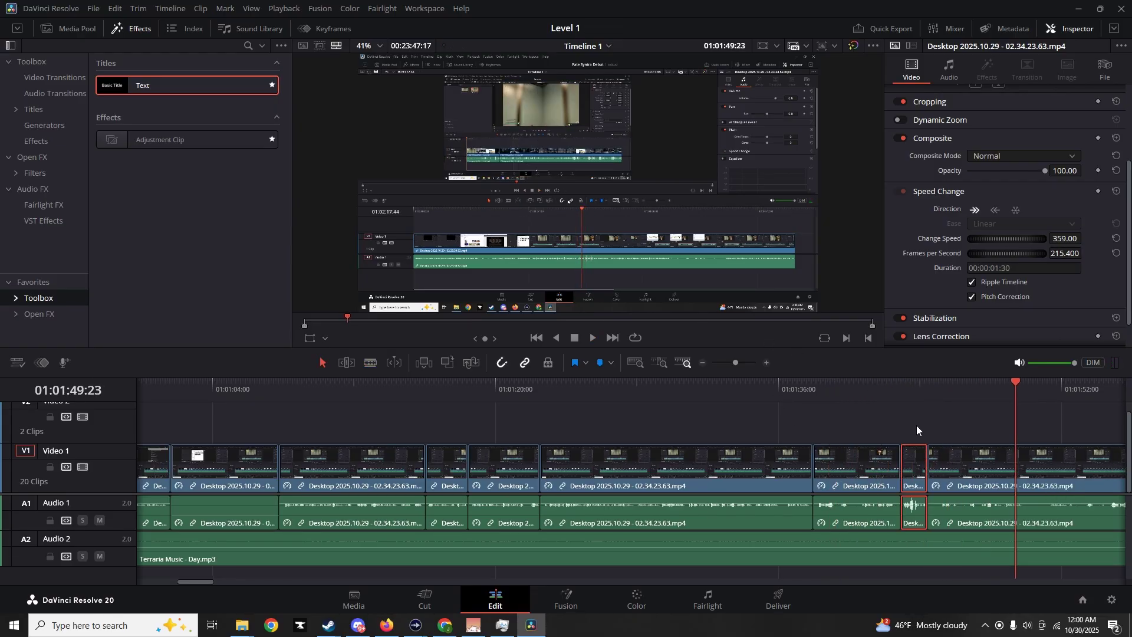
{"action": "left_click", "coordinate": [916, 461]}
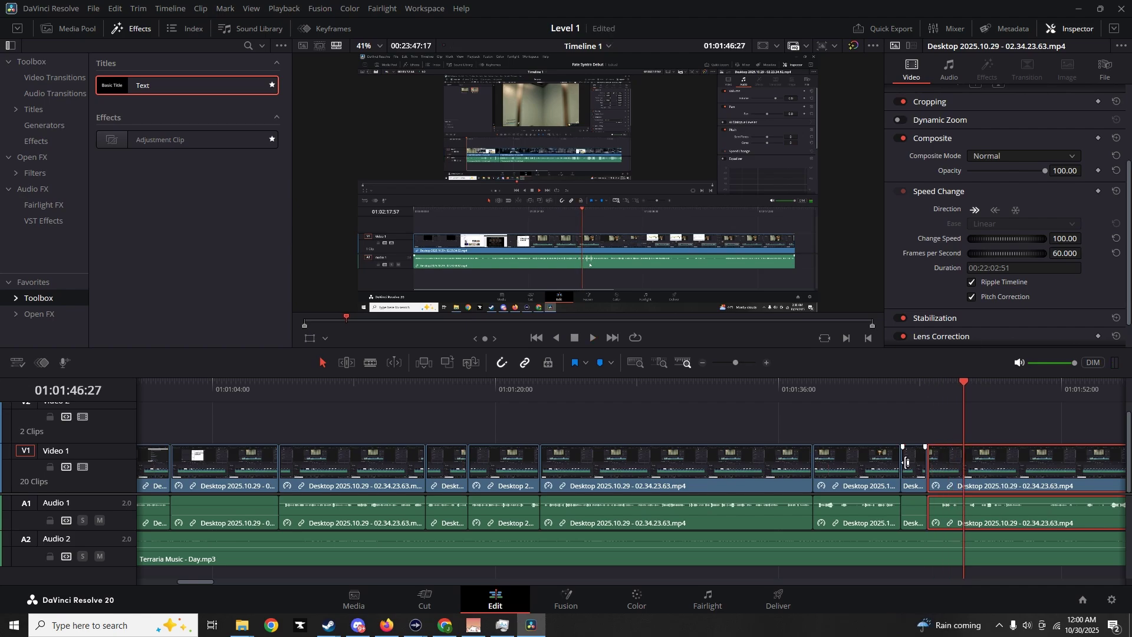
Split the clip after the sped-up piece at about 01:01:45 and 01:01:48, and save the project
{"action": "key", "text": "ctrl+b"}
{"action": "key", "text": "space"}
{"action": "key", "text": "ctrl+b"}
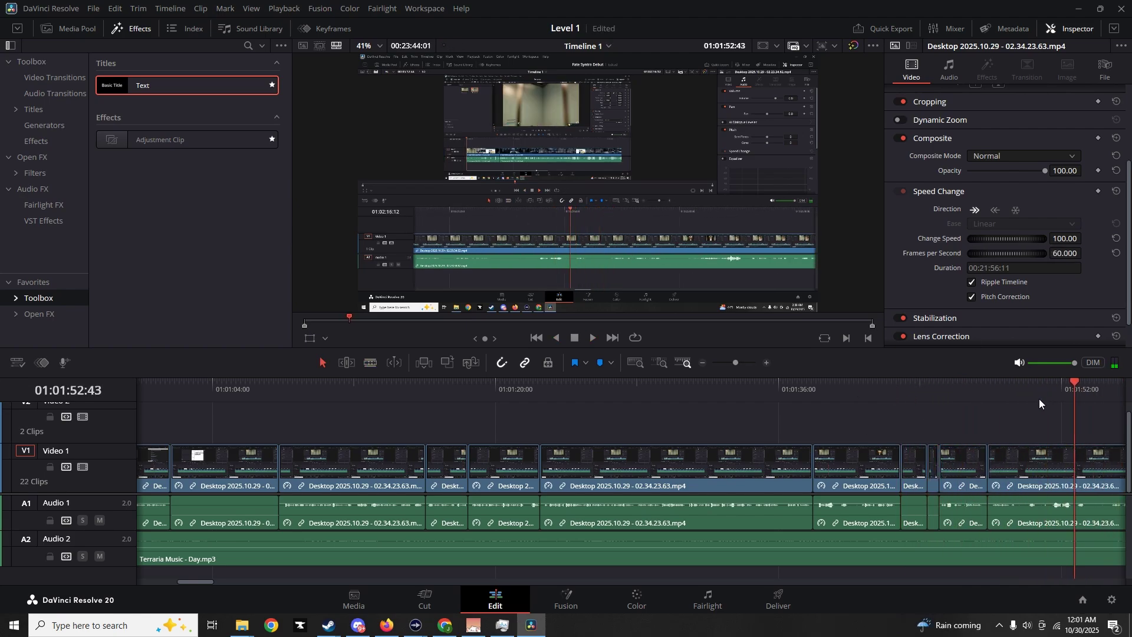
{"action": "key", "text": "ctrl+s"}
Play forward from about 01:01:48 and split the long clip at about 01:01:58
{"action": "left_click", "coordinate": [990, 395]}
{"action": "key", "text": "space"}
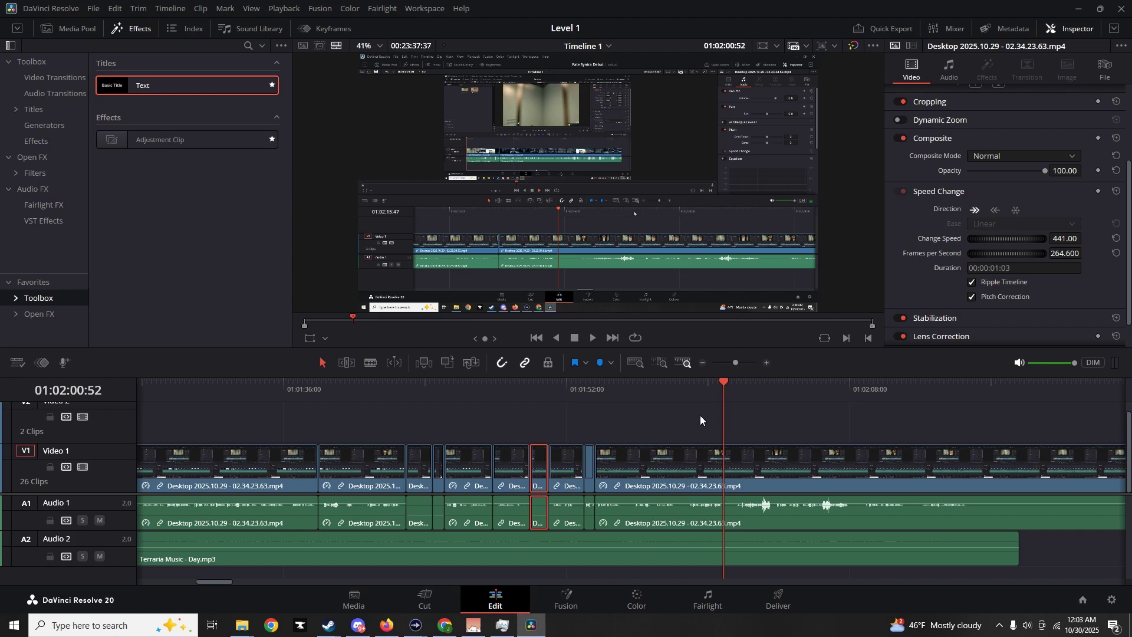
{"action": "key", "text": "b"}
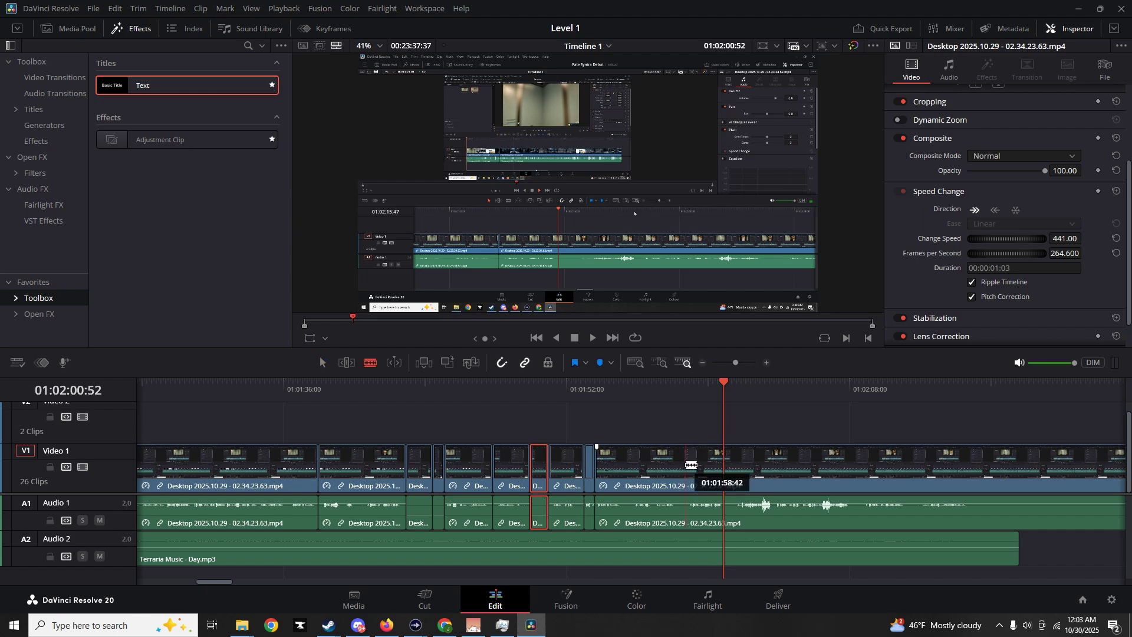
{"action": "left_click", "coordinate": [683, 462]}
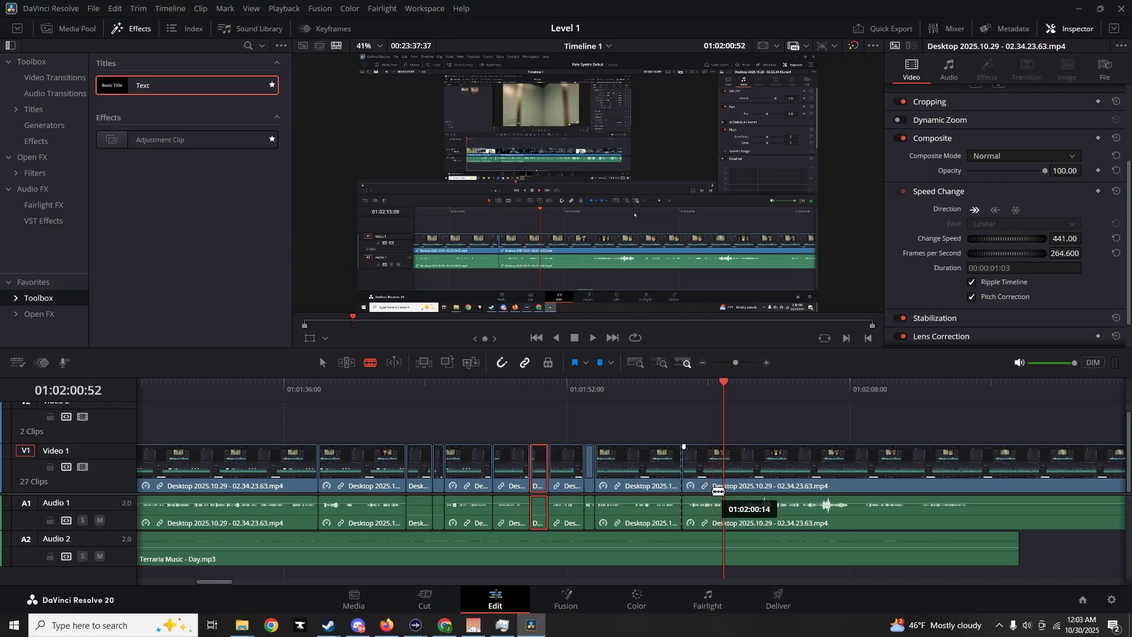
Replay the section around the new split and add a Text title on Video 2 from about 01:01:58 to 01:02:01
{"action": "key", "text": "space"}
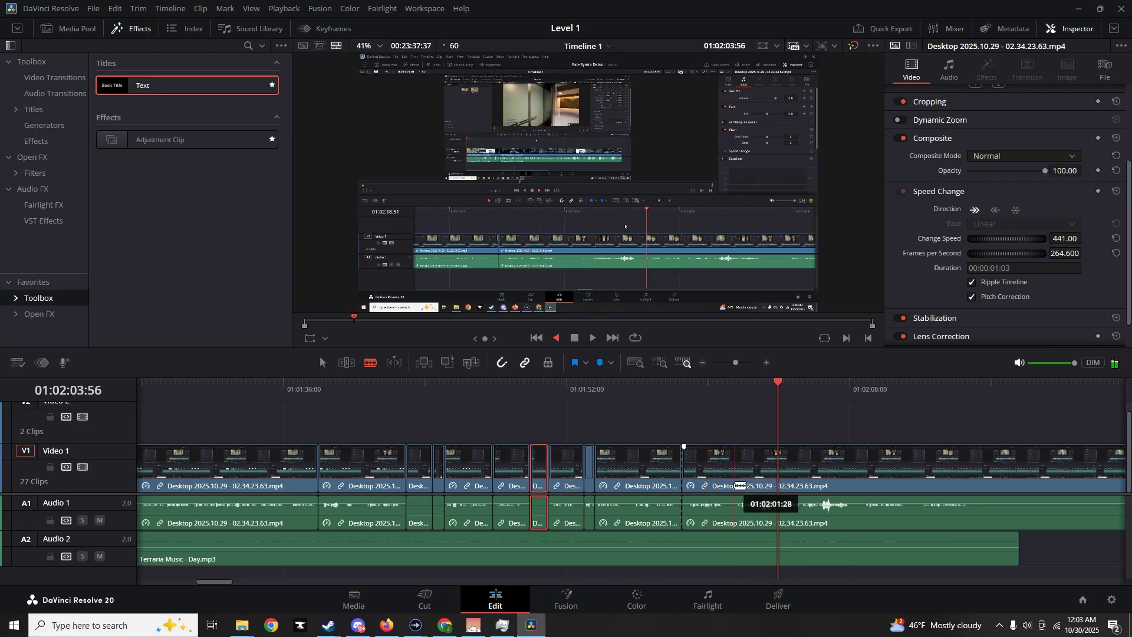
{"action": "key", "text": "a"}
{"action": "left_click", "coordinate": [661, 387]}
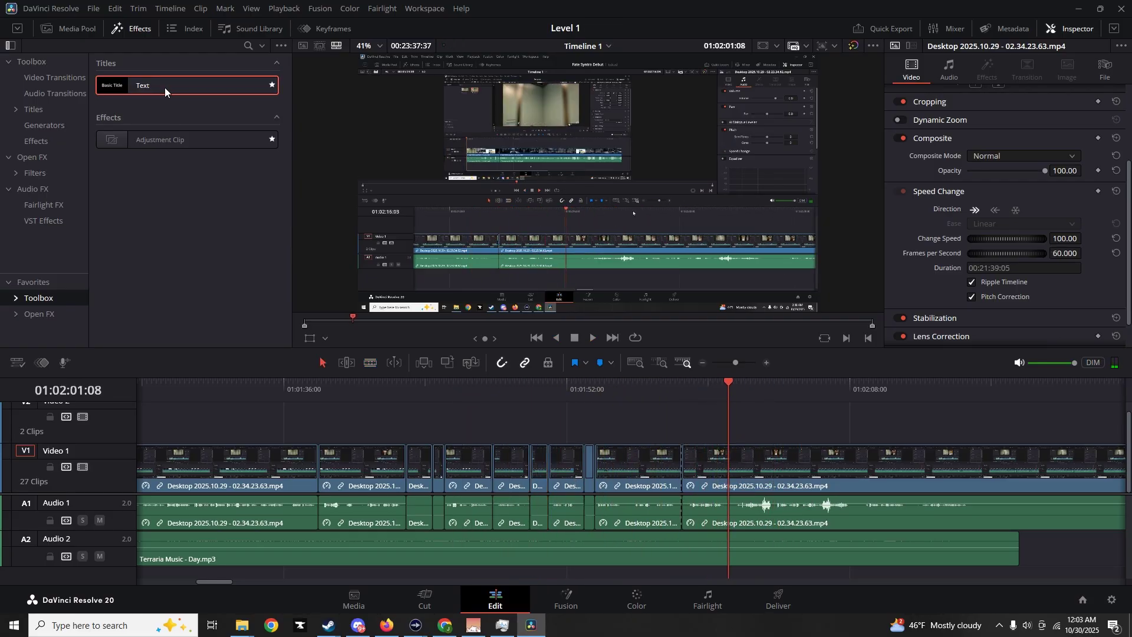
{"action": "left_click_drag", "start_coordinate": [164, 87], "coordinate": [729, 426]}
{"action": "left_click", "coordinate": [705, 422]}
Replace the title's default wording with: you can hit play with "L"
{"action": "left_click", "coordinate": [970, 148]}
{"action": "key", "text": "BackSpace"}
{"action": "key", "text": "BackSpace"}
{"action": "key", "text": "BackSpace"}
{"action": "key", "text": "BackSpace"}
{"action": "key", "text": "BackSpace"}
{"action": "key", "text": "BackSpace"}
{"action": "key", "text": "BackSpace"}
{"action": "key", "text": "BackSpace"}
{"action": "key", "text": "BackSpace"}
{"action": "key", "text": "BackSpace"}
{"action": "key", "text": "BackSpace"}
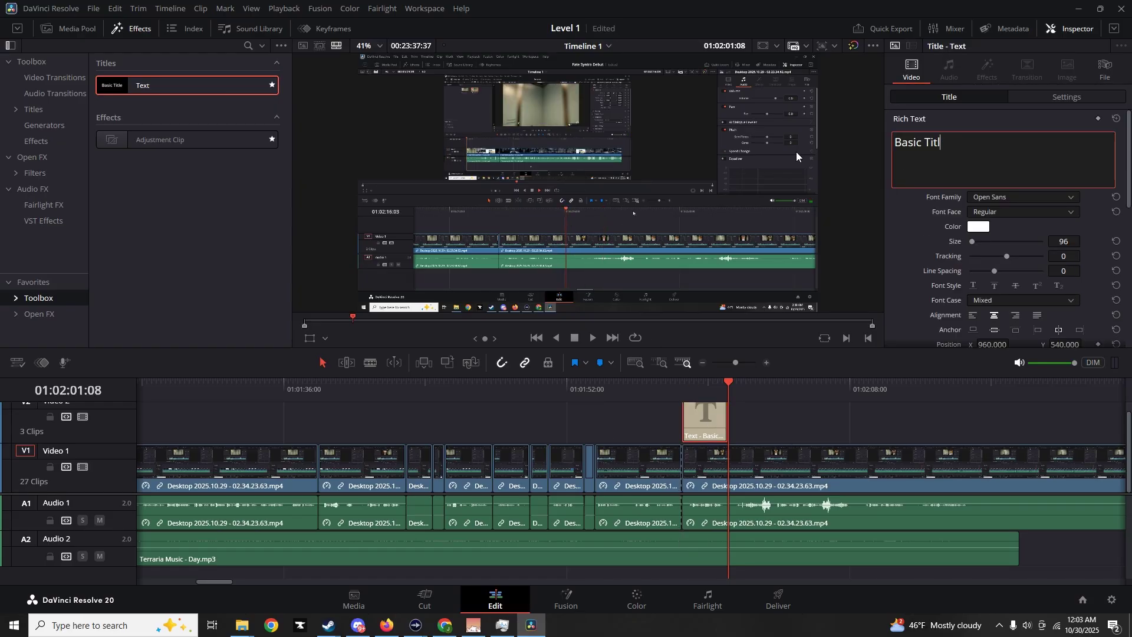
{"action": "type", "text": "you can hit play with \"L"}
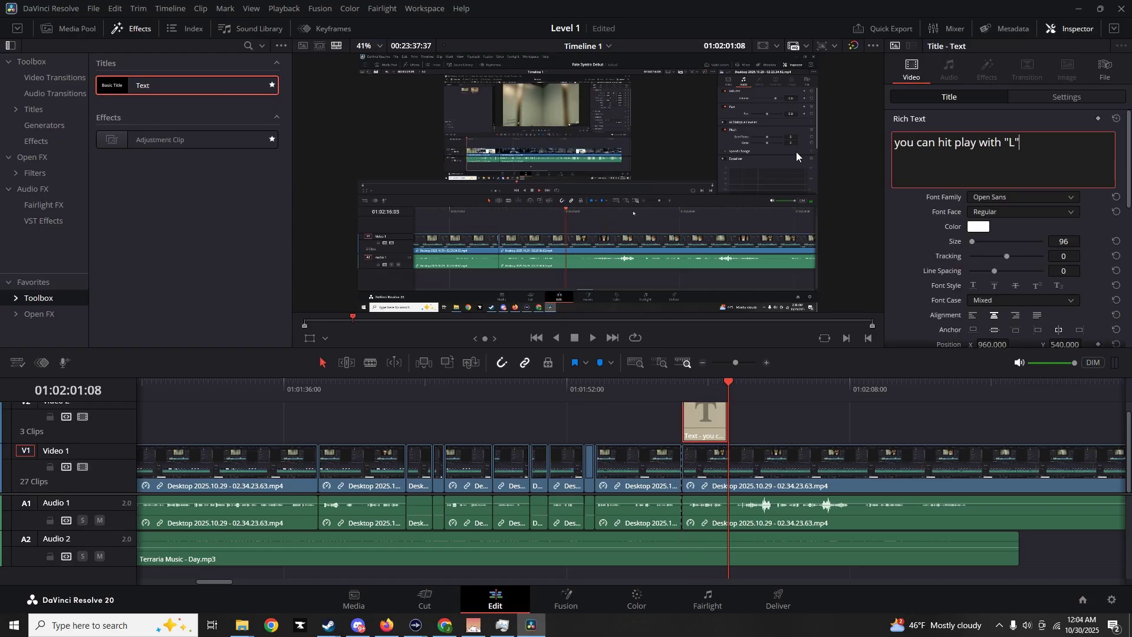
Show the title in the viewer at about 01:01:59, set its font face to Bold, and save the project
{"action": "left_click", "coordinate": [702, 382]}
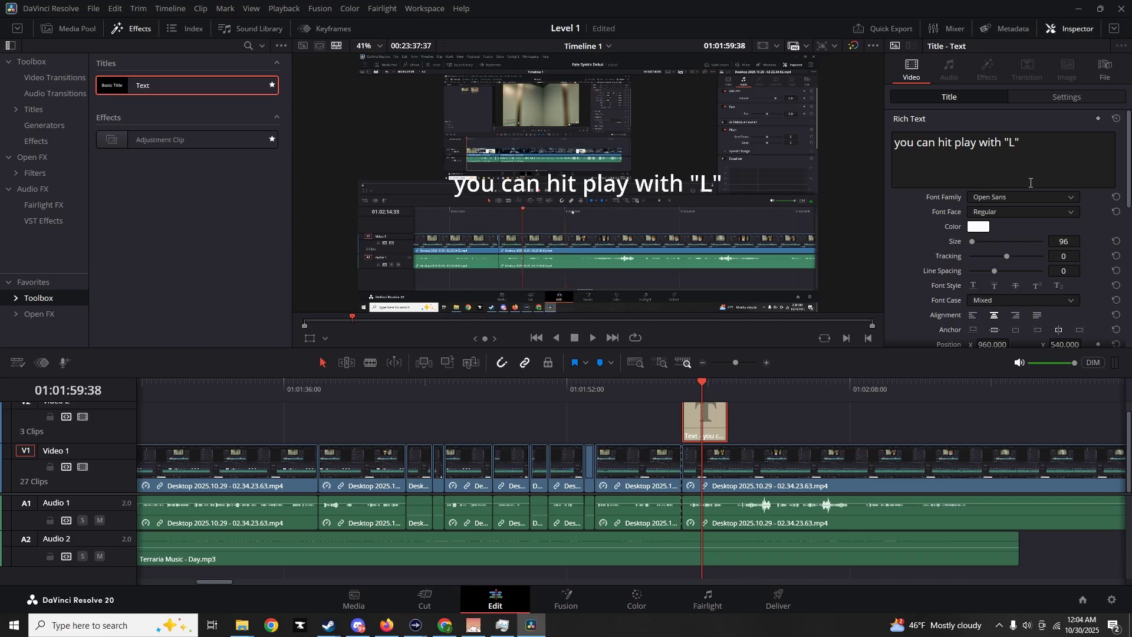
{"action": "left_click", "coordinate": [1003, 212]}
{"action": "left_click", "coordinate": [997, 253]}
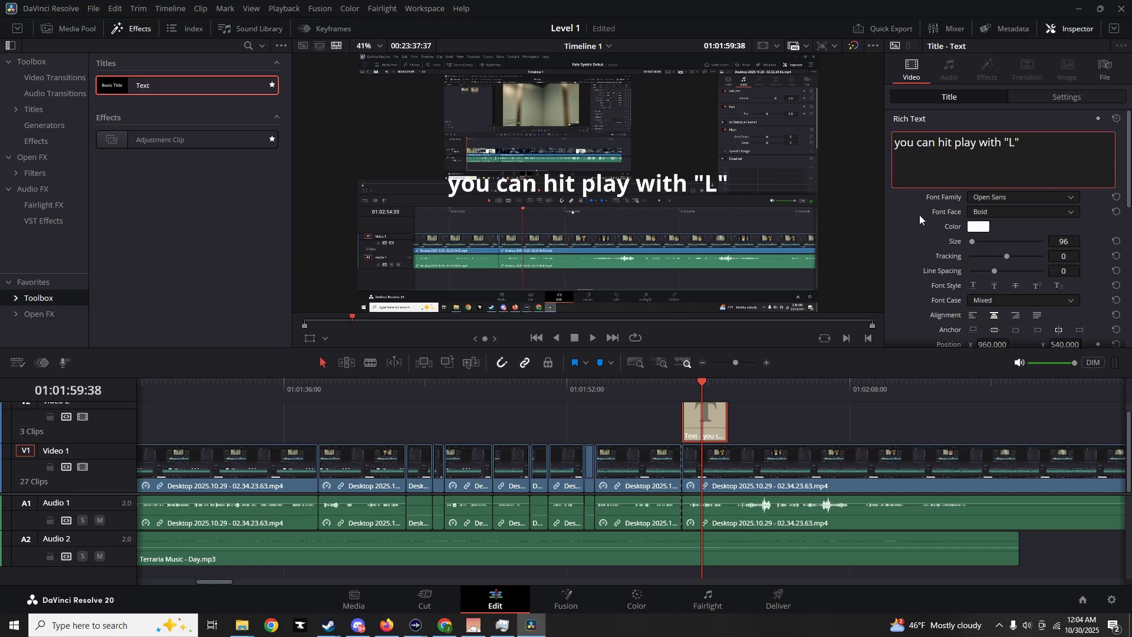
{"action": "key", "text": "ctrl+s"}
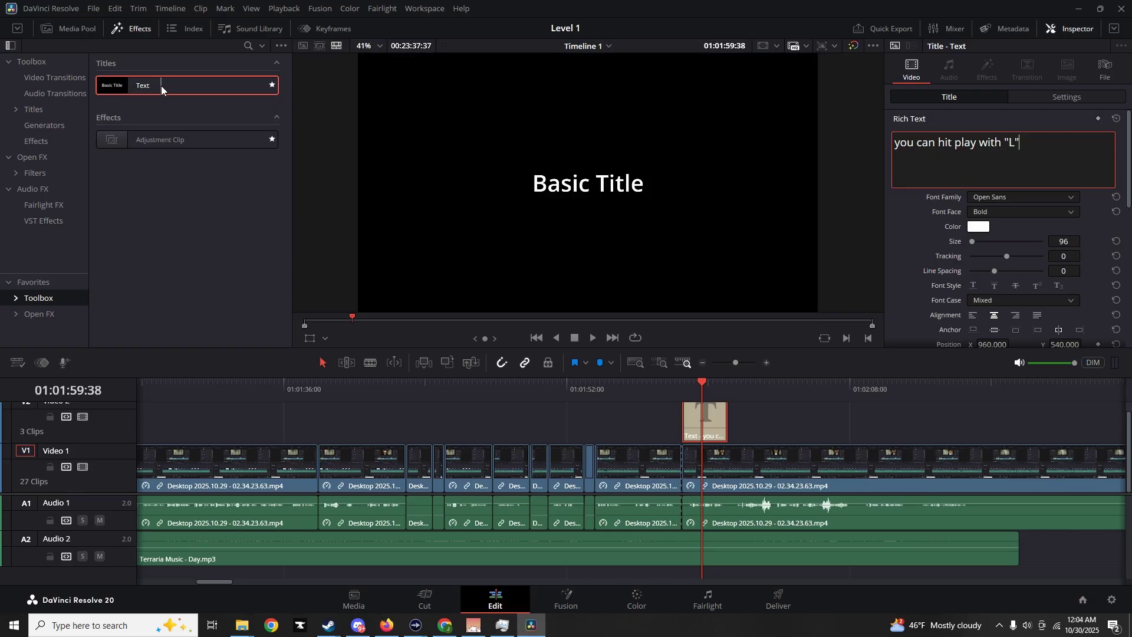
{"action": "right_click", "coordinate": [144, 84]}
{"action": "left_click", "coordinate": [112, 252]}
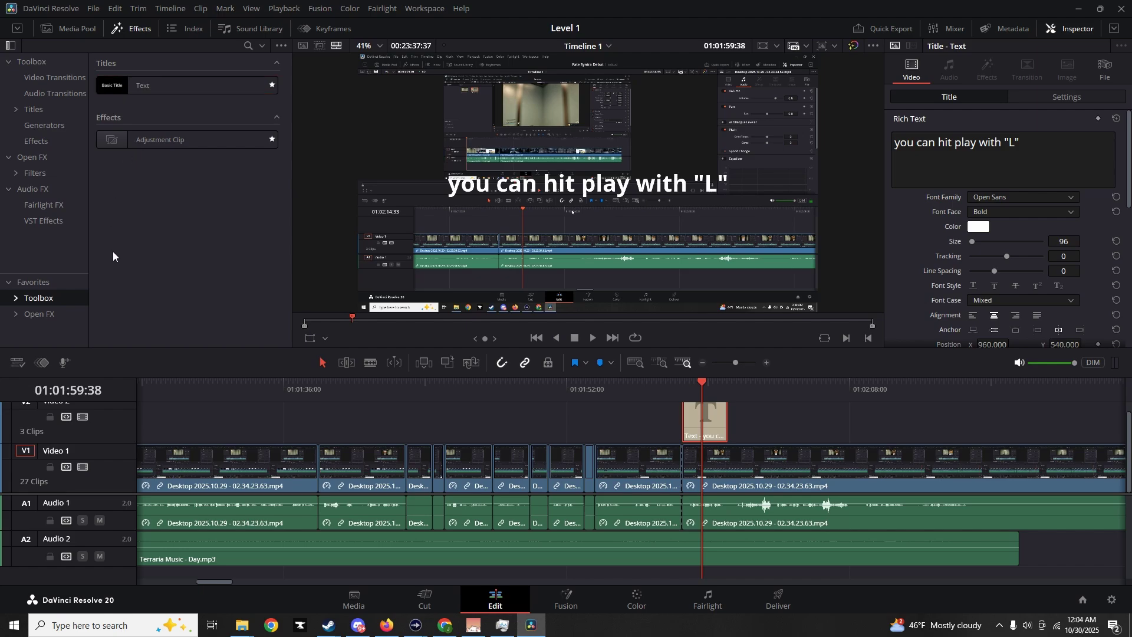
Give the title a black stroke of size 12 applied to the outside only
{"action": "scroll", "coordinate": [923, 233], "scroll_direction": "down", "scroll_amount": 3}
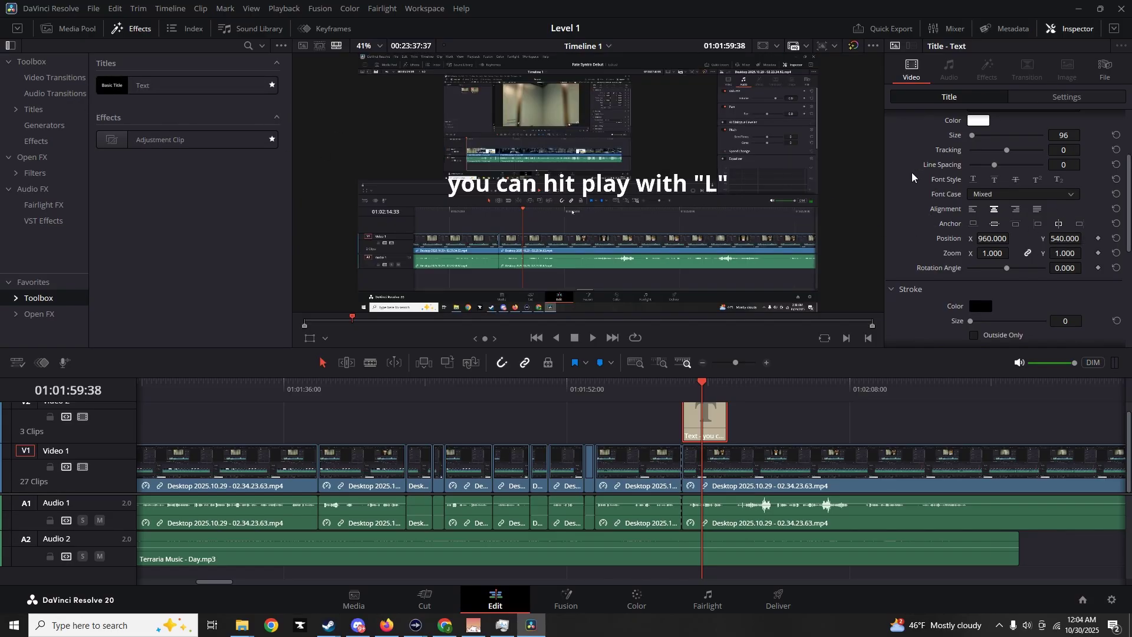
{"action": "scroll", "coordinate": [911, 188], "scroll_direction": "down", "scroll_amount": 4}
{"action": "left_click_drag", "start_coordinate": [968, 179], "coordinate": [1013, 179]}
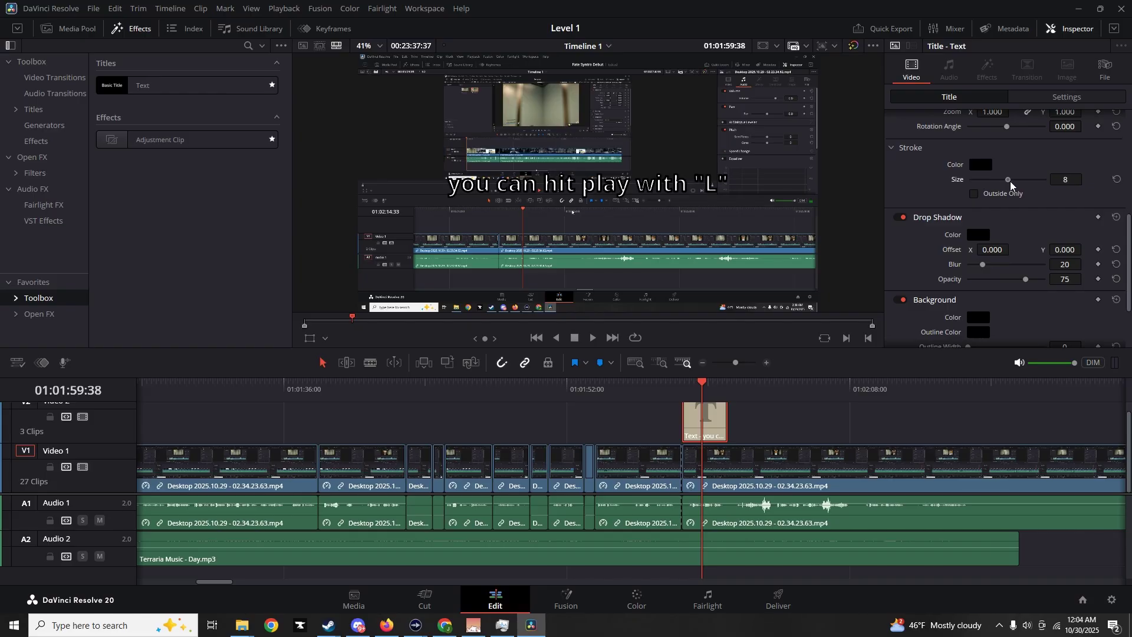
{"action": "left_click", "coordinate": [974, 193]}
{"action": "left_click", "coordinate": [1025, 180]}
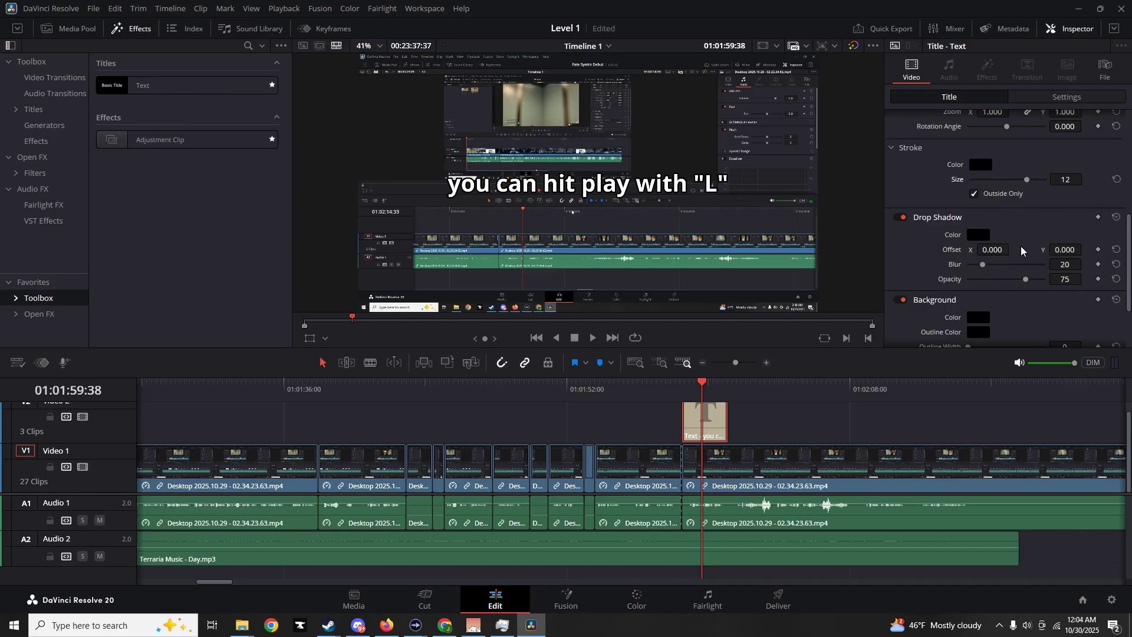
Set the title's drop shadow offset to X 6 and Y -7, with blur 13 and opacity 100
{"action": "left_click_drag", "start_coordinate": [993, 249], "coordinate": [1085, 276]}
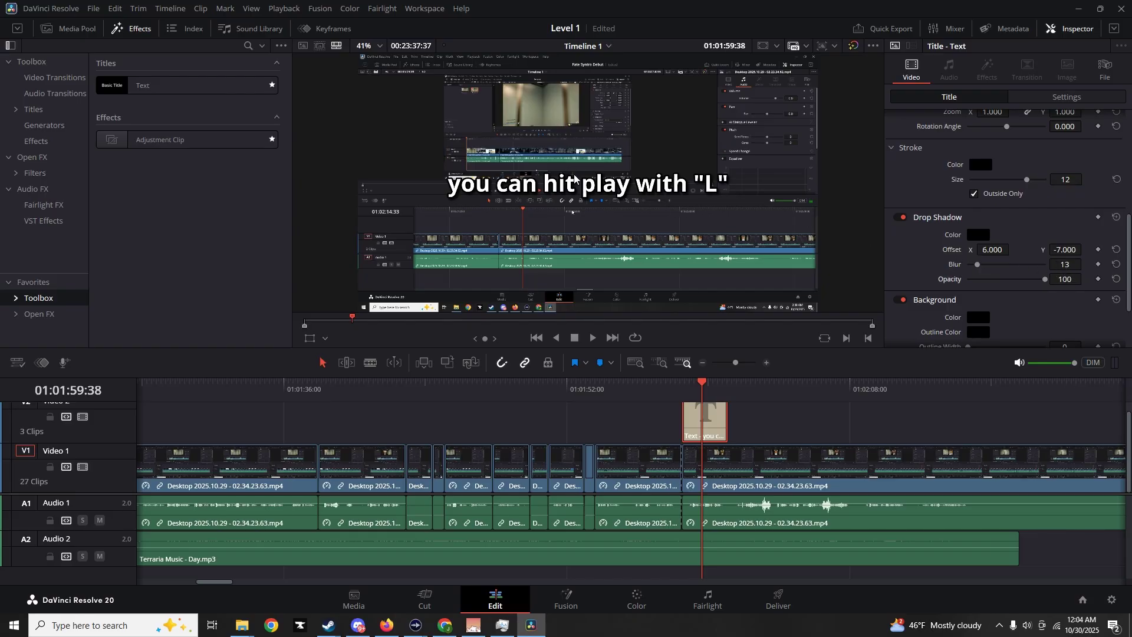
Lower the title toward the bottom of the frame and set its background to width 0.687, height 0.183 and opacity 62
{"action": "left_click_drag", "start_coordinate": [576, 184], "coordinate": [575, 268]}
{"action": "scroll", "coordinate": [943, 280], "scroll_direction": "down", "scroll_amount": 3}
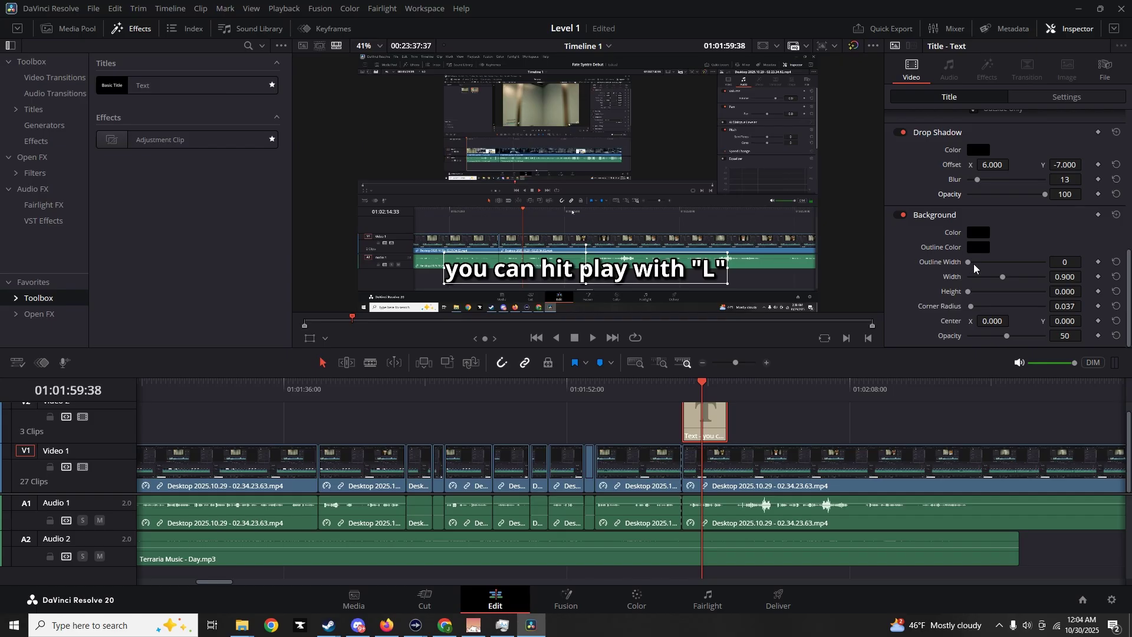
{"action": "left_click_drag", "start_coordinate": [968, 292], "coordinate": [976, 295]}
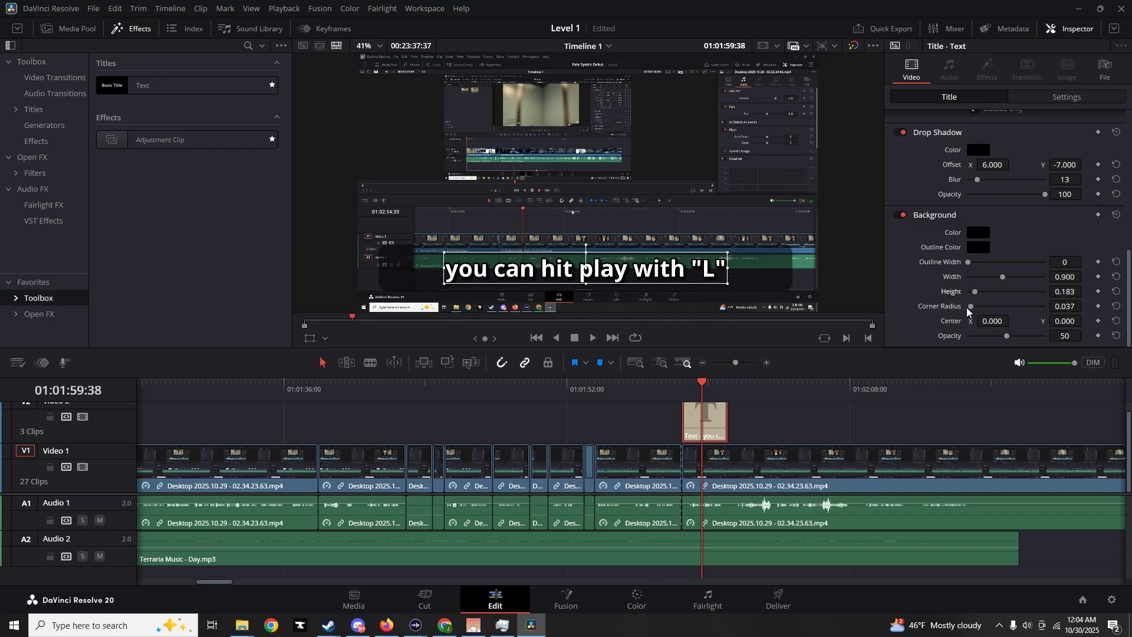
{"action": "left_click_drag", "start_coordinate": [1006, 336], "coordinate": [1016, 337]}
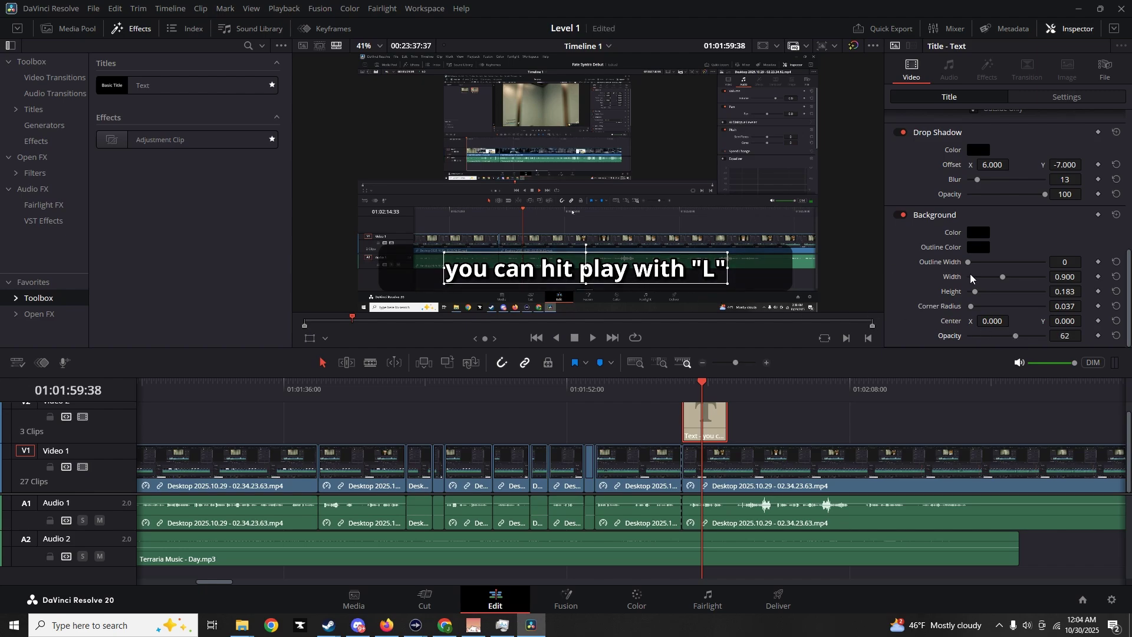
{"action": "left_click_drag", "start_coordinate": [1003, 277], "coordinate": [995, 280]}
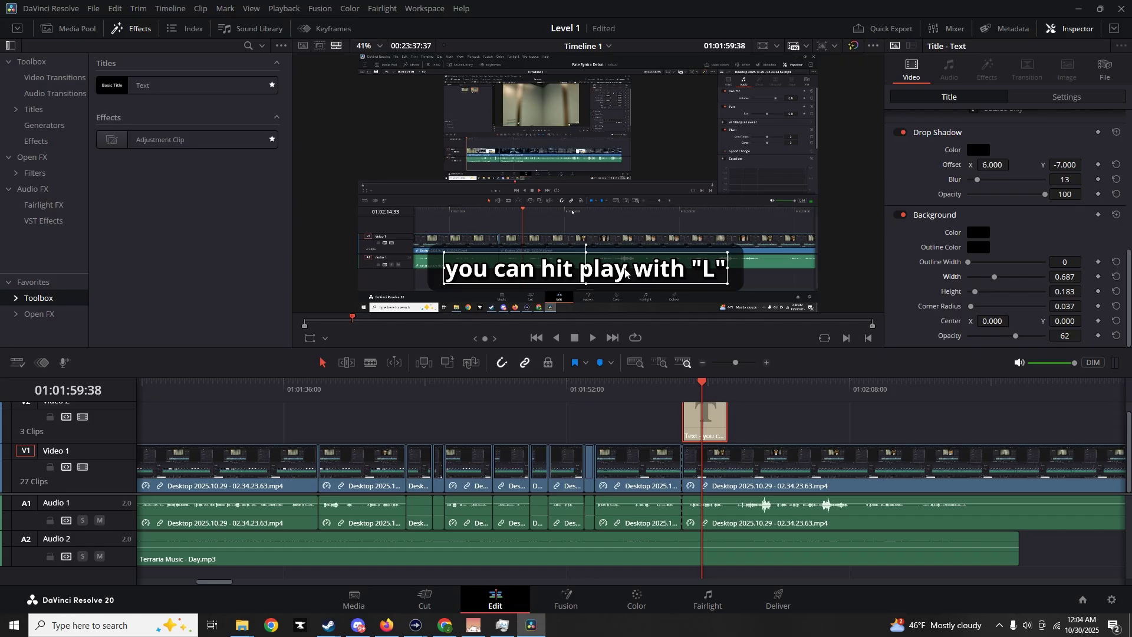
{"action": "left_click_drag", "start_coordinate": [626, 273], "coordinate": [625, 287]}
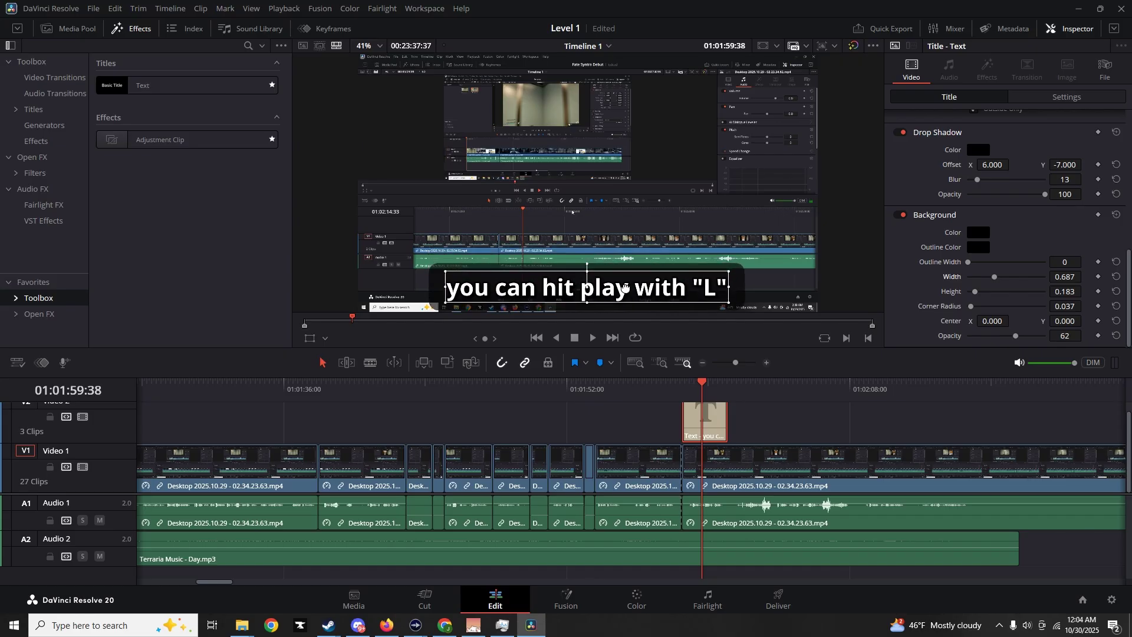
Adjust the title clip's end to about 01:02:01:04, checking its timing by playback
{"action": "left_click_drag", "start_coordinate": [726, 420], "coordinate": [717, 420]}
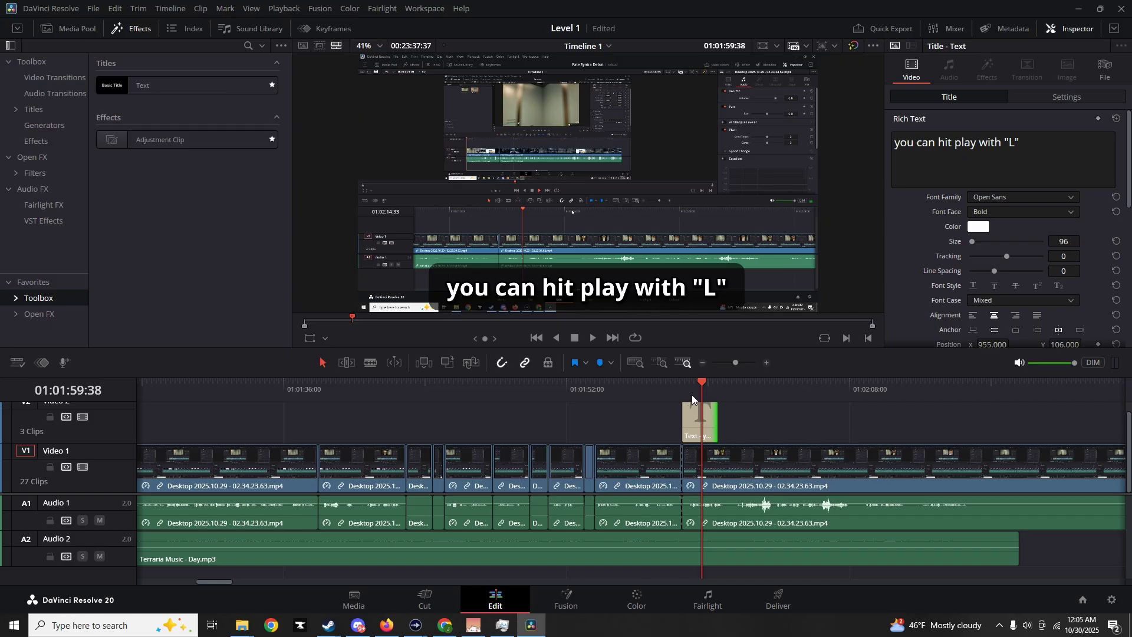
{"action": "left_click", "coordinate": [678, 381]}
{"action": "key", "text": "l"}
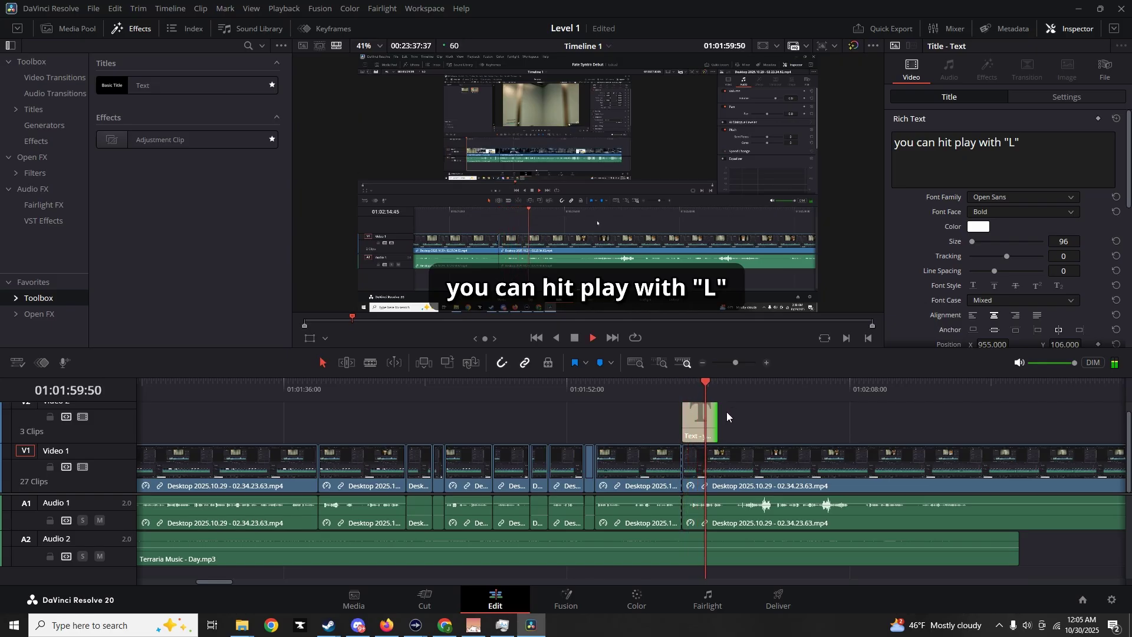
{"action": "key", "text": "k"}
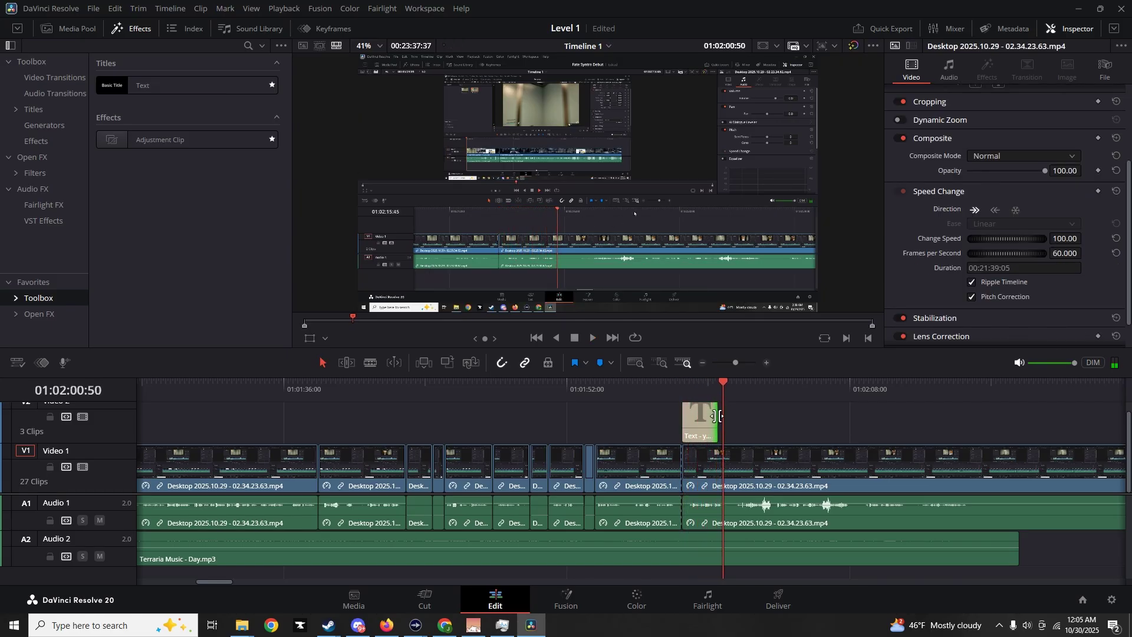
{"action": "left_click_drag", "start_coordinate": [719, 416], "coordinate": [734, 421]}
{"action": "key", "text": "l"}
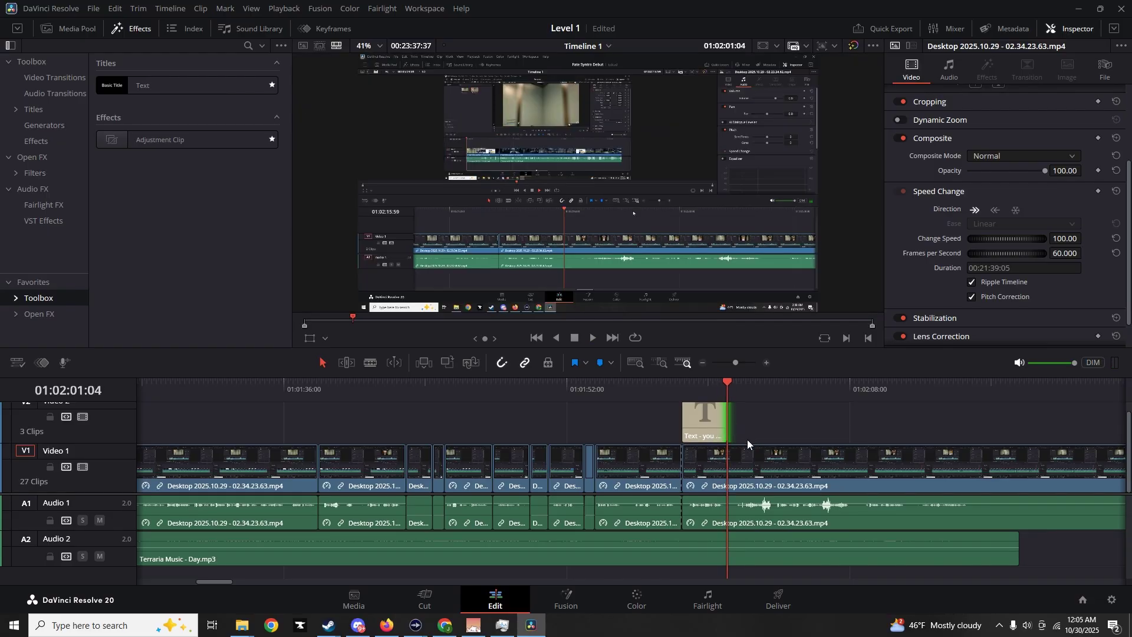
Split the main video clip where the title ends and again at about 01:02:01:54
{"action": "key", "text": "b"}
{"action": "left_click", "coordinate": [747, 466]}
{"action": "key", "text": "l"}
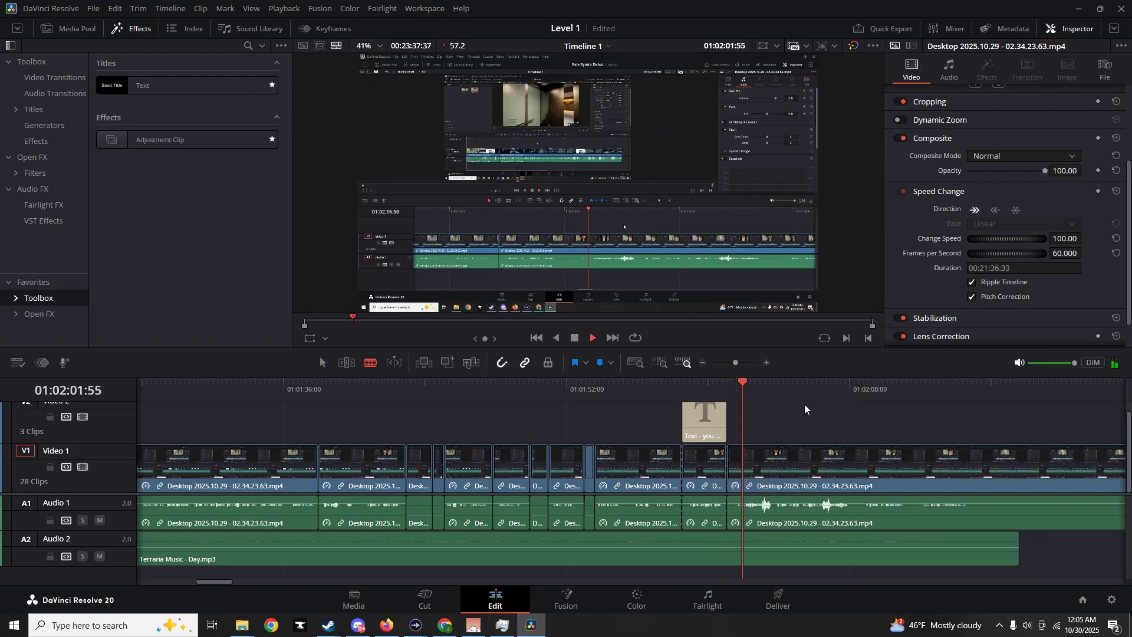
{"action": "key", "text": "ctrl+b"}
{"action": "key", "text": "k"}
{"action": "key", "text": "a"}
Paste a copy of the title on Video 2, starting at about 01:02:01:54
{"action": "left_click", "coordinate": [716, 409]}
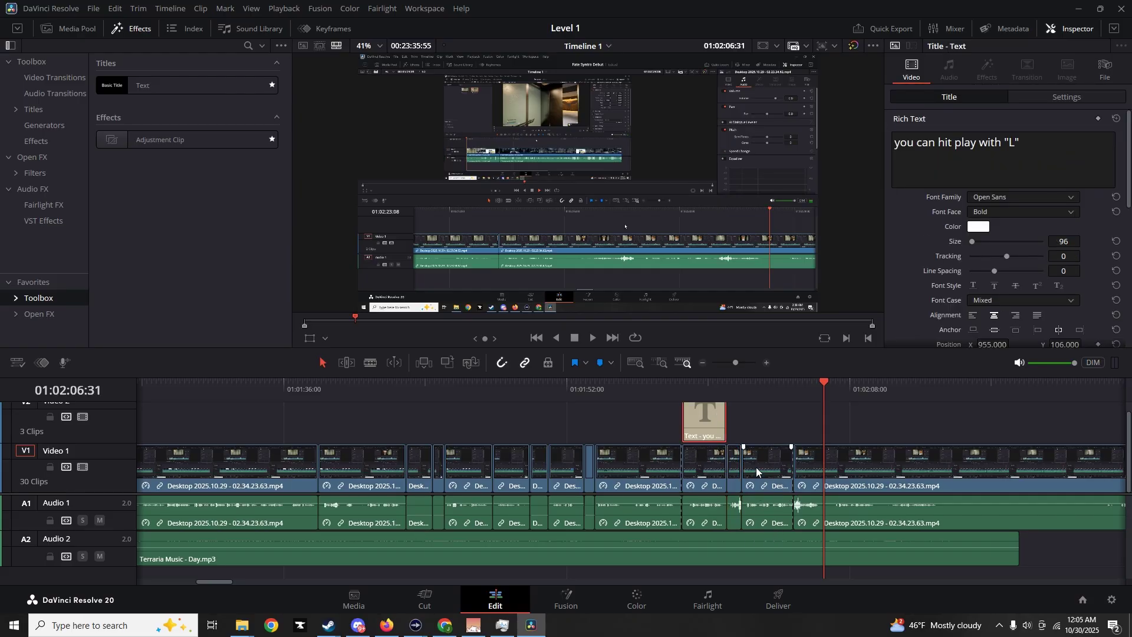
{"action": "left_click", "coordinate": [743, 386]}
{"action": "key", "text": "ctrl+v"}
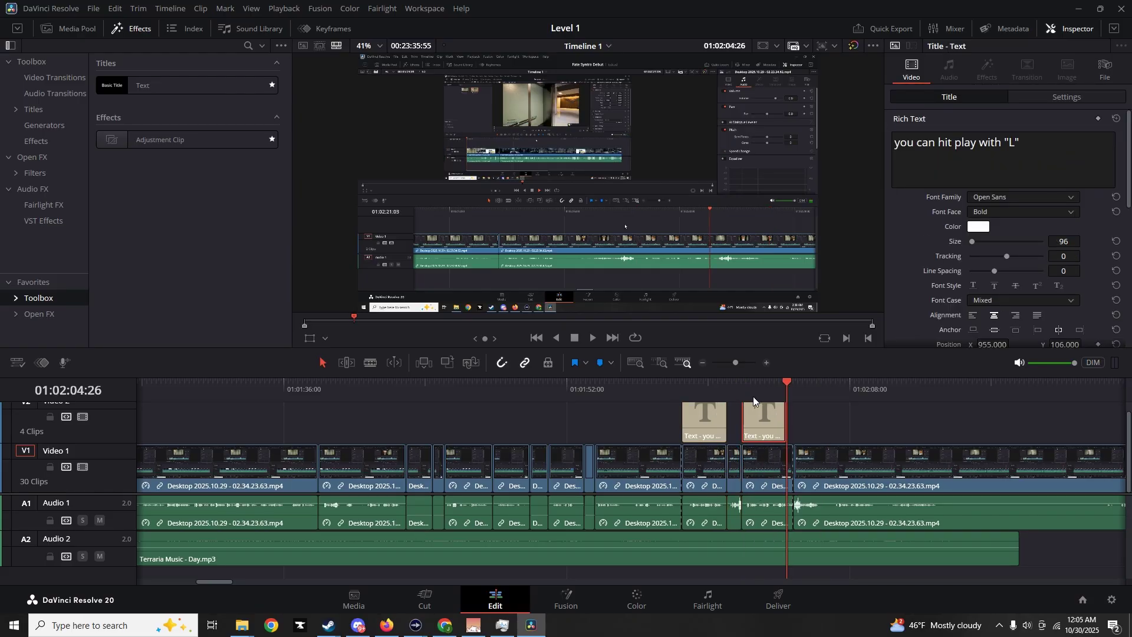
Replace the copied title's wording with: "K" to stop it and "L" to go in reverse
{"action": "left_click_drag", "start_coordinate": [1025, 142], "coordinate": [828, 144]}
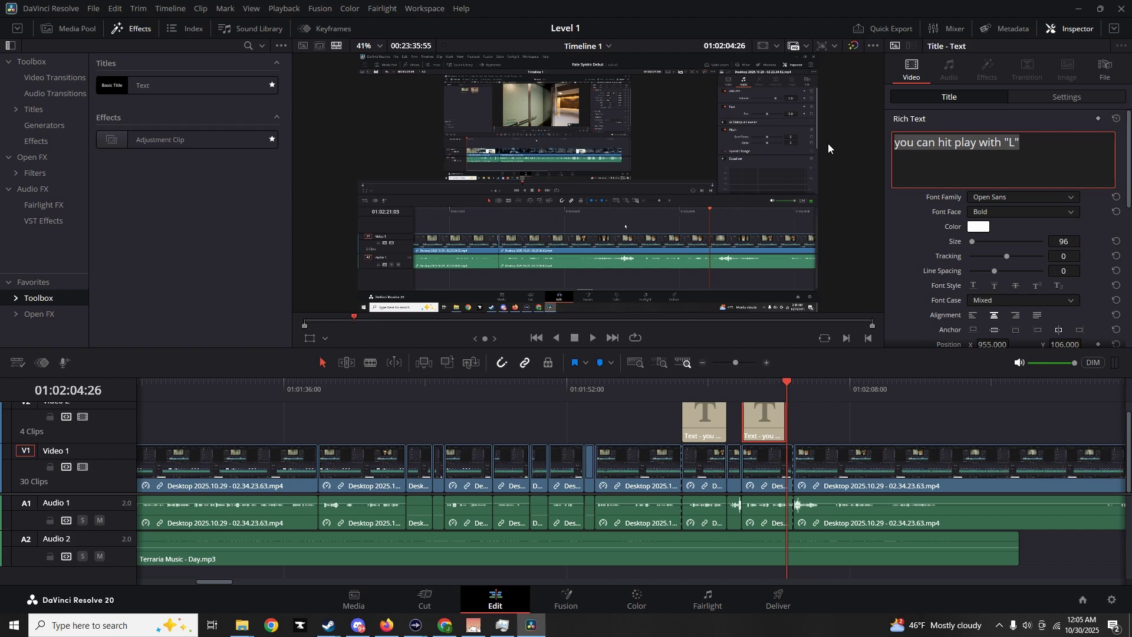
{"action": "type", "text": "\"K"}
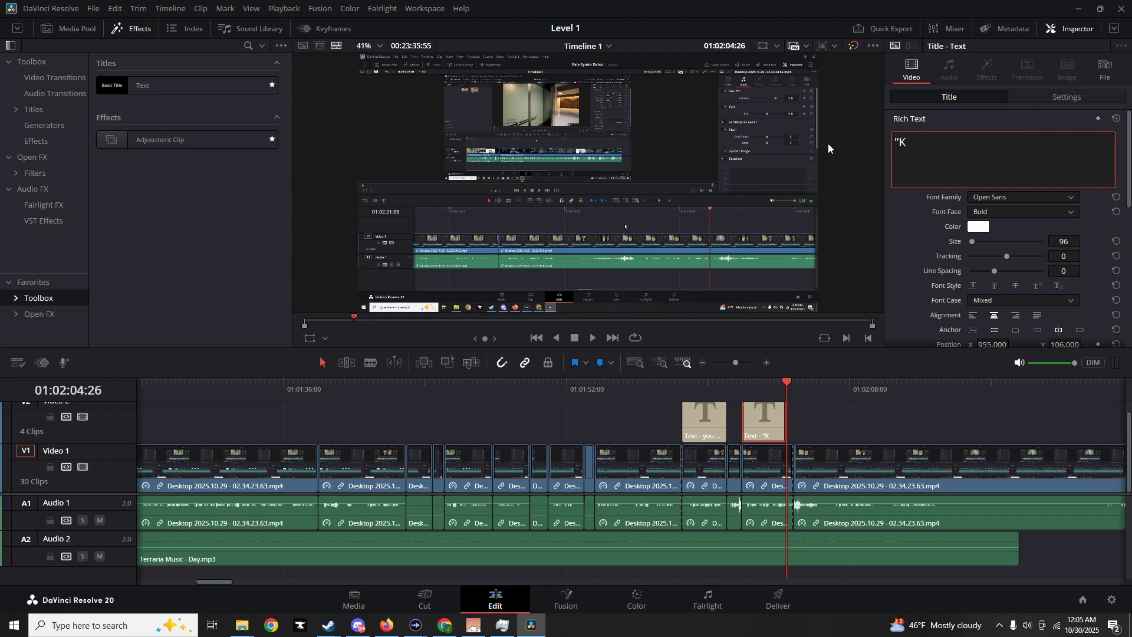
{"action": "type", "text": "\" to stop it and \"L\" to go i"}
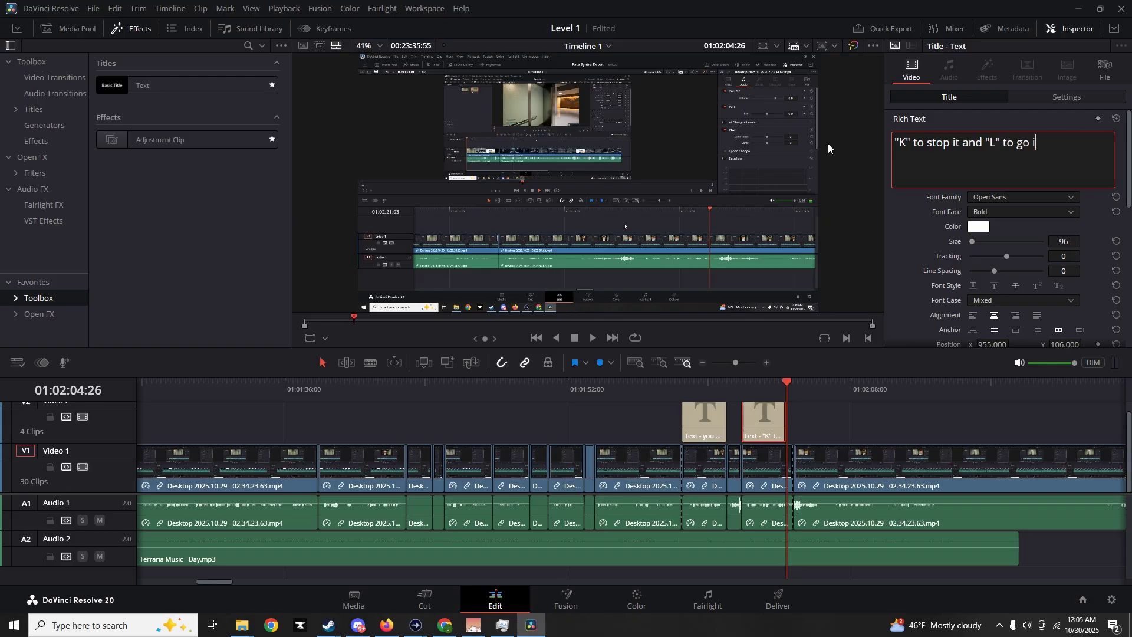
{"action": "type", "text": "n reverse"}
Play through the second title and extend its end to the end of the clip section beneath it
{"action": "left_click", "coordinate": [742, 388]}
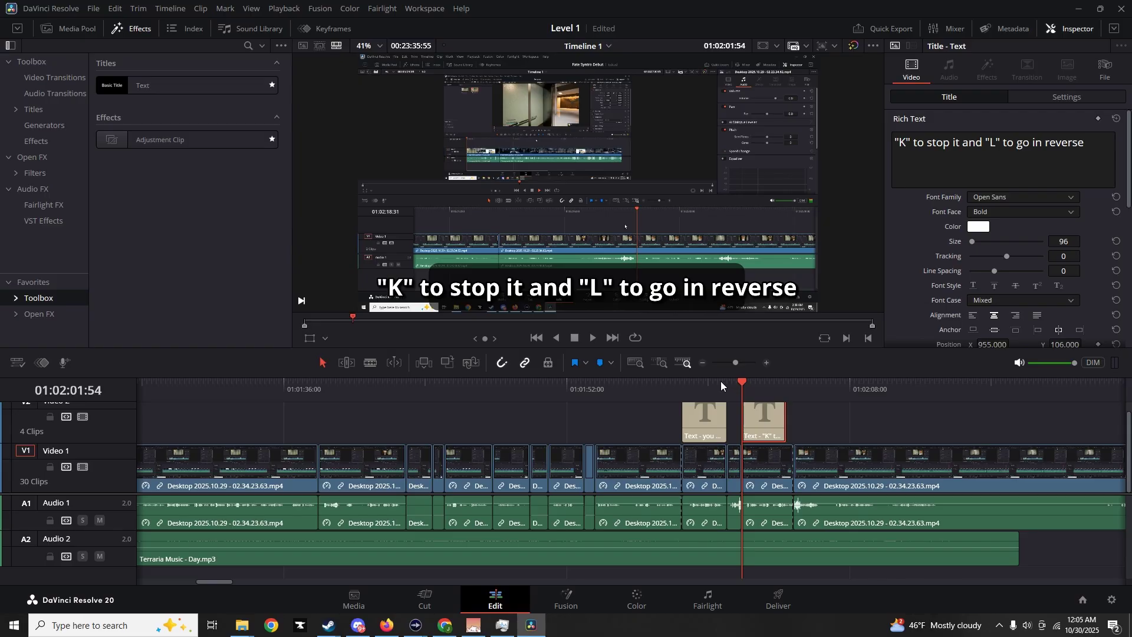
{"action": "key", "text": "space"}
{"action": "key", "text": "space"}
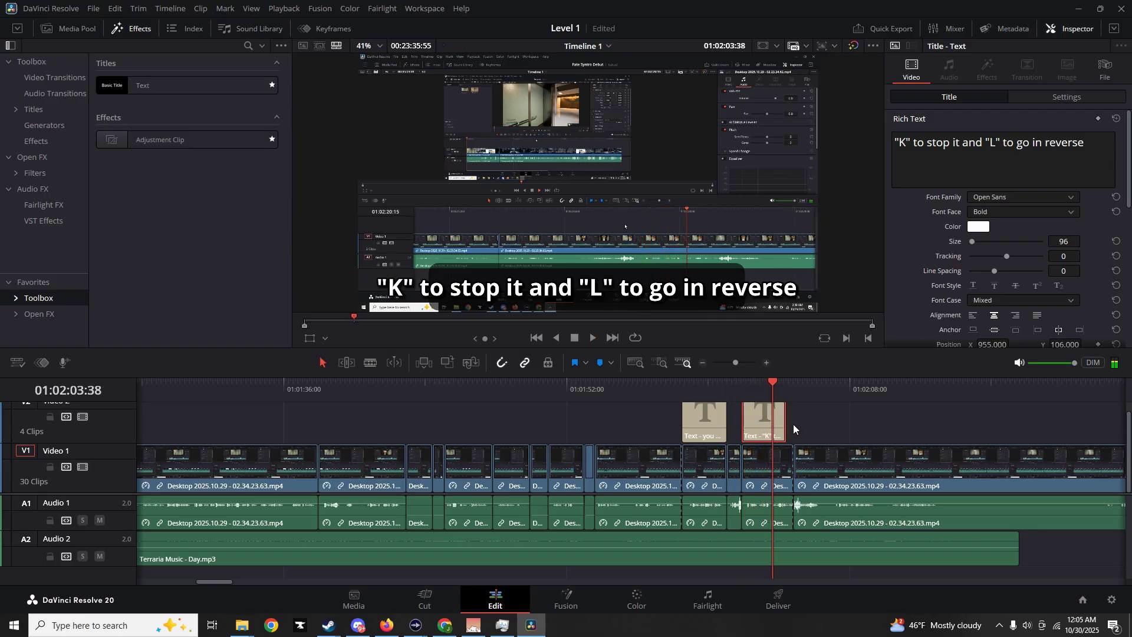
{"action": "left_click_drag", "start_coordinate": [784, 418], "coordinate": [794, 418]}
Split the main clip shortly after the second title and again at about 01:02:11 and 01:02:21
{"action": "key", "text": "space"}
{"action": "left_click", "coordinate": [798, 404]}
{"action": "key", "text": "ctrl+b"}
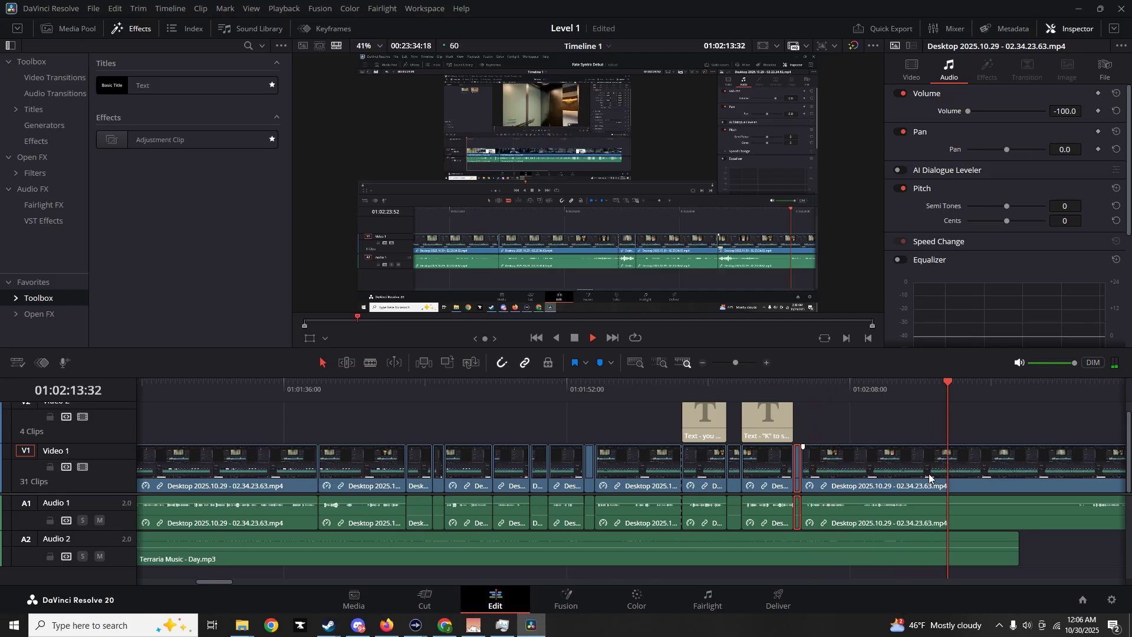
{"action": "key", "text": "b"}
{"action": "left_click", "coordinate": [909, 479]}
{"action": "key", "text": "space"}
{"action": "left_click", "coordinate": [583, 480]}
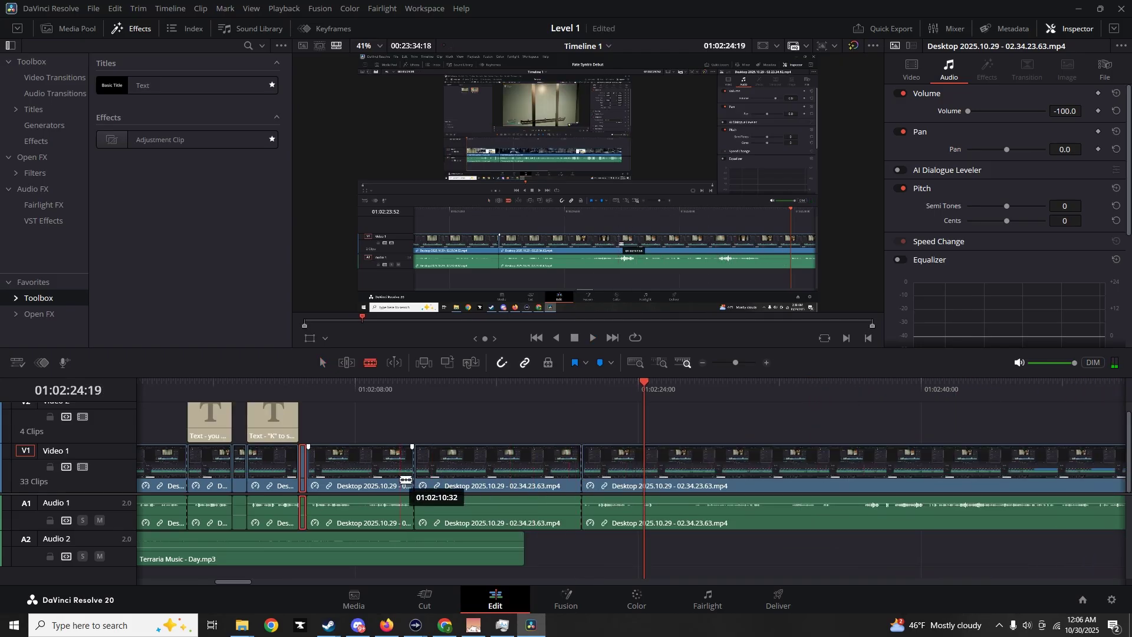
Speed up the clip section between about 01:02:11 and 01:02:21 to 485 percent and save the project
{"action": "key", "text": "a"}
{"action": "left_click", "coordinate": [464, 462]}
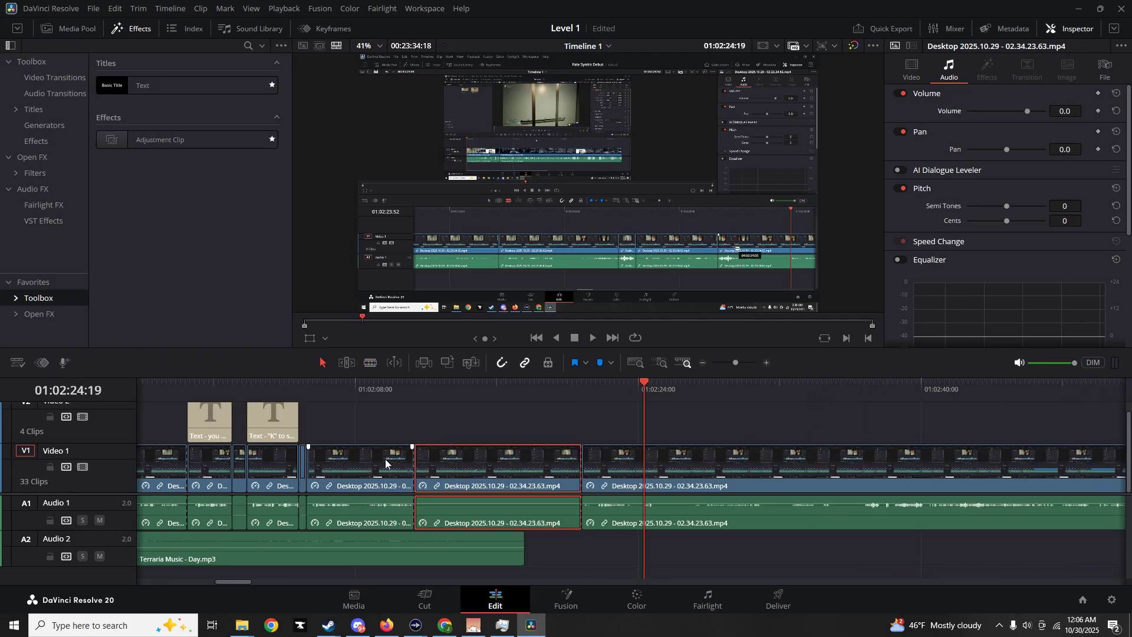
{"action": "key", "text": "ctrl+s"}
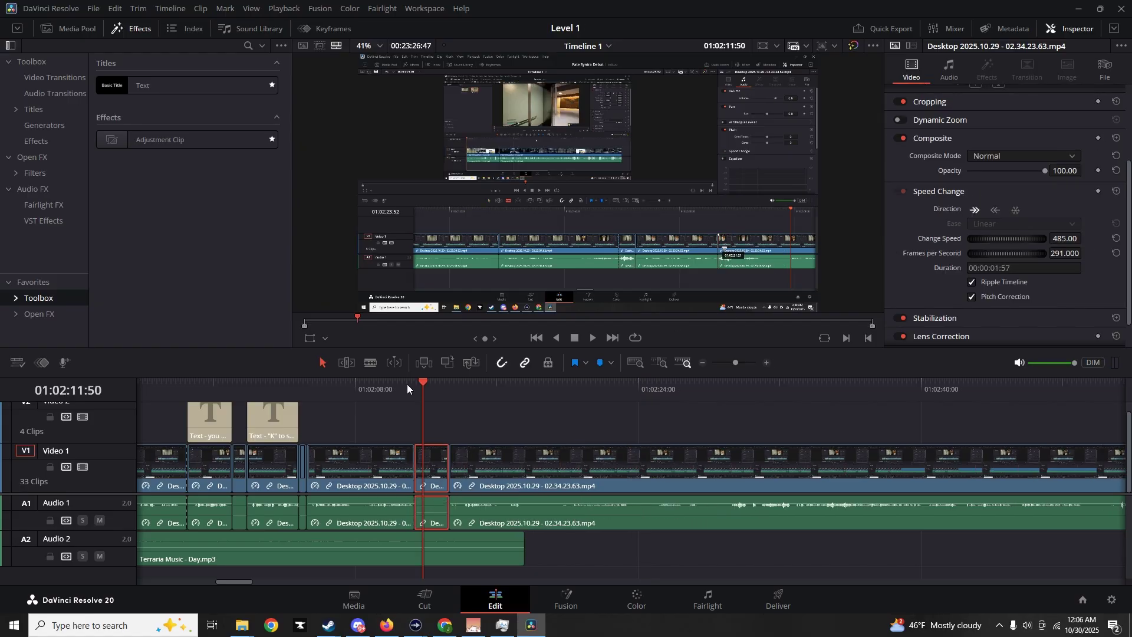
Speed up the short clip section at about 01:02:26 to 408 percent and save the project
{"action": "mouse_move", "coordinate": [696, 472]}
{"action": "left_mouse_down"}
{"action": "mouse_move", "coordinate": [790, 472]}
{"action": "mouse_move", "coordinate": [700, 471]}
{"action": "left_mouse_up"}
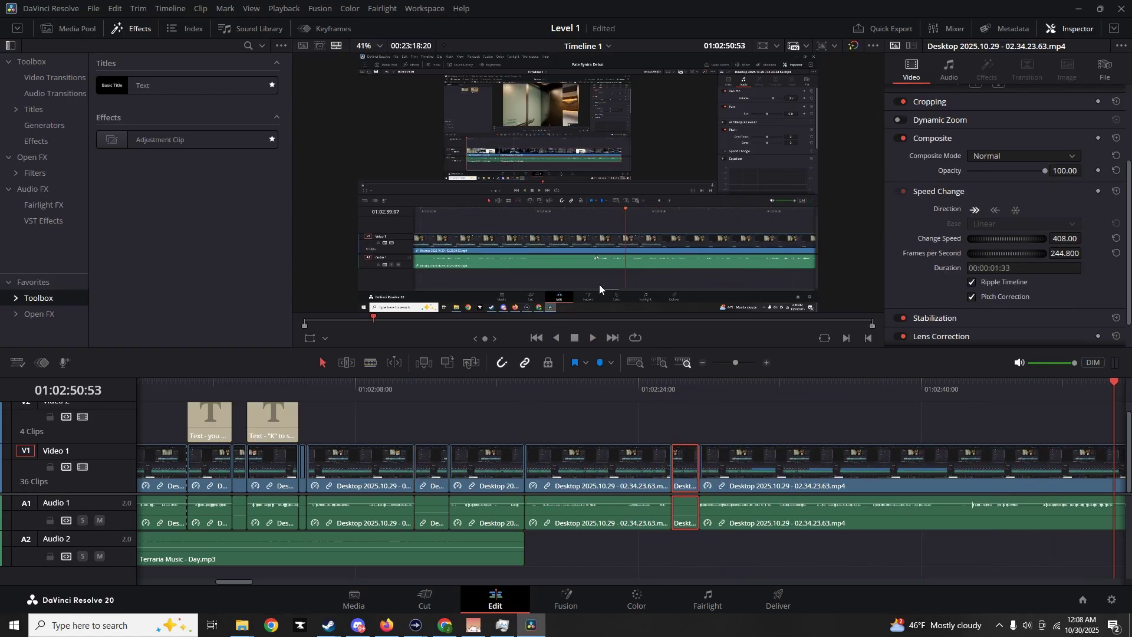
{"action": "left_click", "coordinate": [536, 388]}
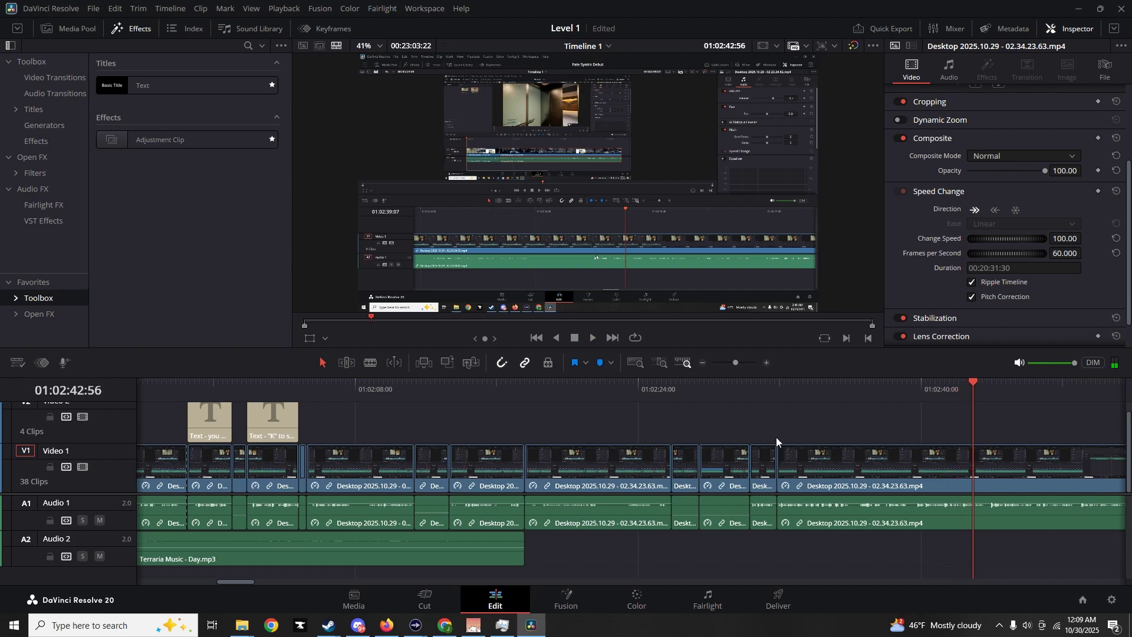
{"action": "key", "text": "ctrl+s"}
Play onward at double speed and split the main clip at about 01:03:21 and 01:03:27
{"action": "key", "text": "l"}
{"action": "key", "text": "l"}
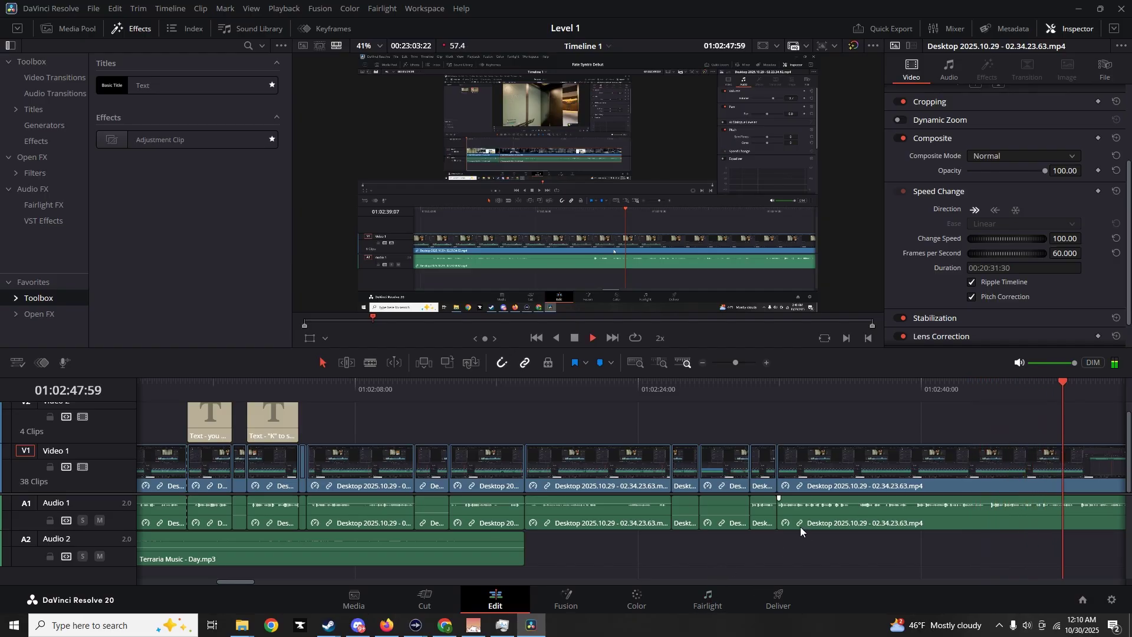
{"action": "key", "text": "k"}
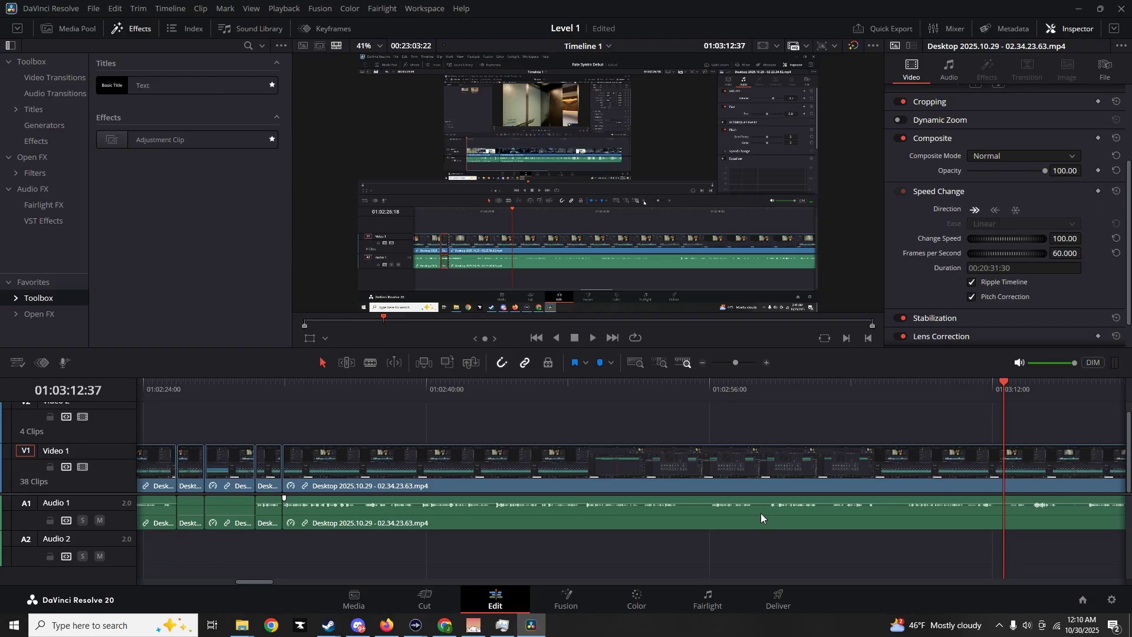
{"action": "key", "text": "l"}
{"action": "key", "text": "l"}
{"action": "key", "text": "ctrl+b"}
{"action": "key", "text": "ctrl+b"}
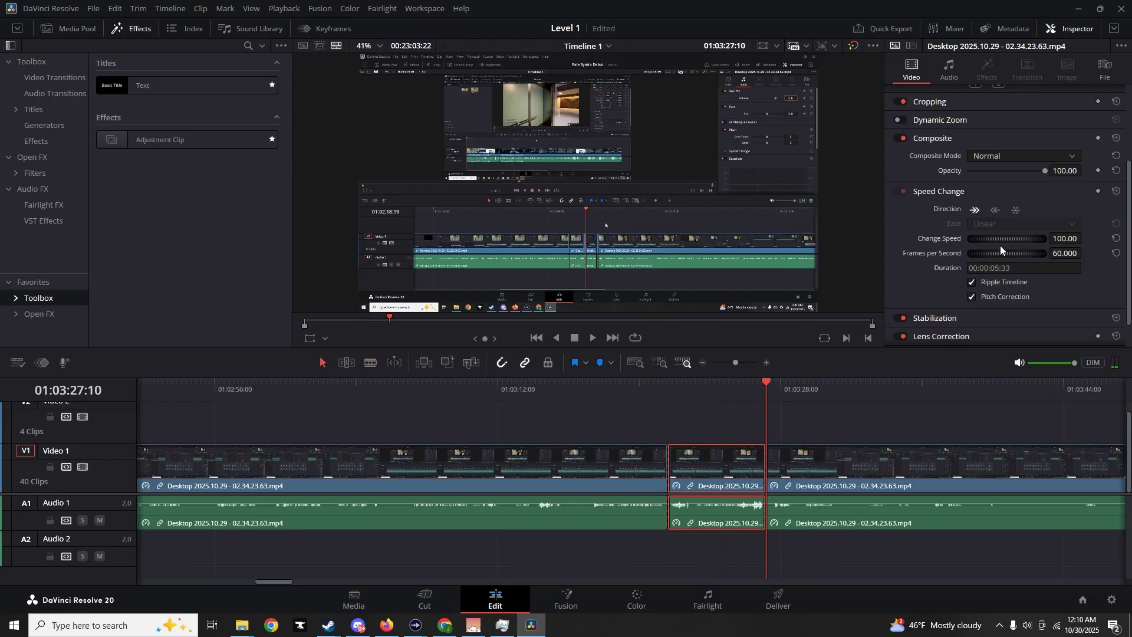
Speed up the section starting at about 01:03:21 and place a Text title directly above it on Video 2
{"action": "left_click_drag", "start_coordinate": [1000, 245], "coordinate": [1037, 246]}
{"action": "left_click_drag", "start_coordinate": [176, 87], "coordinate": [692, 418]}
{"action": "left_click", "coordinate": [684, 421]}
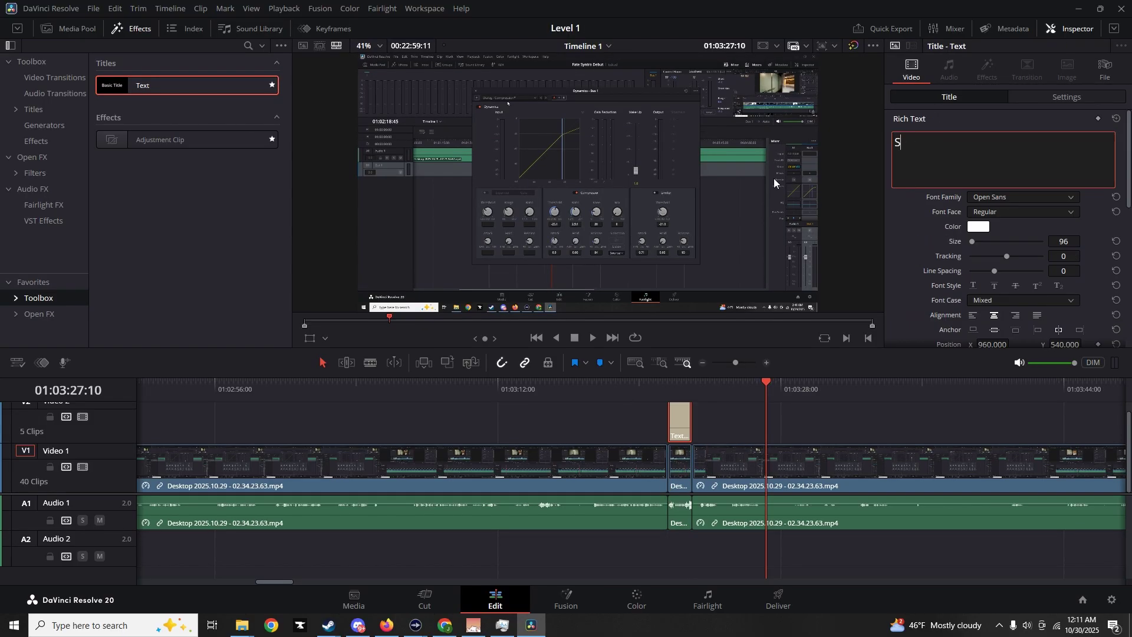
Set the new title's text to: Save your ears and FFW instead
{"action": "type", "text": "save your ears and fast"}
{"action": "key", "text": "BackSpace"}
{"action": "key", "text": "BackSpace"}
{"action": "key", "text": "BackSpace"}
{"action": "key", "text": "BackSpace"}
{"action": "type", "text": "FFW instead"}
Change the new title's font face and give it a background of width 0.840, height 0.137 and opacity 71
{"action": "left_click", "coordinate": [678, 389]}
{"action": "left_click", "coordinate": [1016, 212]}
{"action": "left_click", "coordinate": [996, 253]}
{"action": "scroll", "coordinate": [1002, 266], "scroll_direction": "down", "scroll_amount": 15}
{"action": "left_click_drag", "start_coordinate": [1006, 335], "coordinate": [1023, 336]}
Play onward and split the main clip at about 01:03:34 and 01:03:42:30
{"action": "key", "text": "space"}
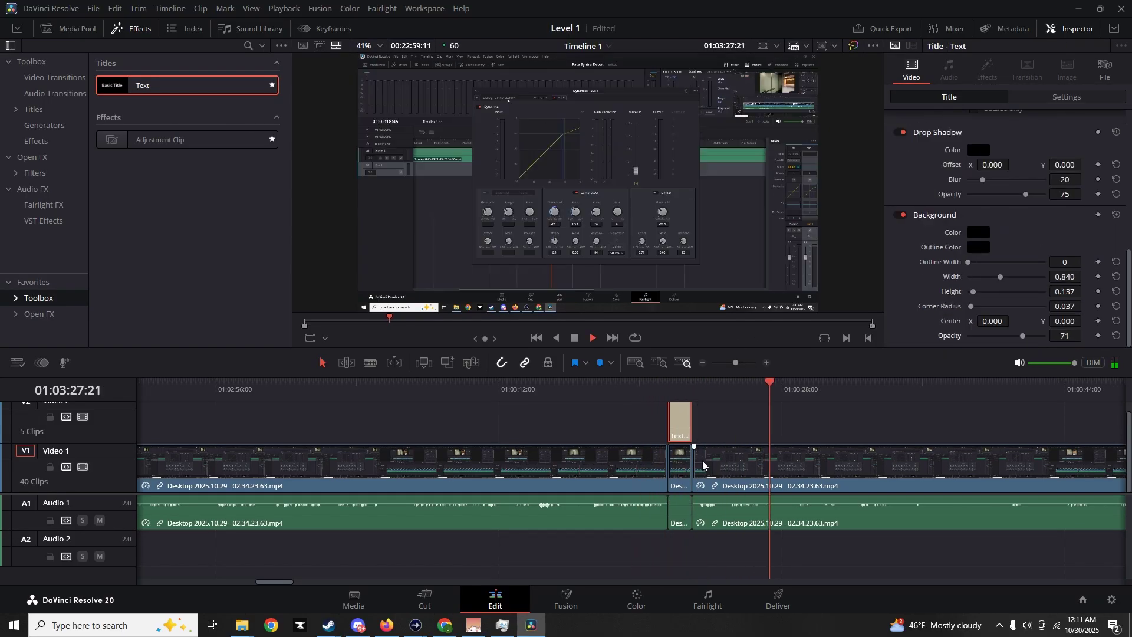
{"action": "key", "text": "b"}
{"action": "left_click", "coordinate": [892, 474]}
{"action": "key", "text": "a"}
{"action": "left_click", "coordinate": [893, 387]}
{"action": "key", "text": "space"}
{"action": "key", "text": "b"}
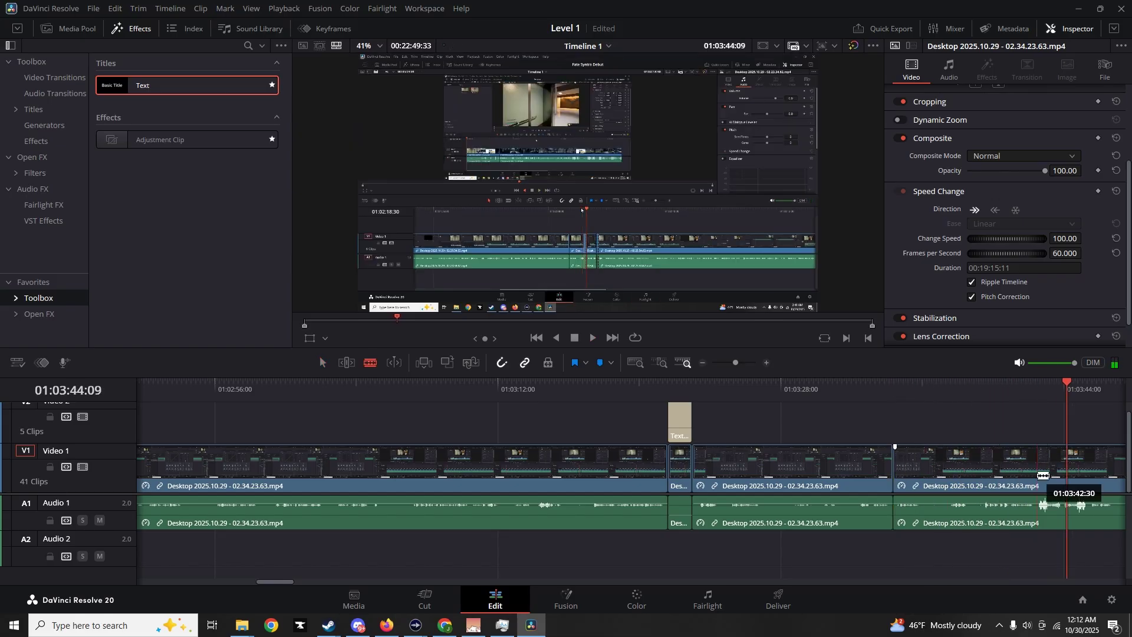
{"action": "left_click", "coordinate": [1043, 475]}
Fit the whole timeline in view and play the footage from about 01:03:42
{"action": "scroll", "coordinate": [829, 538], "scroll_direction": "left", "scroll_amount": 5}
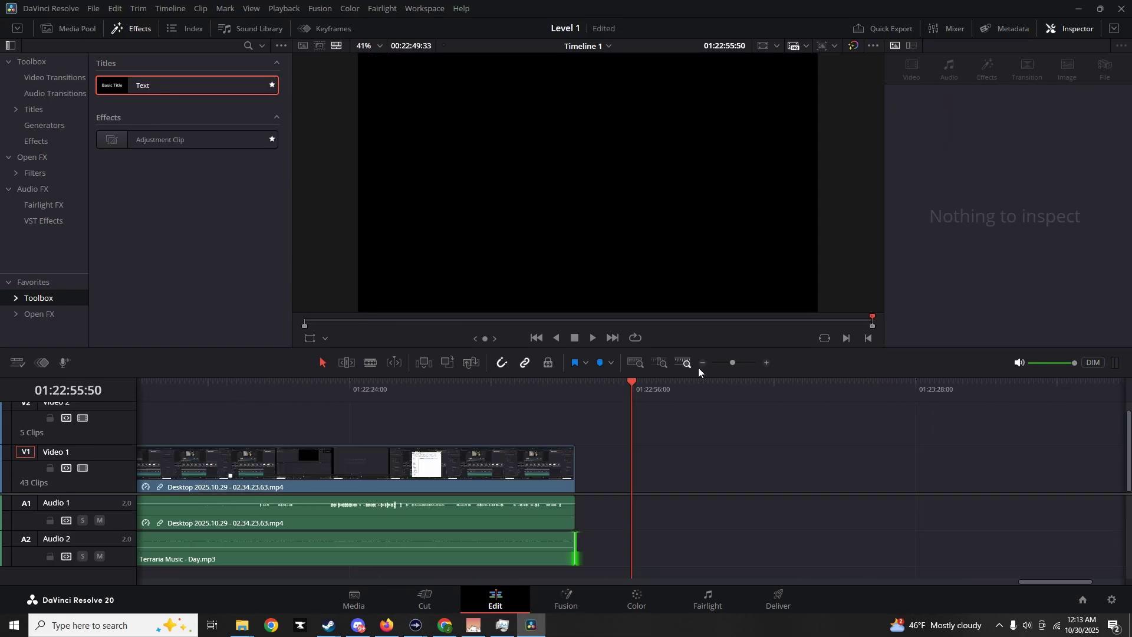
{"action": "key", "text": "shift+z"}
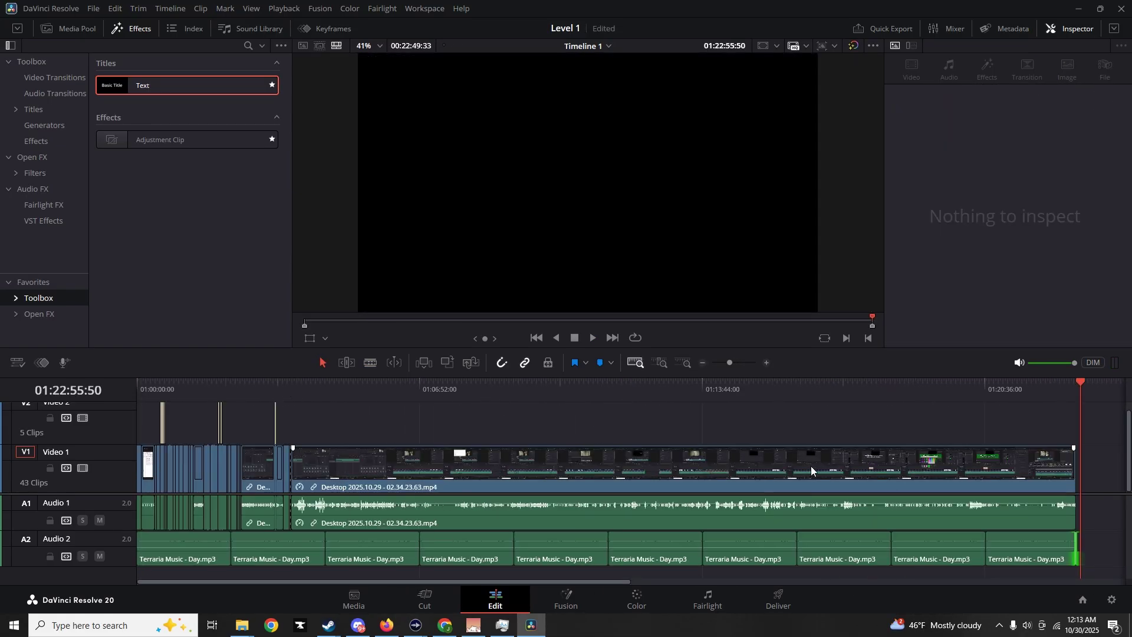
{"action": "left_click", "coordinate": [288, 389]}
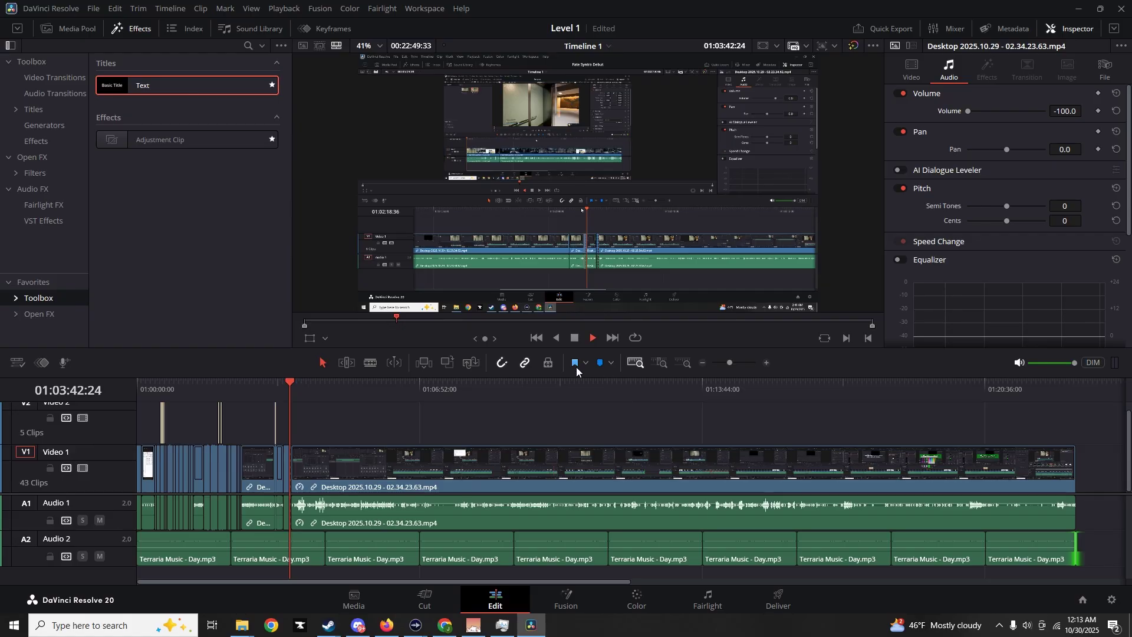
{"action": "key", "text": "space"}
{"action": "key", "text": "space"}
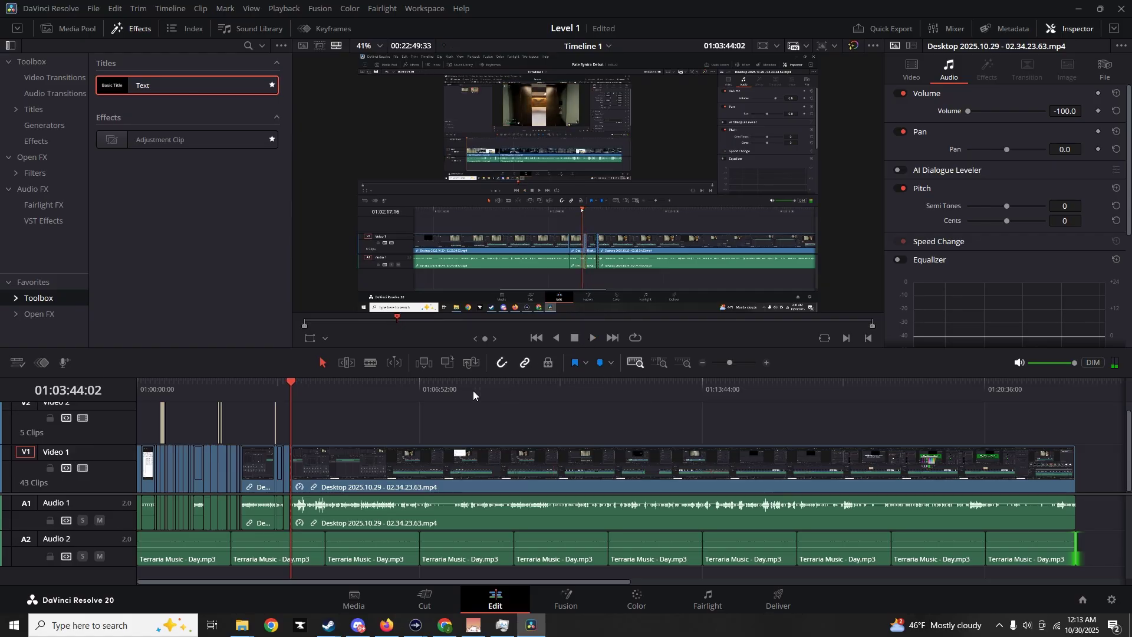
Play onward and split the main clip at about 01:04:12 and 01:04:15
{"action": "key", "text": "ctrl+equal"}
{"action": "key", "text": "space"}
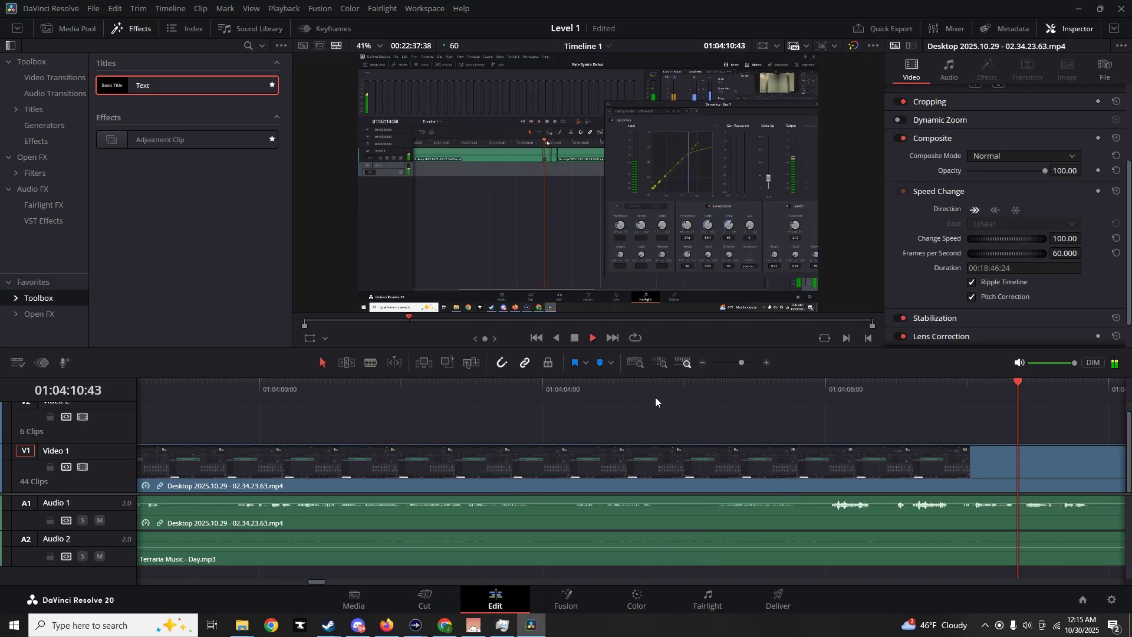
{"action": "key", "text": "b"}
{"action": "left_click", "coordinate": [711, 448]}
{"action": "key", "text": "a"}
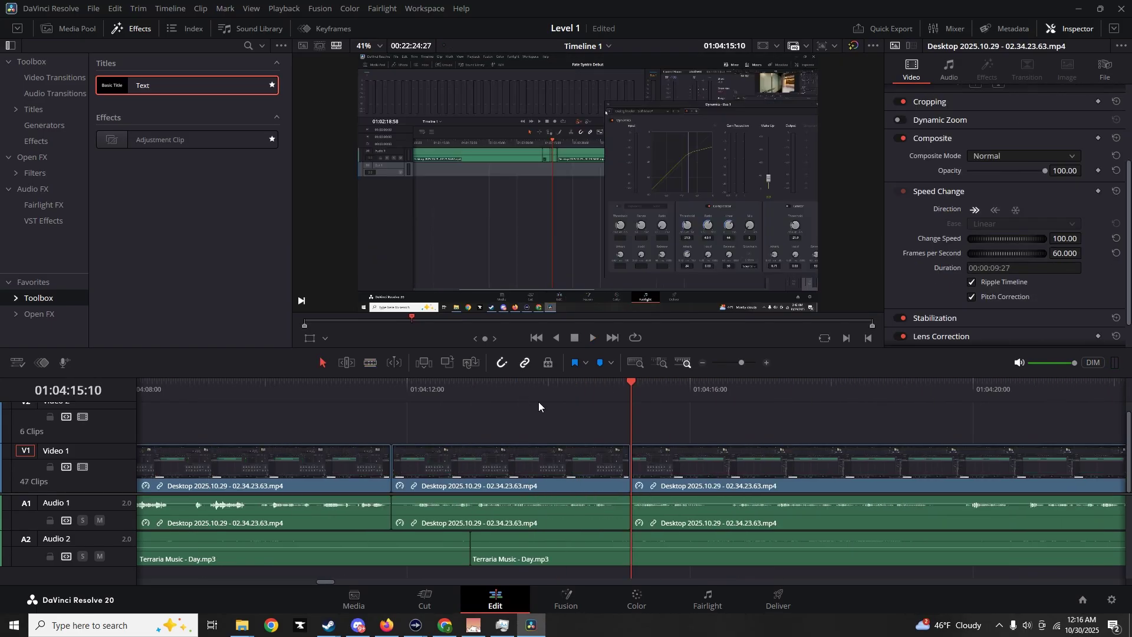
Set the main clip's audio pitch to 8 semitones and listen to it from about 01:04:24
{"action": "key", "text": "space"}
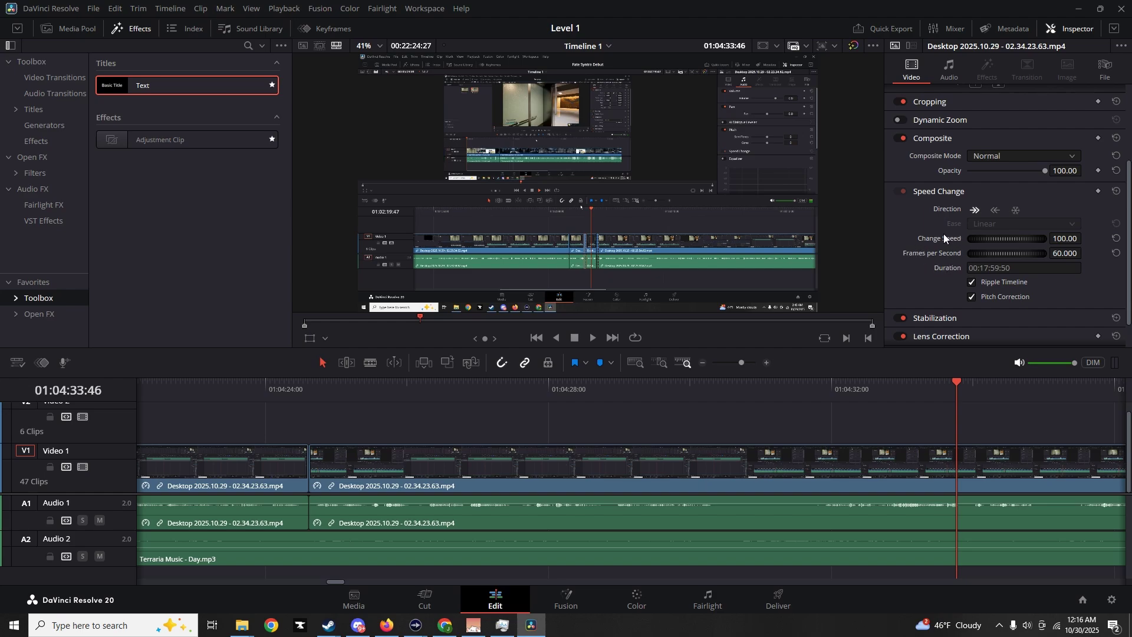
{"action": "left_click", "coordinate": [816, 466]}
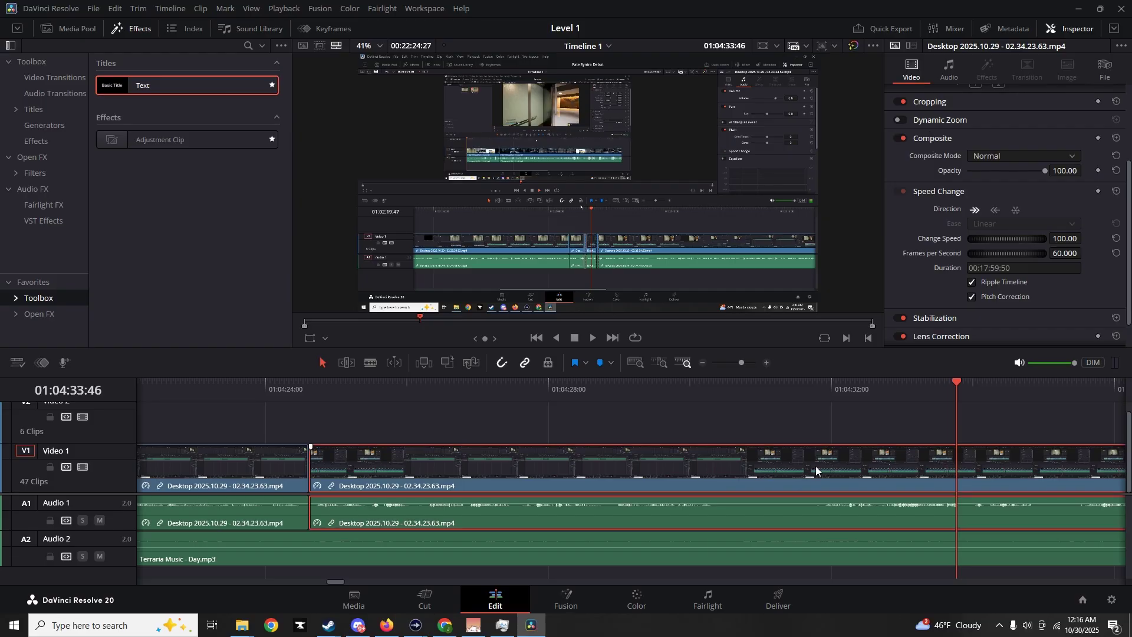
{"action": "left_click", "coordinate": [946, 70]}
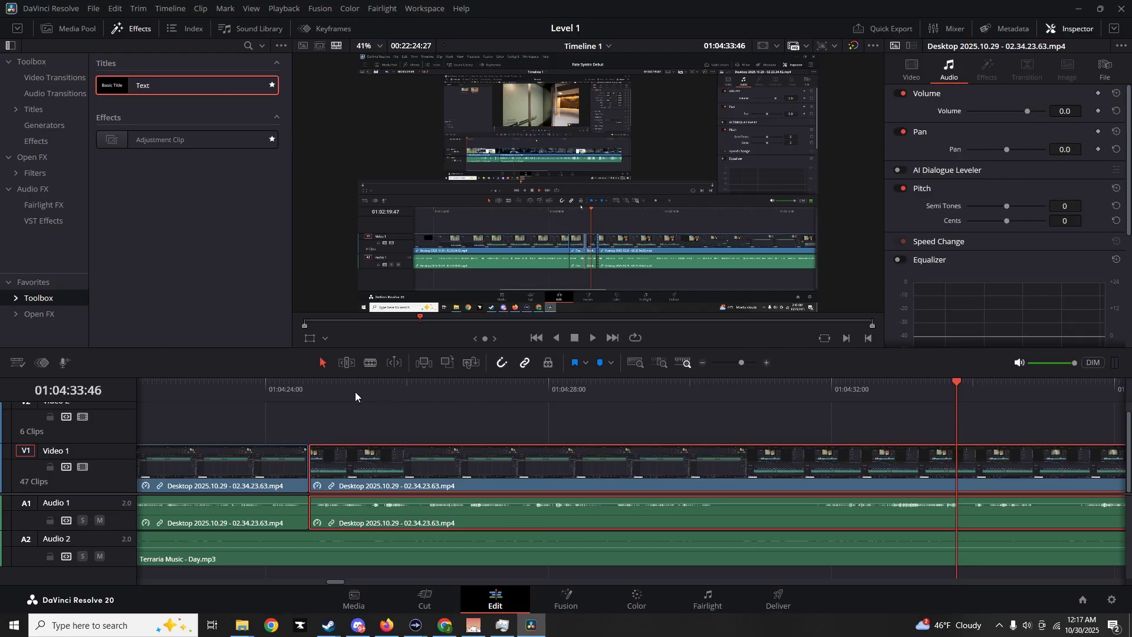
{"action": "left_click", "coordinate": [321, 394]}
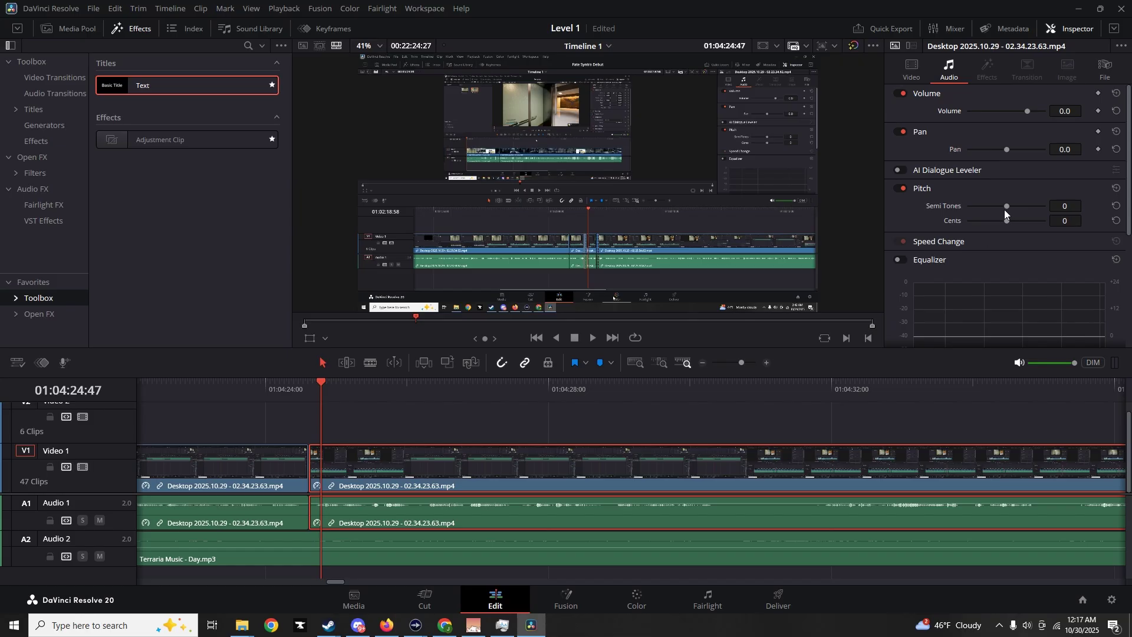
{"action": "left_click_drag", "start_coordinate": [1007, 207], "coordinate": [1019, 208]}
{"action": "left_click", "coordinate": [593, 338]}
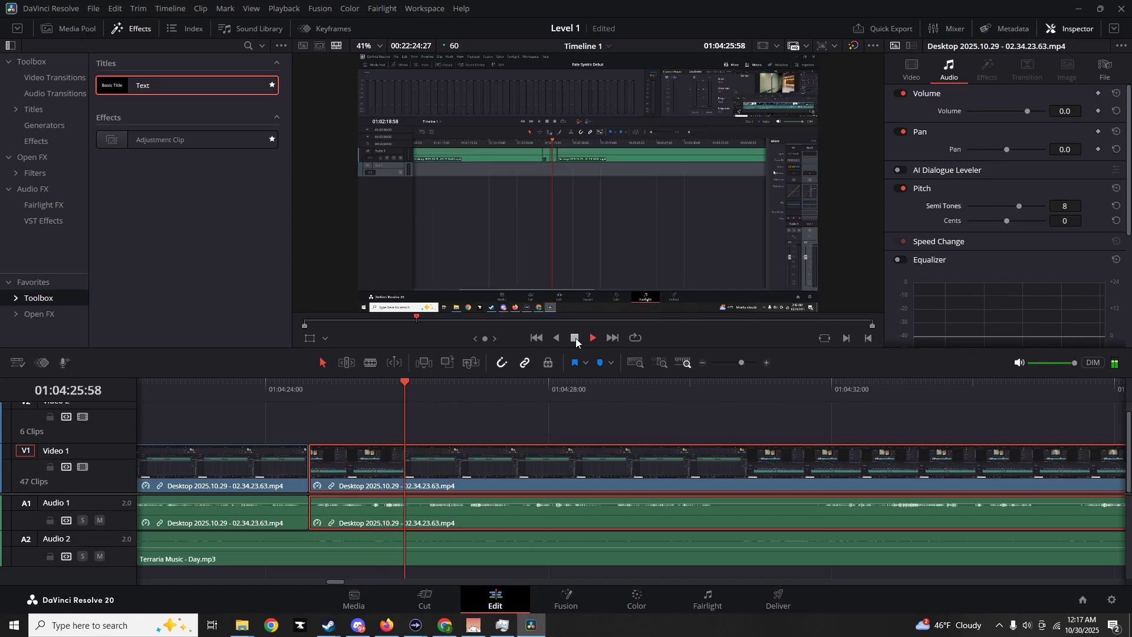
{"action": "left_click", "coordinate": [575, 338]}
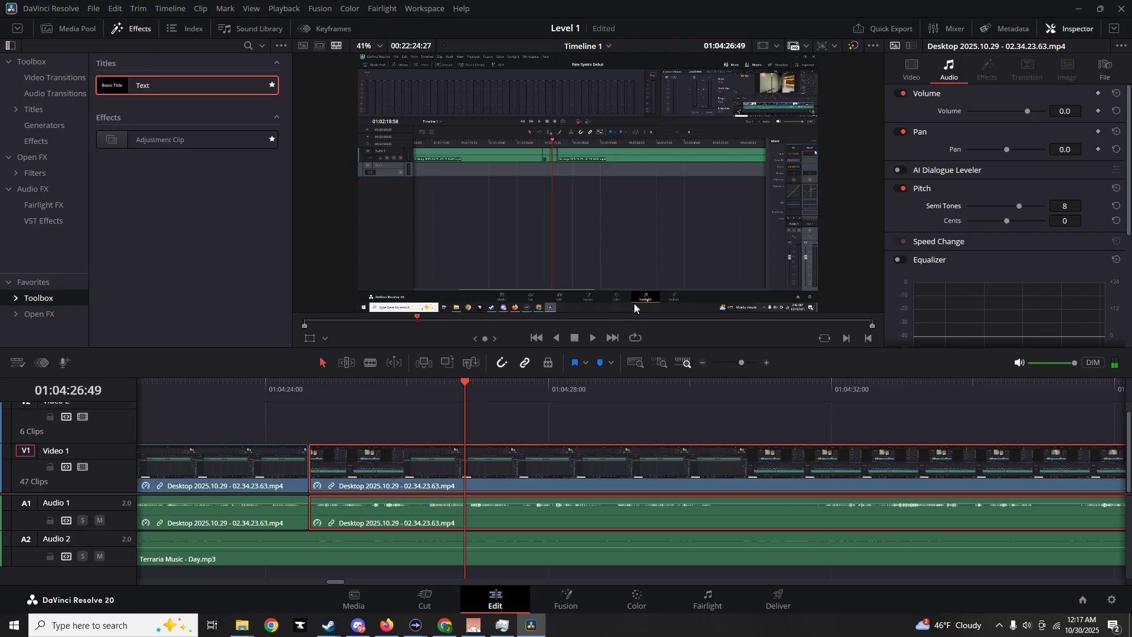
Try pitch settings of 4, -5 and -3 semitones on the main clip, listening to the result after each change
{"action": "left_click_drag", "start_coordinate": [1017, 205], "coordinate": [1013, 205]}
{"action": "left_click", "coordinate": [594, 337]}
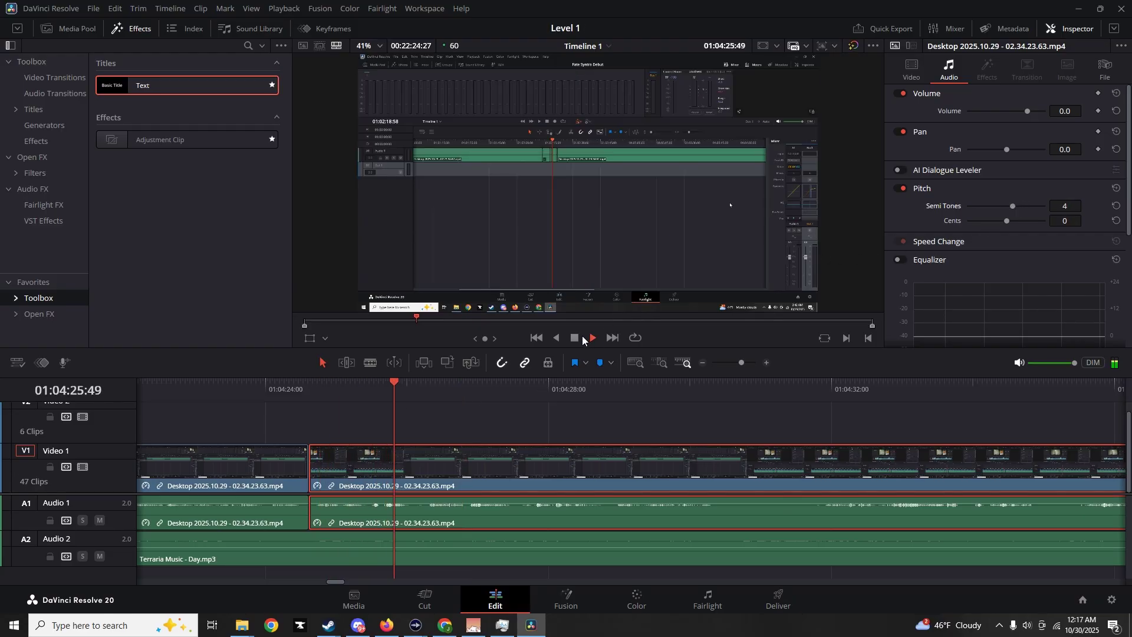
{"action": "left_click", "coordinate": [576, 338]}
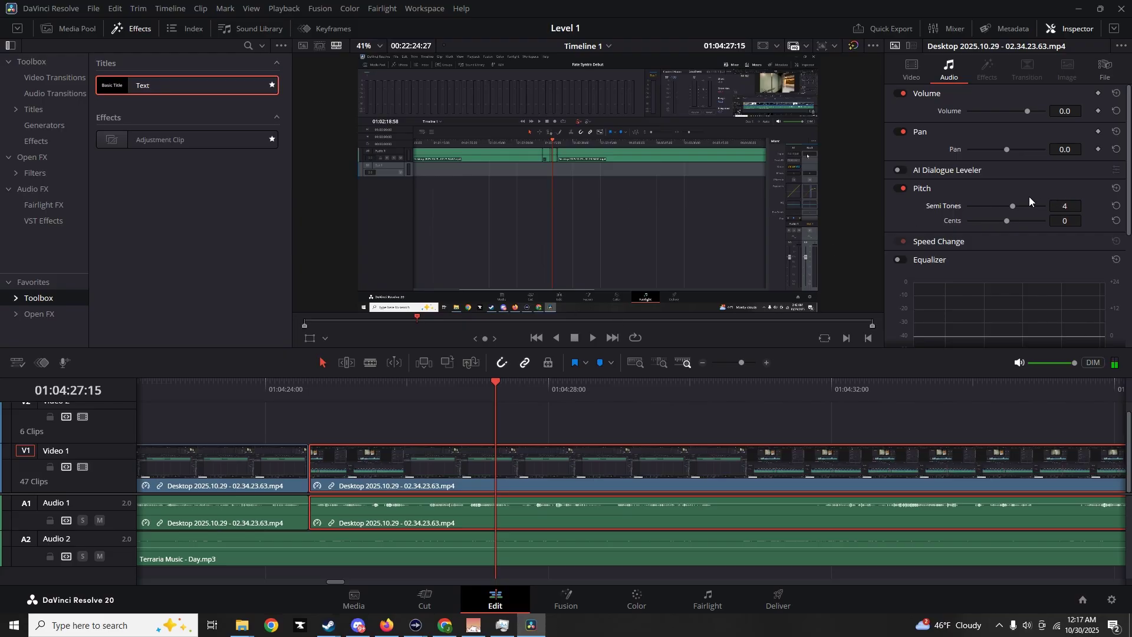
{"action": "left_click_drag", "start_coordinate": [997, 207], "coordinate": [998, 206]}
{"action": "key", "text": "alt+l"}
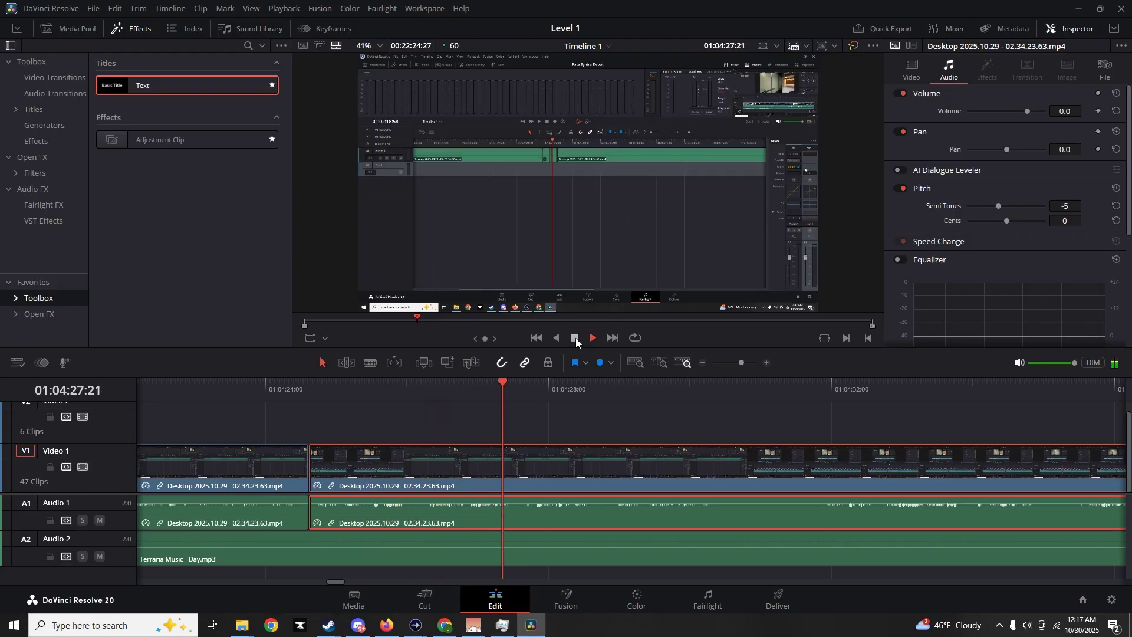
{"action": "left_click", "coordinate": [575, 338]}
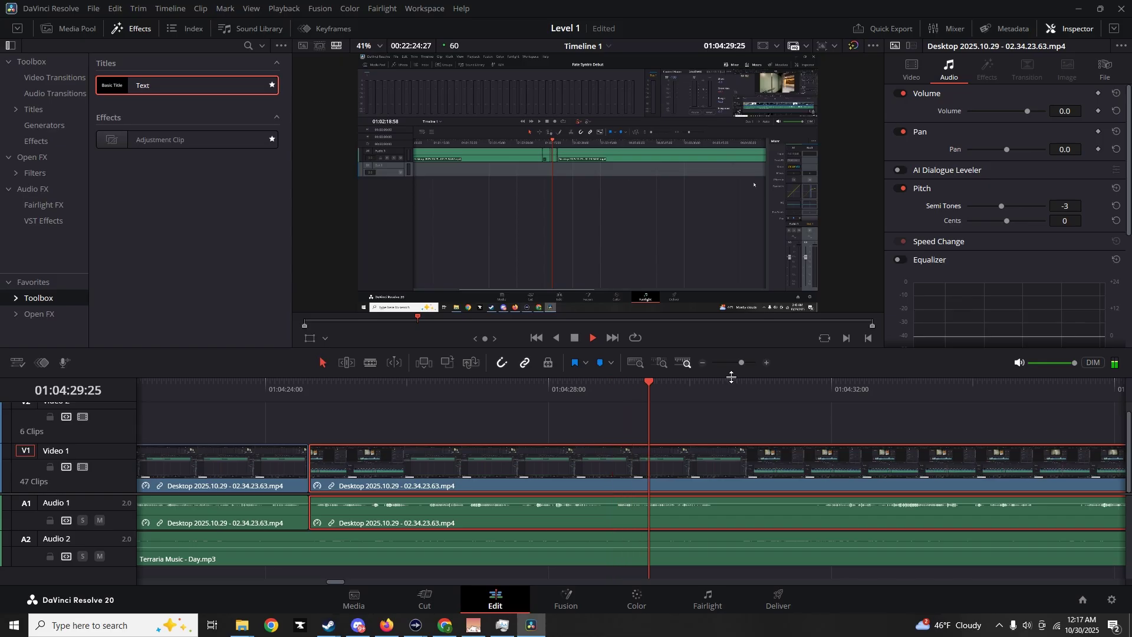
{"action": "key", "text": "space"}
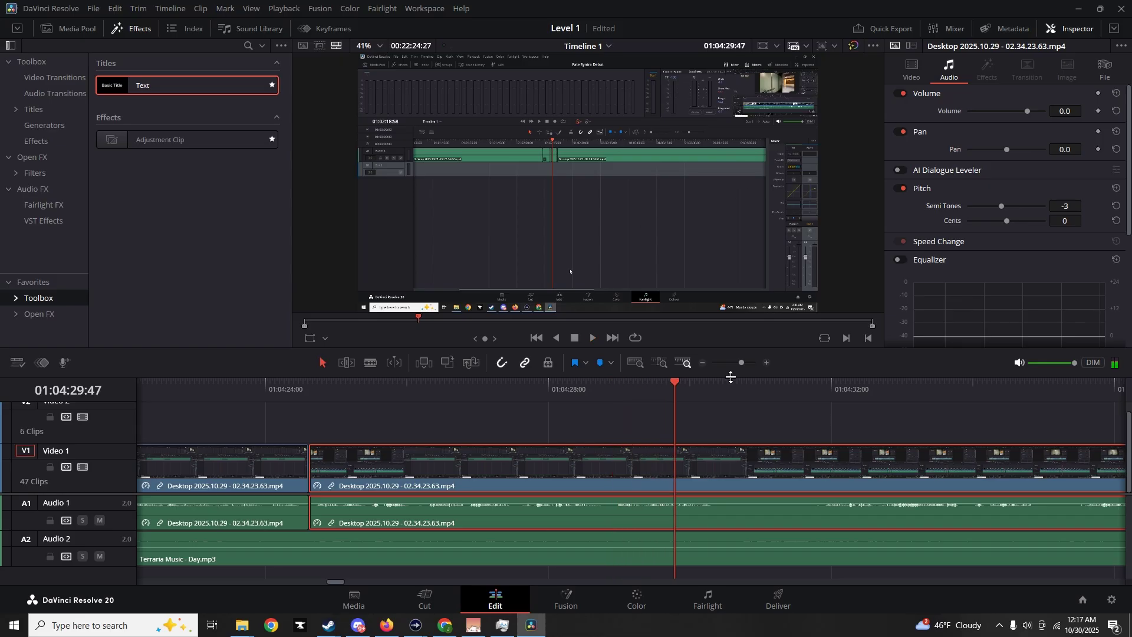
Select all clips on the timeline, set their audio pitch to -3 semitones and listen to the result
{"action": "left_click", "coordinate": [700, 363]}
{"action": "left_click", "coordinate": [700, 363]}
{"action": "left_click", "coordinate": [700, 363]}
{"action": "left_click", "coordinate": [700, 363]}
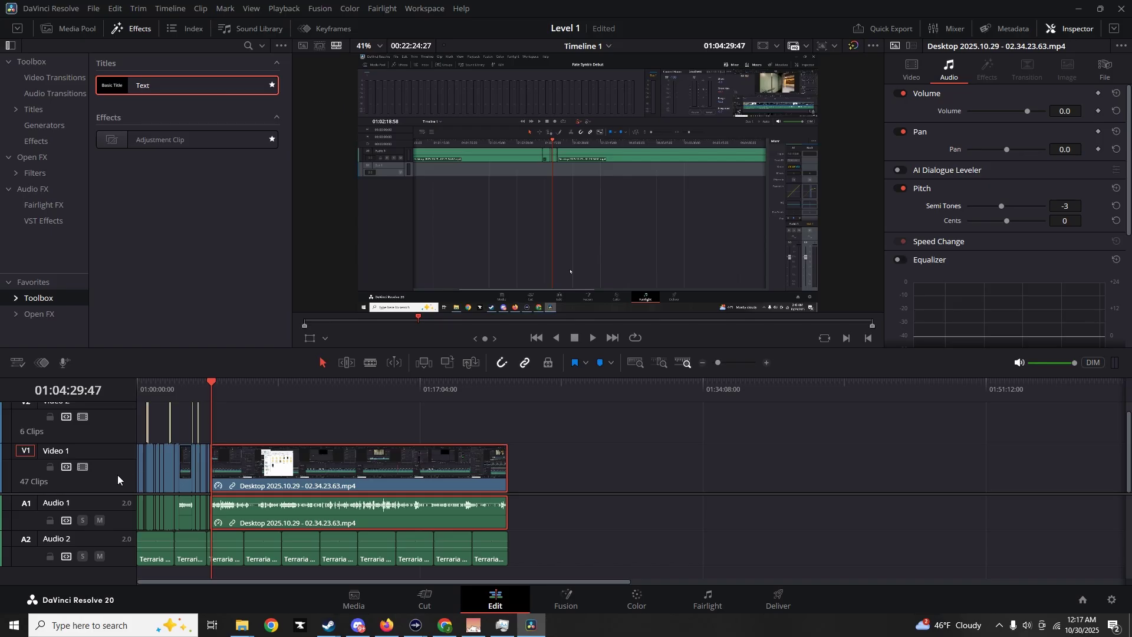
{"action": "left_click_drag", "start_coordinate": [568, 426], "coordinate": [97, 535]}
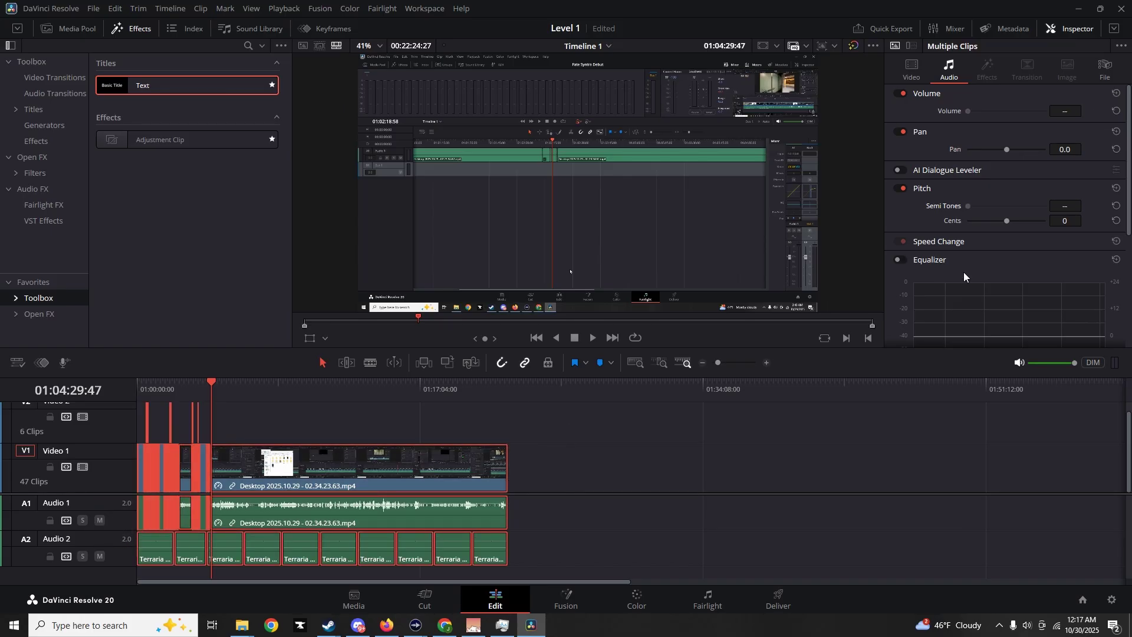
{"action": "left_click", "coordinate": [1065, 206]}
{"action": "type", "text": "-3"}
{"action": "key", "text": "Return"}
{"action": "left_click", "coordinate": [251, 405]}
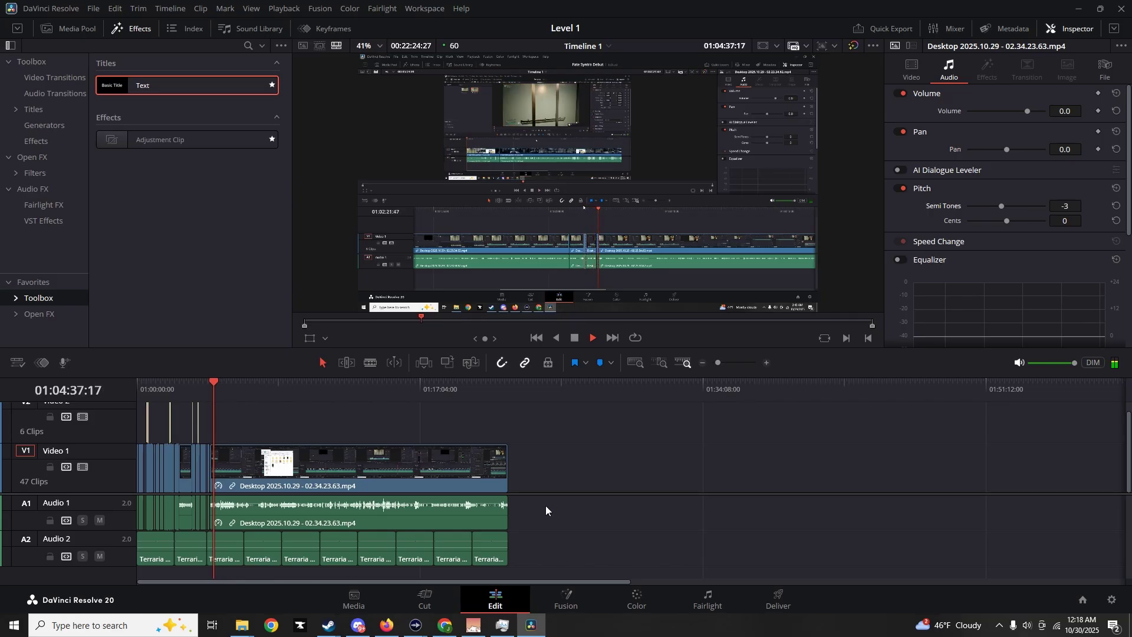
{"action": "key", "text": "space"}
Select all clips again, set their audio pitch to -2 semitones and play a passage to check the sound
{"action": "key", "text": "ctrl+a"}
{"action": "left_click", "coordinate": [1071, 206]}
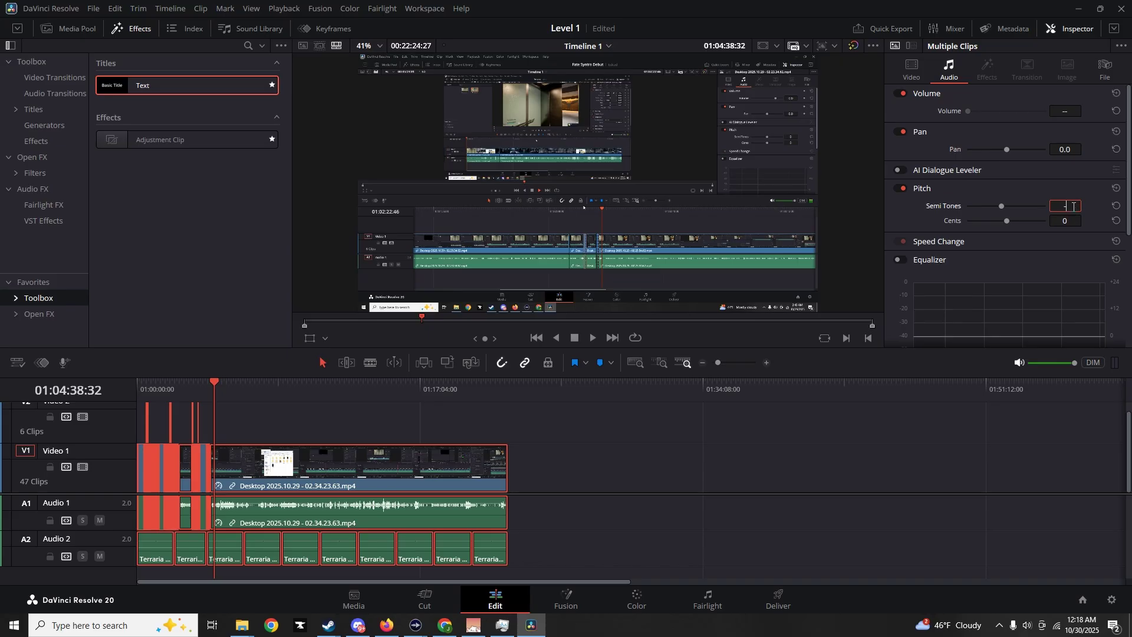
{"action": "type", "text": "-2"}
{"action": "key", "text": "Return"}
{"action": "key", "text": "space"}
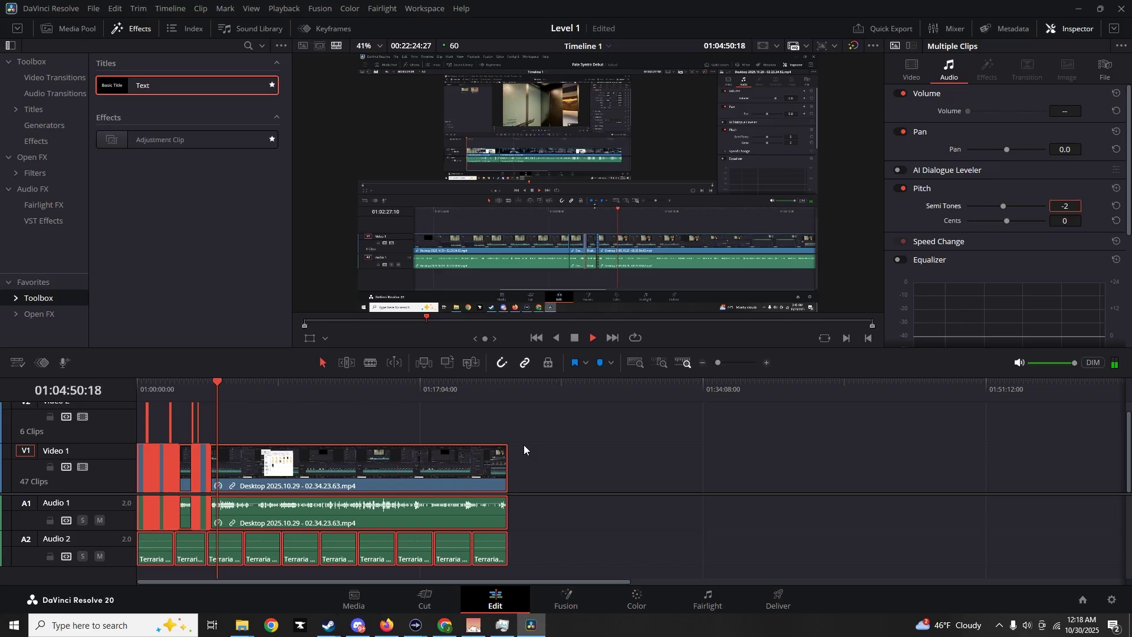
{"action": "key", "text": "space"}
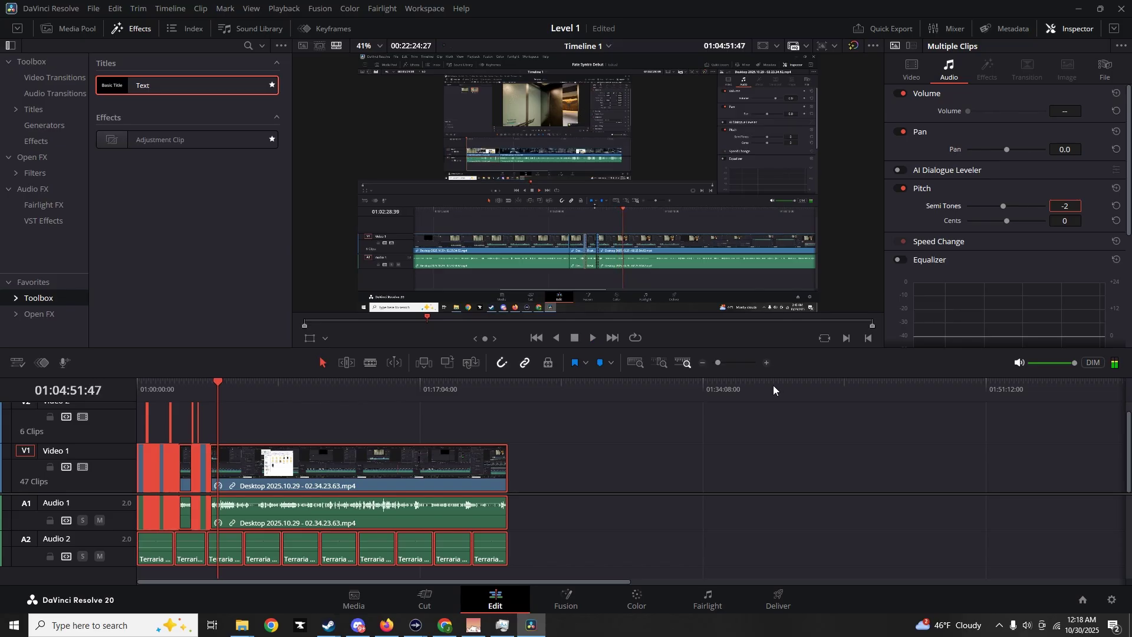
{"action": "left_click", "coordinate": [585, 517]}
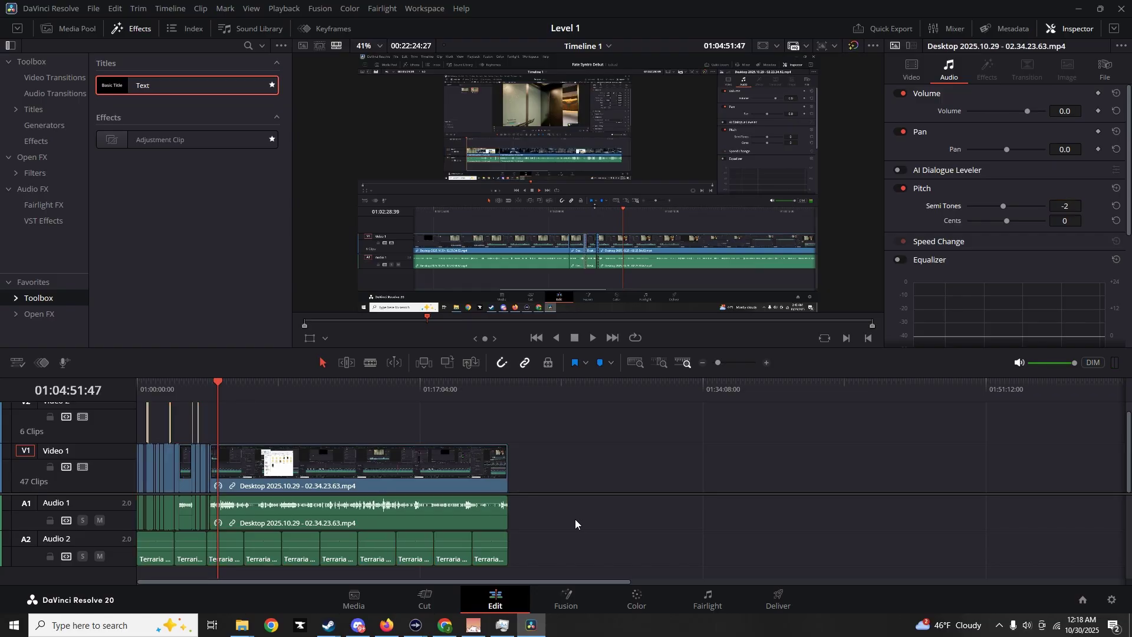
Reset the pitch of all music clips on Audio 2 to 0 semitones and play from about 01:04:24
{"action": "left_click_drag", "start_coordinate": [540, 532], "coordinate": [141, 563]}
{"action": "left_click", "coordinate": [210, 386]}
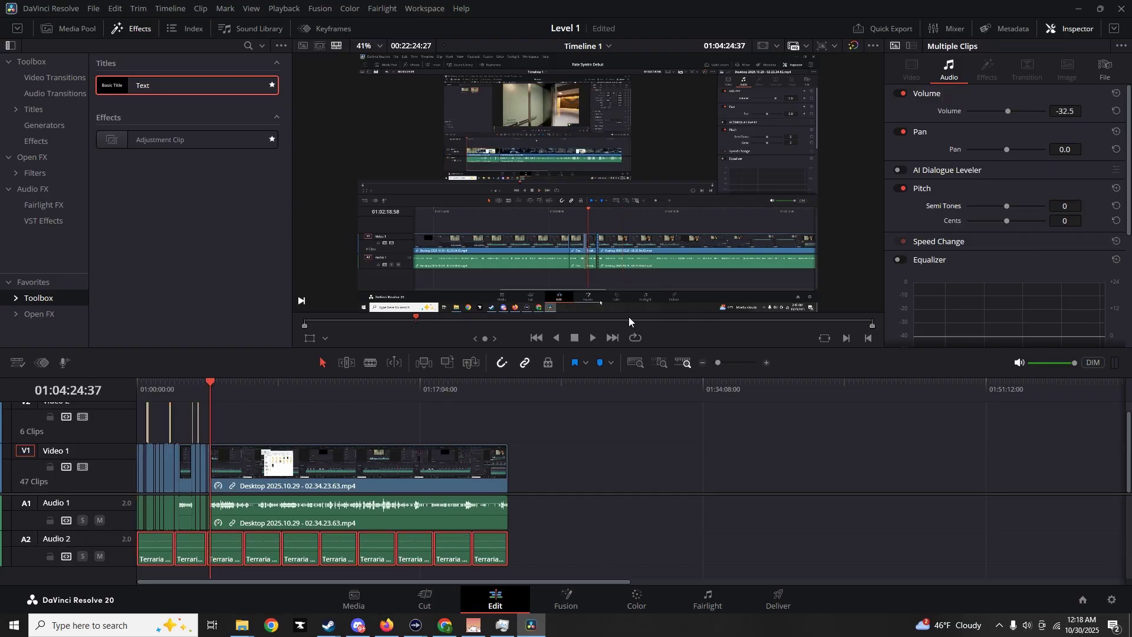
{"action": "left_click", "coordinate": [594, 337]}
Play onward at double speed and split the main clip at about 01:06:32:53
{"action": "left_click", "coordinate": [767, 363]}
{"action": "key", "text": "l"}
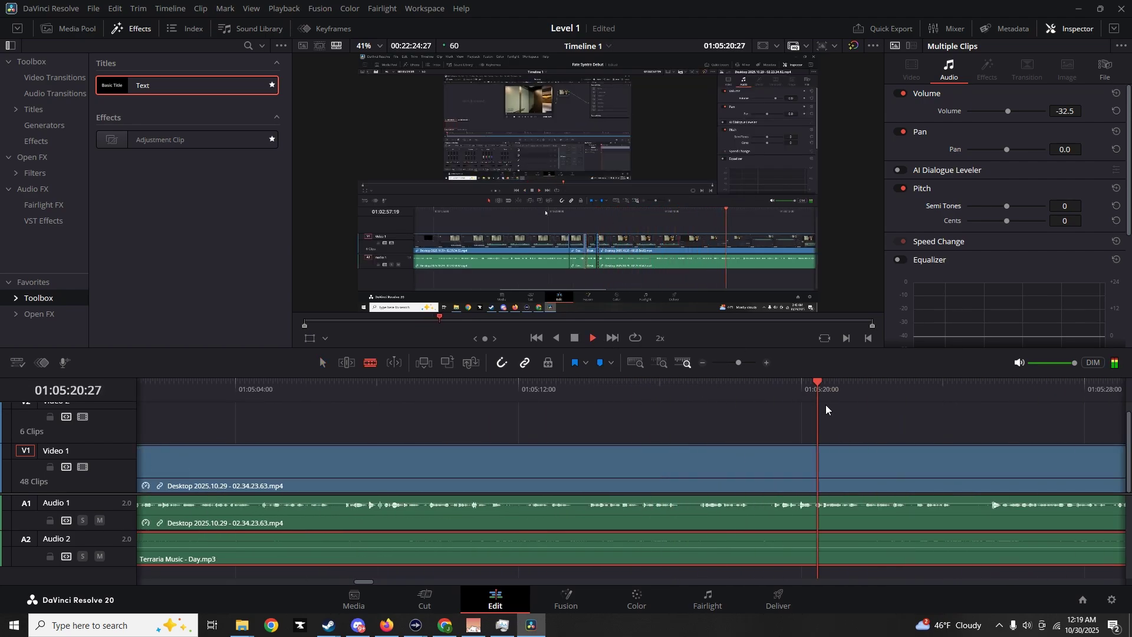
{"action": "key", "text": "b"}
{"action": "left_click_drag", "start_coordinate": [415, 390], "coordinate": [408, 390]}
{"action": "left_click", "coordinate": [417, 454]}
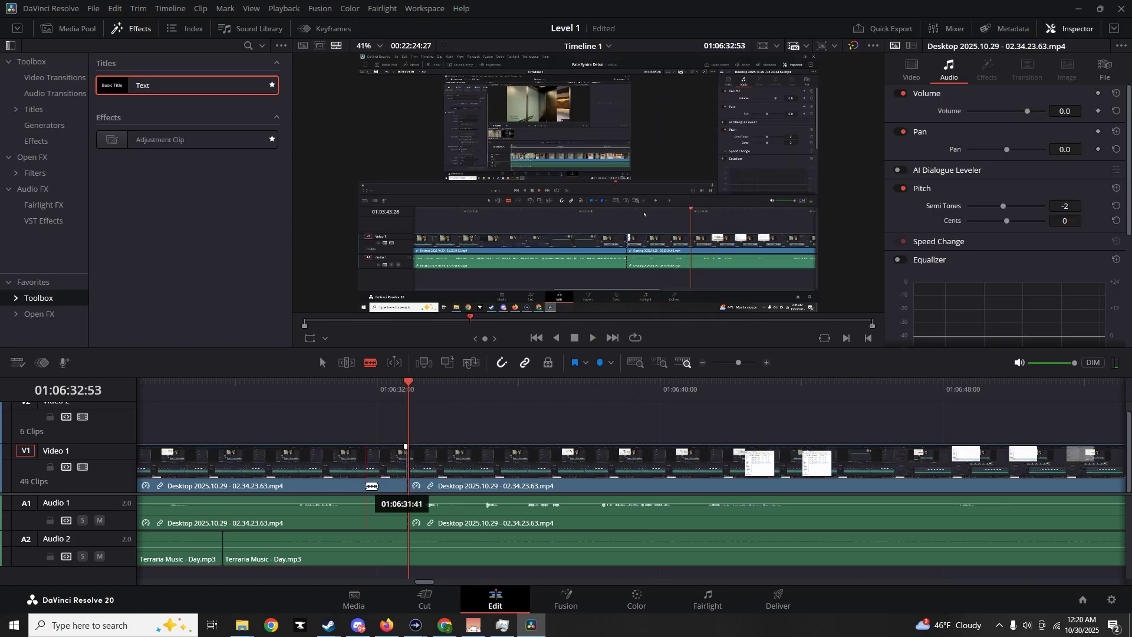
Set the speed of the clip before the new cut to 1227 percent
{"action": "key", "text": "a"}
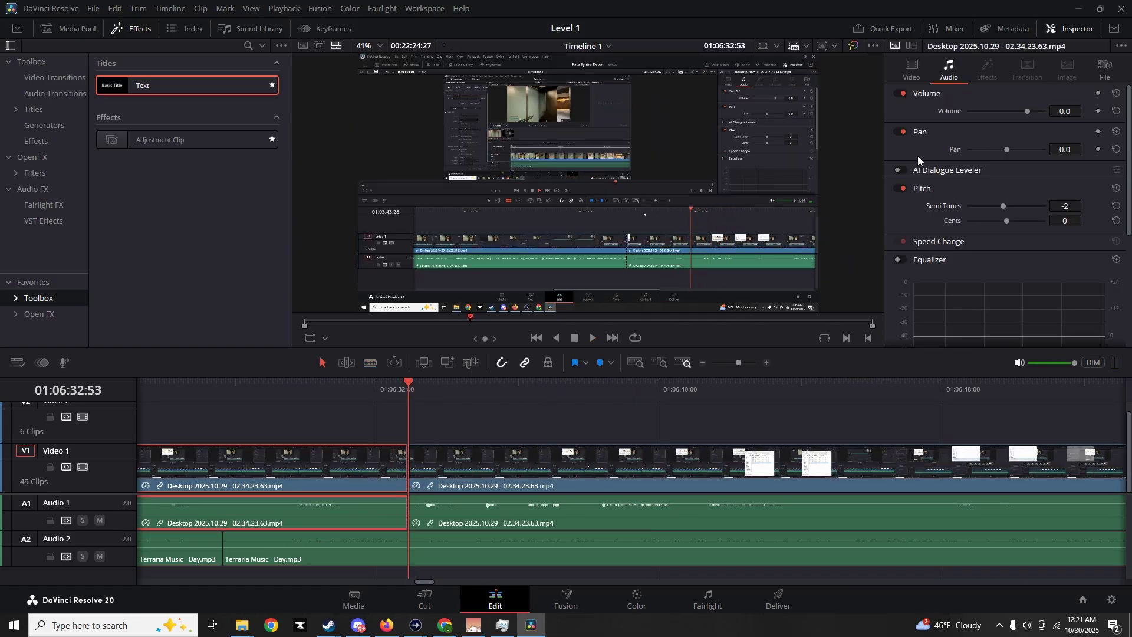
{"action": "left_click", "coordinate": [910, 73]}
{"action": "left_click_drag", "start_coordinate": [999, 239], "coordinate": [907, 278]}
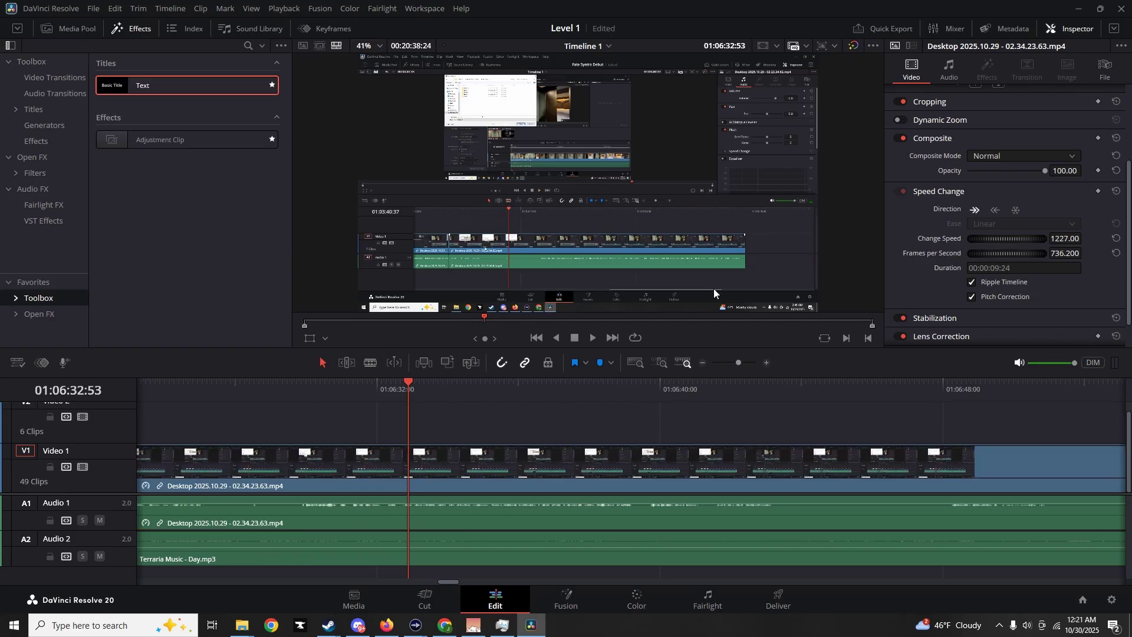
Review the sped-up footage around 01:04:37, and return the playhead to the start of the timeline
{"action": "left_click", "coordinate": [703, 363]}
{"action": "left_click", "coordinate": [703, 362]}
{"action": "left_click", "coordinate": [663, 385]}
{"action": "key", "text": "space"}
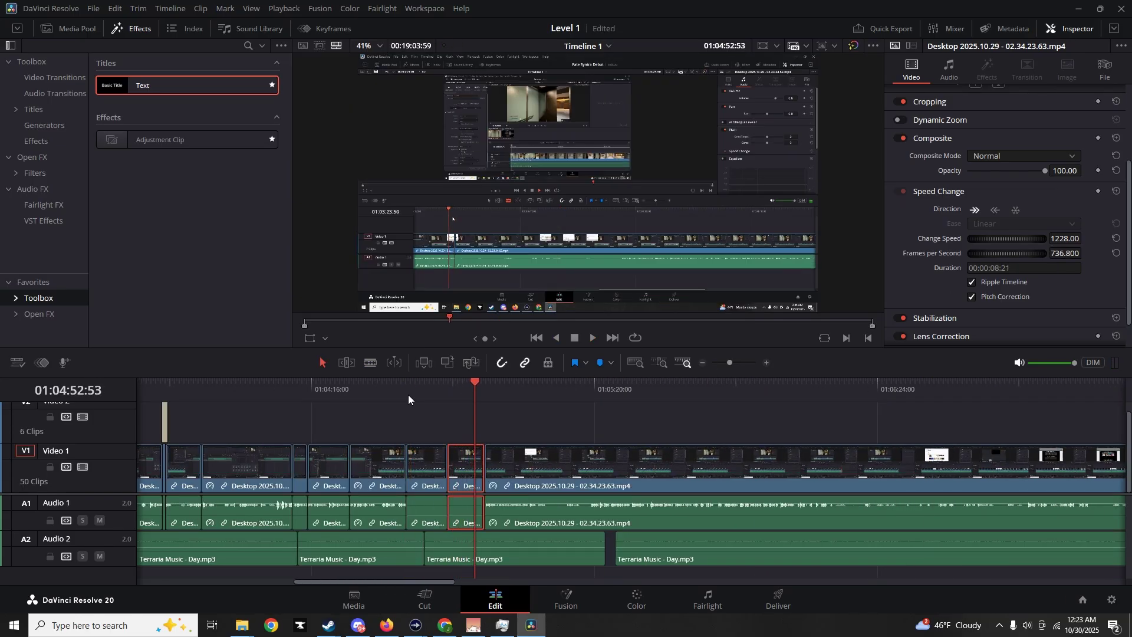
{"action": "left_click", "coordinate": [407, 392]}
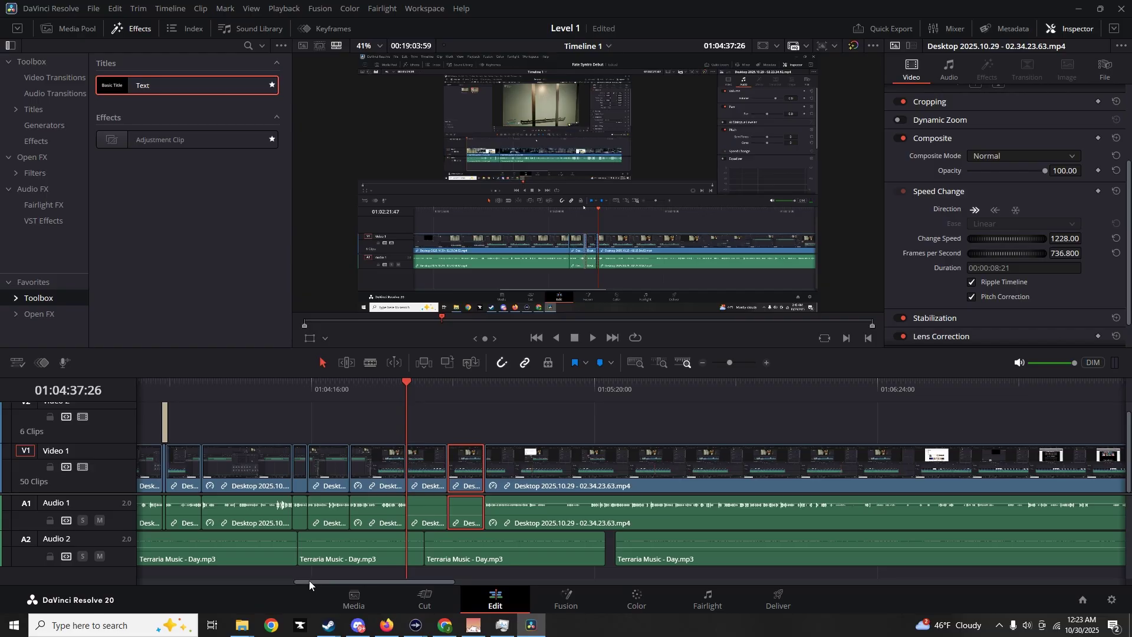
{"action": "left_click_drag", "start_coordinate": [310, 580], "coordinate": [154, 535]}
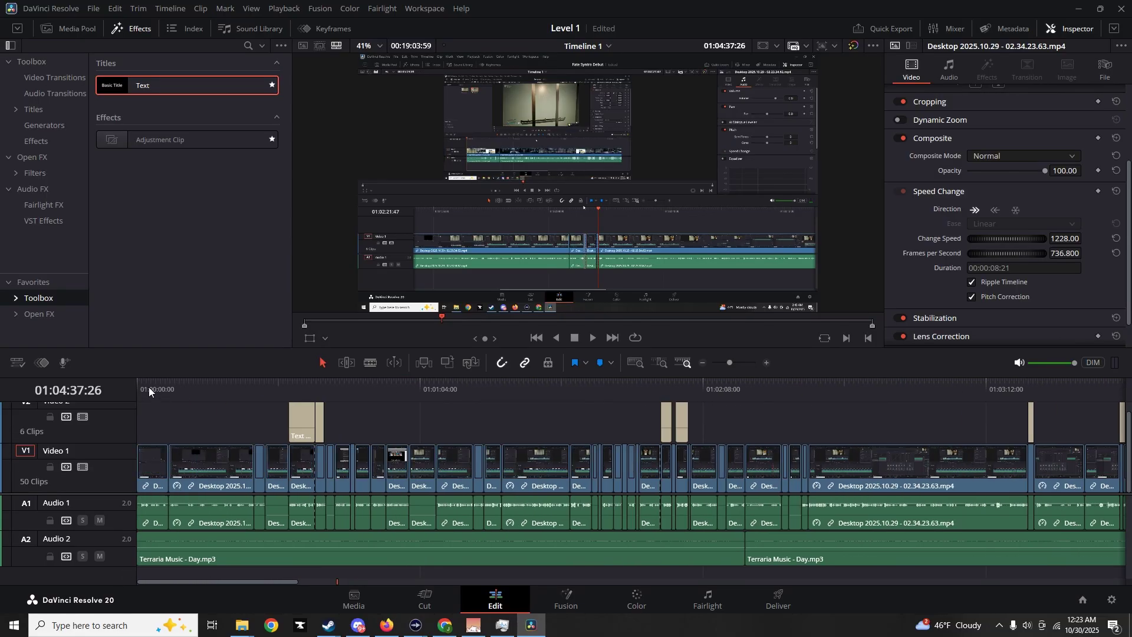
{"action": "left_click_drag", "start_coordinate": [149, 387], "coordinate": [118, 384]}
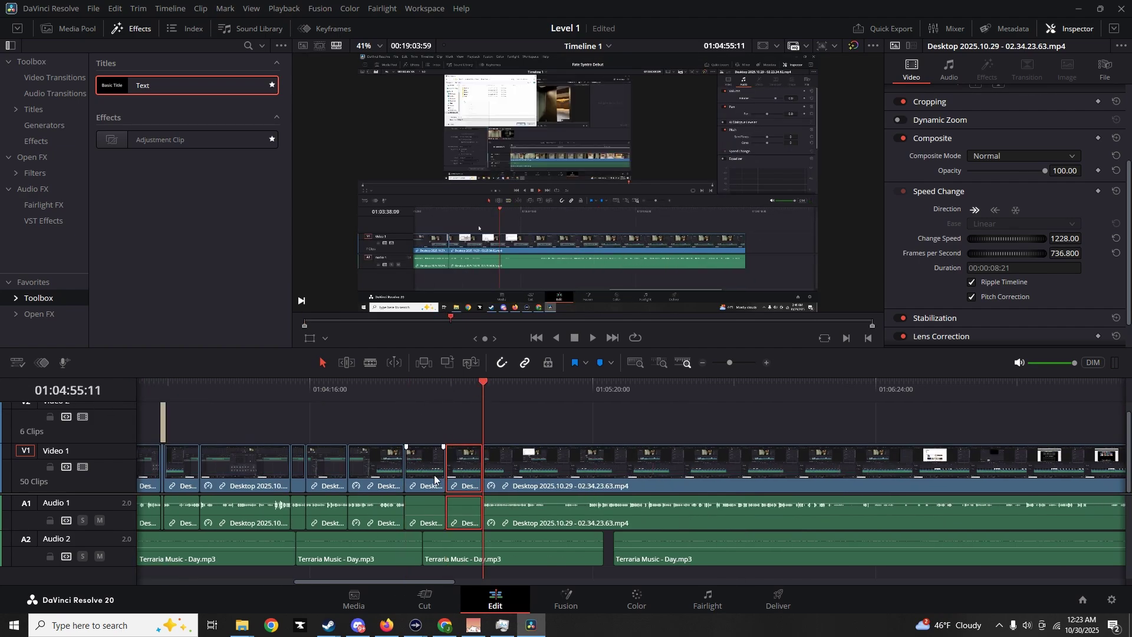
Set the speed of the two short clips after about 01:04:37 to 2257 percent and play onward at fast speed
{"action": "left_click", "coordinate": [422, 460]}
{"action": "left_click", "coordinate": [463, 459], "text": "ctrl"}
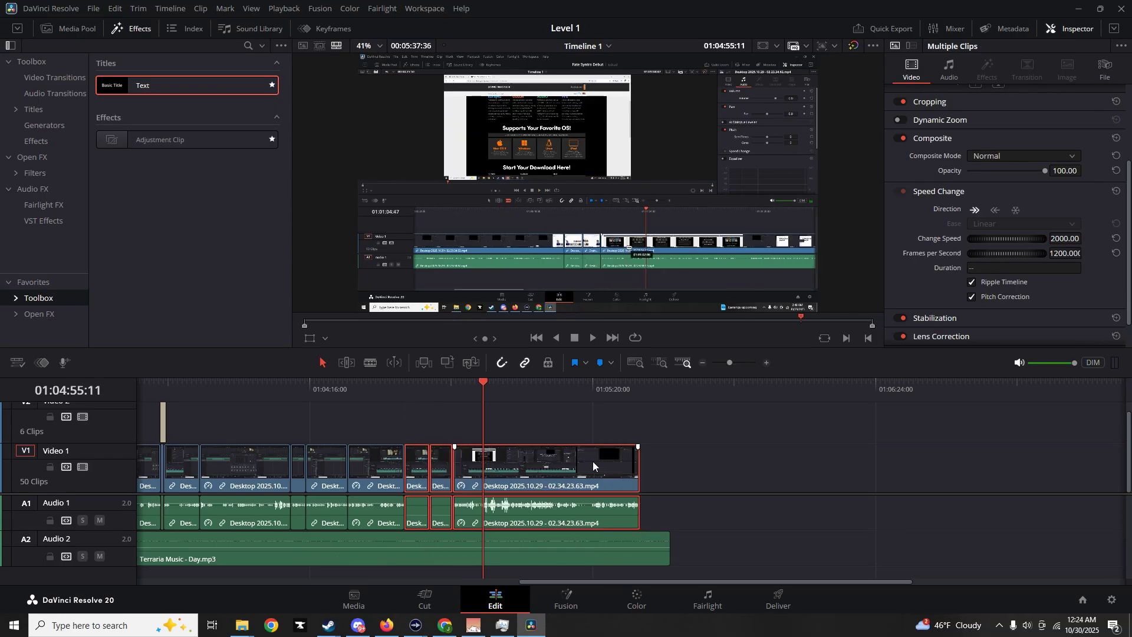
{"action": "left_click_drag", "start_coordinate": [1024, 240], "coordinate": [1044, 240]}
{"action": "left_click", "coordinate": [407, 386]}
{"action": "key", "text": "space"}
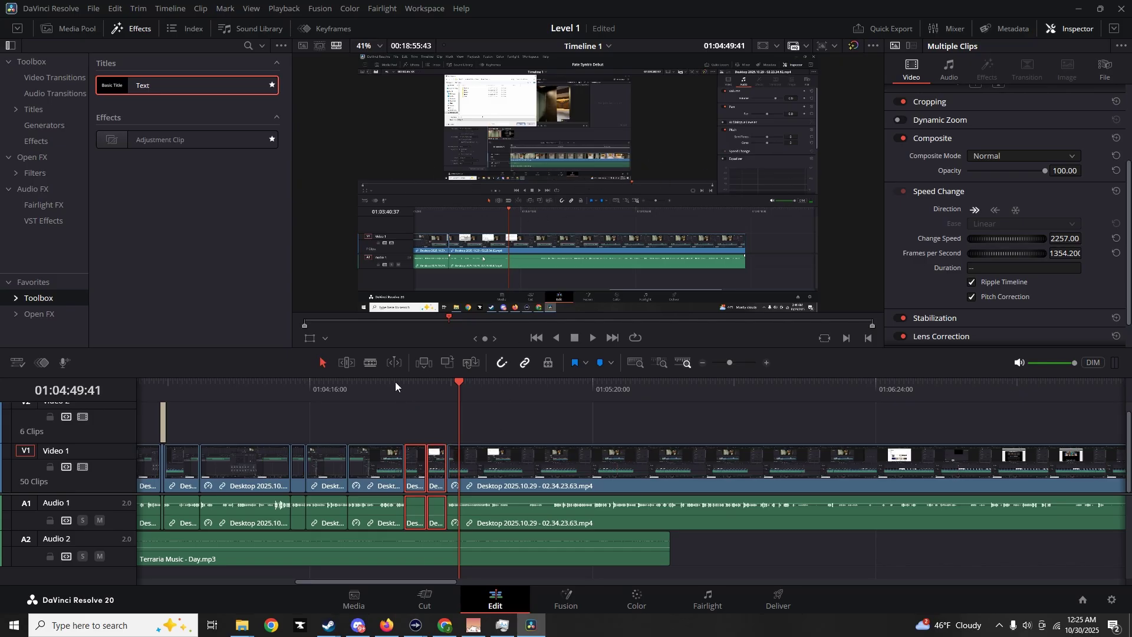
{"action": "key", "text": "l"}
{"action": "key", "text": "l"}
{"action": "key", "text": "l"}
Undo the latest timeline edits and save the project
{"action": "key", "text": "ctrl+z"}
{"action": "key", "text": "ctrl+z"}
{"action": "key", "text": "ctrl+z"}
{"action": "key", "text": "ctrl+z"}
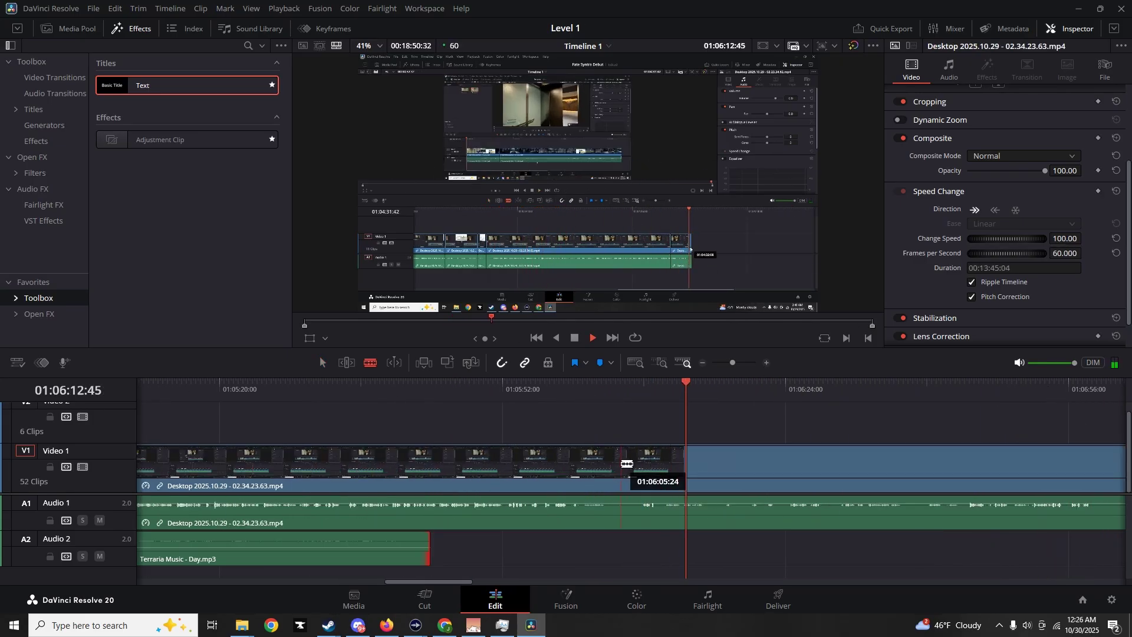
{"action": "key", "text": "ctrl+z"}
{"action": "key", "text": "ctrl+z"}
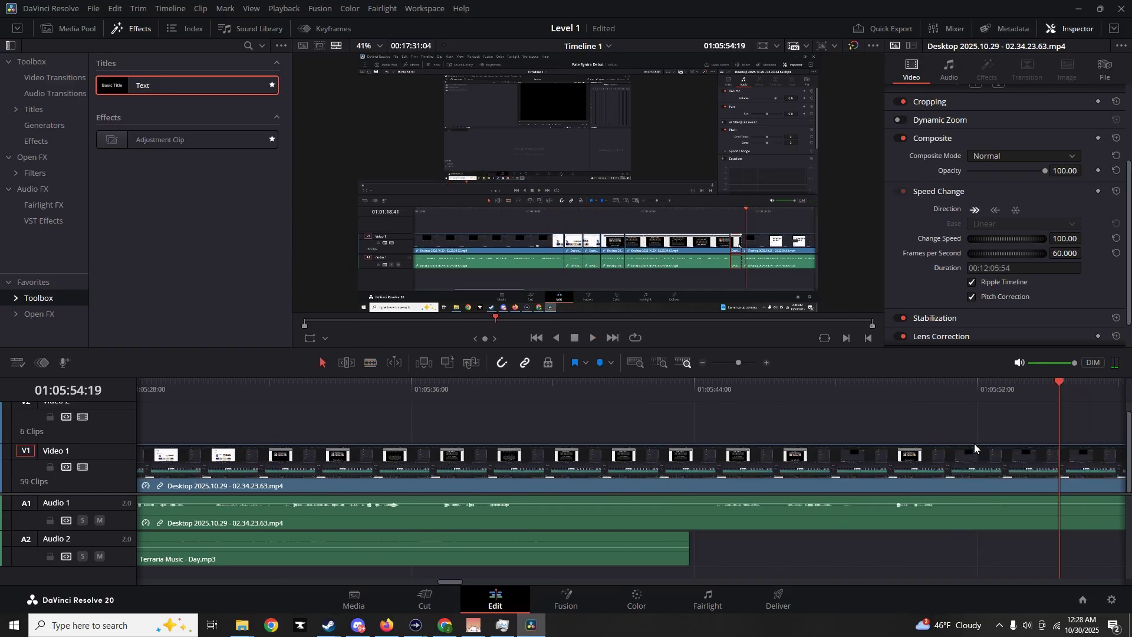
{"action": "key", "text": "ctrl+s"}
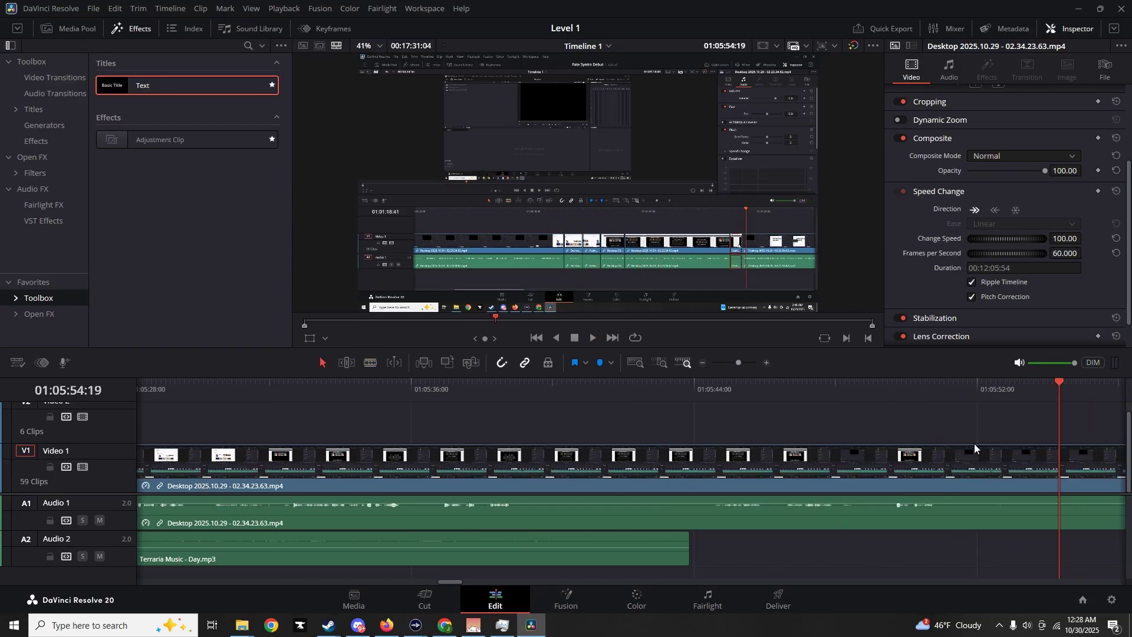
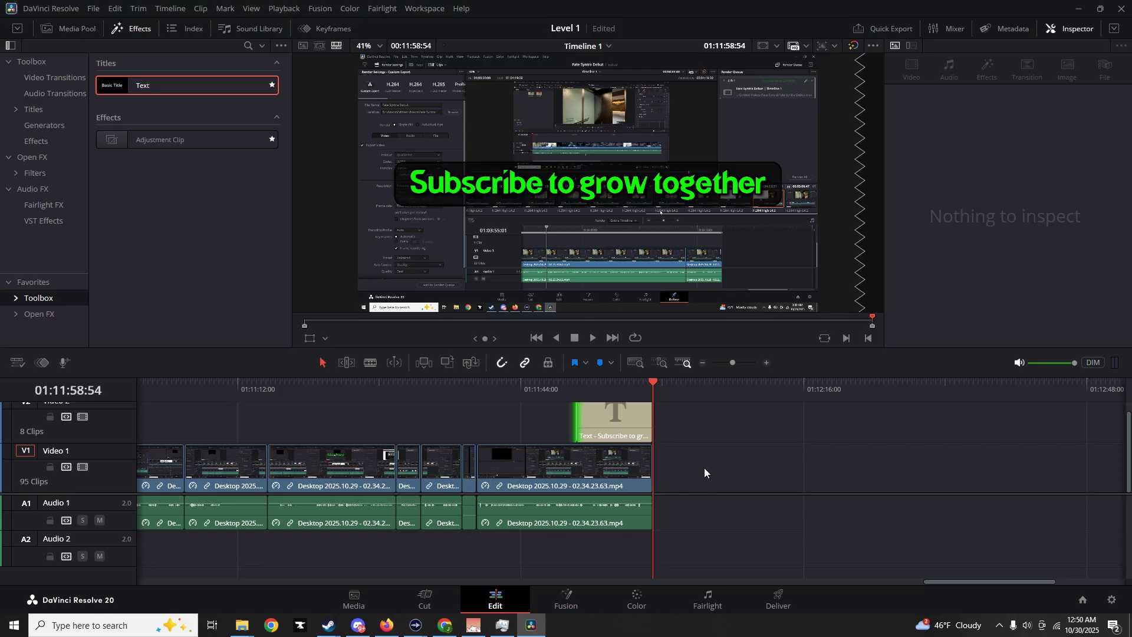
Reset the pitch of all Video 1 and Audio 1 clips to 0 semitones and play briefly from about 01:01:10 to check the voice
{"action": "left_click_drag", "start_coordinate": [704, 468], "coordinate": [72, 514]}
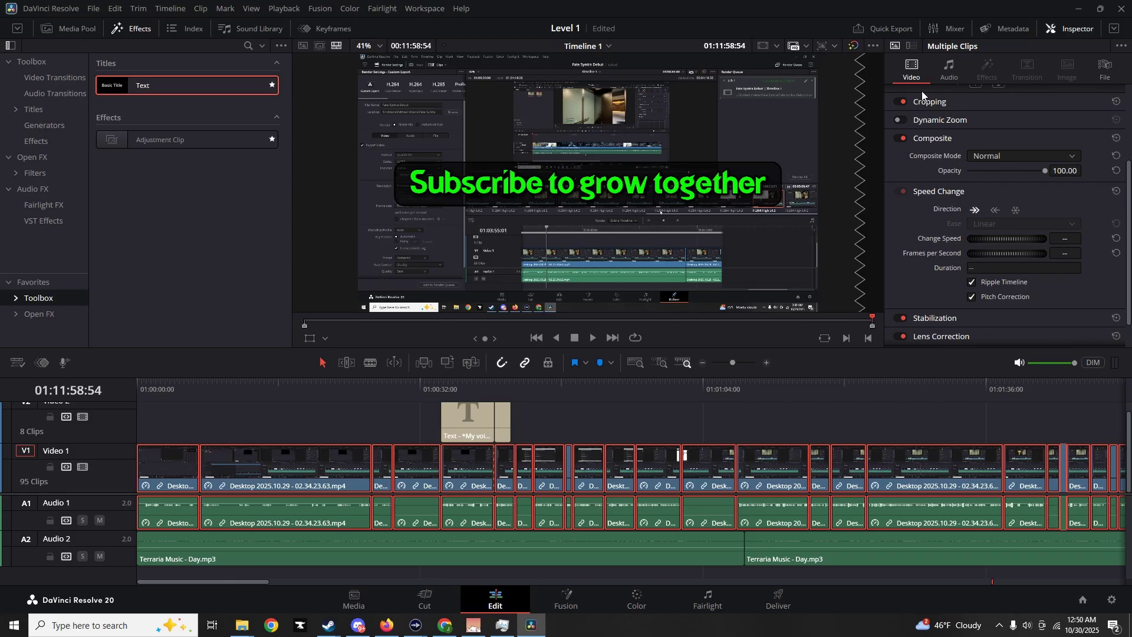
{"action": "left_click", "coordinate": [949, 69]}
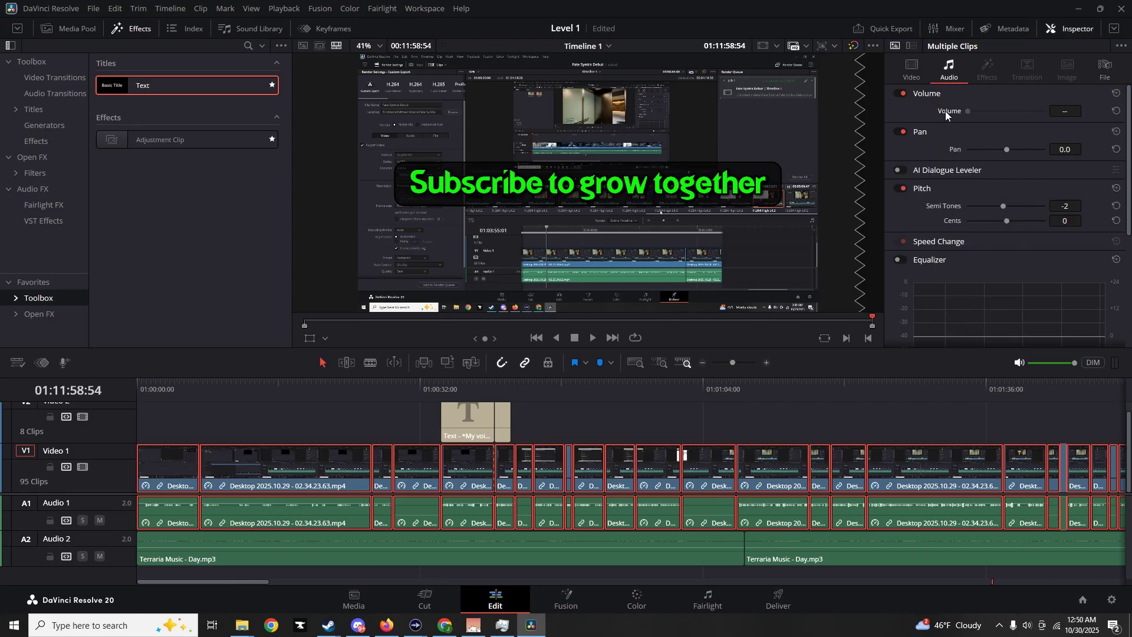
{"action": "double_click", "coordinate": [1056, 209]}
{"action": "left_click", "coordinate": [757, 391]}
{"action": "left_click", "coordinate": [593, 337]}
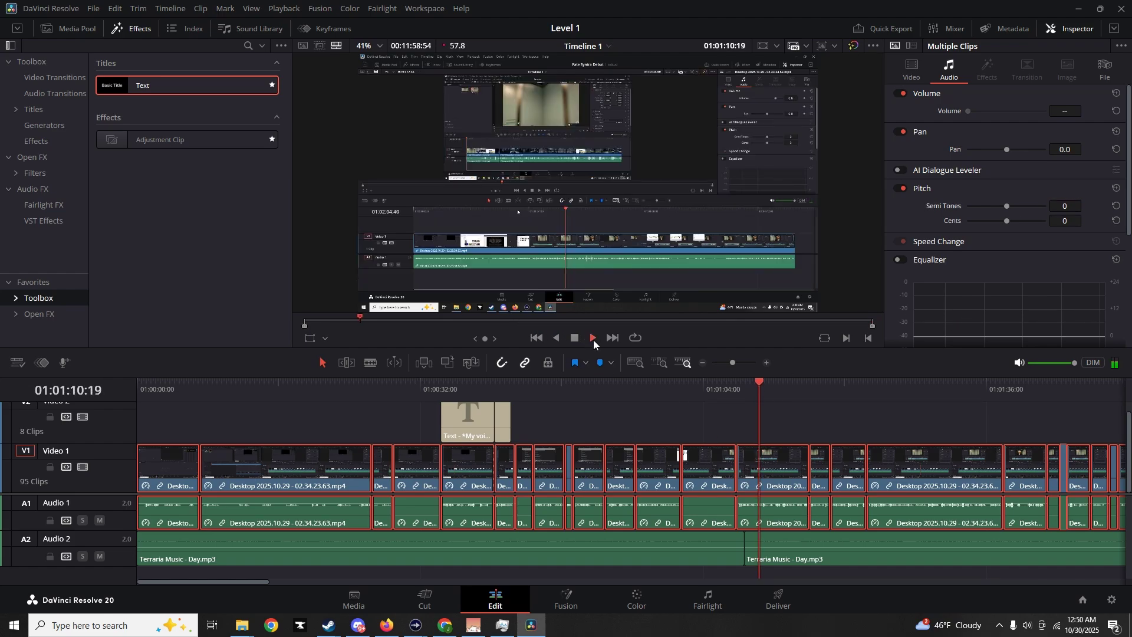
{"action": "left_click", "coordinate": [574, 338]}
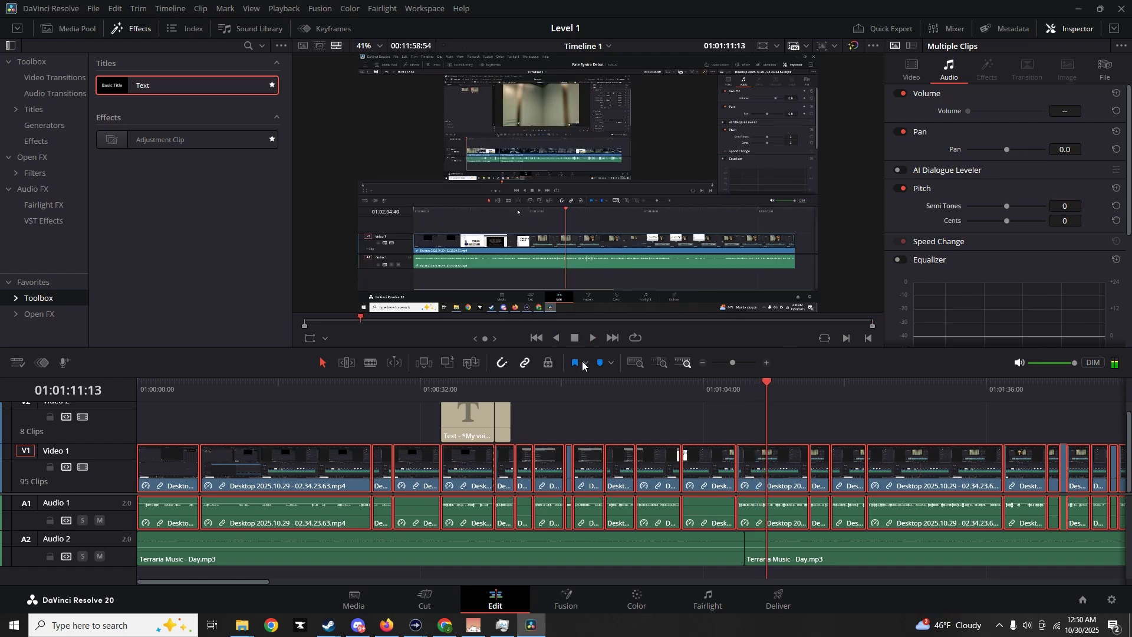
Shift the second and third Audio 2 music clips about two minutes later, and extend the first music clip's end to about 01:02:17
{"action": "left_click", "coordinate": [702, 540]}
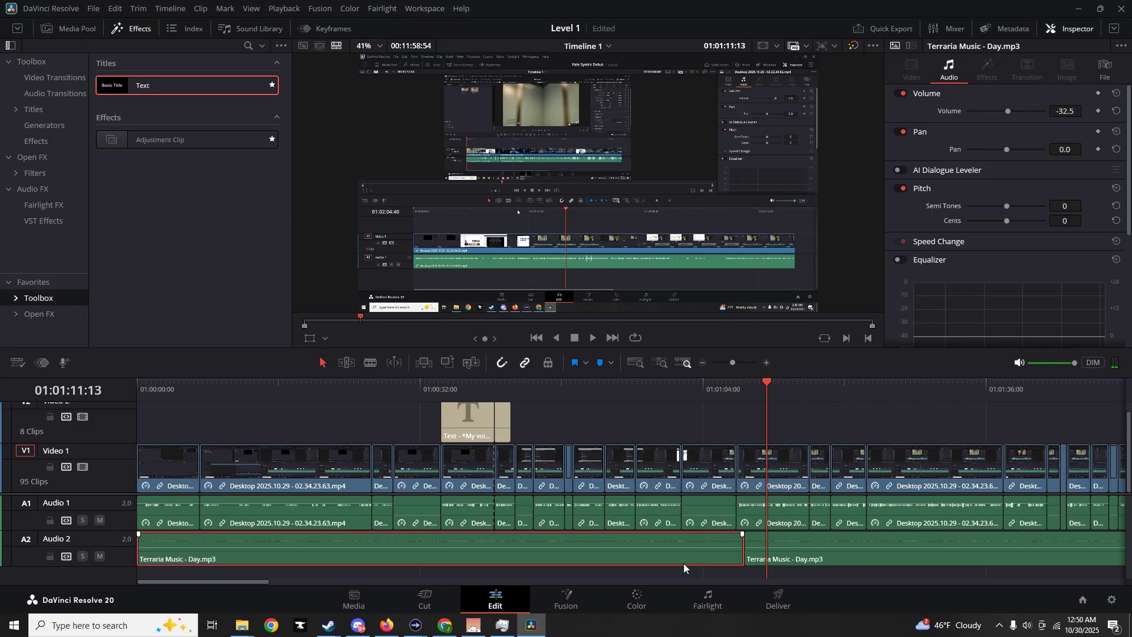
{"action": "left_click", "coordinate": [703, 362]}
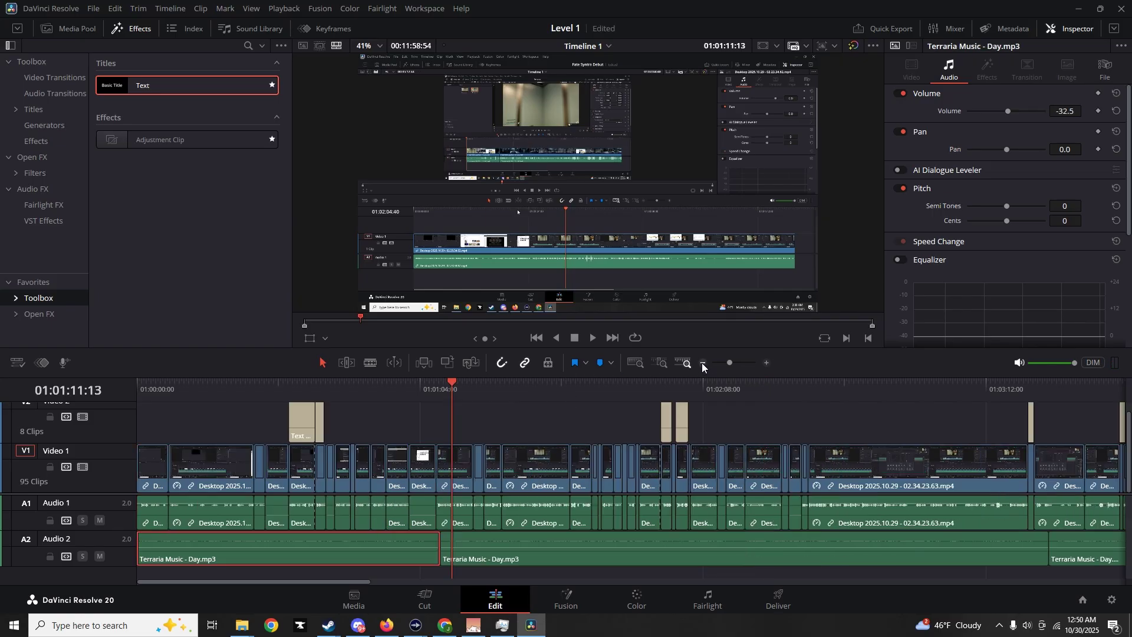
{"action": "left_click", "coordinate": [702, 362]}
{"action": "left_click", "coordinate": [702, 362]}
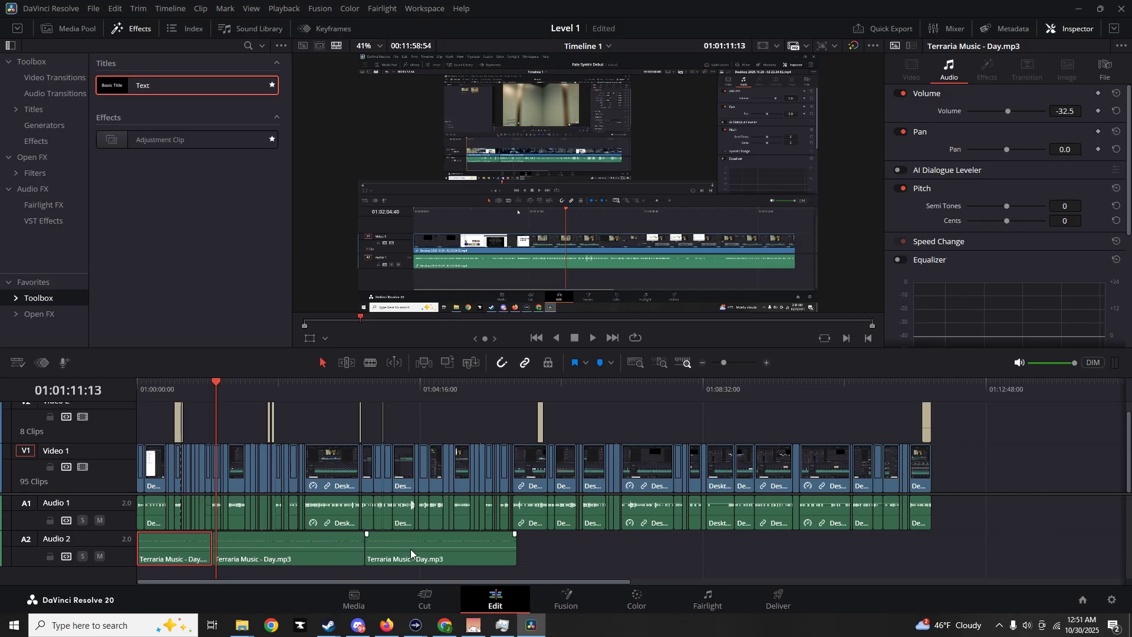
{"action": "left_click_drag", "start_coordinate": [364, 551], "coordinate": [464, 554]}
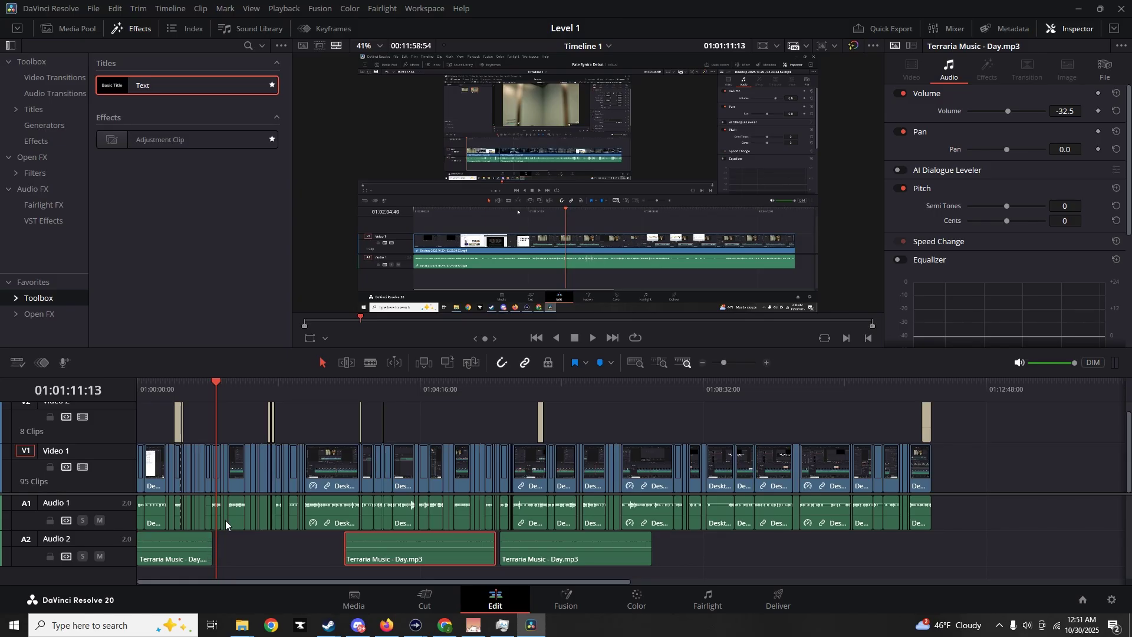
{"action": "left_click", "coordinate": [238, 510]}
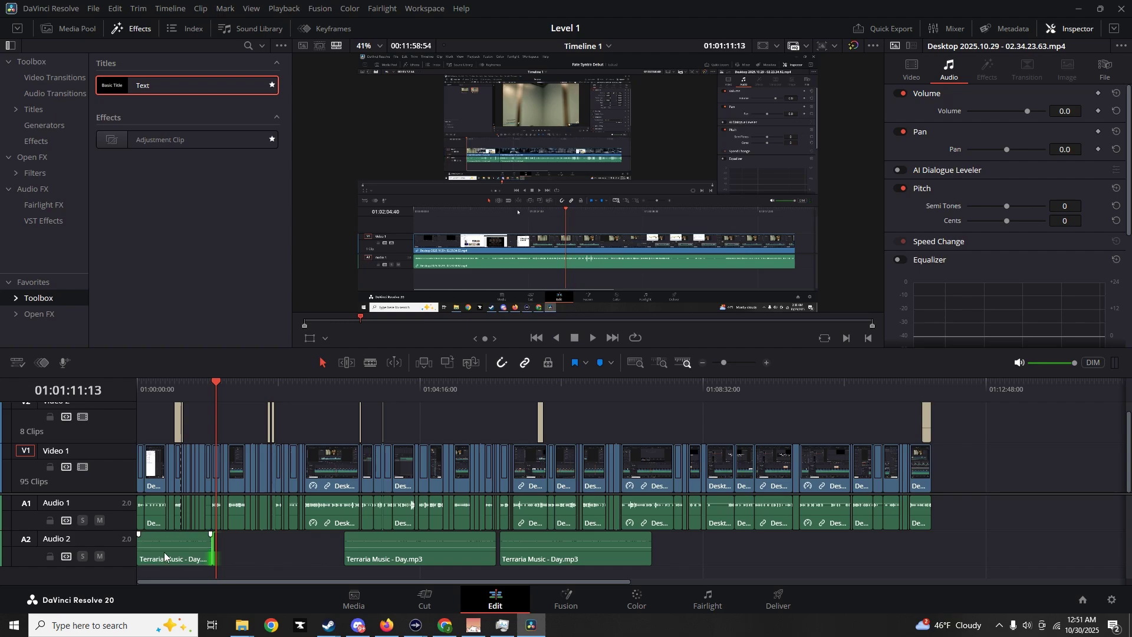
{"action": "left_click_drag", "start_coordinate": [167, 557], "coordinate": [205, 551]}
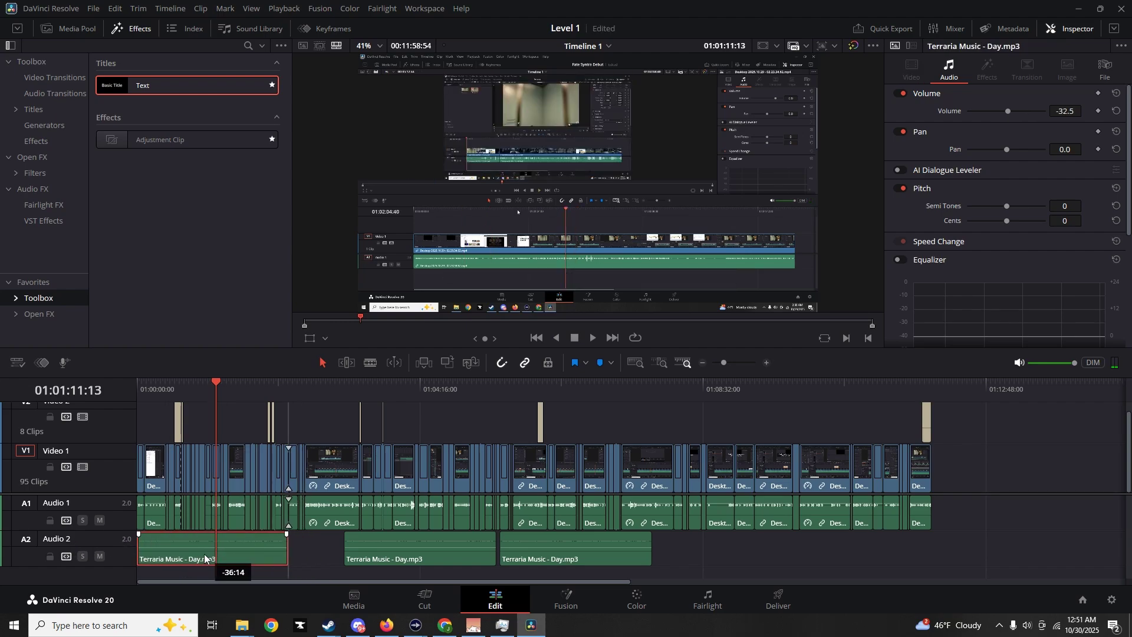
Try to ripple delete the two later music clips on Audio 2, and undo the deletion
{"action": "left_click", "coordinate": [406, 552]}
{"action": "left_click", "coordinate": [614, 553], "text": "ctrl"}
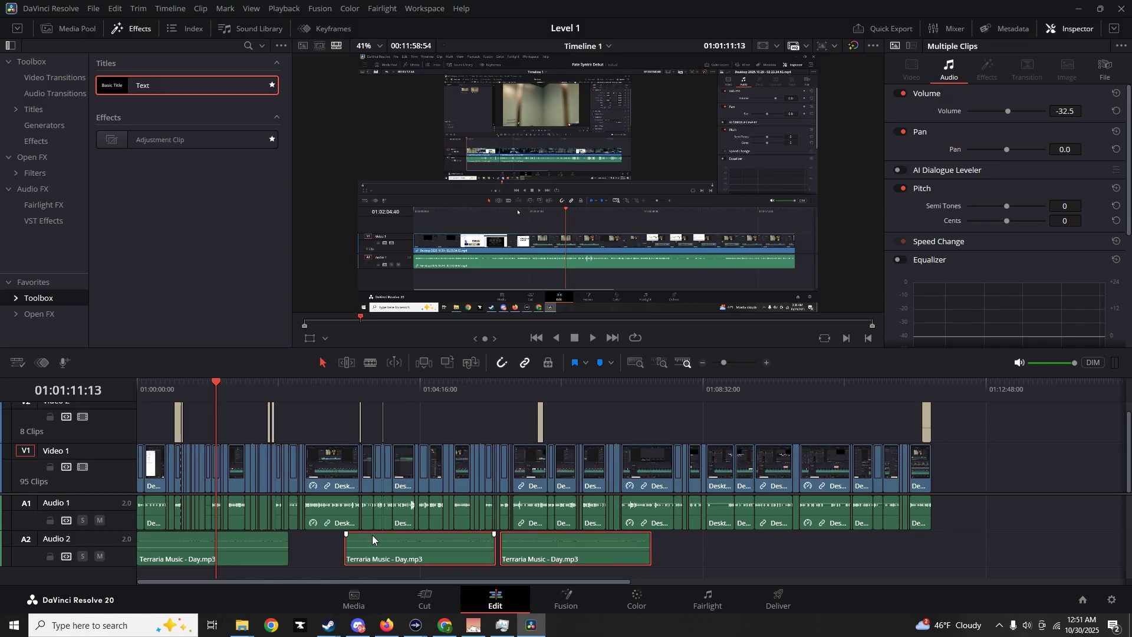
{"action": "key", "text": "Delete"}
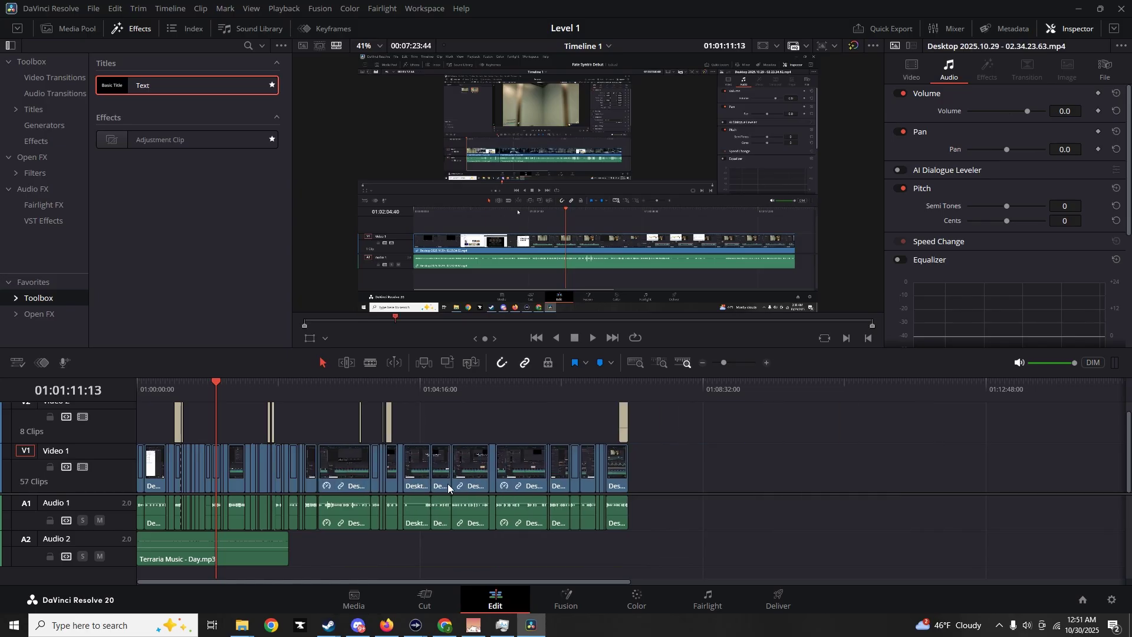
{"action": "key", "text": "ctrl+z"}
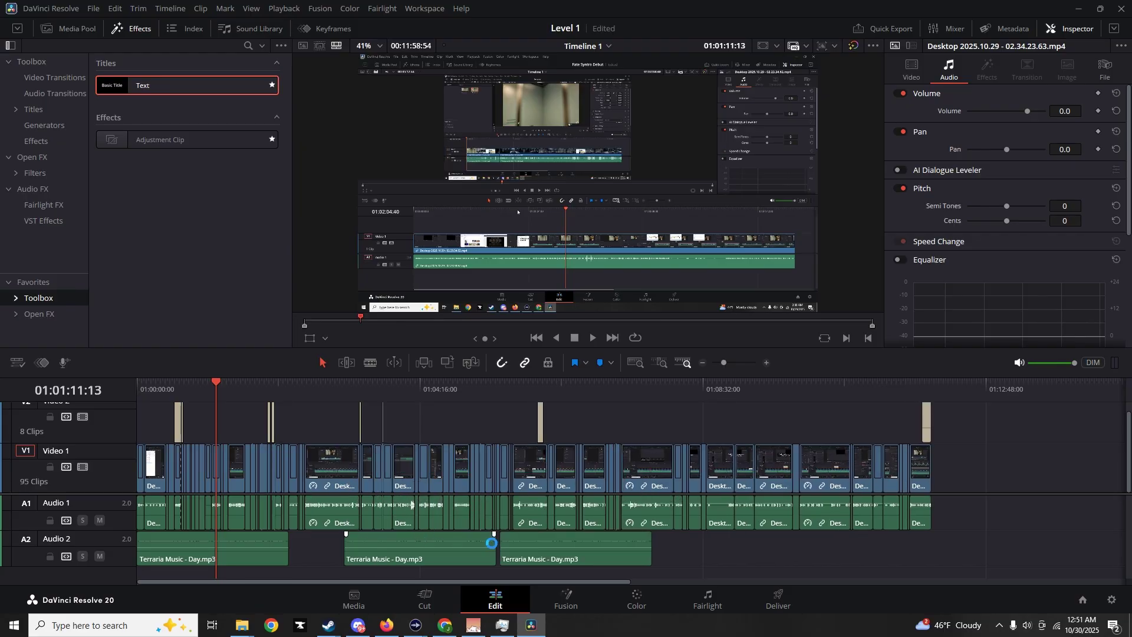
{"action": "left_click", "coordinate": [525, 469]}
{"action": "right_click", "coordinate": [522, 461]}
{"action": "left_click", "coordinate": [544, 454]}
{"action": "right_click", "coordinate": [527, 466]}
{"action": "left_click", "coordinate": [548, 458]}
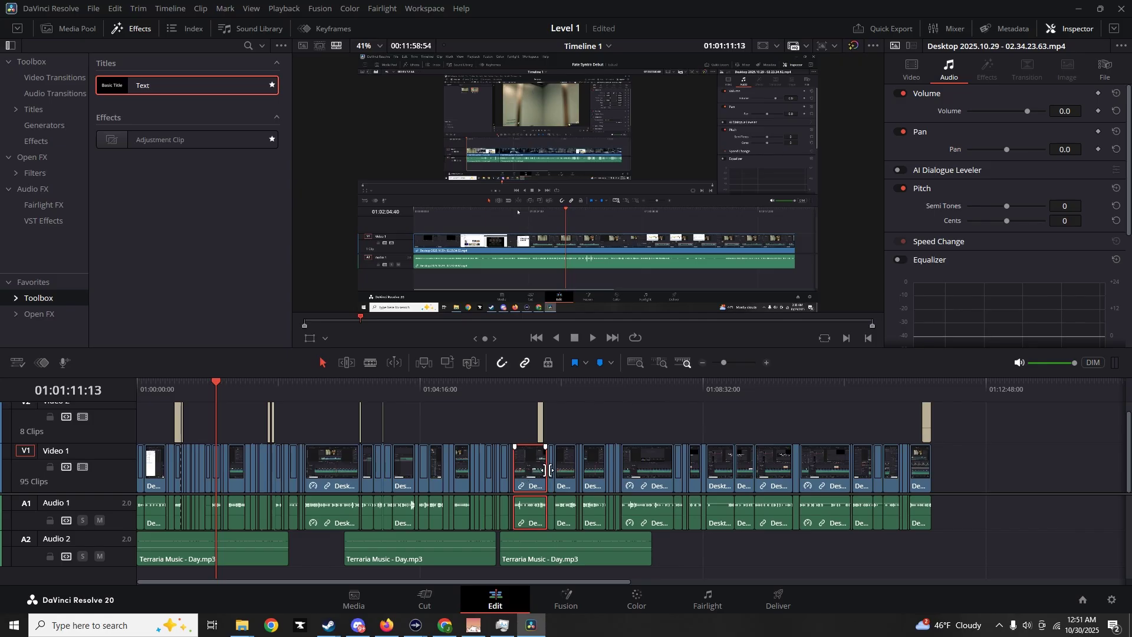
{"action": "mouse_move", "coordinate": [550, 470]}
{"action": "left_mouse_down"}
{"action": "mouse_move", "coordinate": [563, 472]}
{"action": "mouse_move", "coordinate": [536, 479]}
{"action": "mouse_move", "coordinate": [546, 479]}
{"action": "left_mouse_up"}
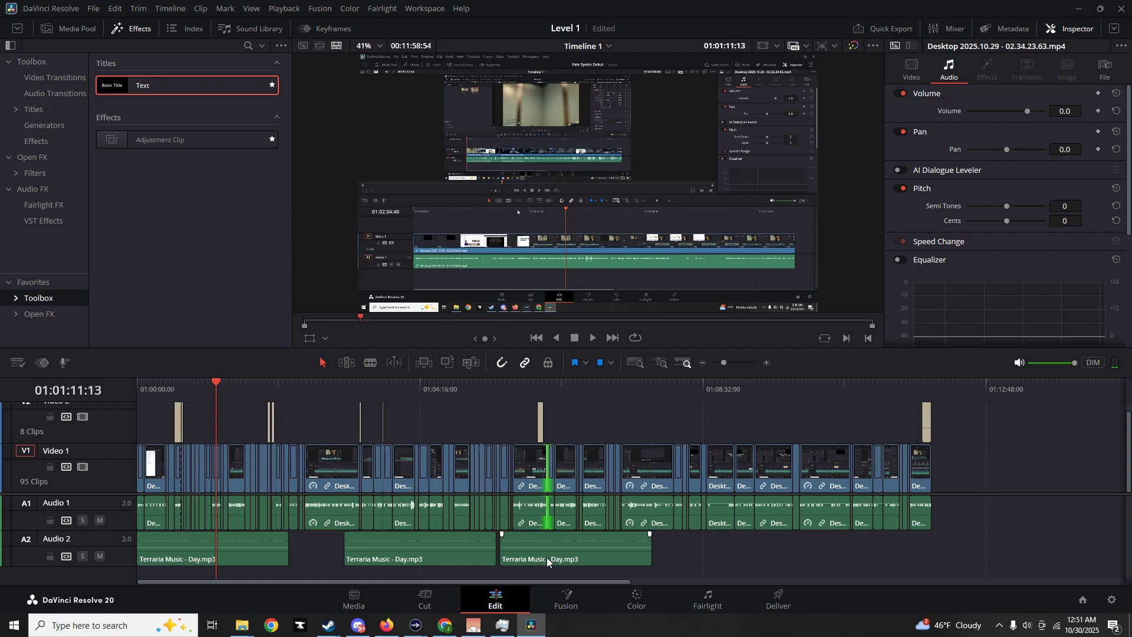
Delete the last music clip on Audio 2 without rippling the other tracks
{"action": "left_click", "coordinate": [532, 550]}
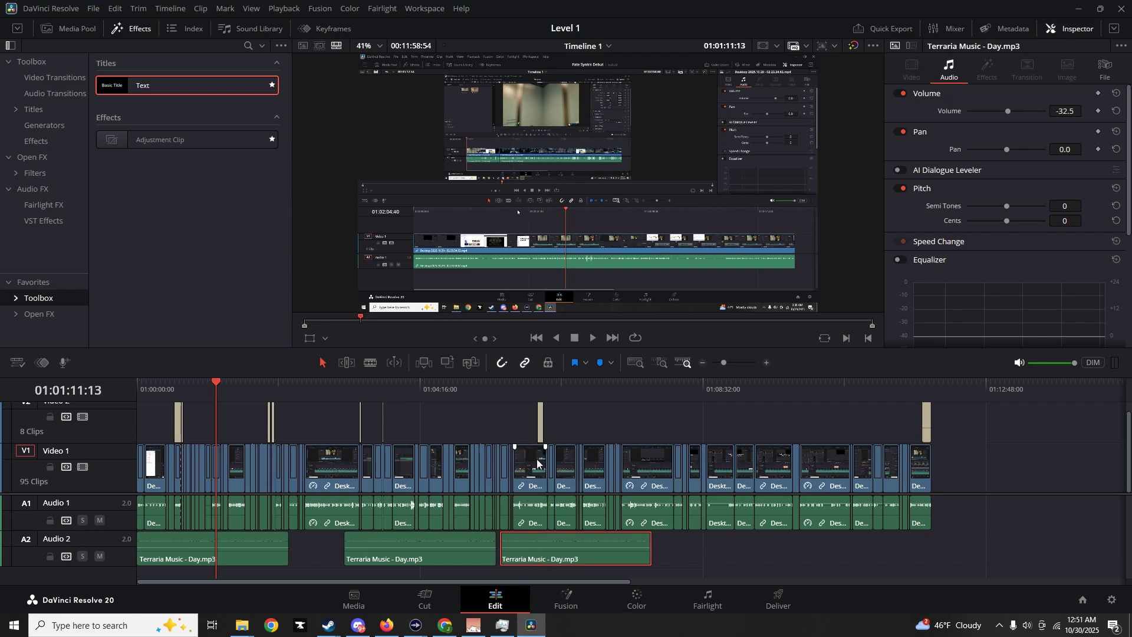
{"action": "right_click", "coordinate": [592, 555]}
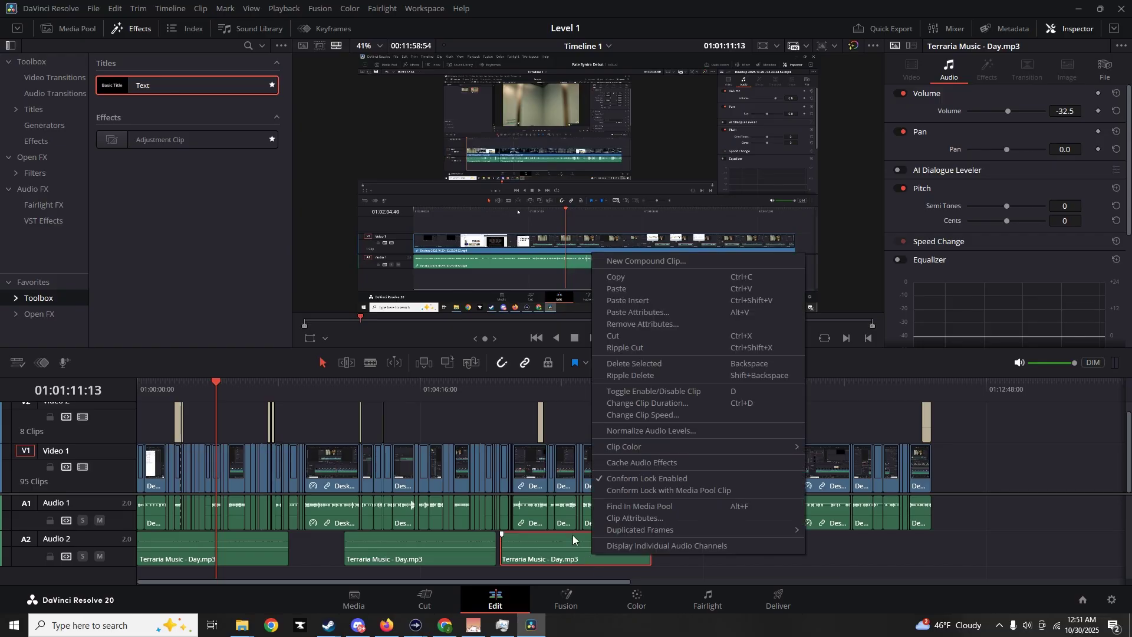
{"action": "left_click", "coordinate": [632, 363]}
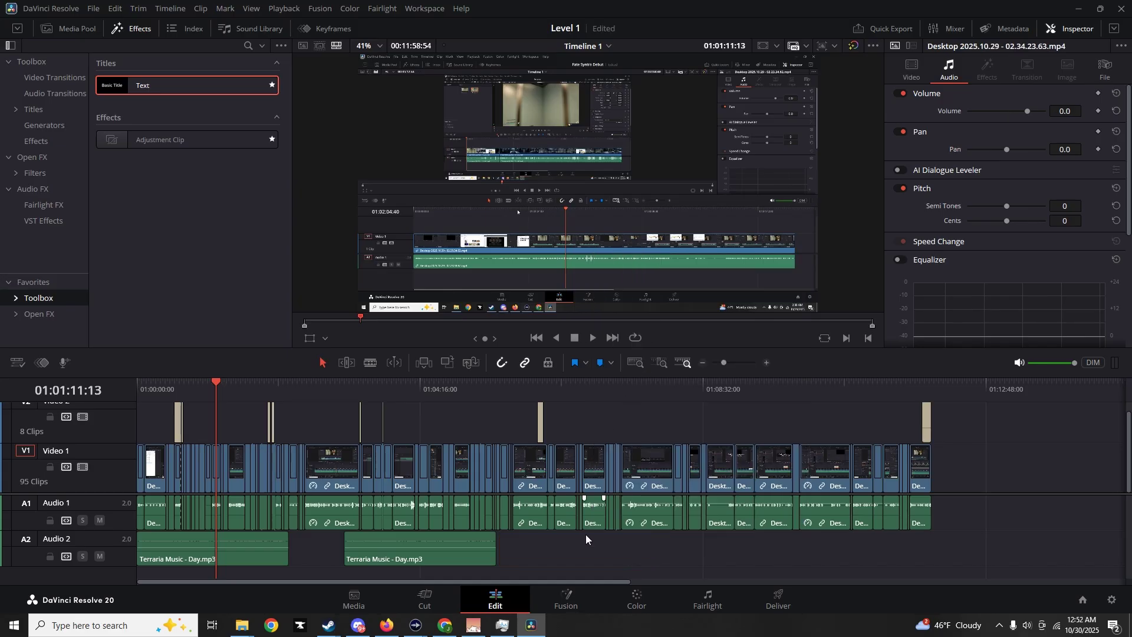
Try to ripple delete the second music clip on Audio 2 twice, undoing each attempt
{"action": "left_click", "coordinate": [454, 554]}
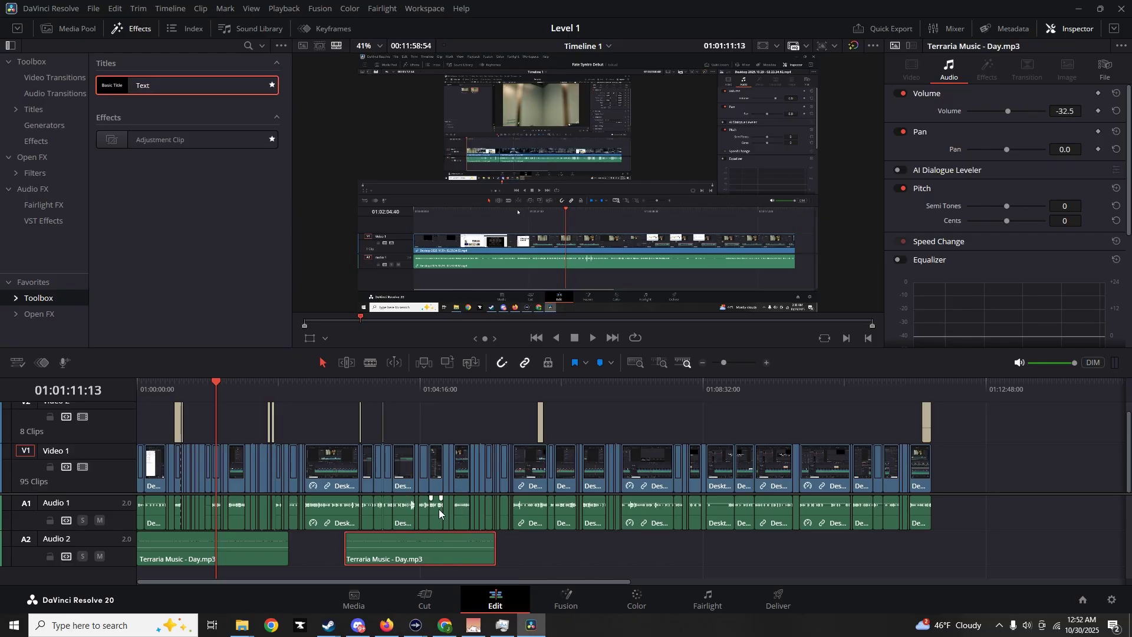
{"action": "key", "text": "Delete"}
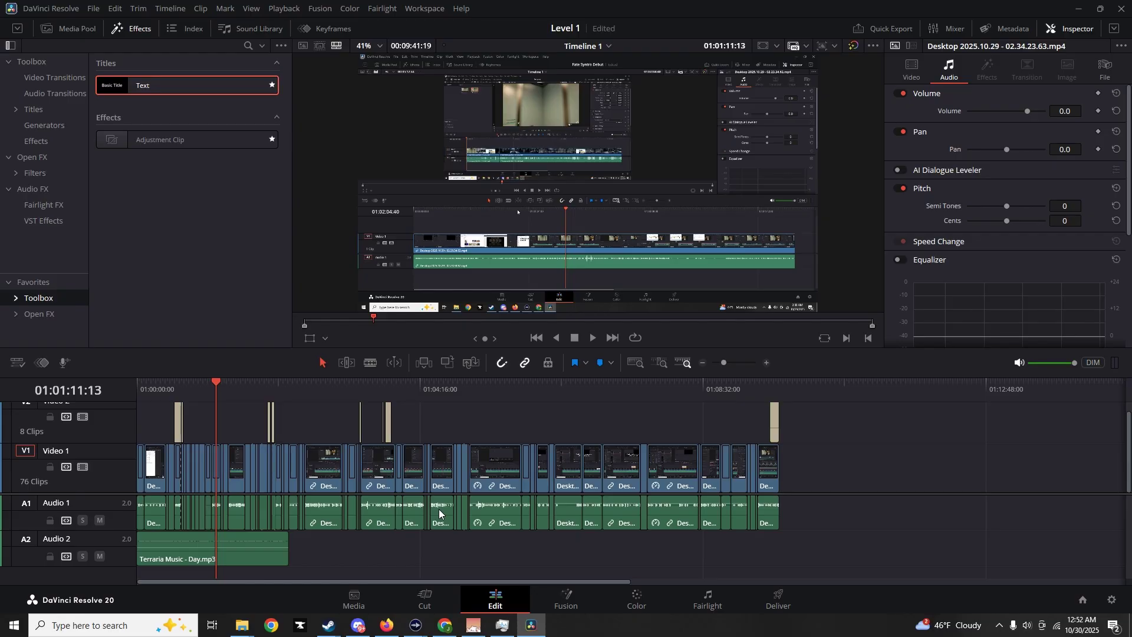
{"action": "key", "text": "ctrl+z"}
{"action": "right_click", "coordinate": [445, 555]}
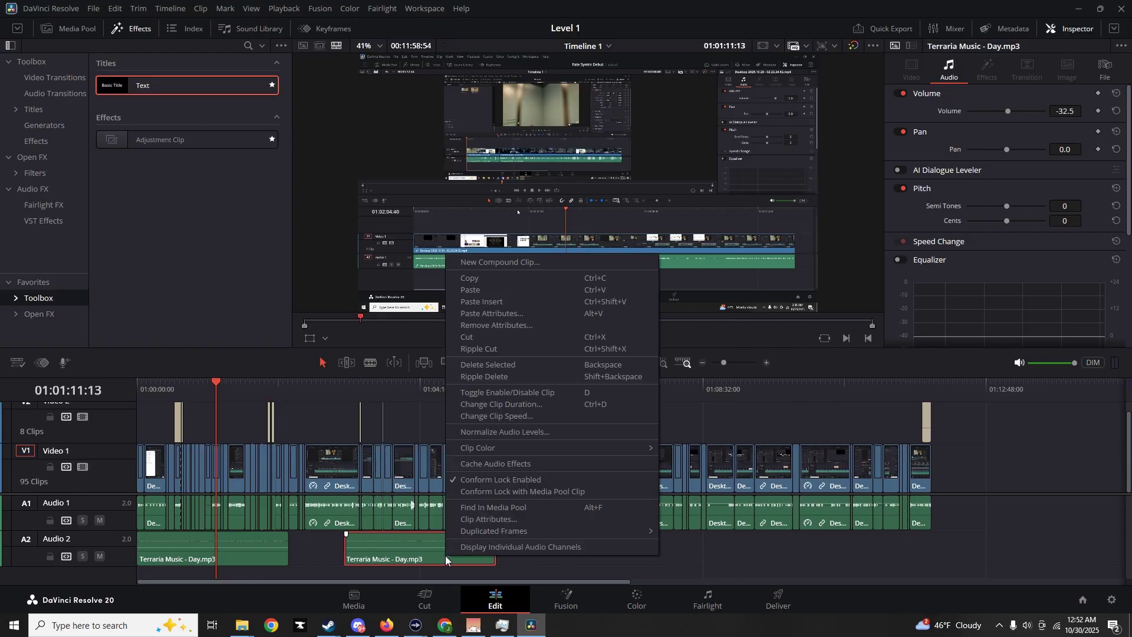
{"action": "left_click", "coordinate": [486, 375]}
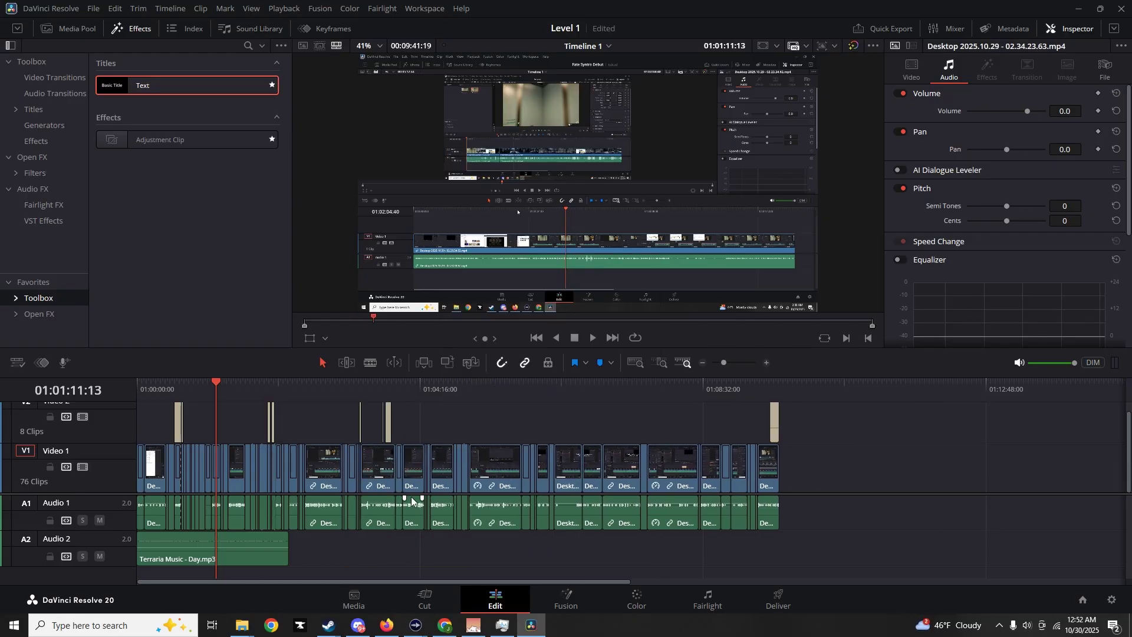
{"action": "key", "text": "ctrl+z"}
Delete the second music clip on Audio 2 without rippling the timeline, leaving only the first music clip
{"action": "right_click", "coordinate": [445, 554]}
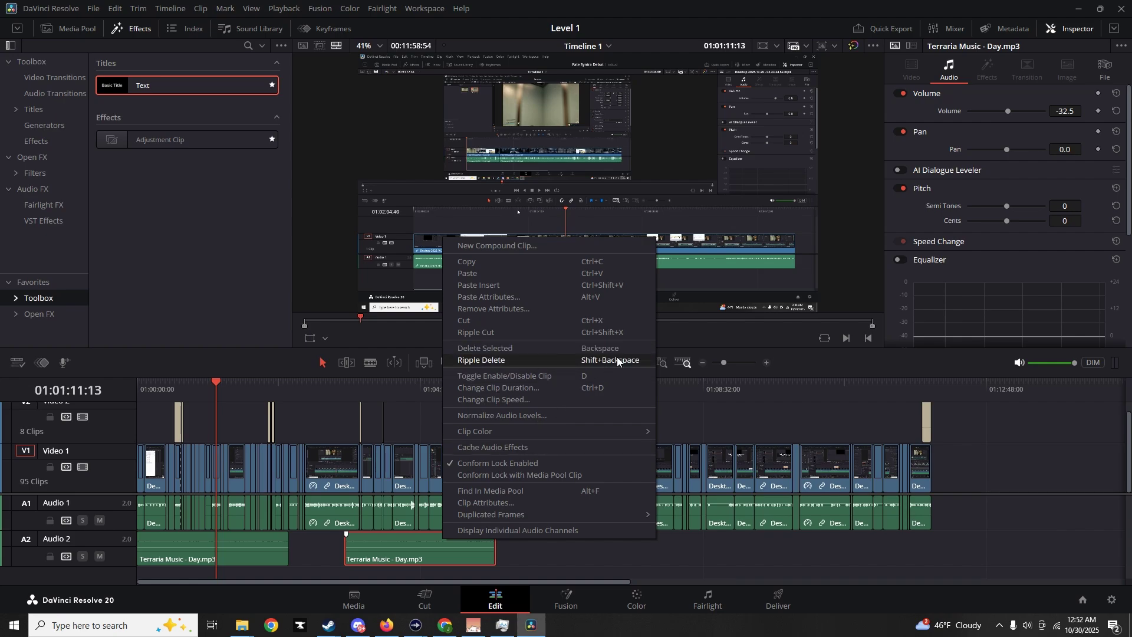
{"action": "left_click", "coordinate": [473, 547]}
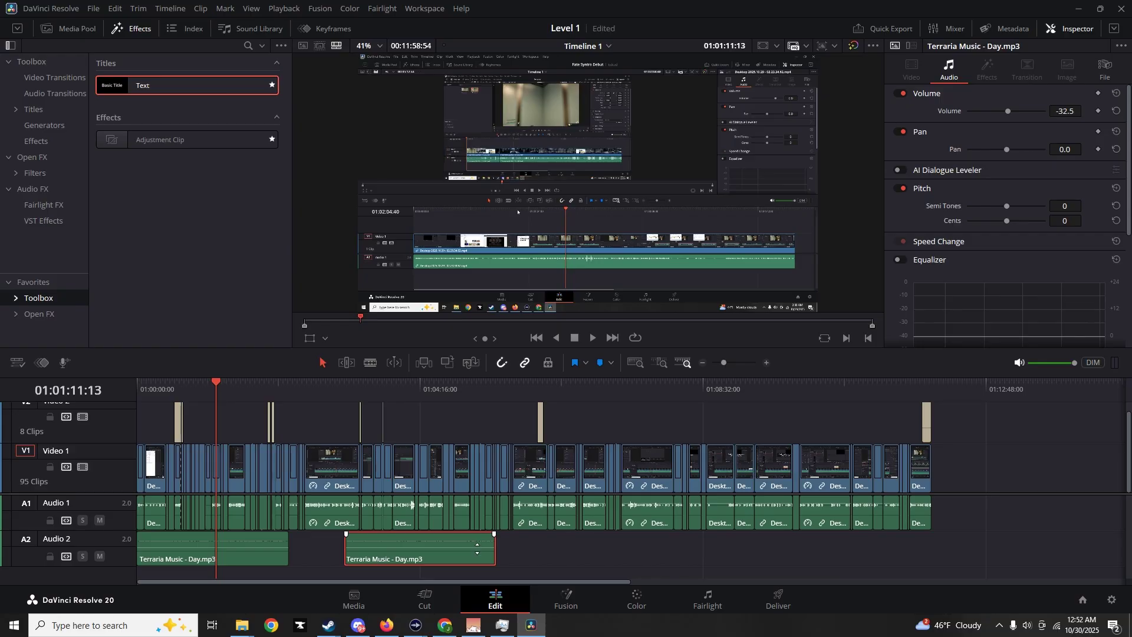
{"action": "key", "text": "Delete"}
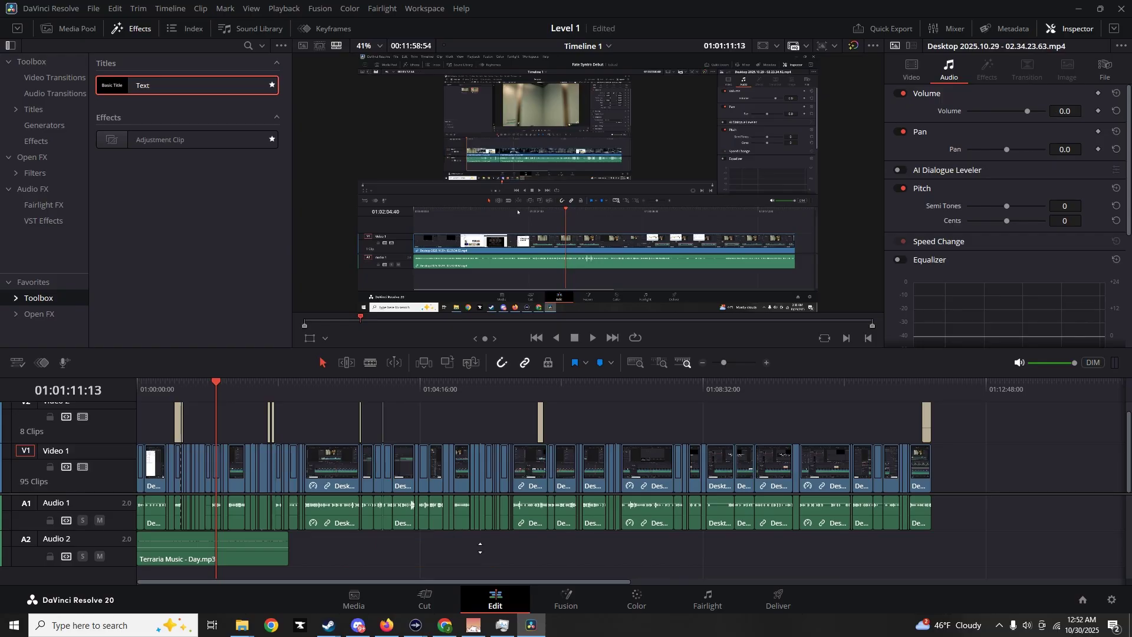
Delete the short video clip near 01:04:30 first with a gap and again with ripple, undoing each deletion
{"action": "left_click", "coordinate": [280, 560]}
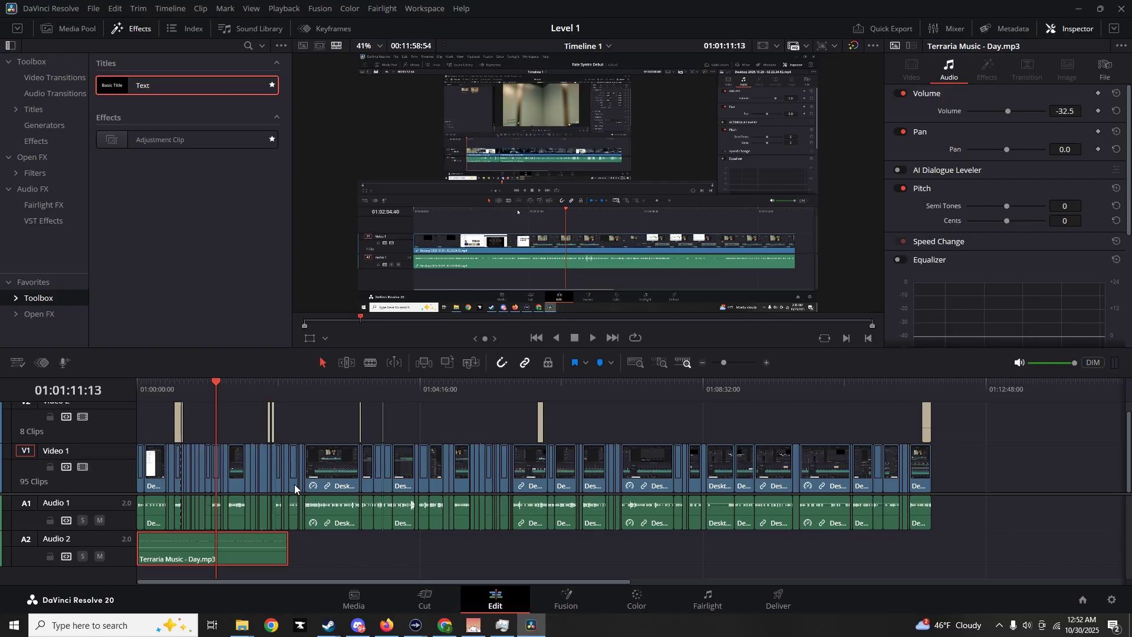
{"action": "left_click", "coordinate": [436, 470]}
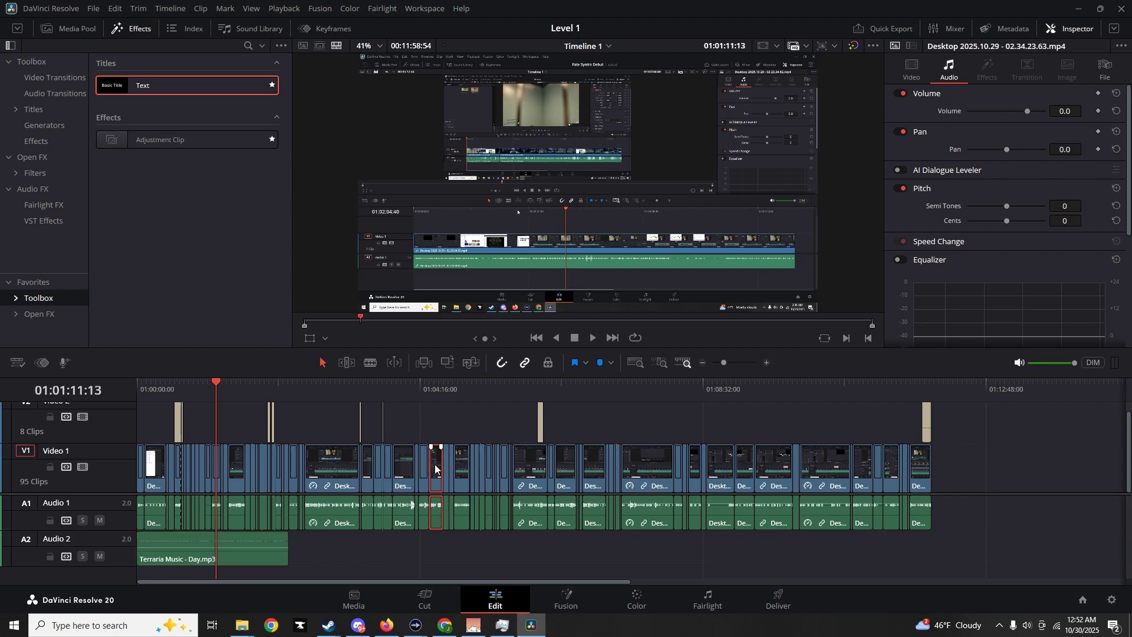
{"action": "key", "text": "BackSpace"}
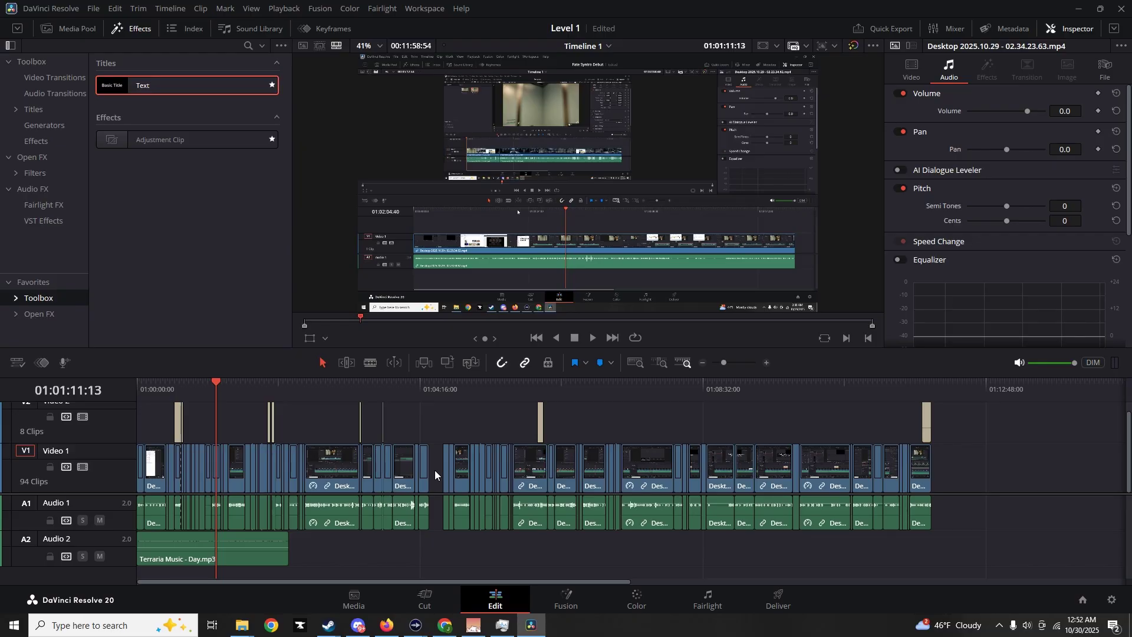
{"action": "key", "text": "ctrl+z"}
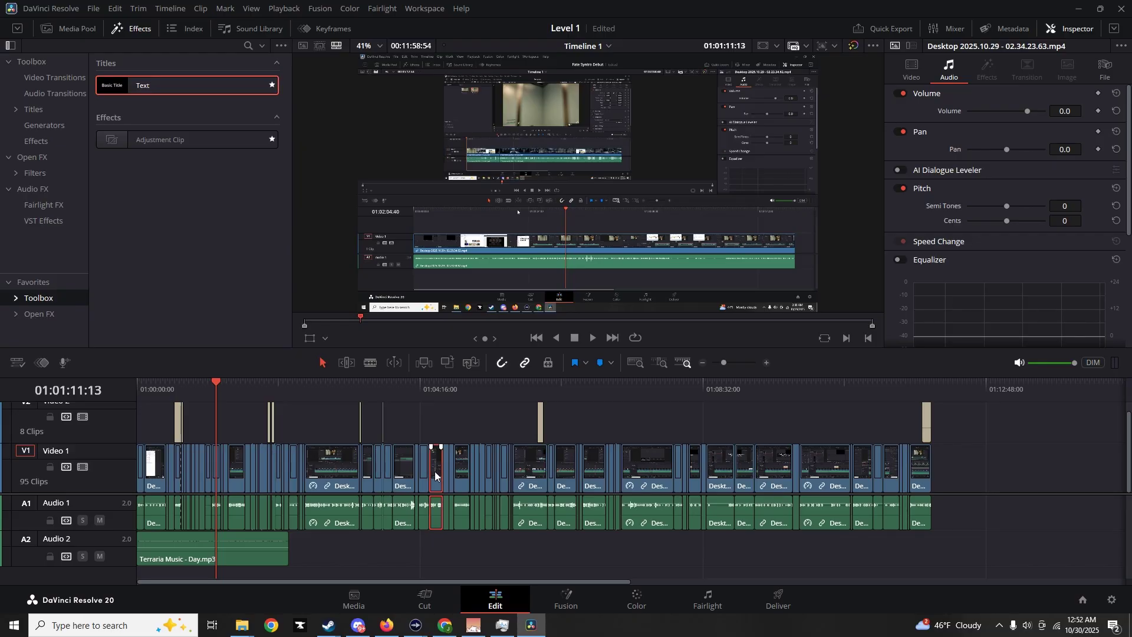
{"action": "key", "text": "Delete"}
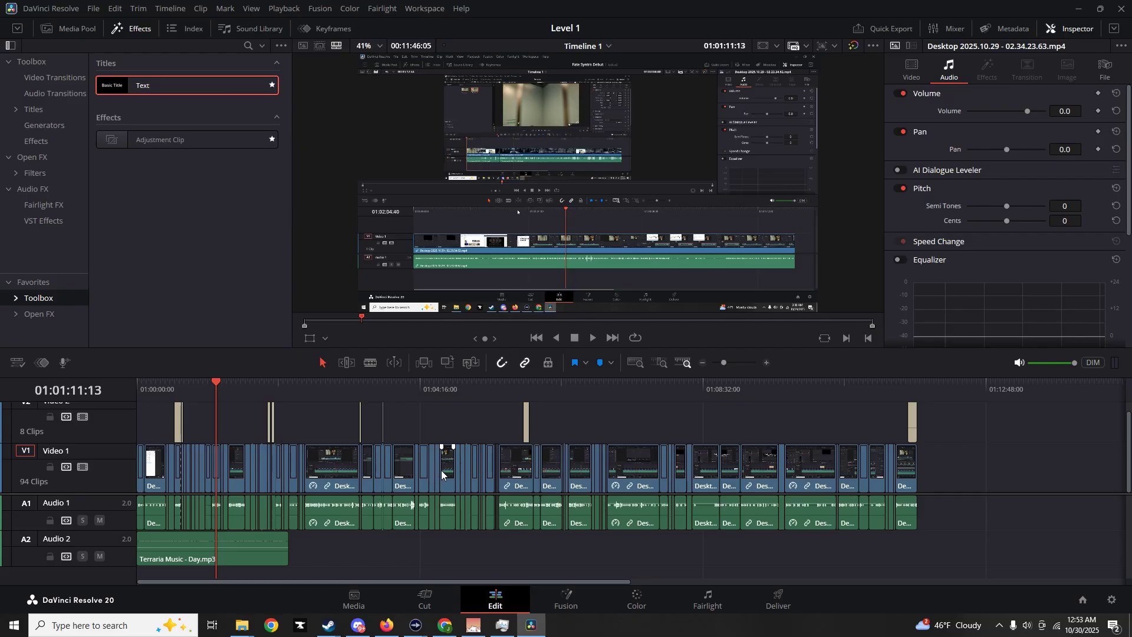
{"action": "key", "text": "ctrl+z"}
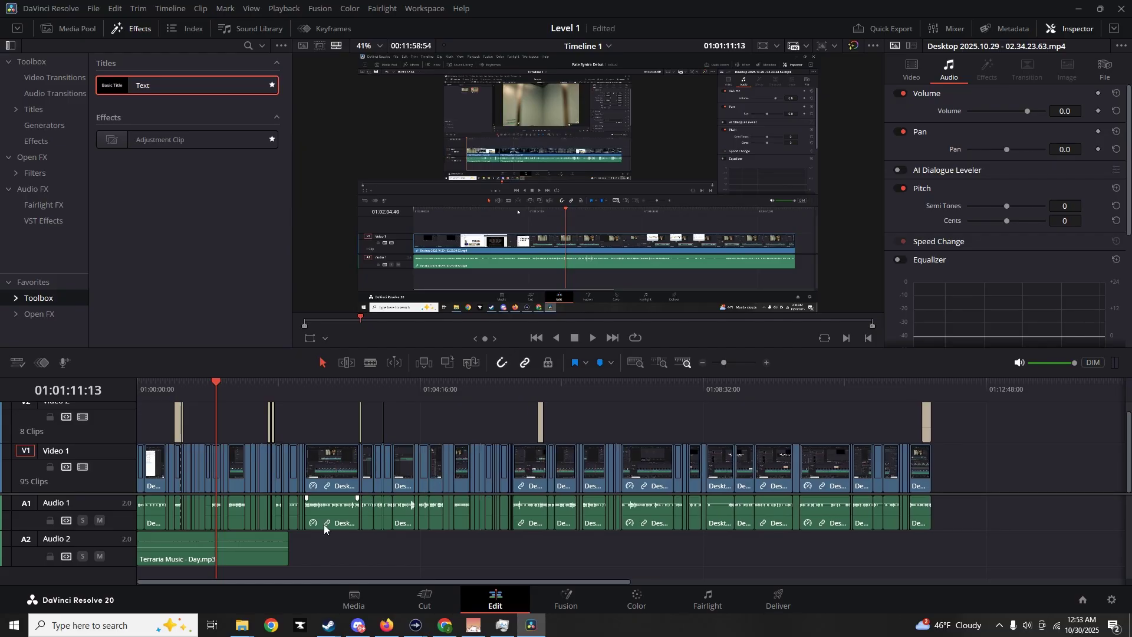
Paste five copies of the music clip end to end after the first on Audio 2, and trim the last copy to the video's end
{"action": "left_click", "coordinate": [271, 559]}
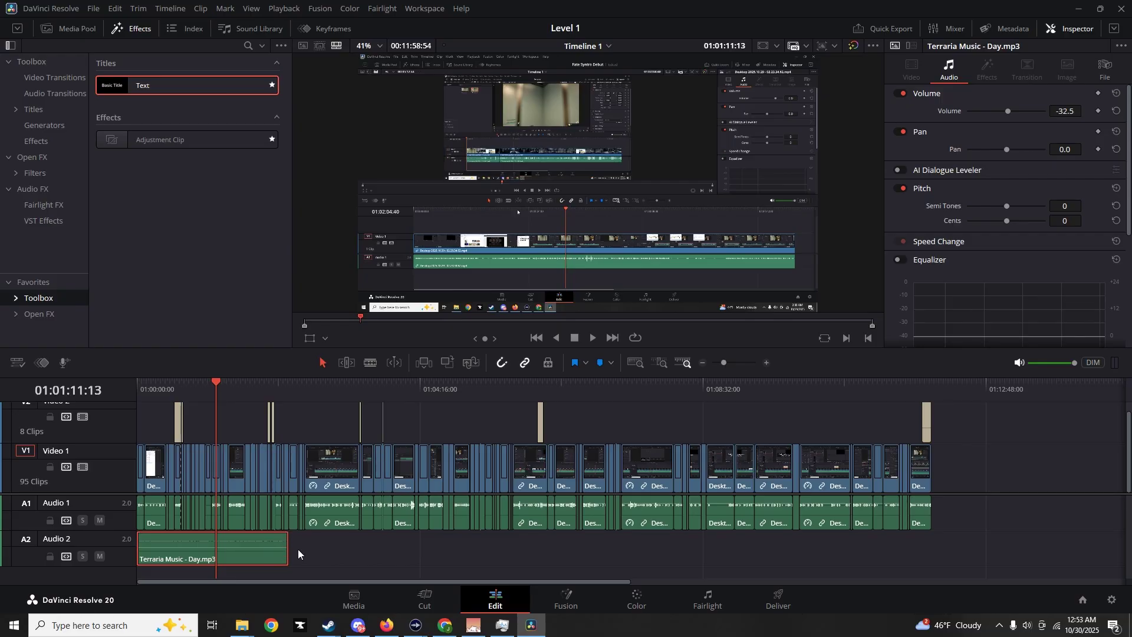
{"action": "left_click", "coordinate": [288, 392]}
{"action": "key", "text": "ctrl+v"}
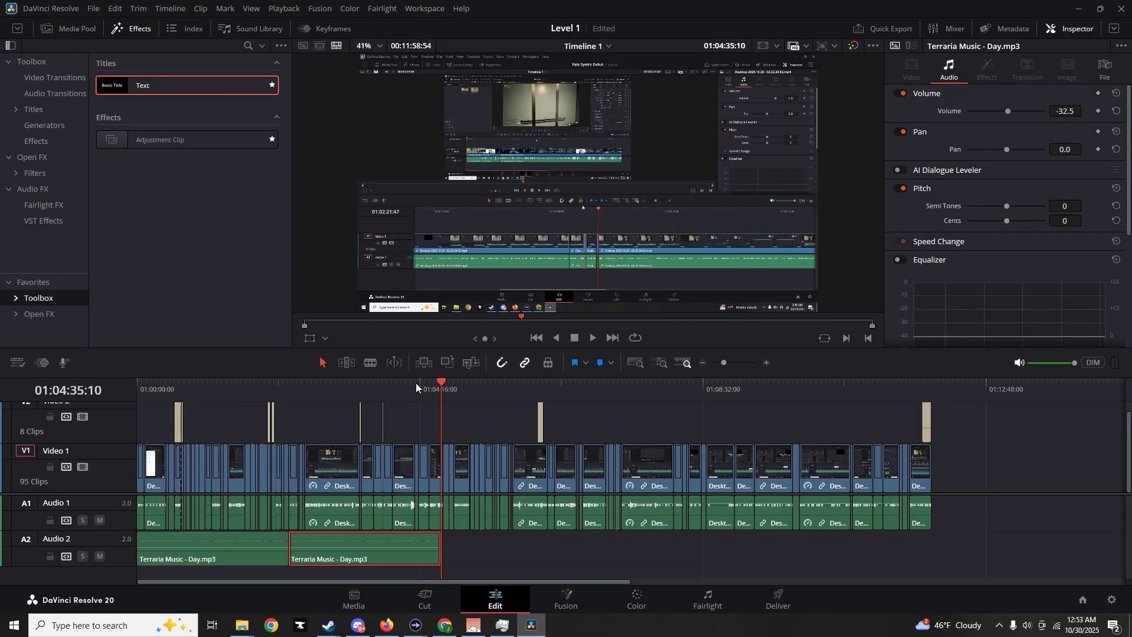
{"action": "key", "text": "ctrl+v"}
{"action": "key", "text": "ctrl+v"}
{"action": "key", "text": "ctrl+v"}
{"action": "key", "text": "ctrl+v"}
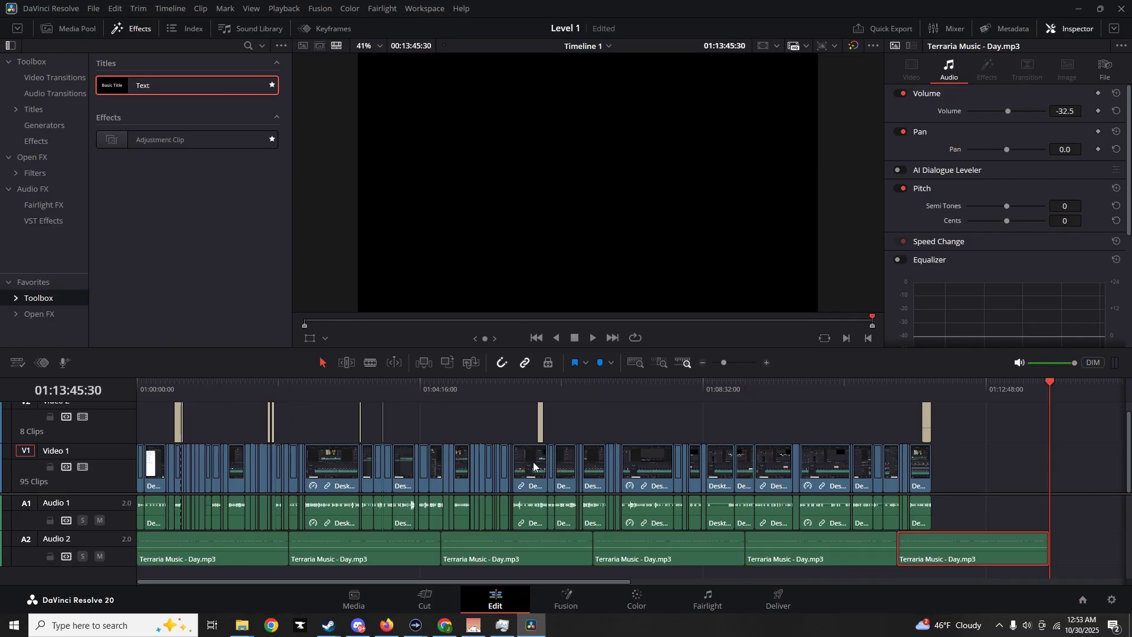
{"action": "left_click_drag", "start_coordinate": [1048, 551], "coordinate": [931, 550]}
{"action": "left_click", "coordinate": [886, 421]}
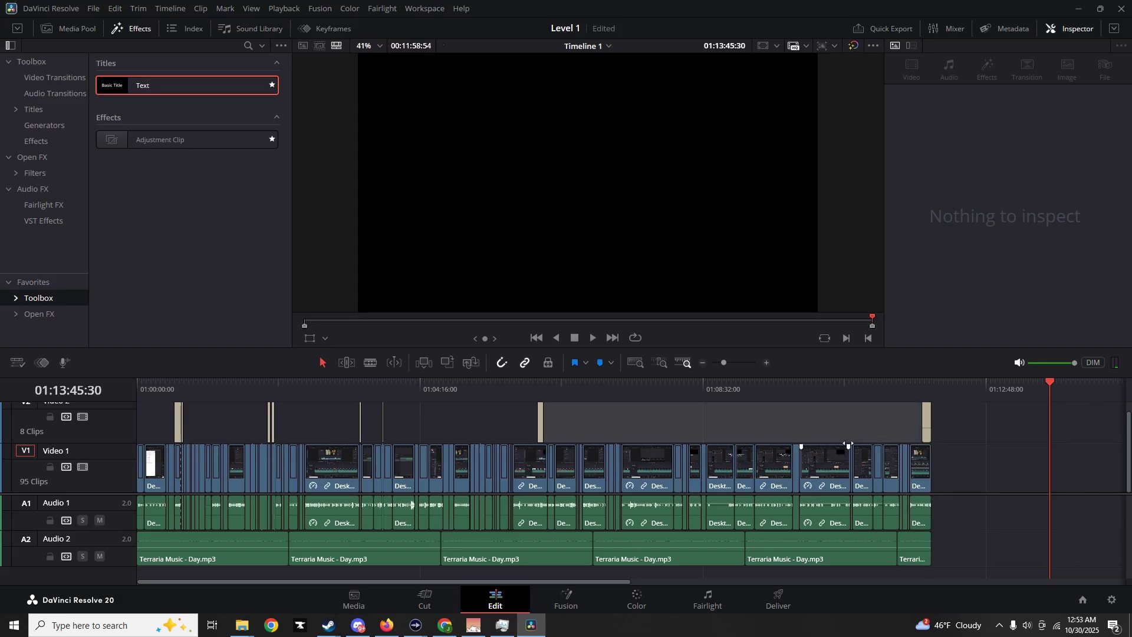
Play back the timeline from about 01:01:07 and from about 01:05:40 to check the background music against the voice
{"action": "left_click", "coordinate": [214, 384]}
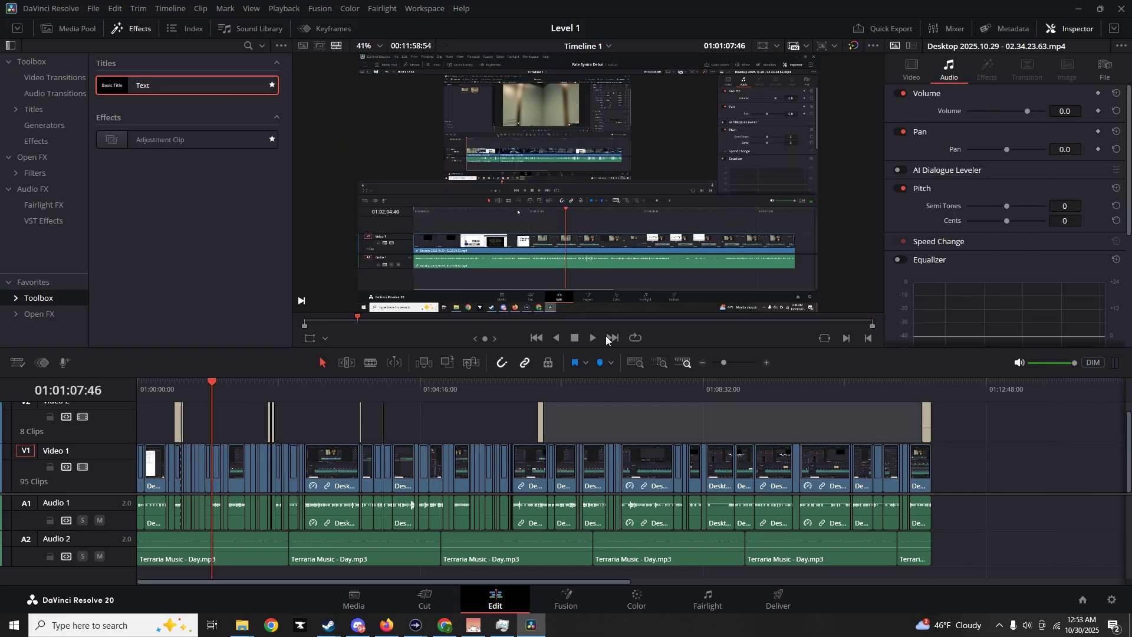
{"action": "key", "text": "space"}
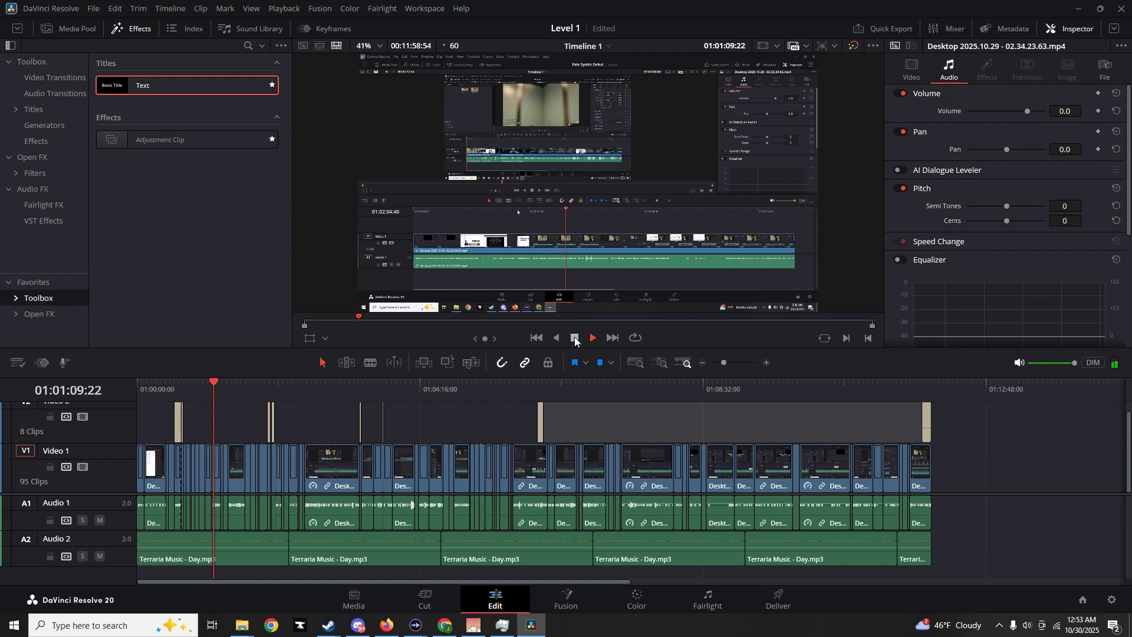
{"action": "left_click", "coordinate": [513, 384]}
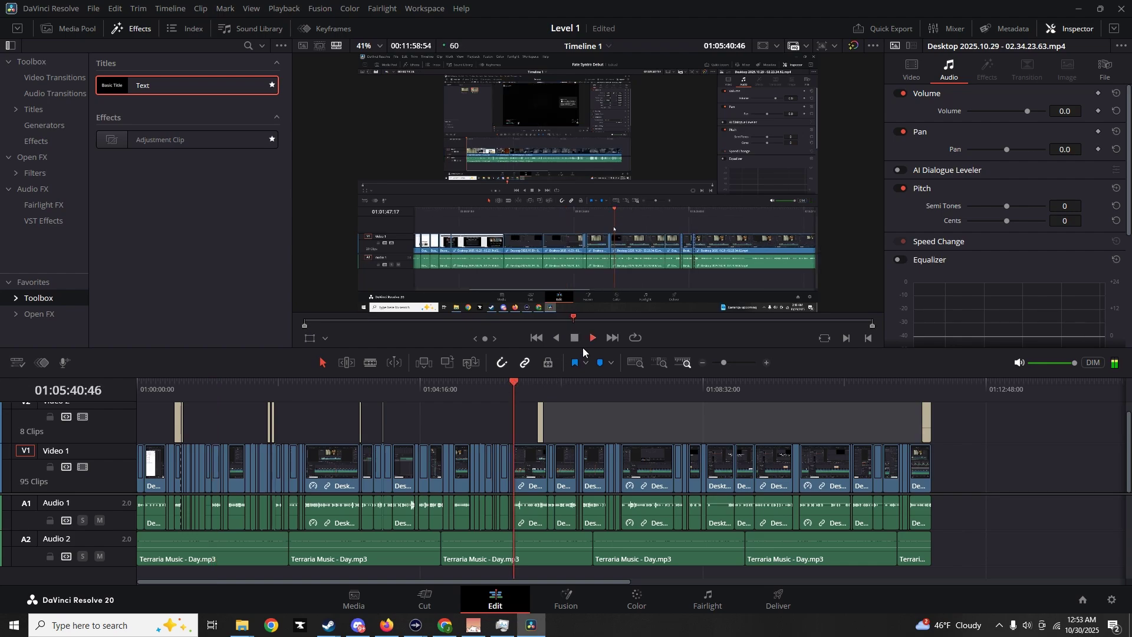
{"action": "left_click", "coordinate": [592, 338]}
{"action": "left_click", "coordinate": [500, 385]}
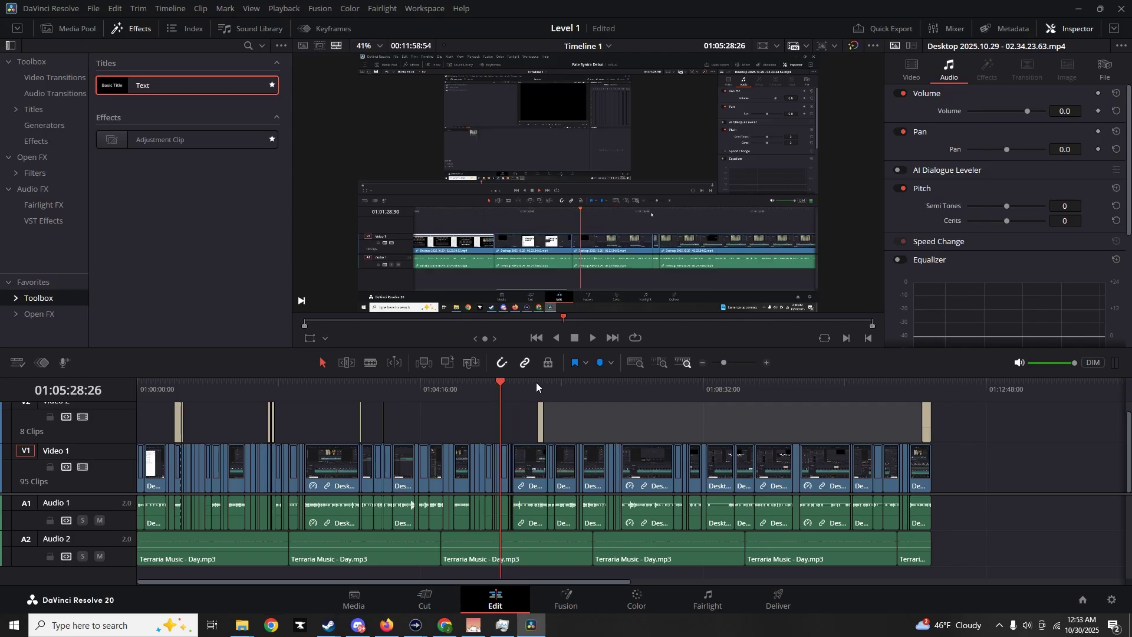
Play back the short clips from about 01:05:36 to check how the cuts sound with the music
{"action": "left_click", "coordinate": [766, 363]}
{"action": "left_click", "coordinate": [766, 363]}
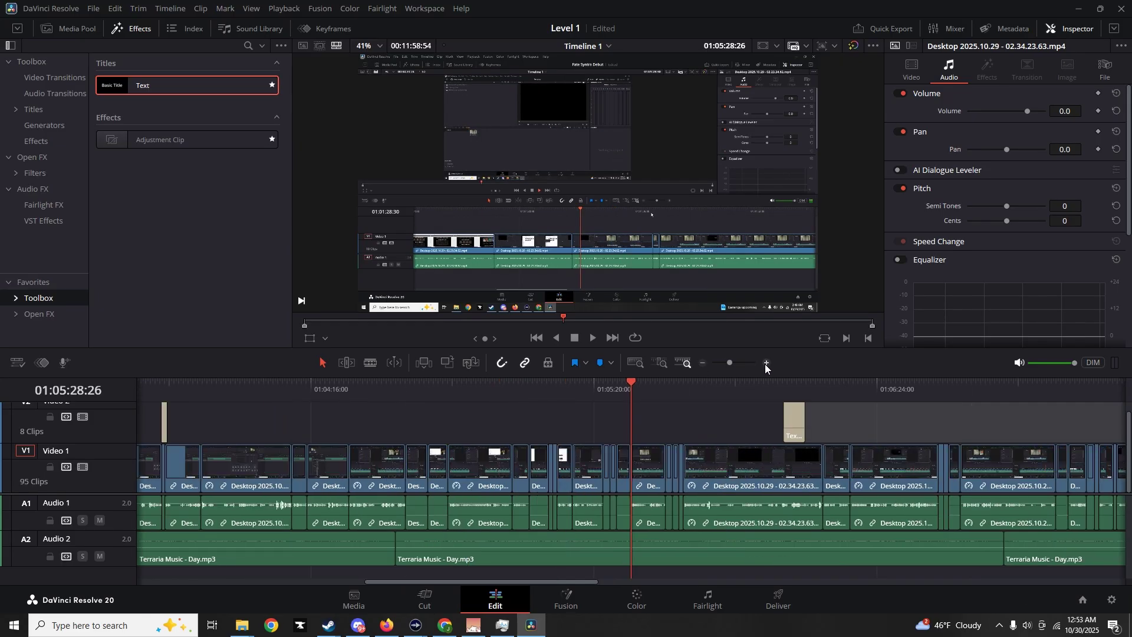
{"action": "left_click", "coordinate": [703, 388]}
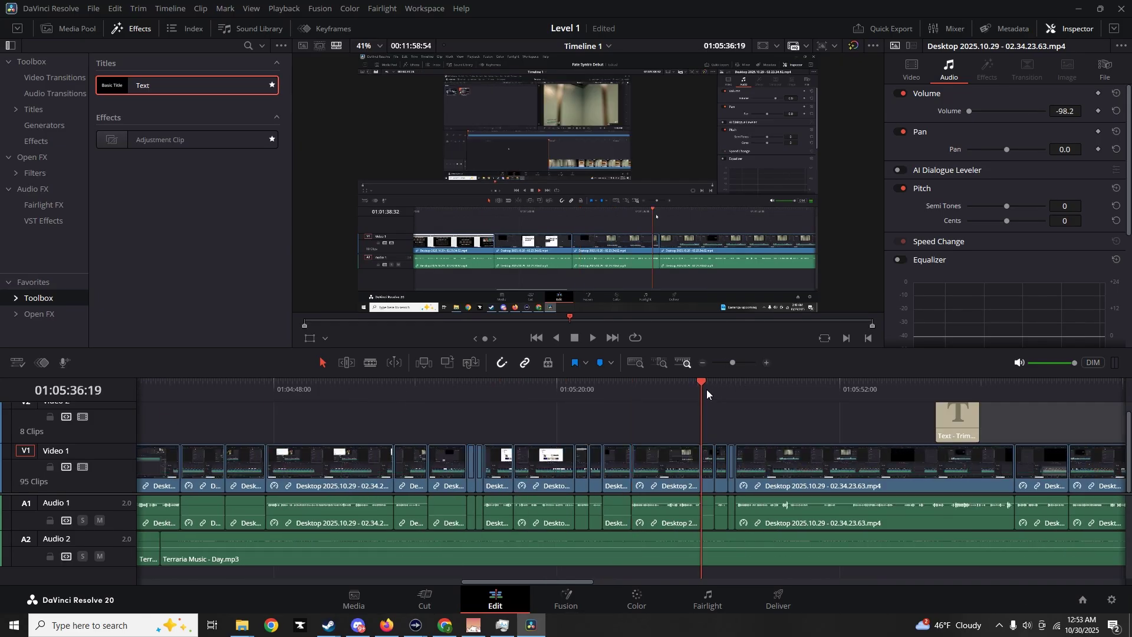
{"action": "left_click", "coordinate": [593, 339]}
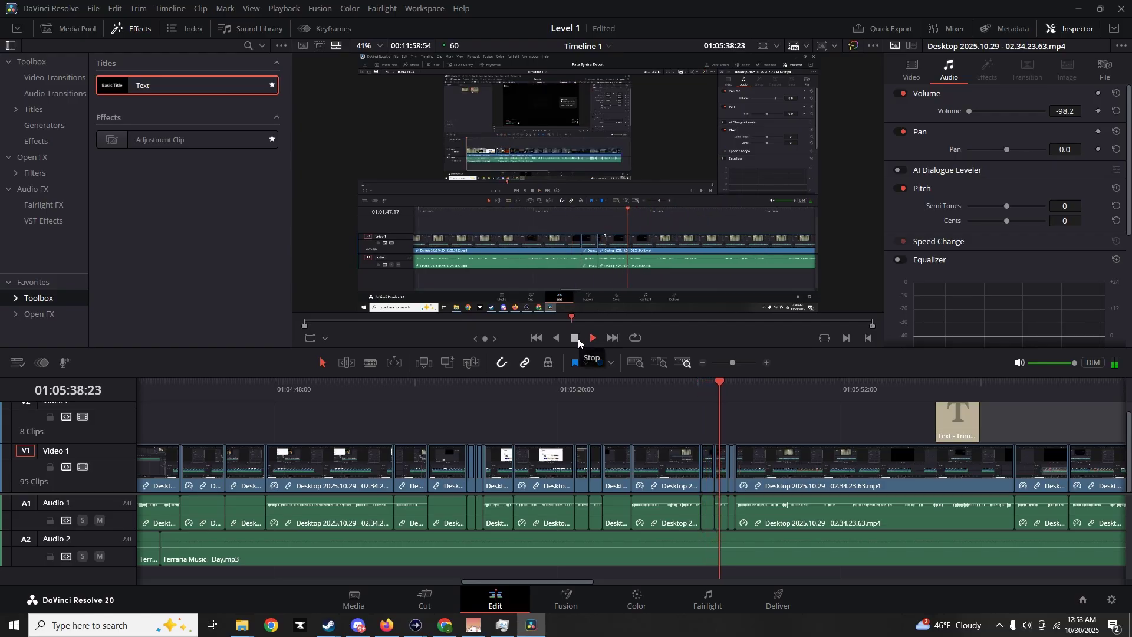
{"action": "left_click", "coordinate": [578, 338]}
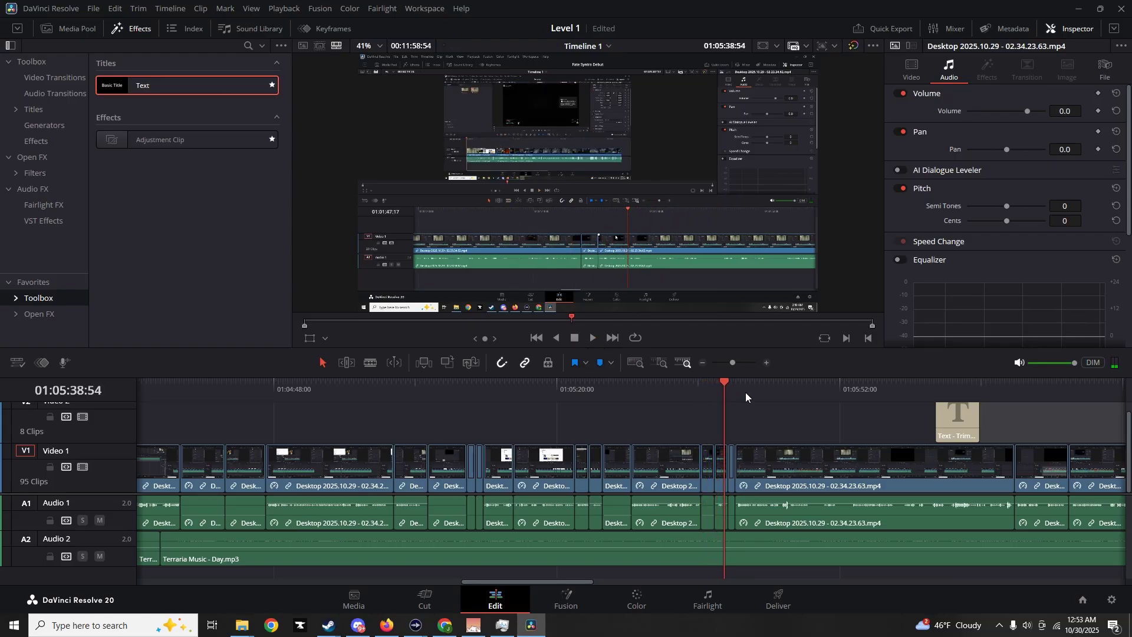
Review the custom export render settings for the whole timeline and return to editing
{"action": "left_click", "coordinate": [702, 364]}
{"action": "left_click", "coordinate": [703, 364]}
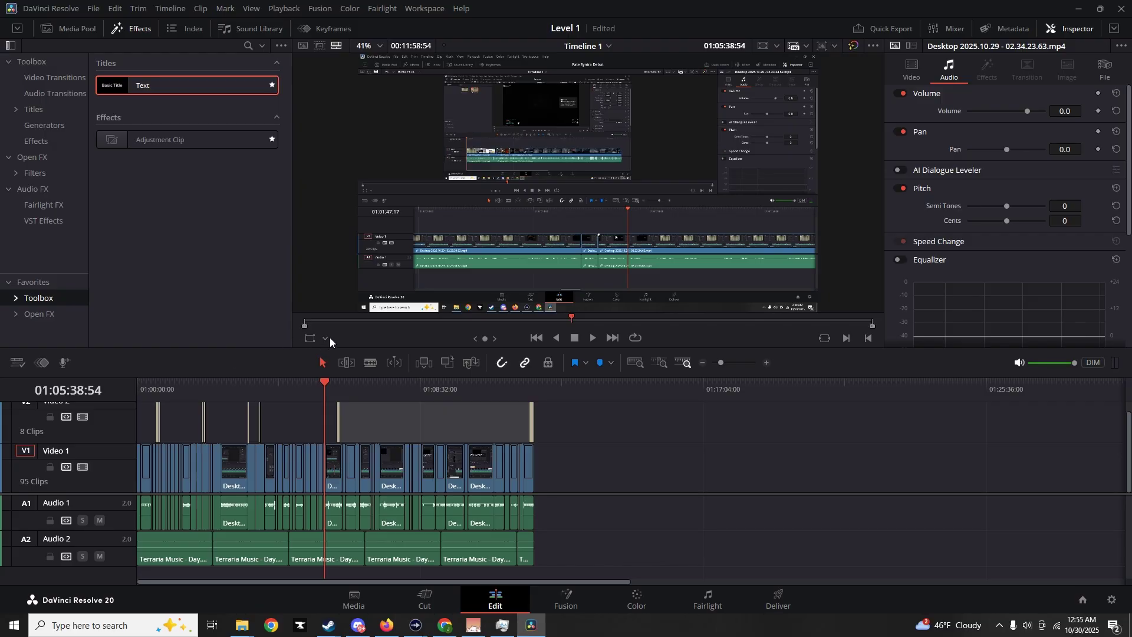
{"action": "left_click", "coordinate": [778, 597]}
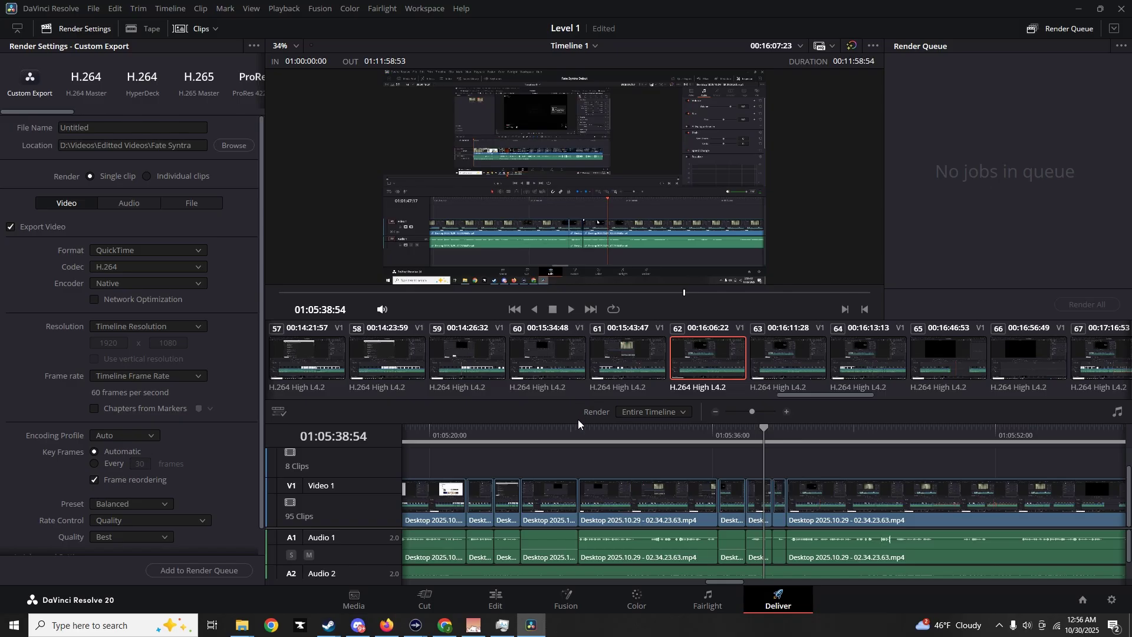
{"action": "left_click", "coordinate": [495, 600]}
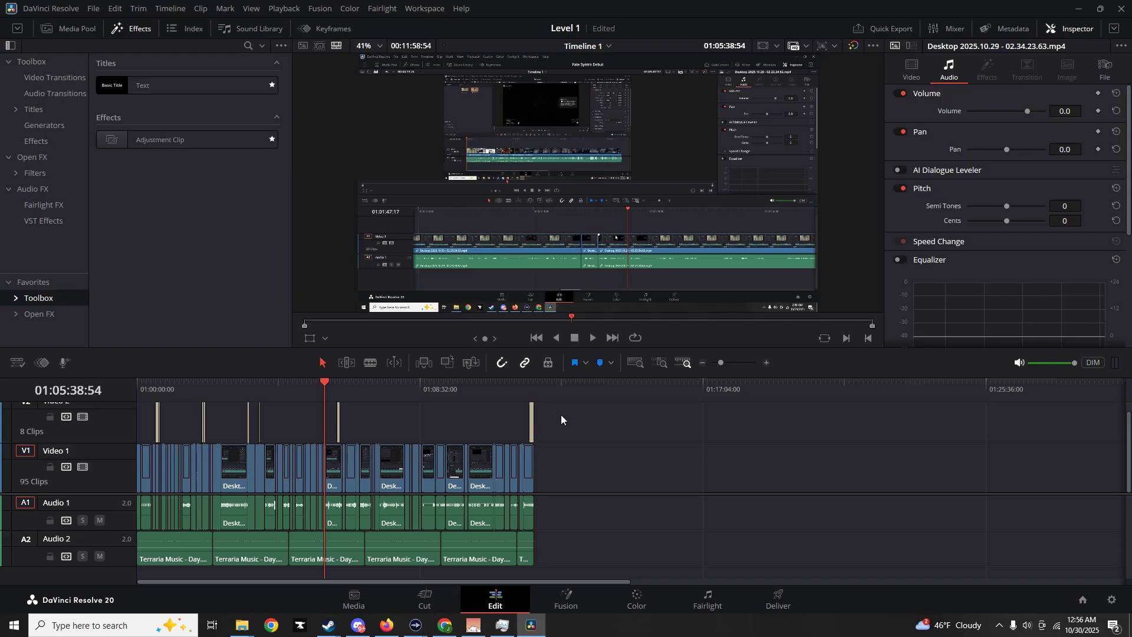